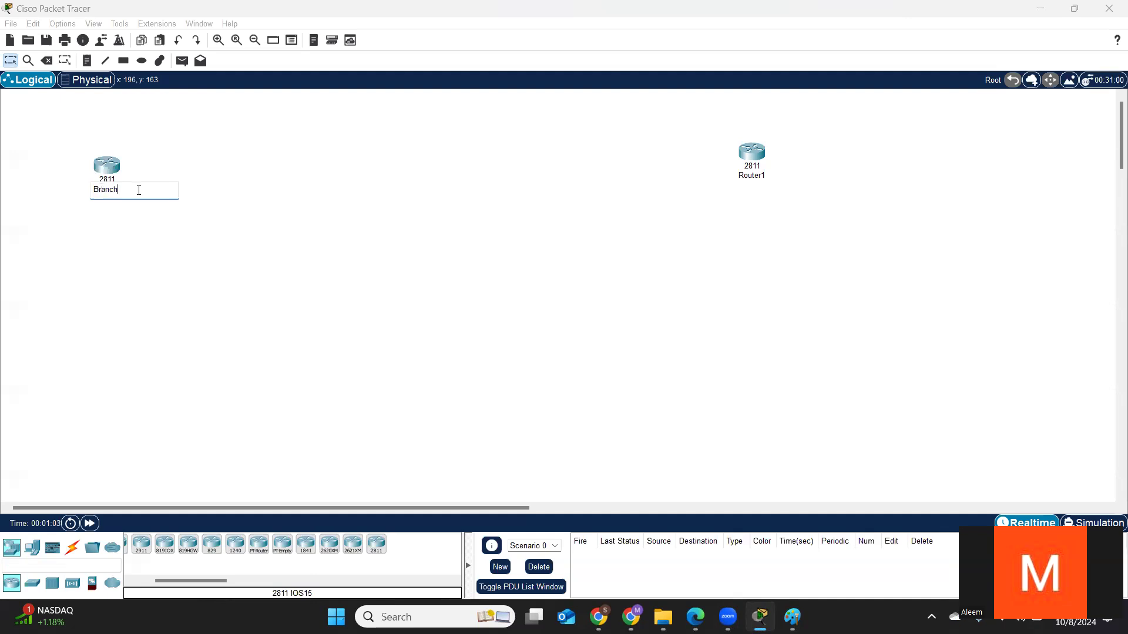
# Step: Rename the second router as Branch2 and move both routers closer together along the upper part of the workspace
pyautogui.click(751, 176)
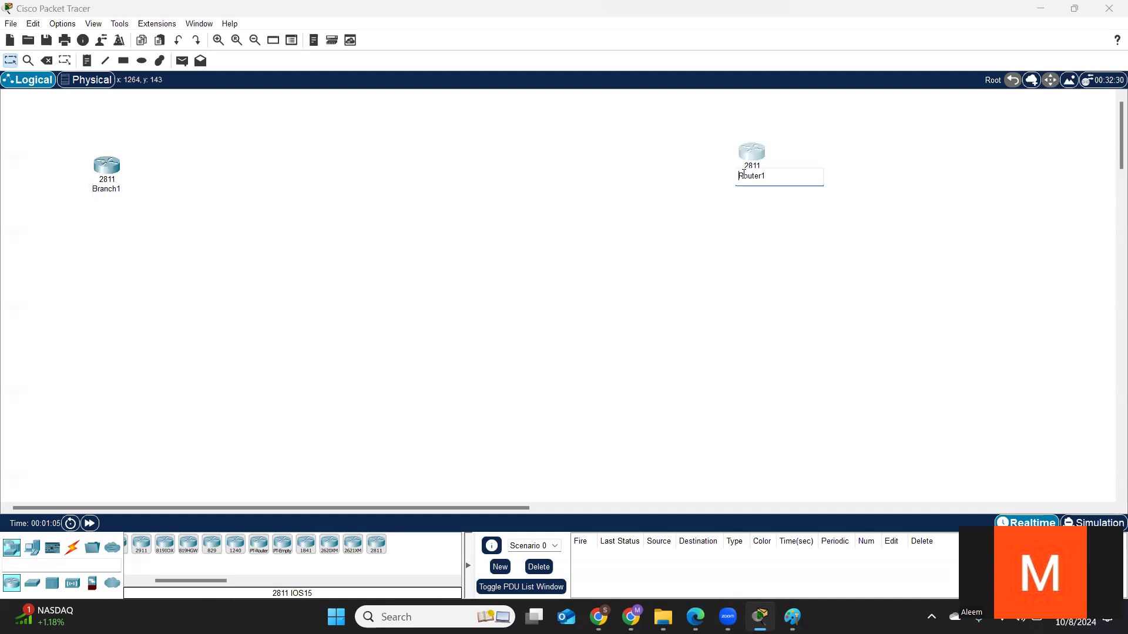
pyautogui.write('Branch2')
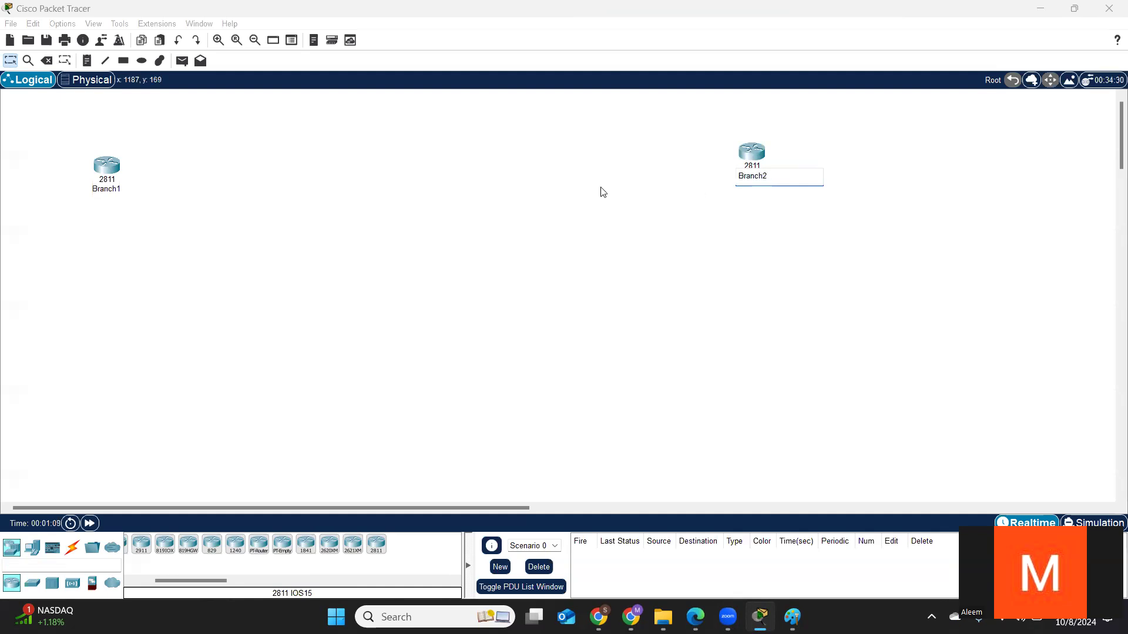
pyautogui.moveTo(107, 165); pyautogui.dragTo(66, 148)
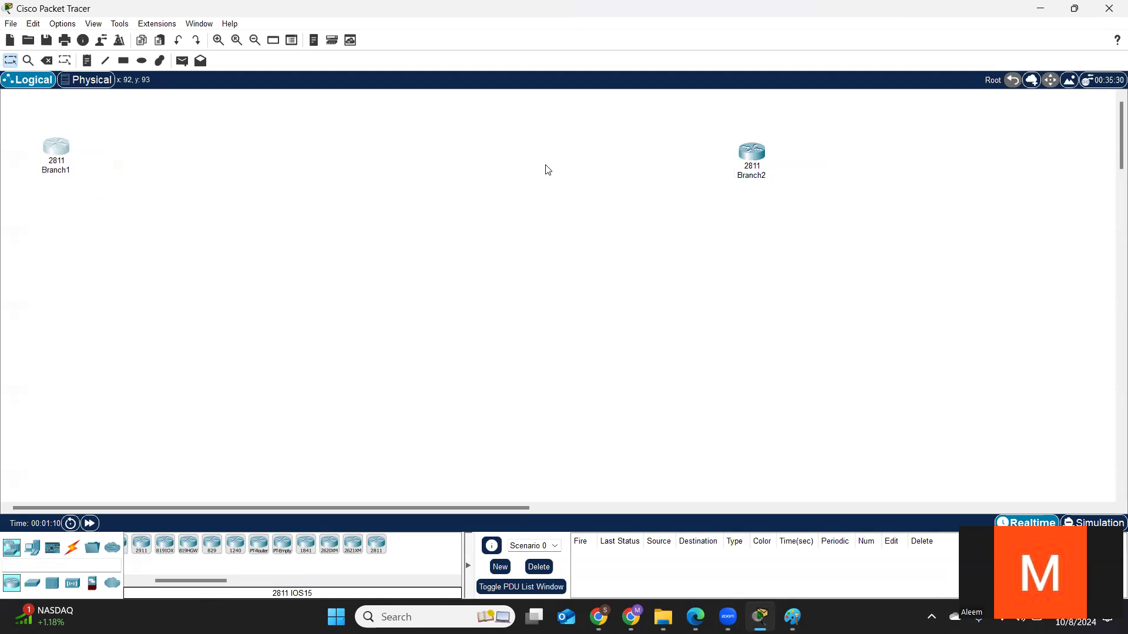
pyautogui.moveTo(746, 154); pyautogui.dragTo(656, 140)
pyautogui.moveTo(64, 154); pyautogui.dragTo(91, 151)
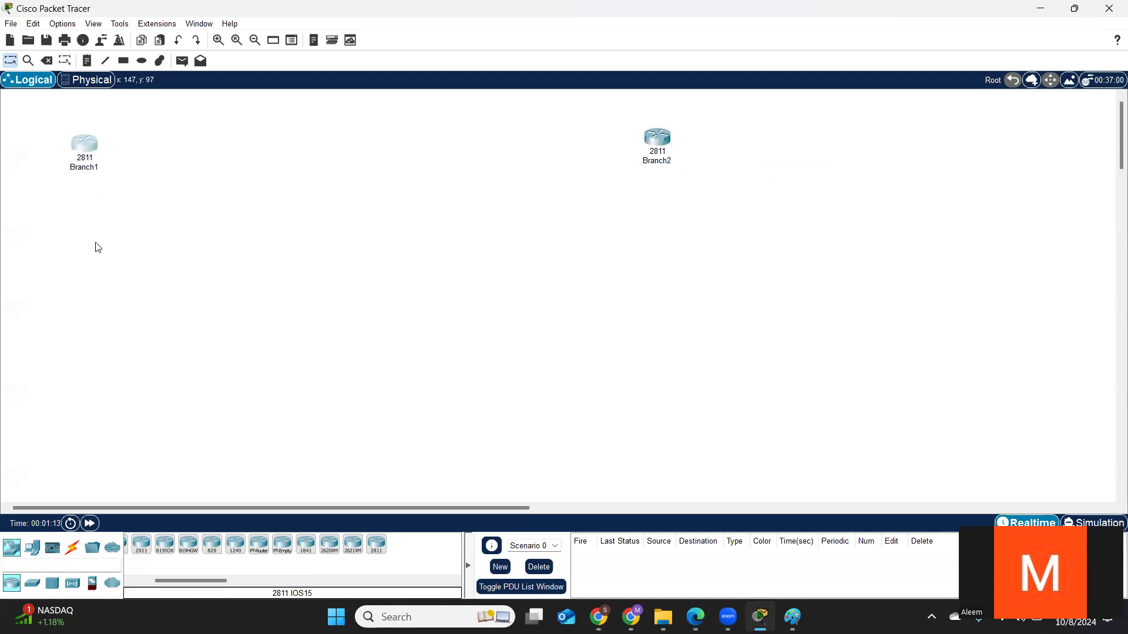
# Step: Place two 2960 switches in the workspace, one below Branch1 and one below Branch2
pyautogui.click(32, 583)
pyautogui.click(135, 545)
pyautogui.click(55, 280)
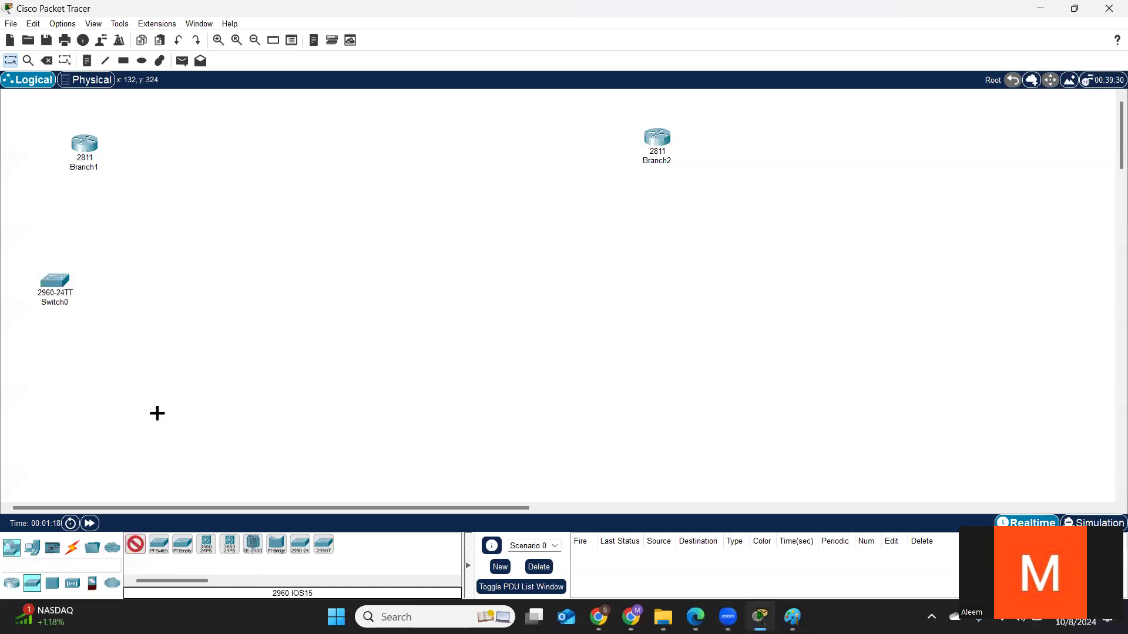
pyautogui.click(697, 283)
pyautogui.click(135, 545)
# Step: Place four PCs in the workspace, two below Switch0 and two below Switch1
pyautogui.click(73, 555)
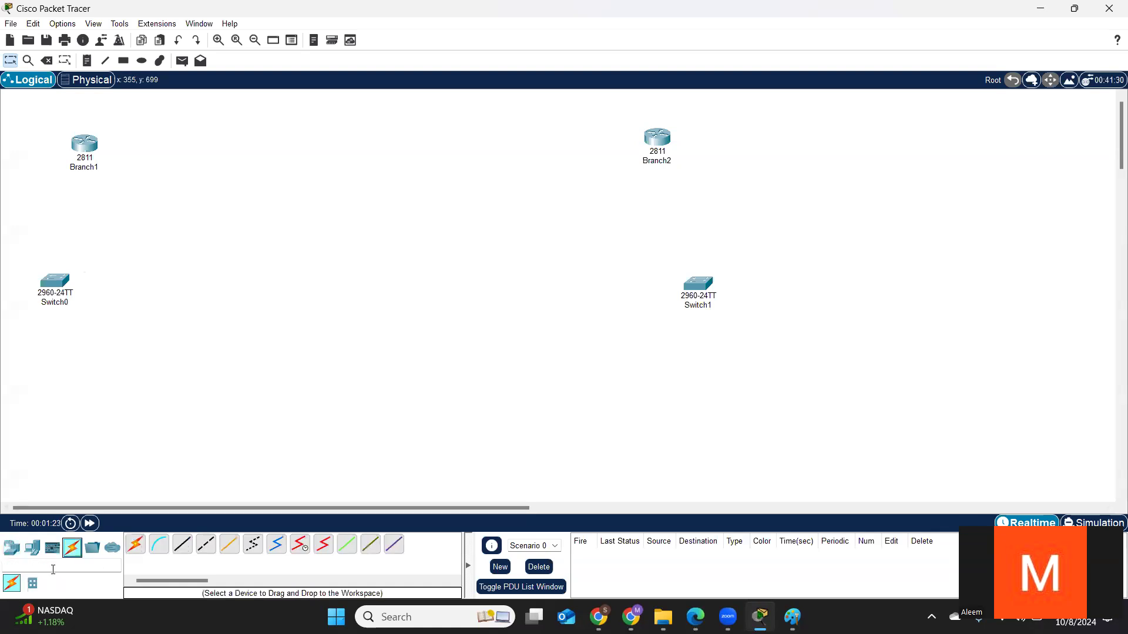
pyautogui.click(11, 548)
pyautogui.click(32, 548)
pyautogui.click(135, 545)
pyautogui.click(20, 388)
pyautogui.click(82, 389)
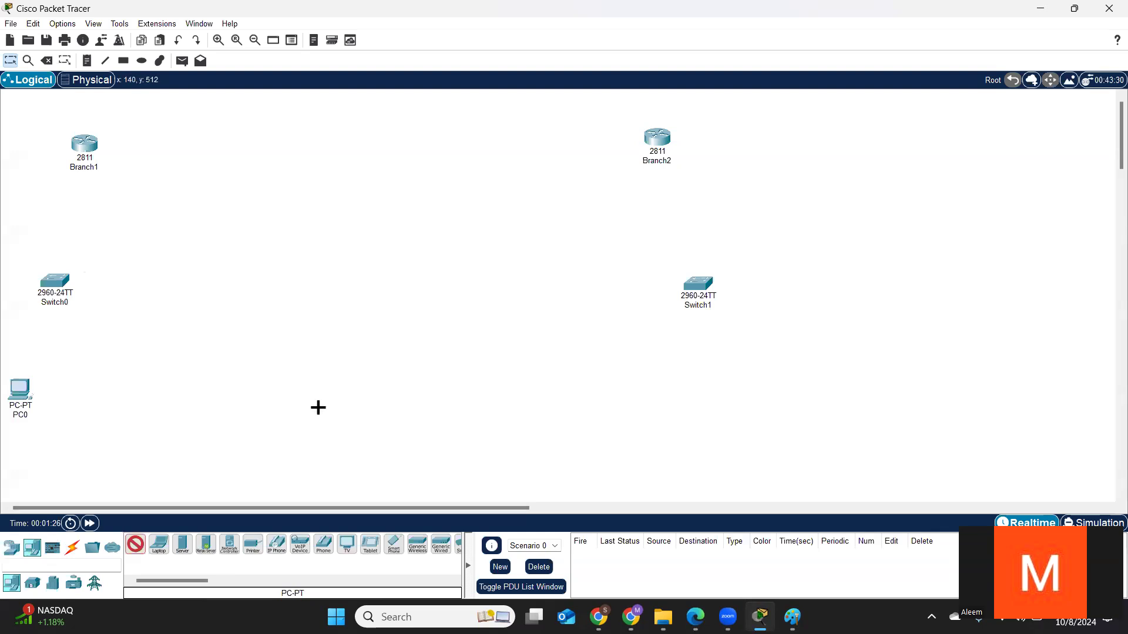
pyautogui.click(669, 383)
pyautogui.click(738, 407)
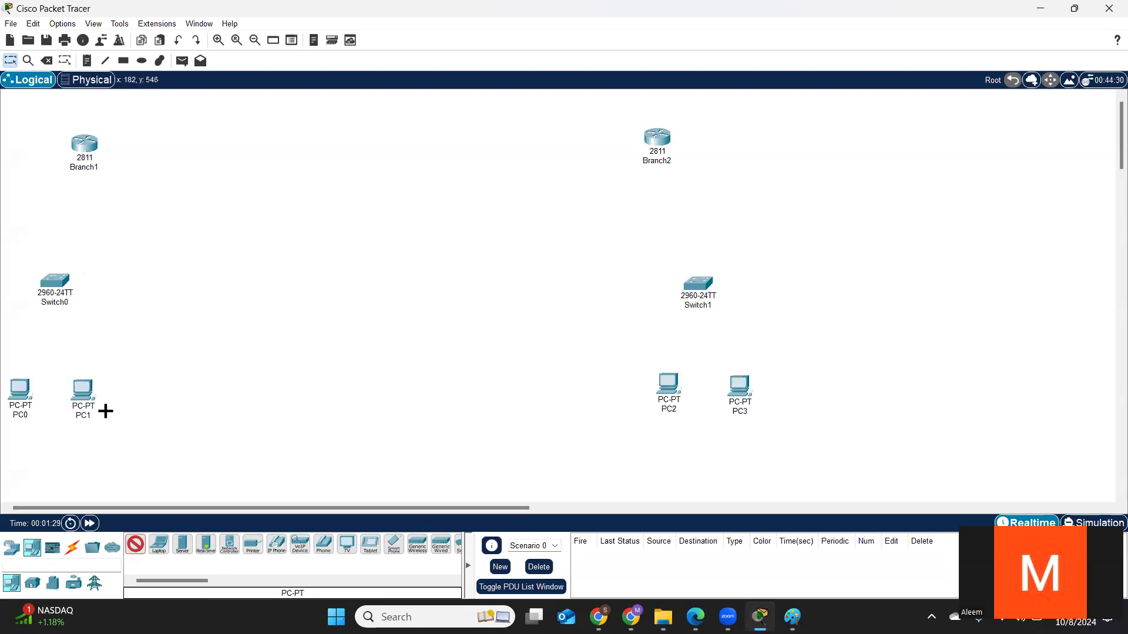
pyautogui.click(135, 545)
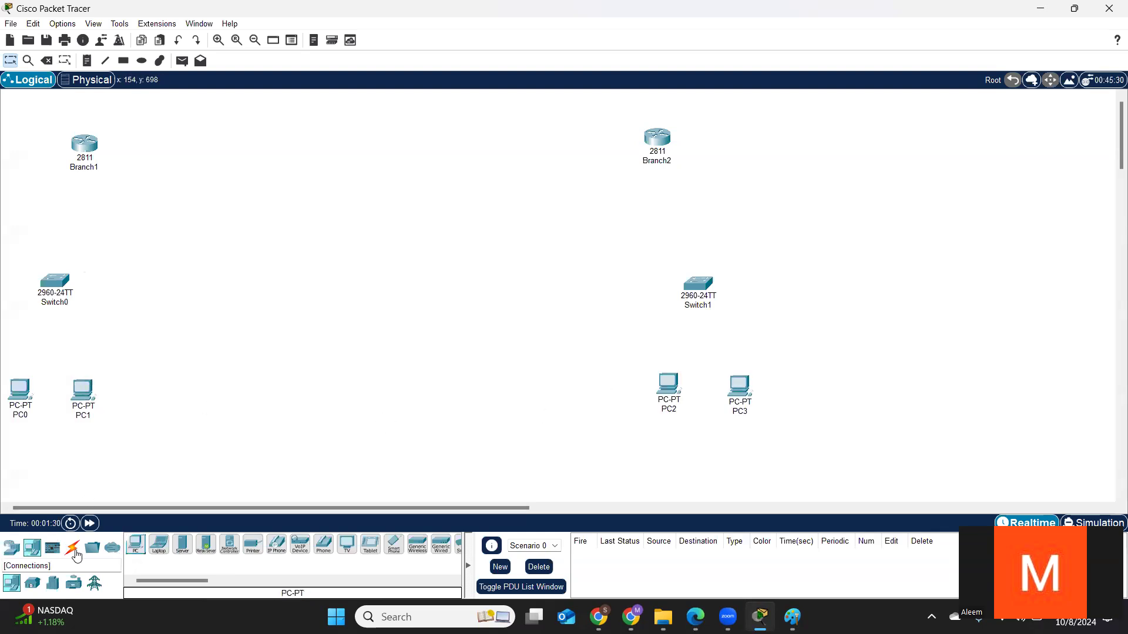
# Step: Cable Branch1 to Switch0 and Switch0 to PC0 and PC1 using the automatically chosen connection type
pyautogui.click(73, 547)
pyautogui.click(135, 545)
pyautogui.click(89, 152)
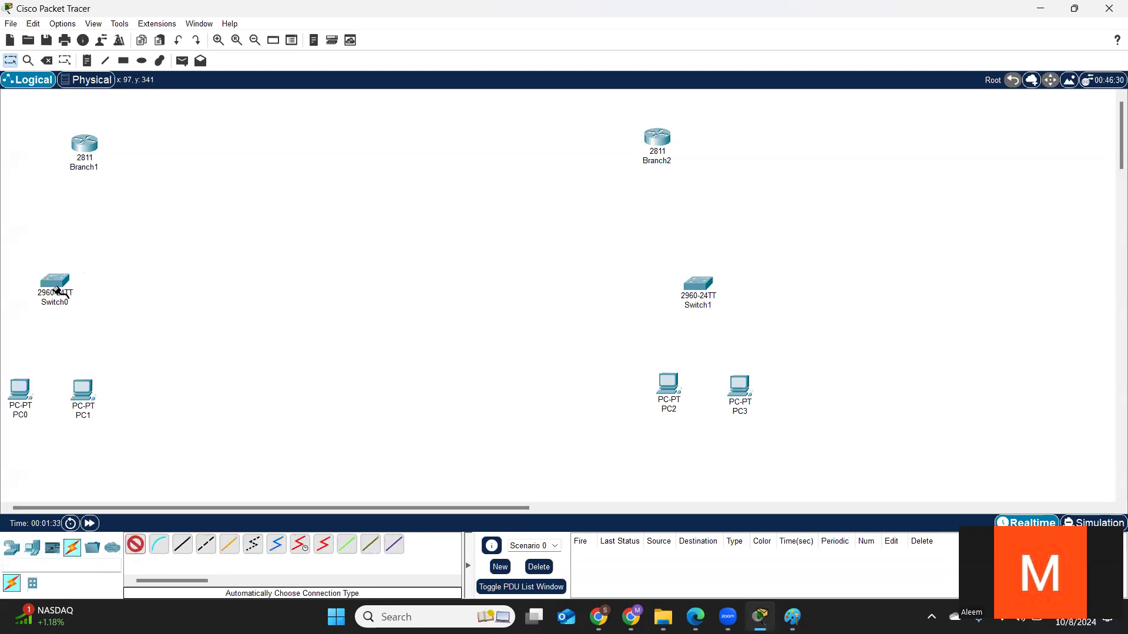
pyautogui.click(56, 284)
pyautogui.click(55, 284)
pyautogui.click(23, 390)
pyautogui.click(88, 389)
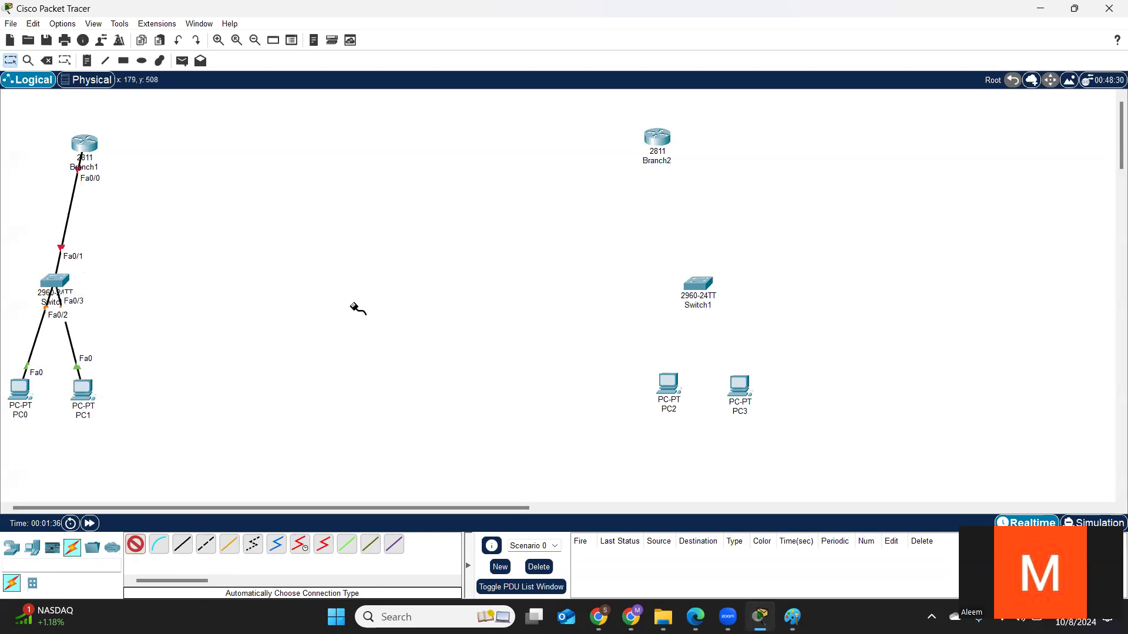
# Step: Cable Branch2 to Switch1 and Switch1 to PC2 and PC3 with automatically chosen connections
pyautogui.click(699, 285)
pyautogui.click(707, 286)
pyautogui.click(706, 285)
pyautogui.click(742, 384)
# Step: Add the note 192.168.10.1/24 beside the Branch1–Switch0 link and the note 192.168.20.1/24 beside the Branch2–Switch1 link
pyautogui.click(87, 60)
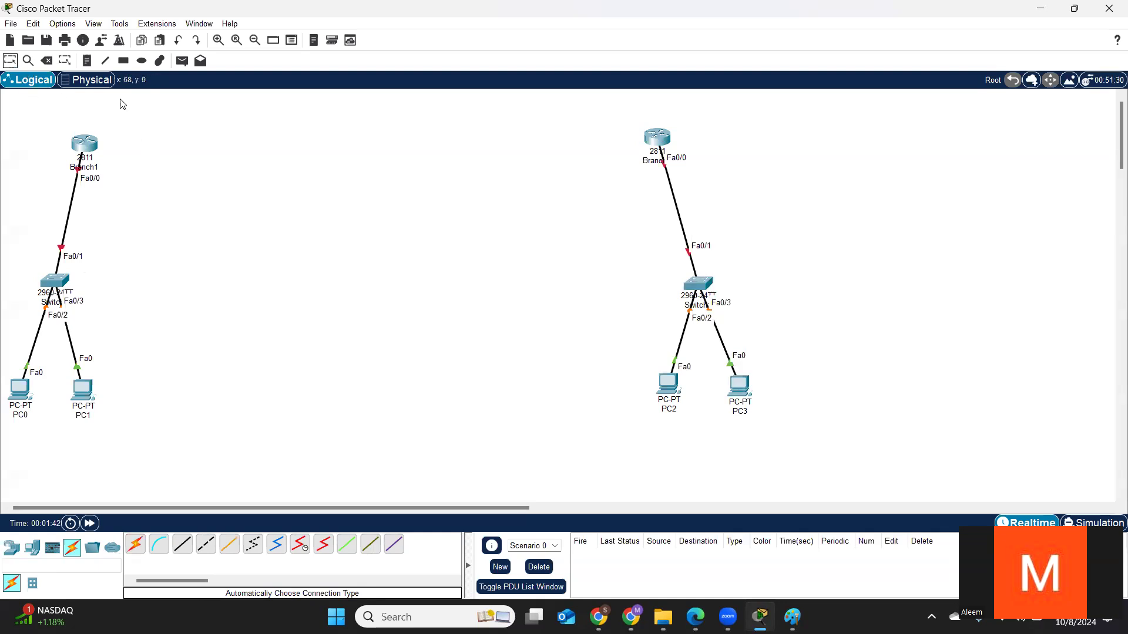
pyautogui.click(38, 200)
pyautogui.write('192.168.')
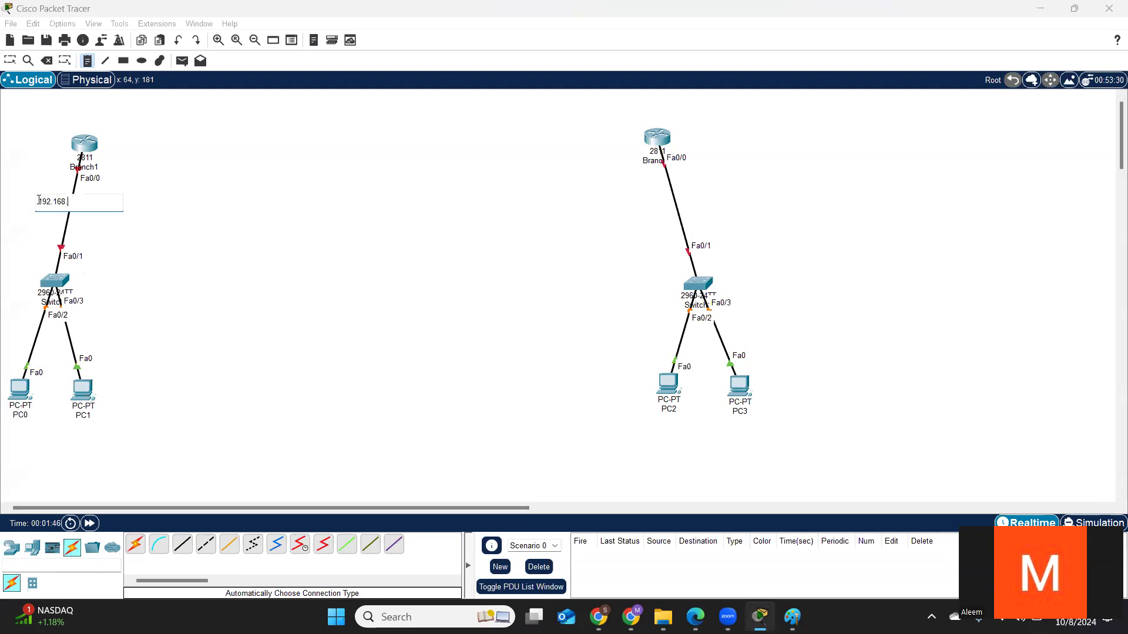
pyautogui.write('10.1/24')
pyautogui.click(654, 186)
pyautogui.write('192.168.')
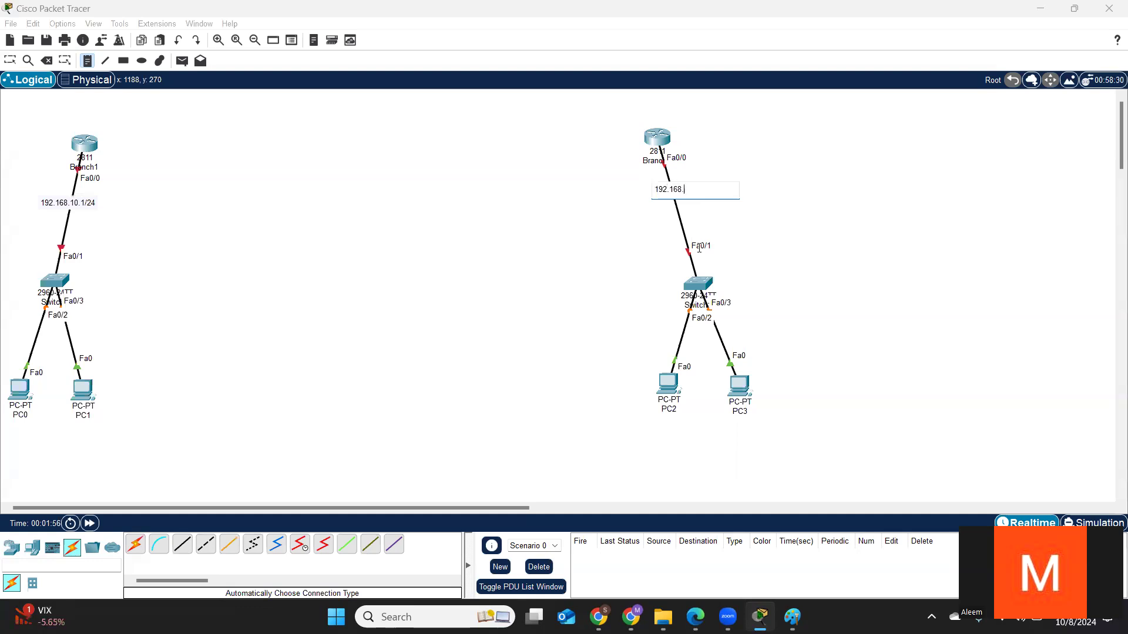
pyautogui.write('20.1/24')
pyautogui.click(10, 61)
# Step: Open Branch1's command line and decline the initial configuration dialog with "no"
pyautogui.click(81, 151)
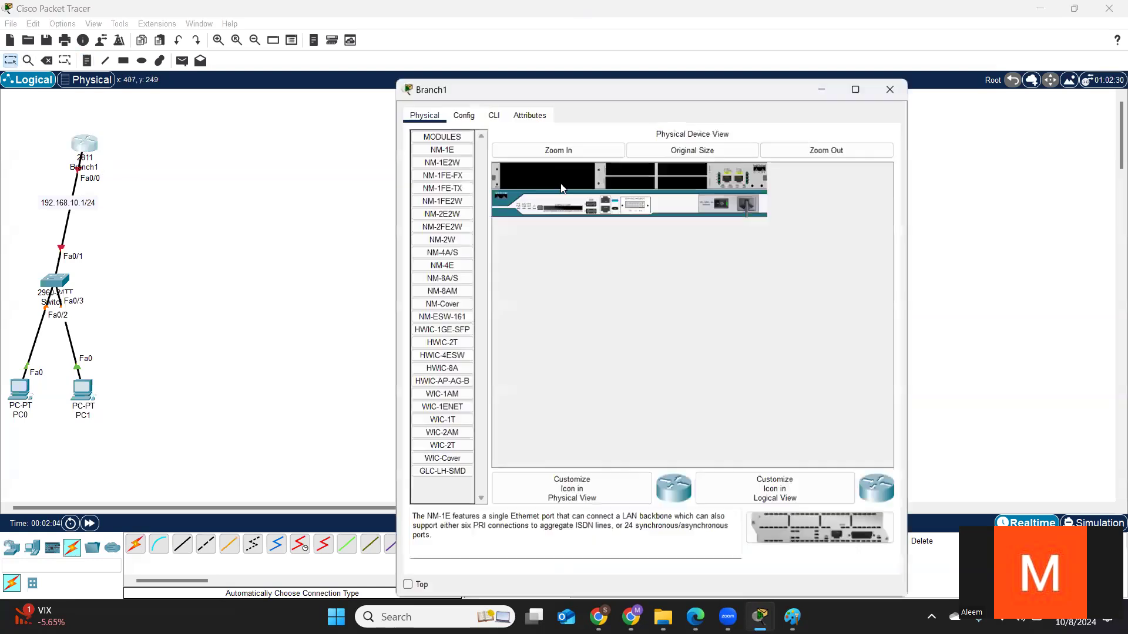
pyautogui.moveTo(454, 88); pyautogui.dragTo(561, 92)
pyautogui.click(602, 119)
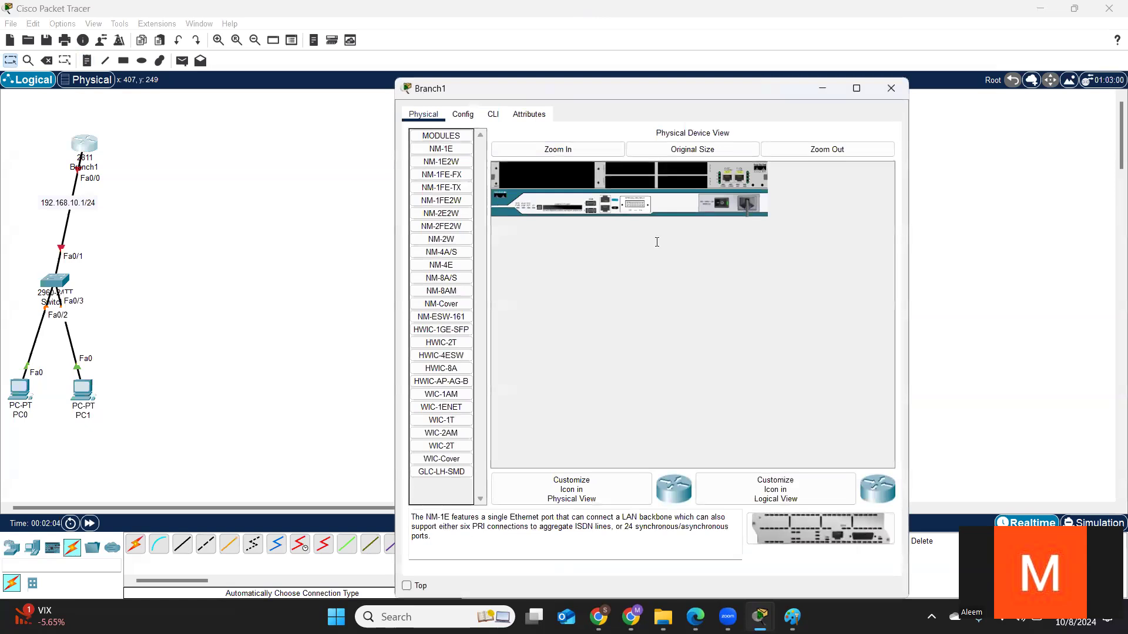
pyautogui.write('no')
pyautogui.press('Return')
pyautogui.press('Return')
pyautogui.press('Return')
pyautogui.press('Return')
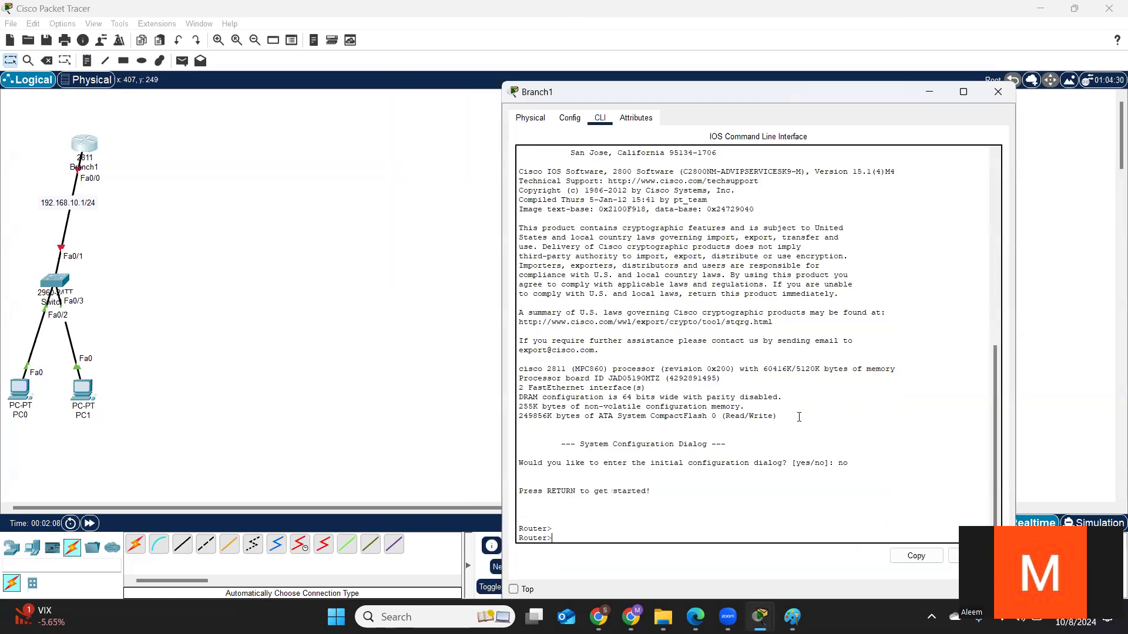
# Step: Enter privileged mode with "en" and global configuration mode with "conf t" on Branch1
pyautogui.write('en')
pyautogui.press('Return')
pyautogui.press('Return')
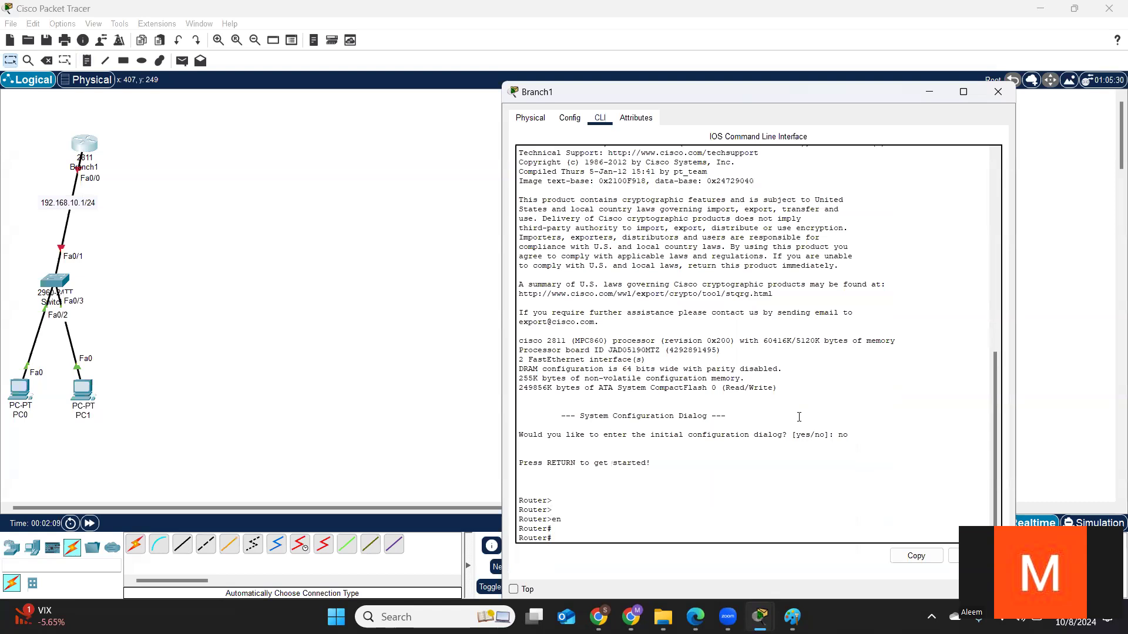
pyautogui.write('conf t')
pyautogui.press('Return')
pyautogui.press('Return')
pyautogui.press('Return')
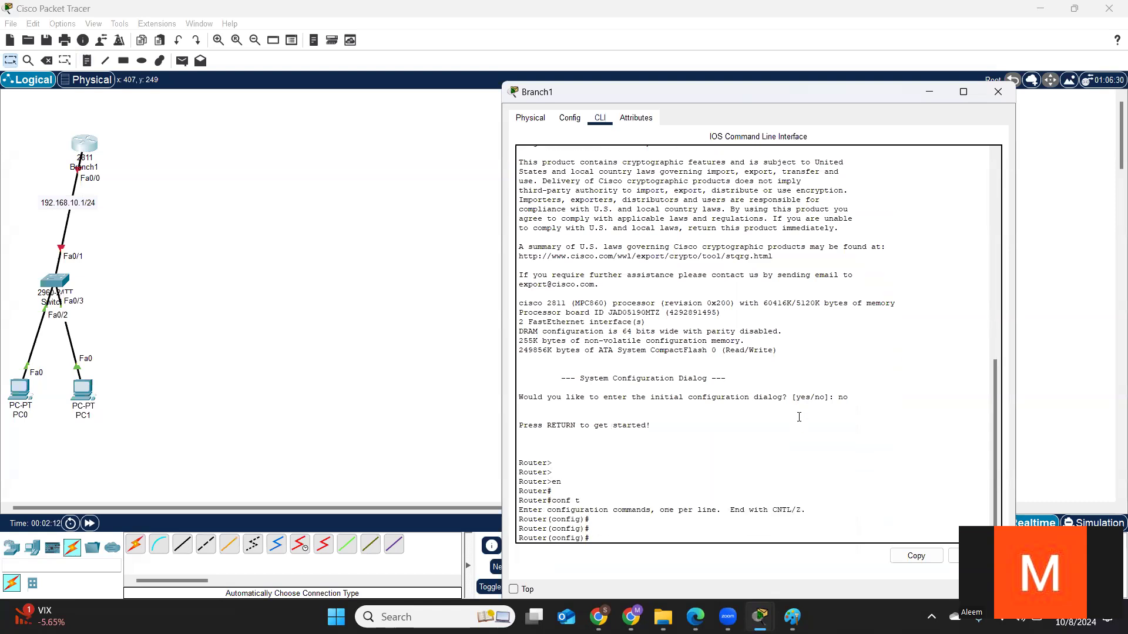
# Step: Assign IP address 192.168.10.1 with mask 255.255.255.0 to interface fastEthernet 0/0 on Branch1
pyautogui.write('in')
pyautogui.press('Tab')
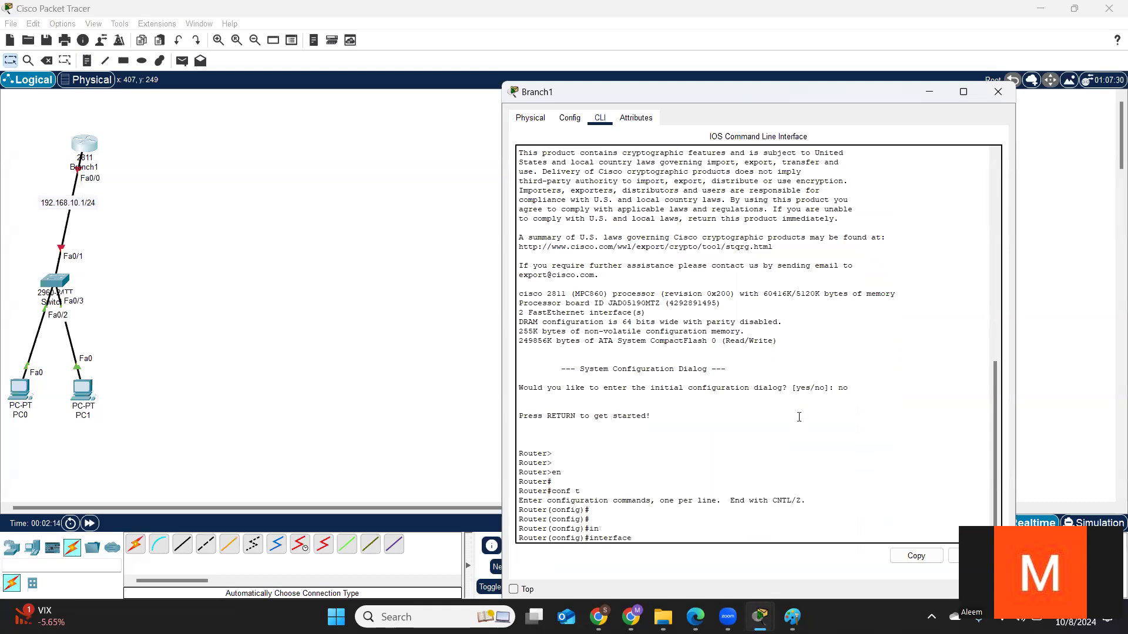
pyautogui.write('fastEthernet 0/0')
pyautogui.press('Tab')
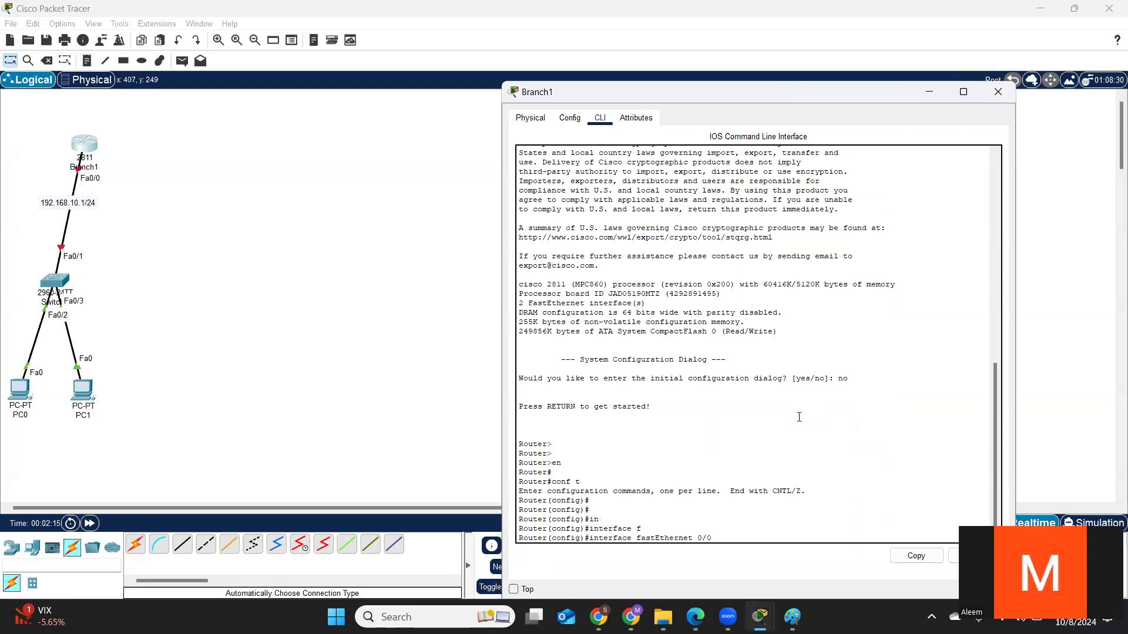
pyautogui.write('0/0')
pyautogui.press('Return')
pyautogui.press('Return')
pyautogui.press('Return')
pyautogui.write('ip add')
pyautogui.press('Tab')
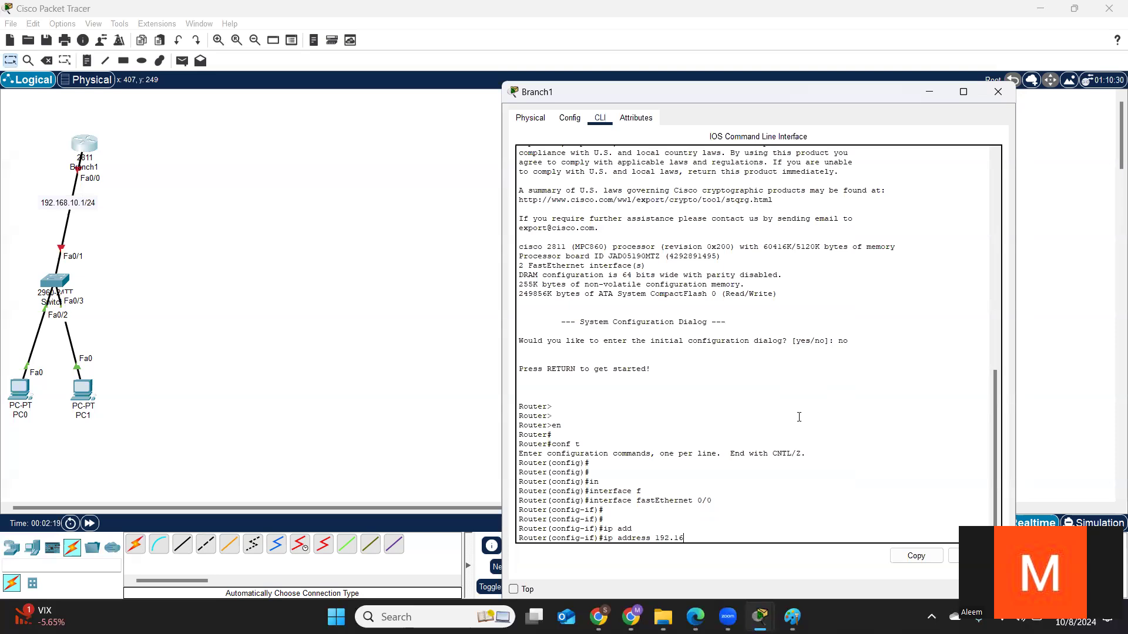
pyautogui.write('192.168.10.1 255.255')
pyautogui.press('Return')
pyautogui.press('Return')
pyautogui.press('Return')
# Step: Enable Branch1's fastEthernet 0/0 with "no shutdown", exit to global configuration mode and minimize the router window
pyautogui.write('no sh')
pyautogui.press('Tab')
pyautogui.press('Return')
pyautogui.press('Return')
pyautogui.press('Return')
pyautogui.write('ex')
pyautogui.press('Return')
pyautogui.press('Return')
pyautogui.press('Return')
pyautogui.press('Return')
pyautogui.press('Return')
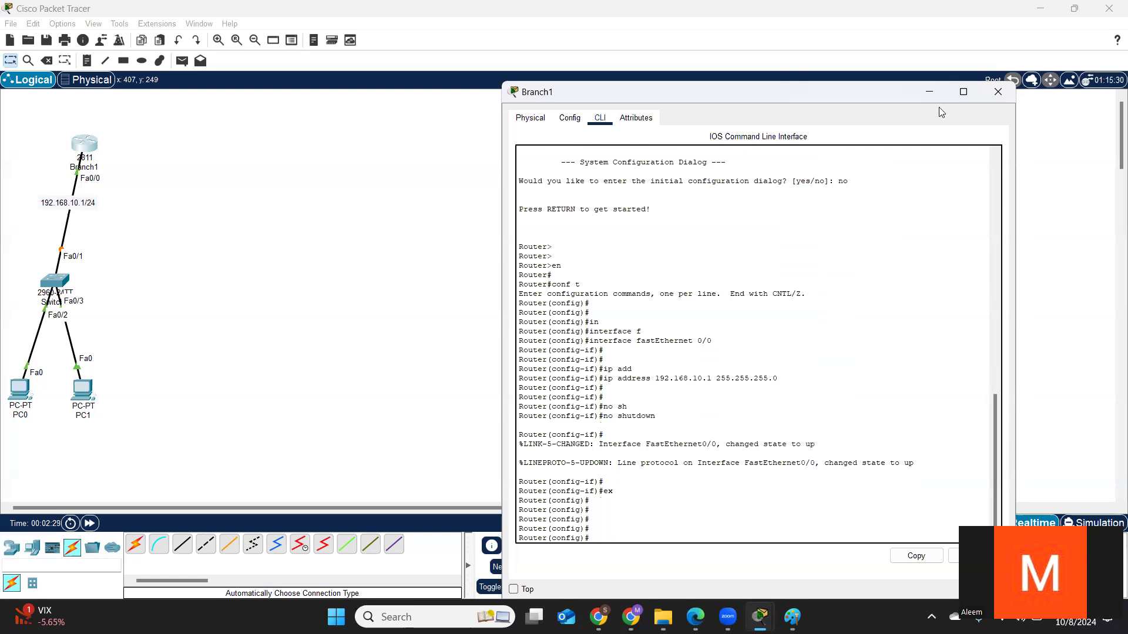
pyautogui.click(929, 92)
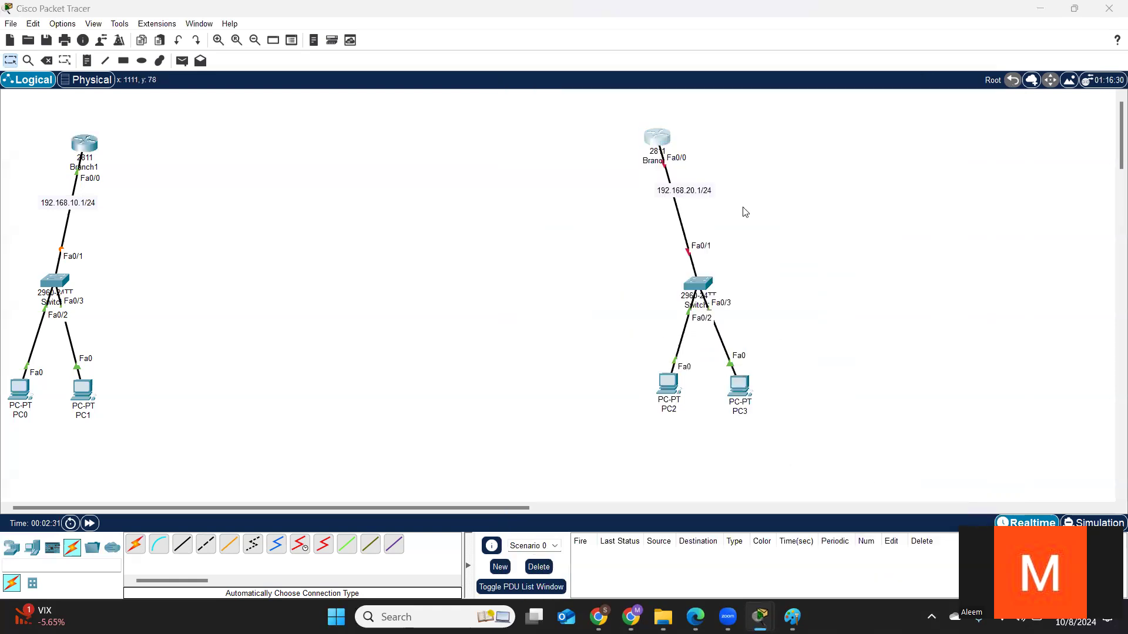
# Step: Open Branch2's command line and answer "no" to the initial configuration dialog
pyautogui.click(657, 138)
pyautogui.moveTo(605, 85); pyautogui.dragTo(772, 90)
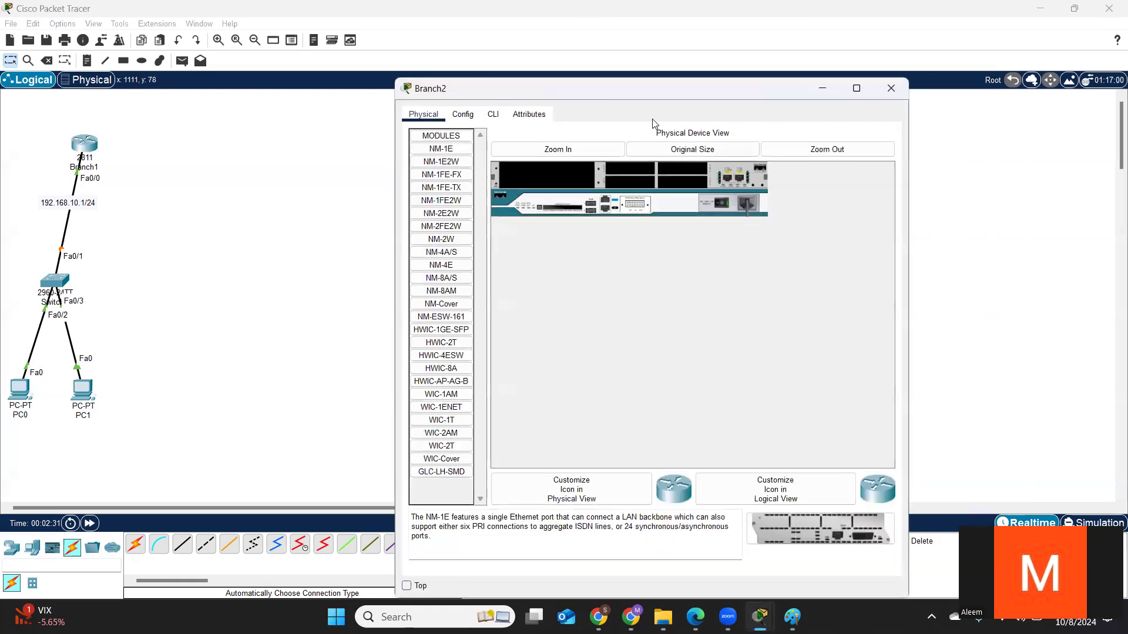
pyautogui.click(655, 120)
pyautogui.click(799, 295)
pyautogui.write('no')
pyautogui.press('Return')
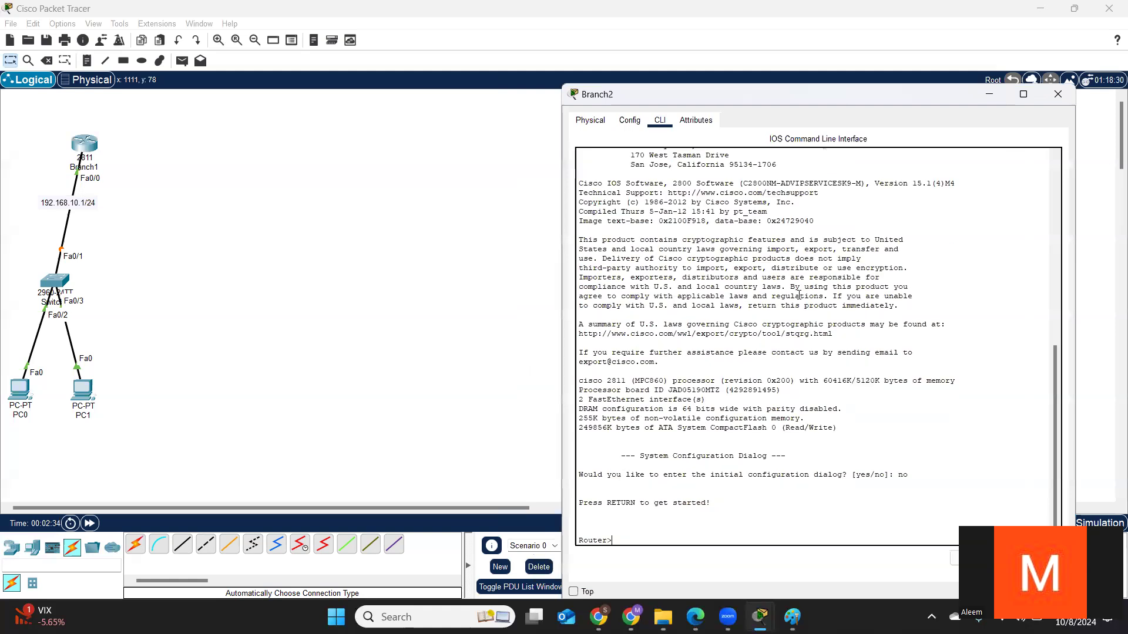
pyautogui.press('Return')
pyautogui.press('Return')
pyautogui.press('Return')
# Step: Enter privileged mode with "en" and global configuration mode with "conf t" on Branch2
pyautogui.write('en')
pyautogui.press('Return')
pyautogui.press('Return')
pyautogui.press('Return')
pyautogui.write('conf t')
pyautogui.press('Return')
pyautogui.press('Return')
pyautogui.press('Return')
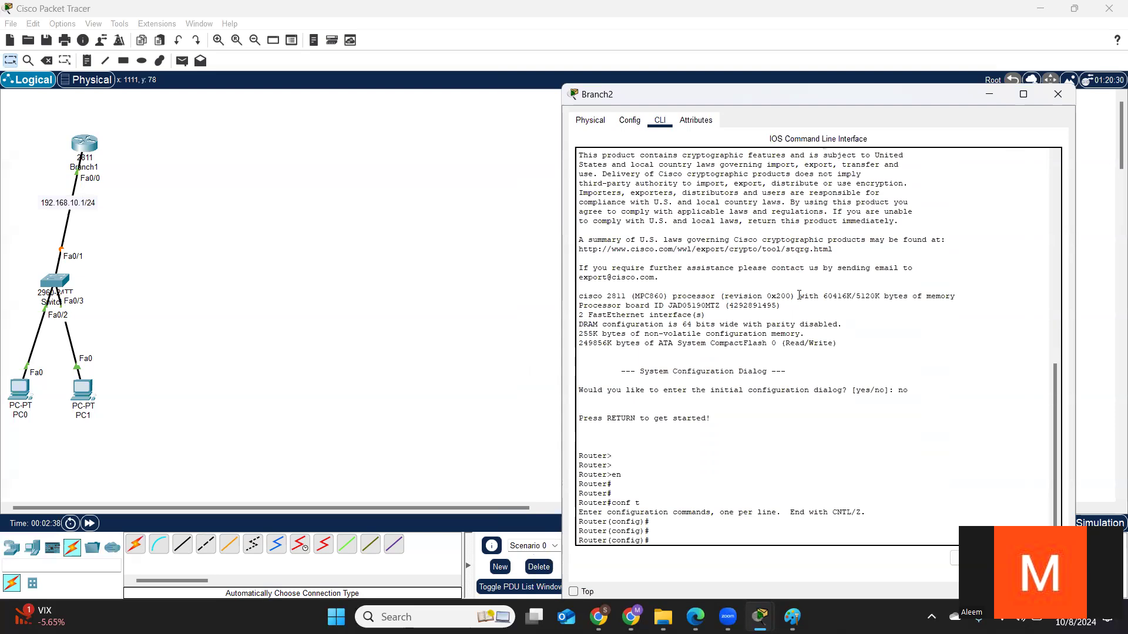
# Step: Assign IP address 192.168.20.1 with mask 255.255.255.0 to interface fastEthernet 0/0 on Branch2
pyautogui.write('in')
pyautogui.press('Tab')
pyautogui.write('f')
pyautogui.press('Tab')
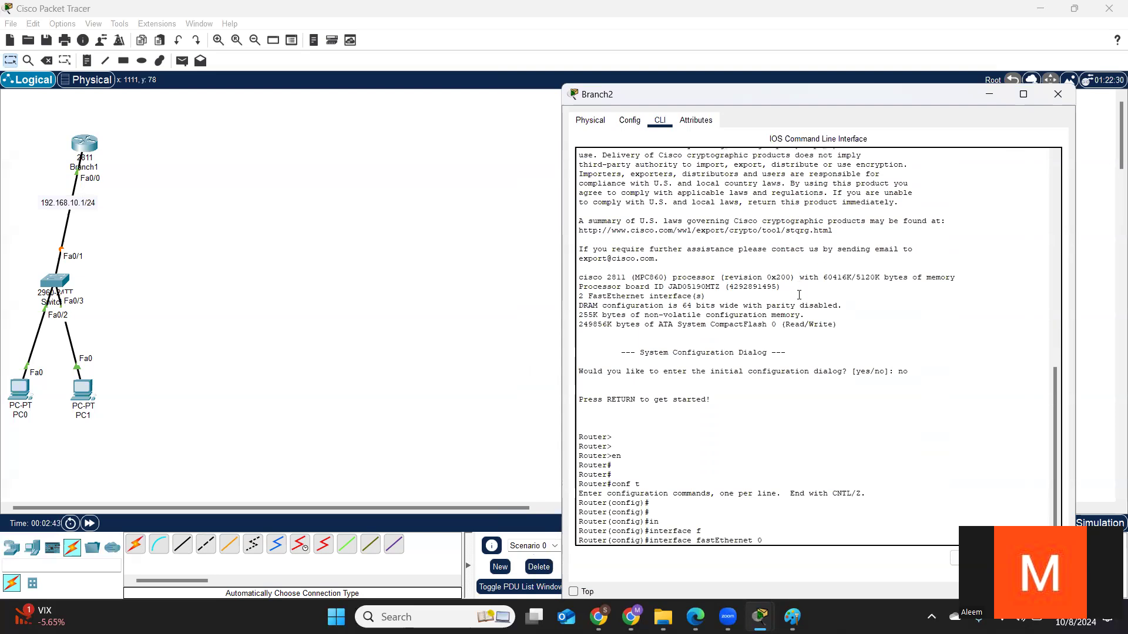
pyautogui.write('0/0')
pyautogui.press('Return')
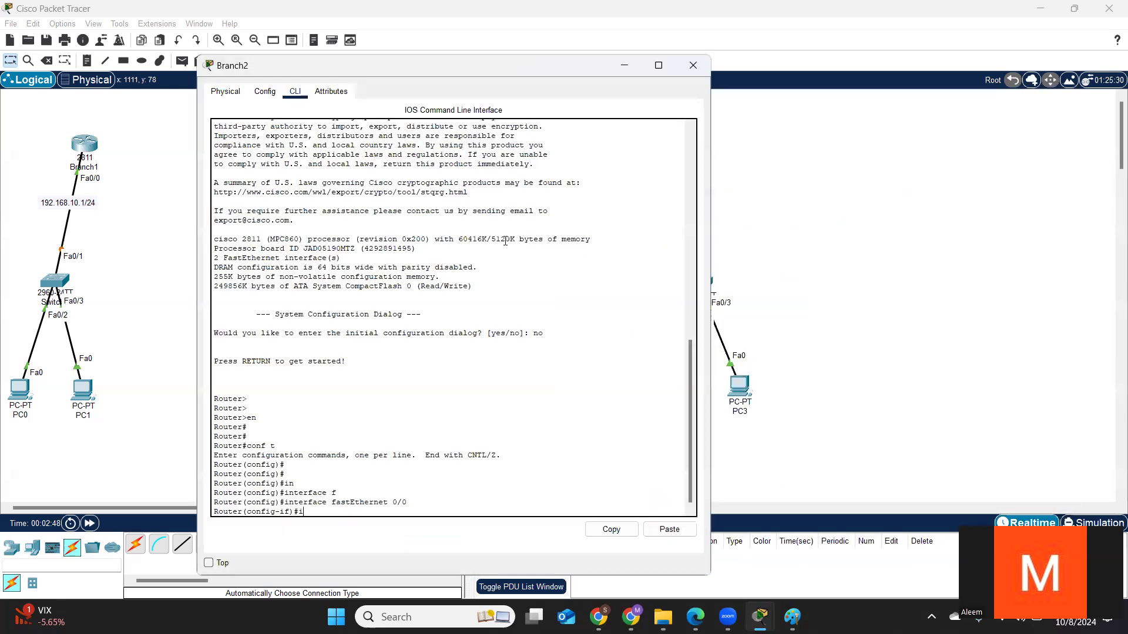
pyautogui.write('ip add')
pyautogui.press('Tab')
pyautogui.write('192.168.20.1 255.255.255.0')
pyautogui.press('Return')
pyautogui.press('Return')
pyautogui.press('Return')
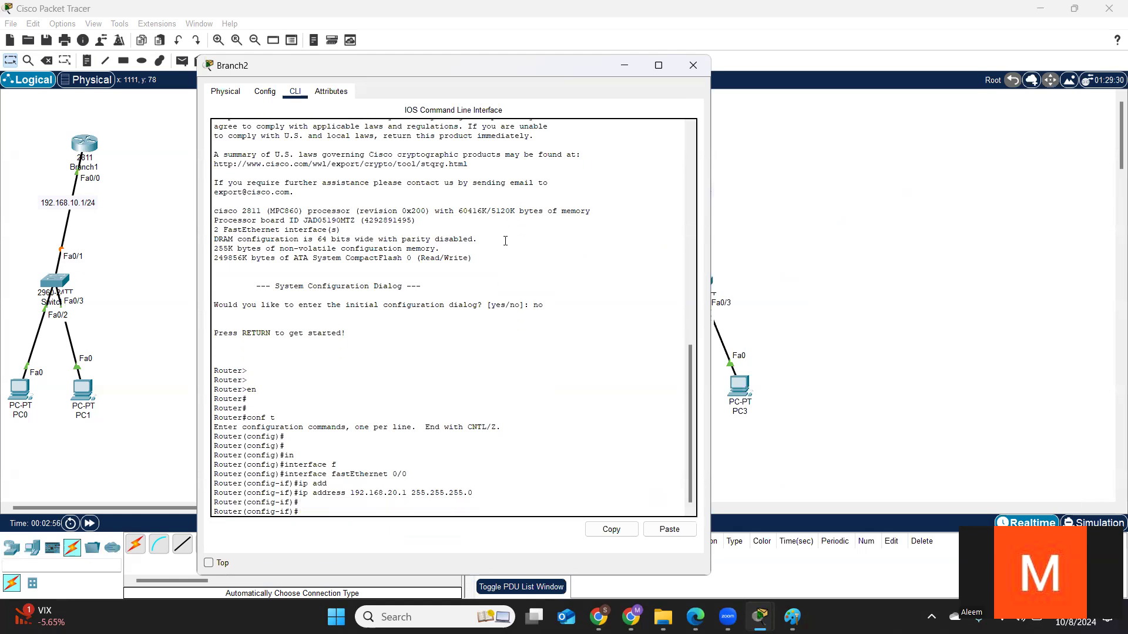
# Step: Enable Branch2's fastEthernet 0/0 with "no shutdown" and return to privileged mode
pyautogui.write('no sh')
pyautogui.press('Tab')
pyautogui.press('Return')
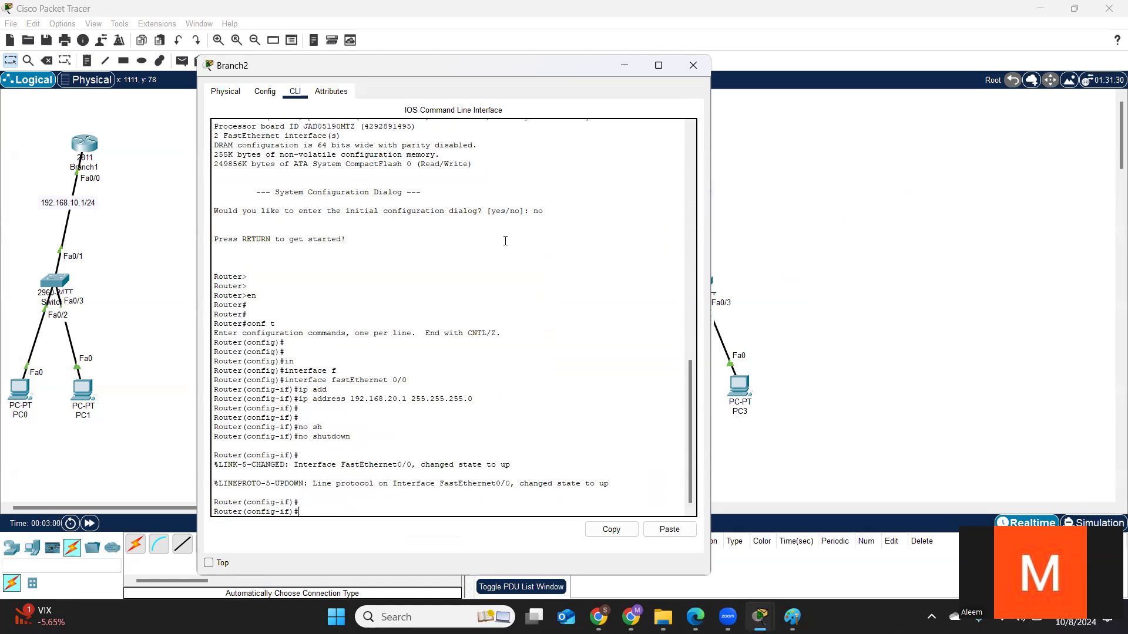
pyautogui.press('Return')
pyautogui.hotkey('ctrl', 'z')
pyautogui.press('Return')
pyautogui.press('Return')
pyautogui.press('Return')
pyautogui.press('Return')
# Step: Display Branch2's routing table with "show ip route" and close the router window
pyautogui.write('sh')
pyautogui.press('Tab')
pyautogui.write('ip')
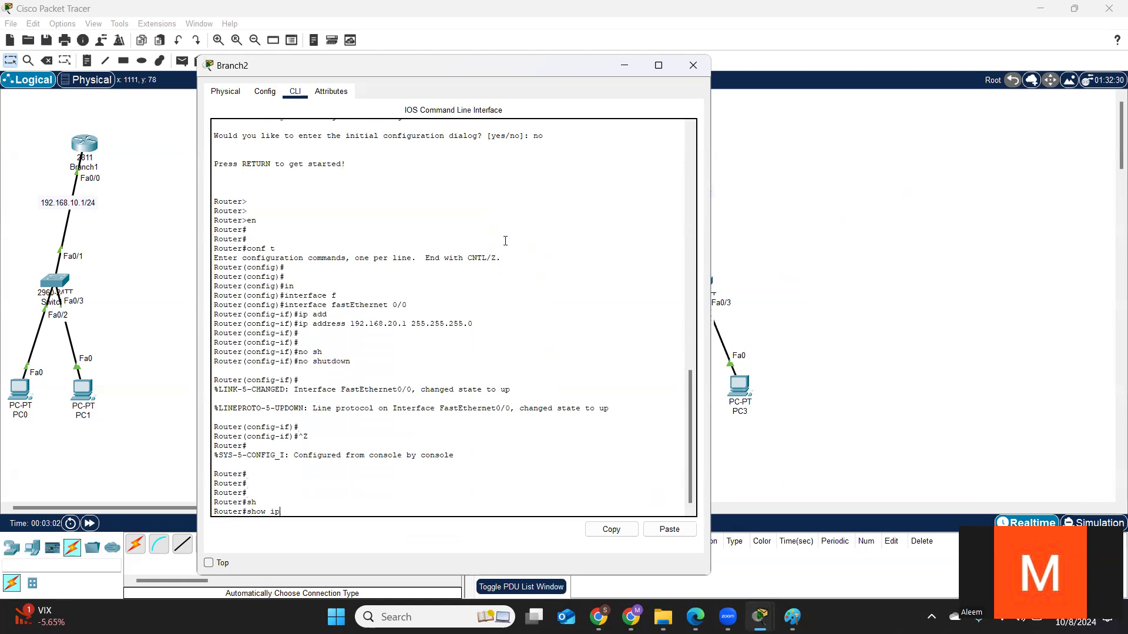
pyautogui.write(' rou')
pyautogui.press('Tab')
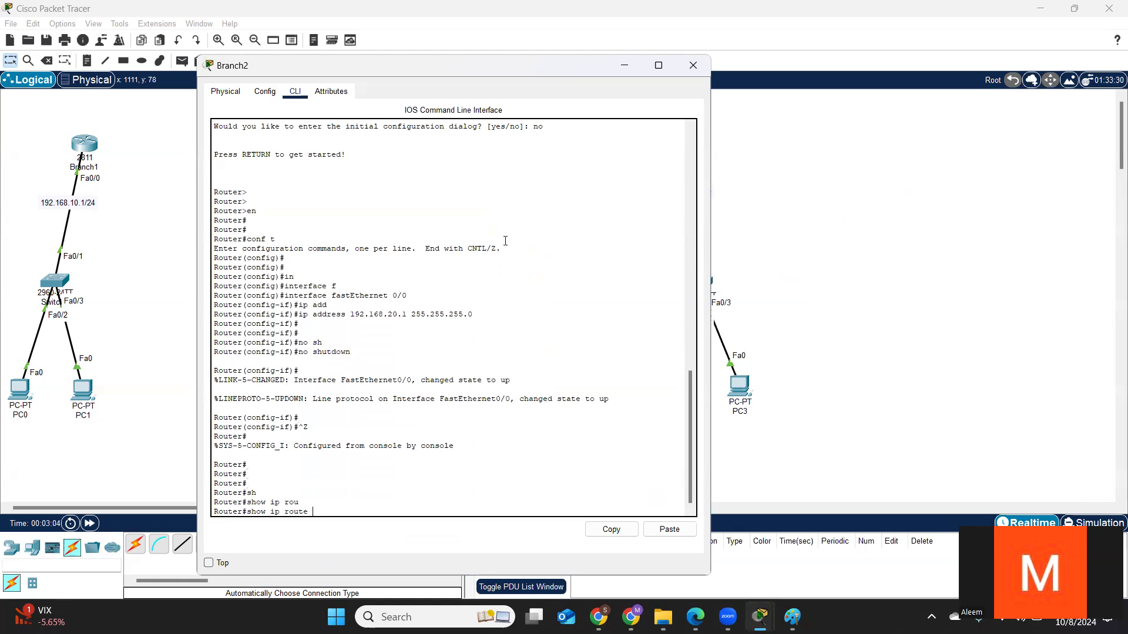
pyautogui.press('Return')
pyautogui.press('Return')
pyautogui.press('Return')
pyautogui.press('Return')
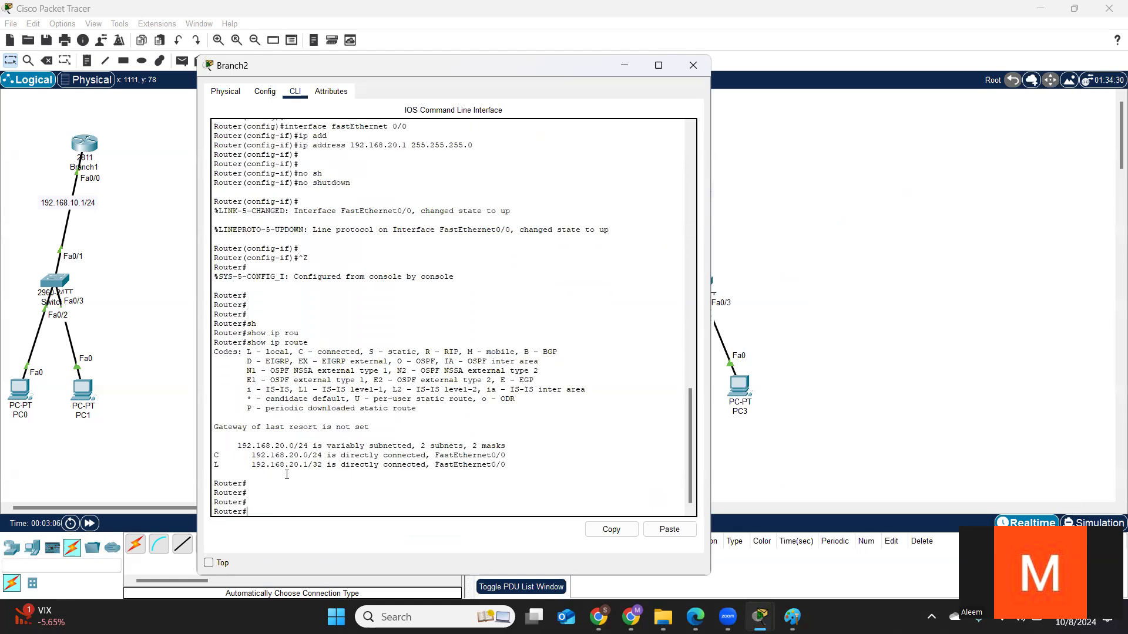
pyautogui.click(693, 65)
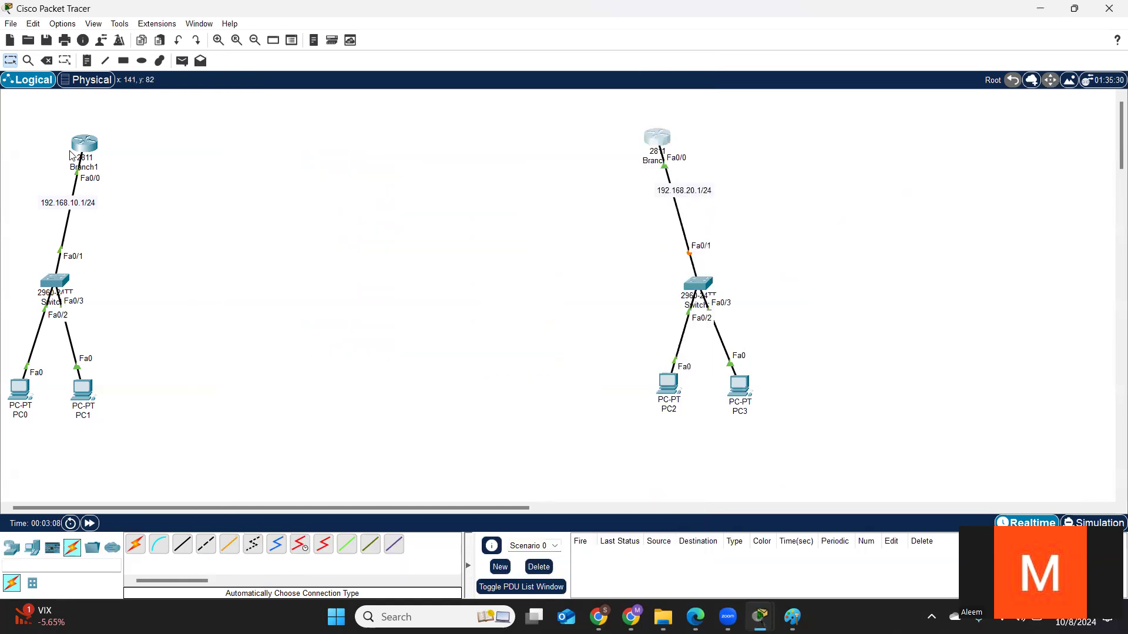
# Step: Configure PC0 with static IPv4 address 192.168.10.10, subnet mask 255.255.255.0 and default gateway 192.168.10.1
pyautogui.click(20, 389)
pyautogui.click(500, 117)
pyautogui.click(461, 188)
pyautogui.click(621, 203)
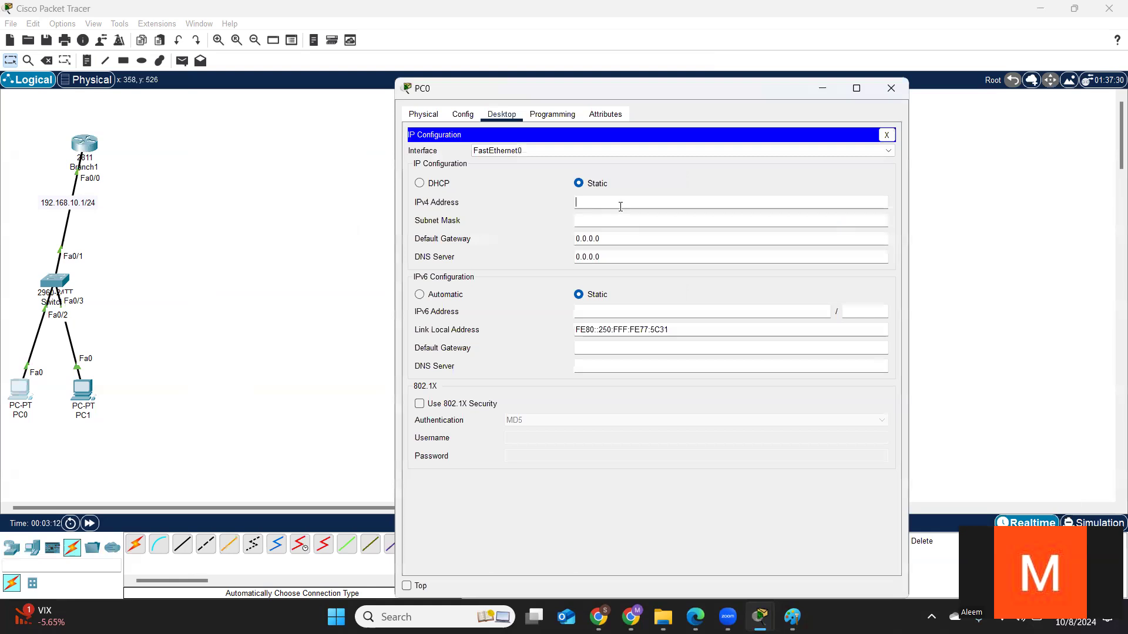
pyautogui.write('192.168.10.10')
pyautogui.moveTo(621, 202); pyautogui.dragTo(554, 211)
pyautogui.hotkey('ctrl', 'c')
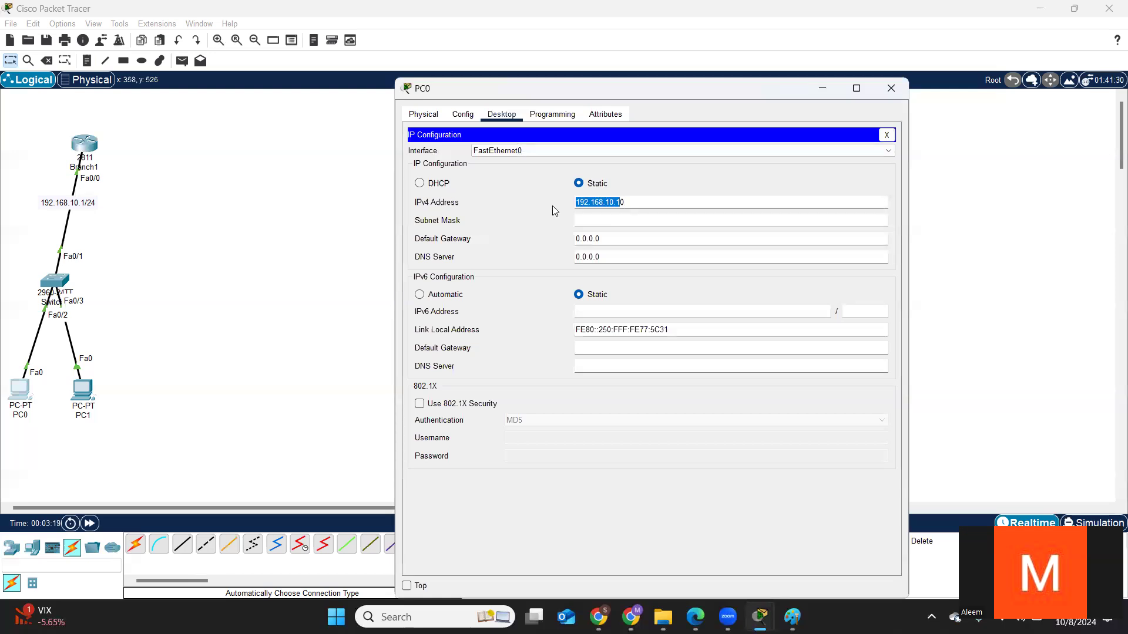
pyautogui.click(632, 223)
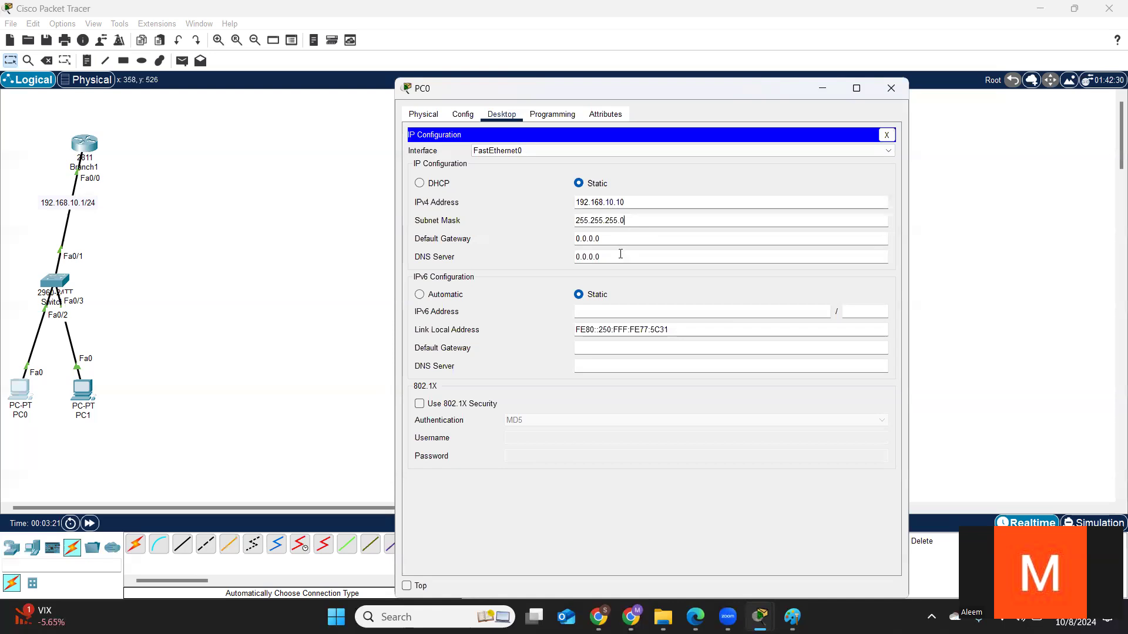
pyautogui.doubleClick(617, 237)
pyautogui.hotkey('ctrl', 'v')
pyautogui.click(888, 88)
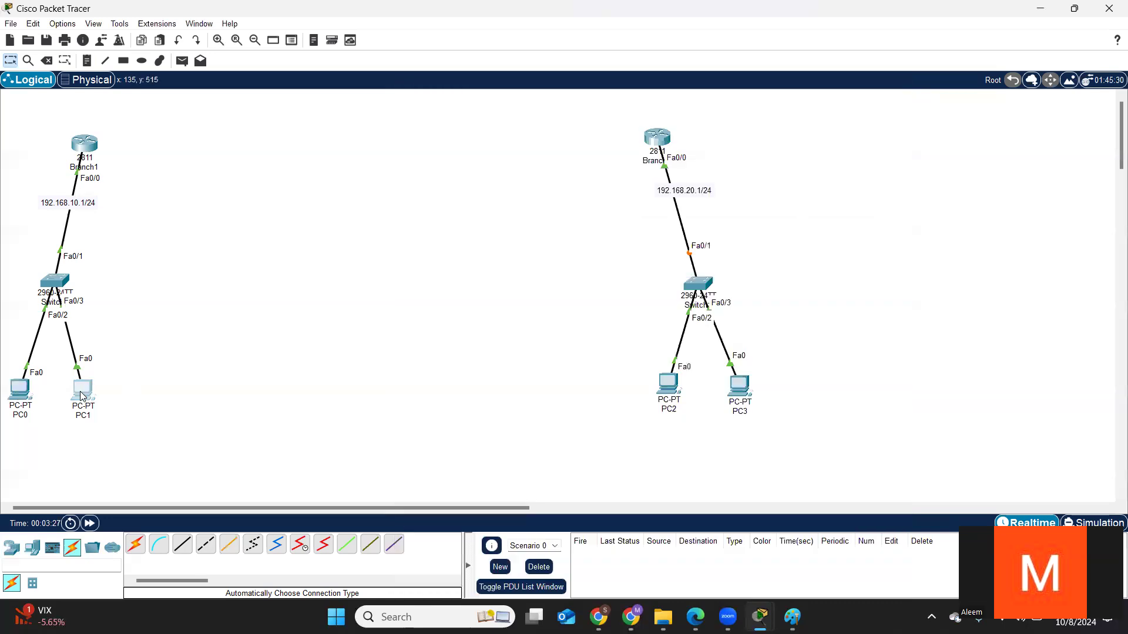
# Step: Configure PC1 with static IPv4 address 192.168.10.20, subnet mask 255.255.255.0 and default gateway 192.168.10.1
pyautogui.click(81, 391)
pyautogui.click(507, 116)
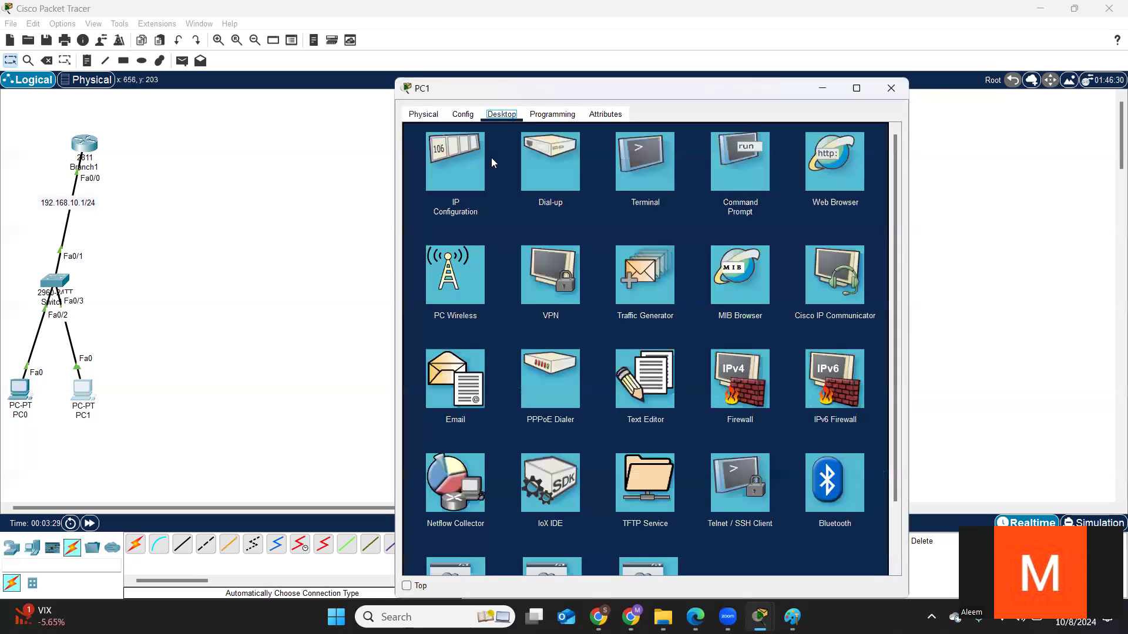
pyautogui.click(463, 169)
pyautogui.hotkey('ctrl', 'v')
pyautogui.write('0')
pyautogui.click(620, 221)
pyautogui.click(621, 234)
pyautogui.hotkey('ctrl', 'v')
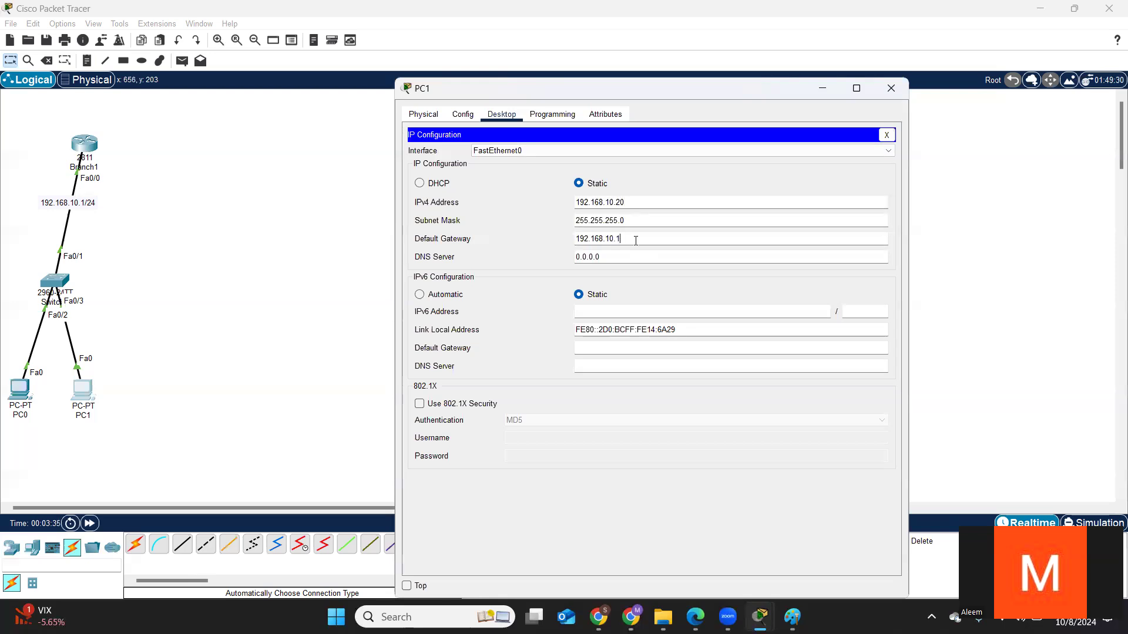
pyautogui.click(890, 88)
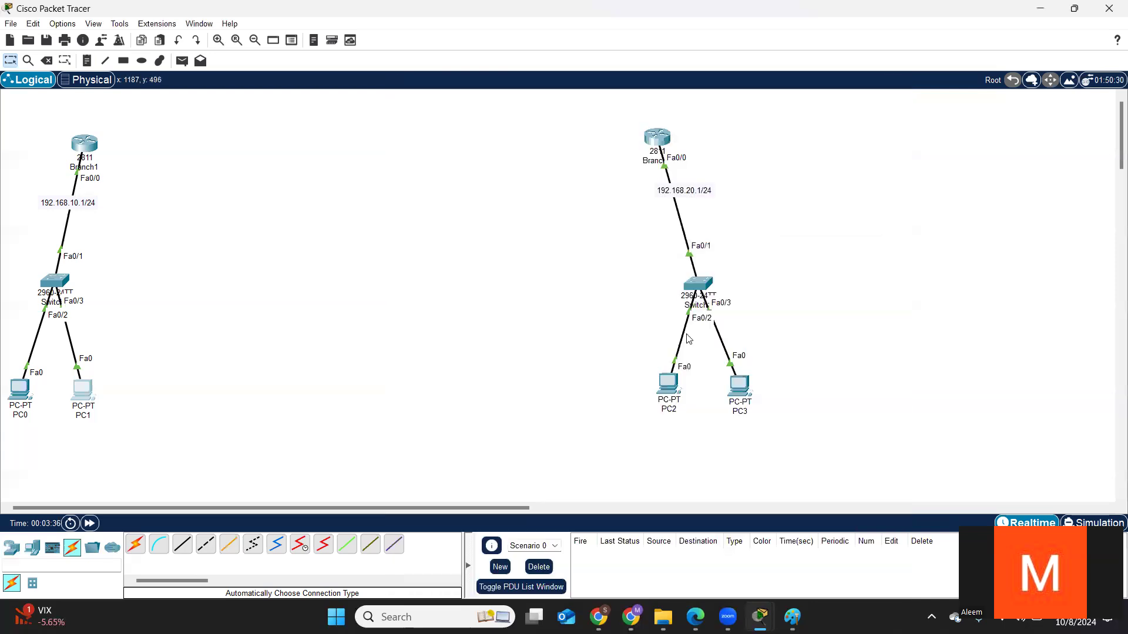
# Step: Open the IP configuration of PC2
pyautogui.click(672, 385)
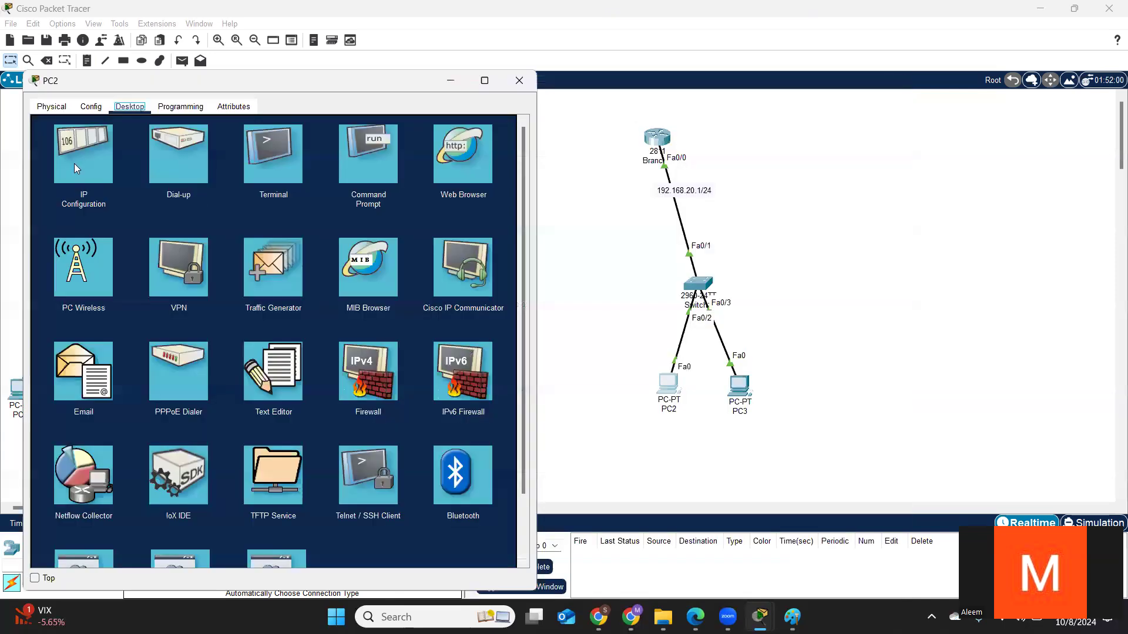
pyautogui.click(74, 163)
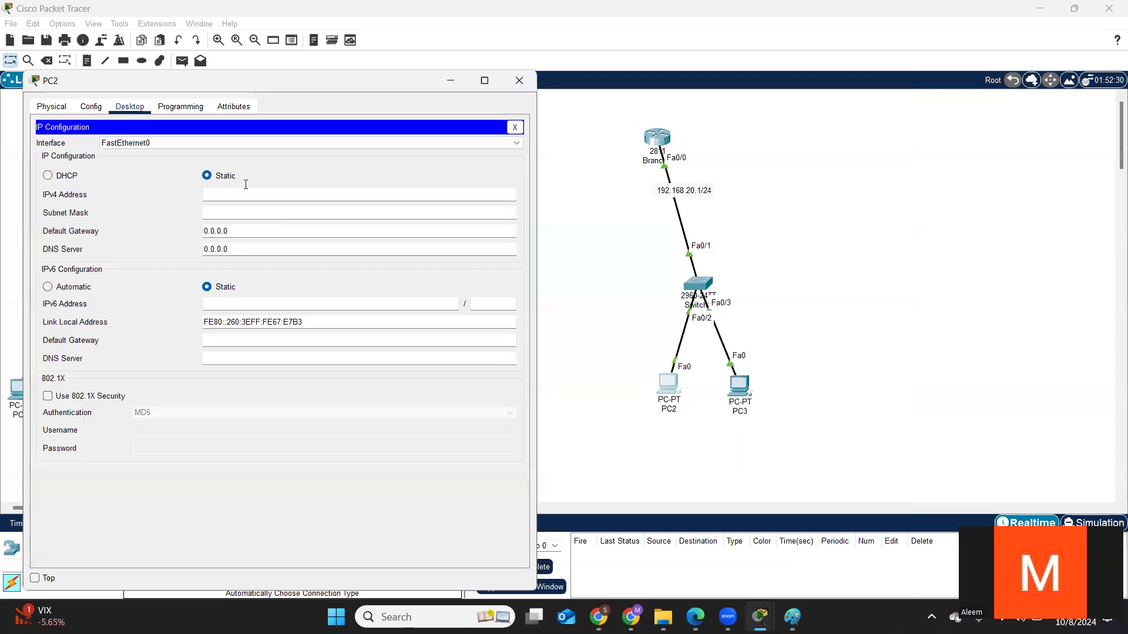
# Step: Try to assign IPv4 address 192.168.20.1 to PC2
pyautogui.hotkey('ctrl', 'v')
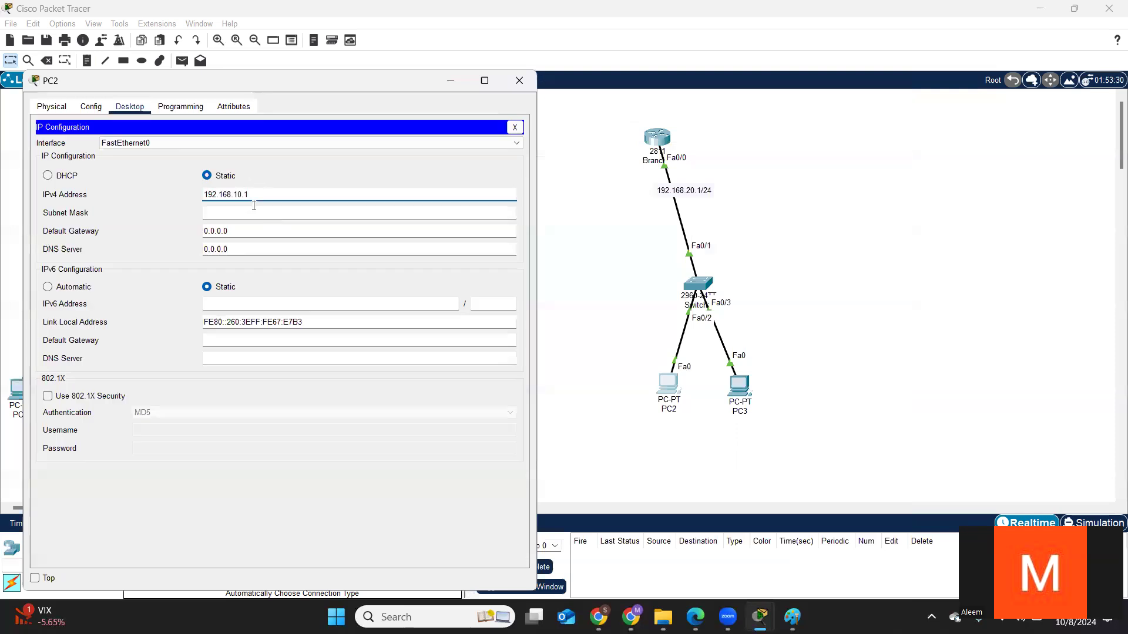
pyautogui.press('BackSpace')
pyautogui.press('BackSpace')
pyautogui.press('BackSpace')
pyautogui.press('BackSpace')
pyautogui.write('20.1')
pyautogui.hotkey('ctrl', 'a')
pyautogui.click(266, 215)
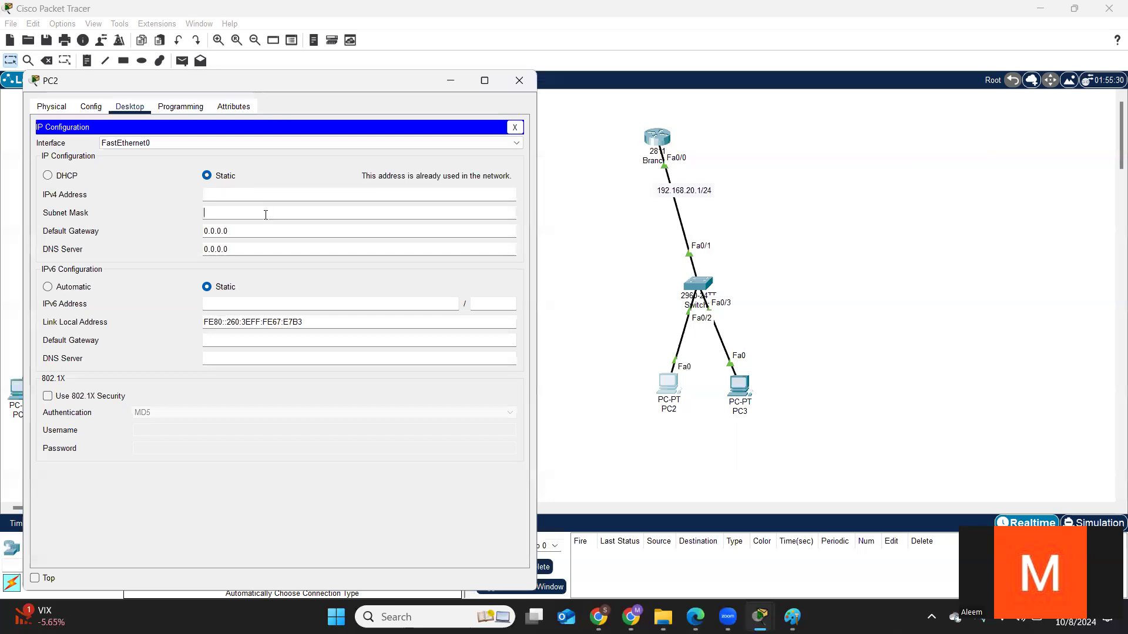
# Step: Set PC2's IPv4 address to 192.168.20.10, subnet mask to 255.255.255.0 and default gateway to 192.168.20.1
pyautogui.click(261, 192)
pyautogui.write('192.168.20.1')
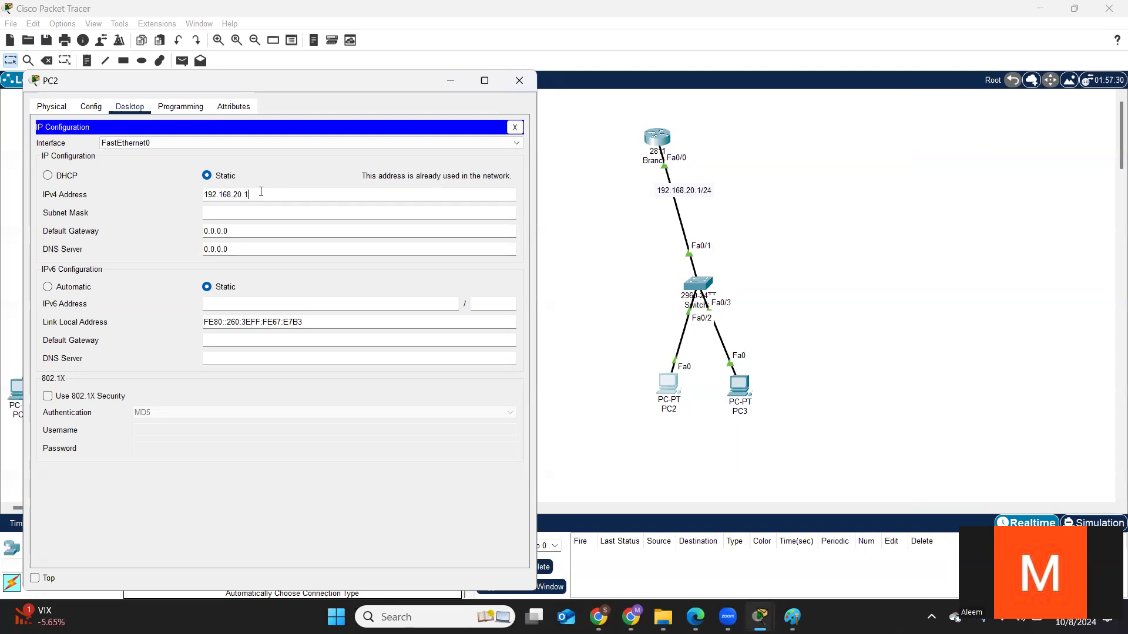
pyautogui.click(260, 214)
pyautogui.click(256, 233)
pyautogui.press('BackSpace')
pyautogui.press('BackSpace')
pyautogui.press('BackSpace')
pyautogui.press('BackSpace')
pyautogui.press('BackSpace')
pyautogui.press('BackSpace')
pyautogui.press('BackSpace')
pyautogui.write('192.168.20.1')
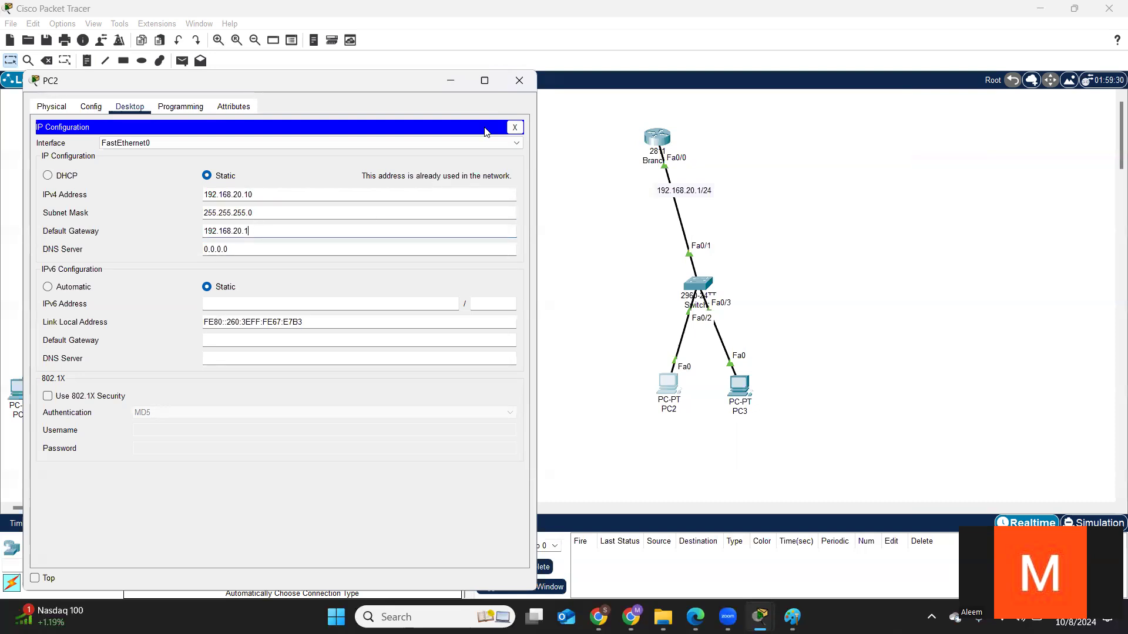
pyautogui.click(519, 80)
# Step: Configure PC3 with static IPv4 address 192.168.20.20, subnet mask 255.255.255.0 and default gateway 192.168.20.1
pyautogui.click(743, 388)
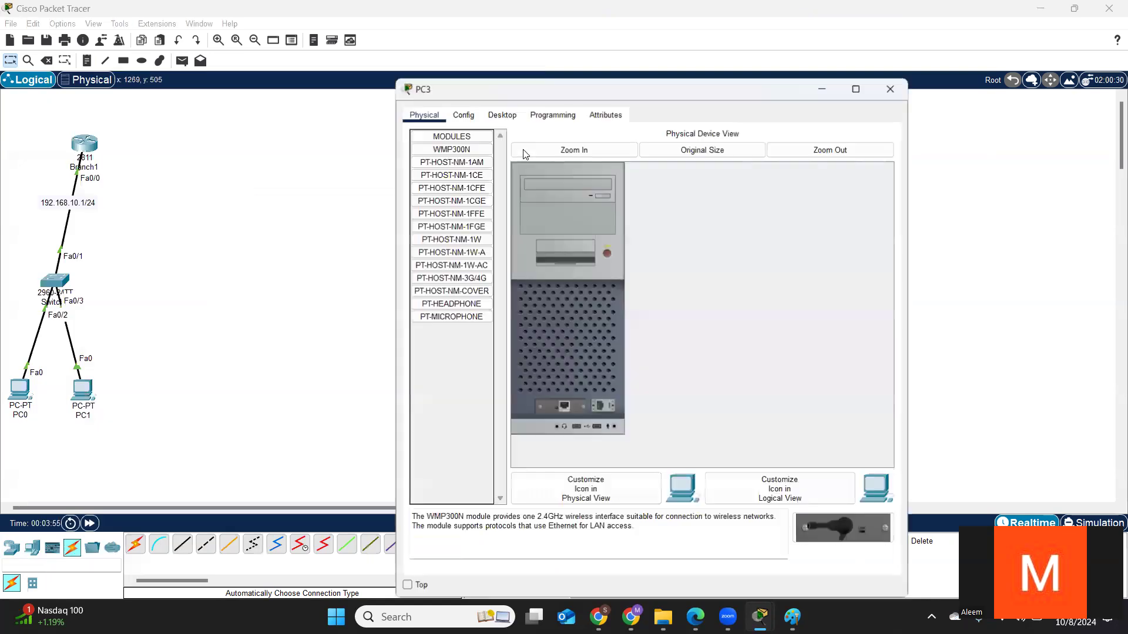
pyautogui.moveTo(562, 80); pyautogui.dragTo(513, 99)
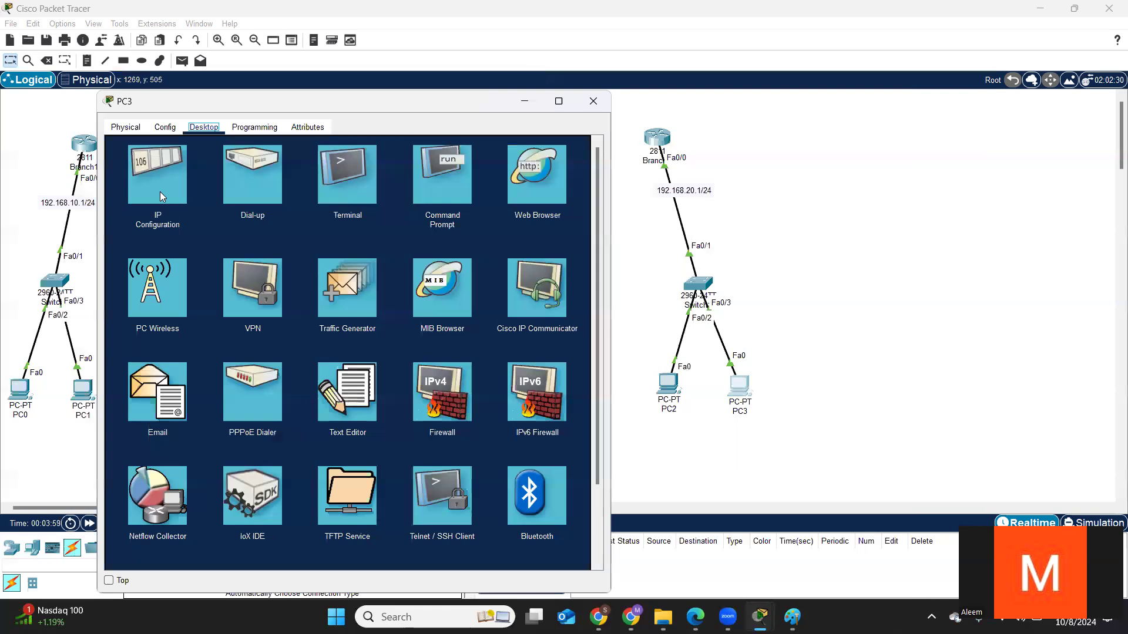
pyautogui.click(158, 194)
pyautogui.click(329, 213)
pyautogui.write('192.168.20.20')
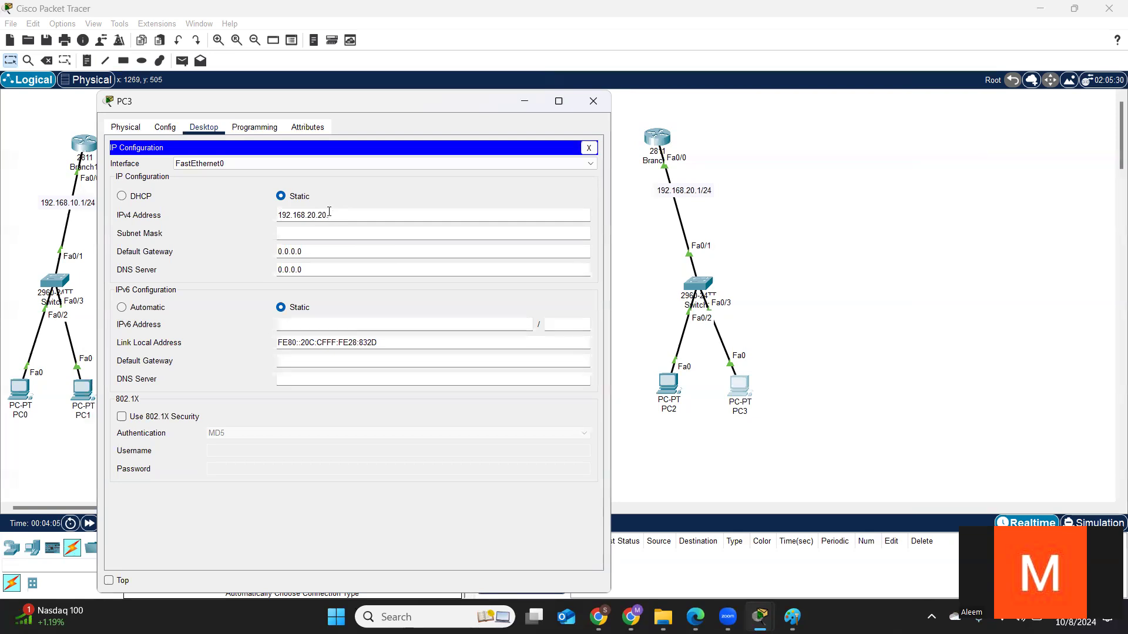
pyautogui.click(376, 232)
pyautogui.doubleClick(331, 252)
pyautogui.write('192.168.20.1')
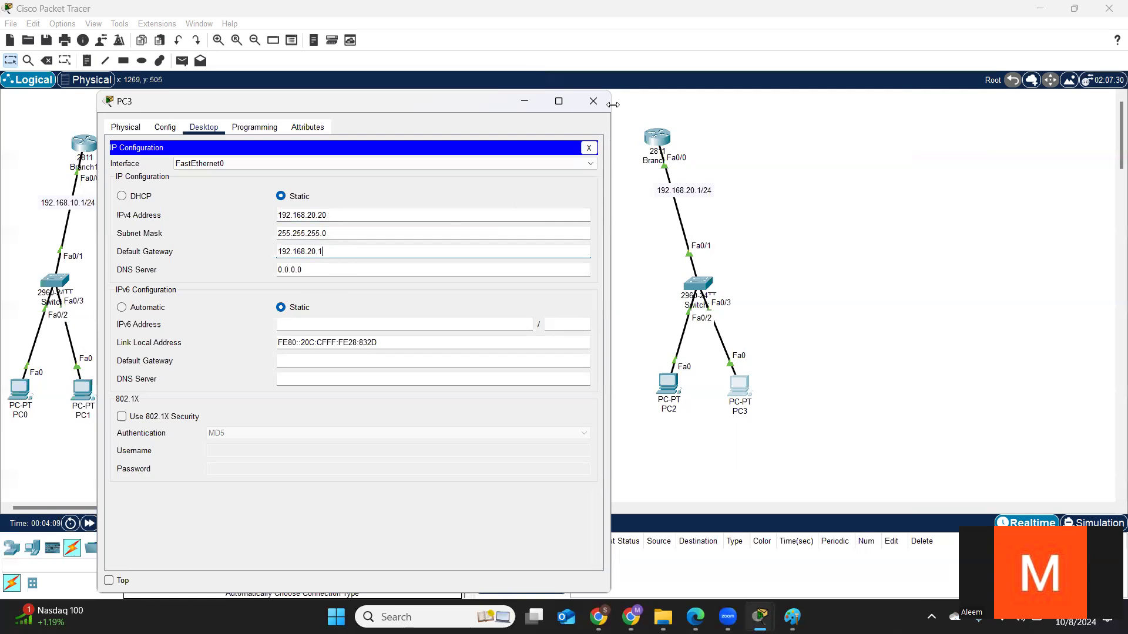
pyautogui.click(711, 200)
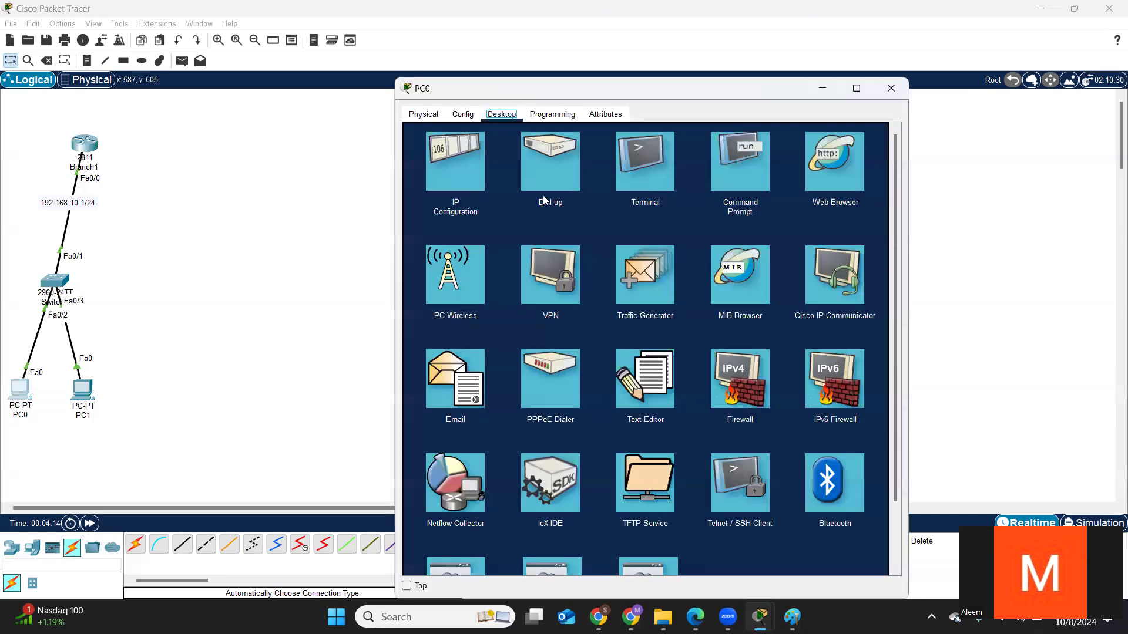
# Step: Test PC0's connection to its gateway from the command prompt with "ping 192.168.10.1"
pyautogui.click(742, 177)
pyautogui.write('pinmg')
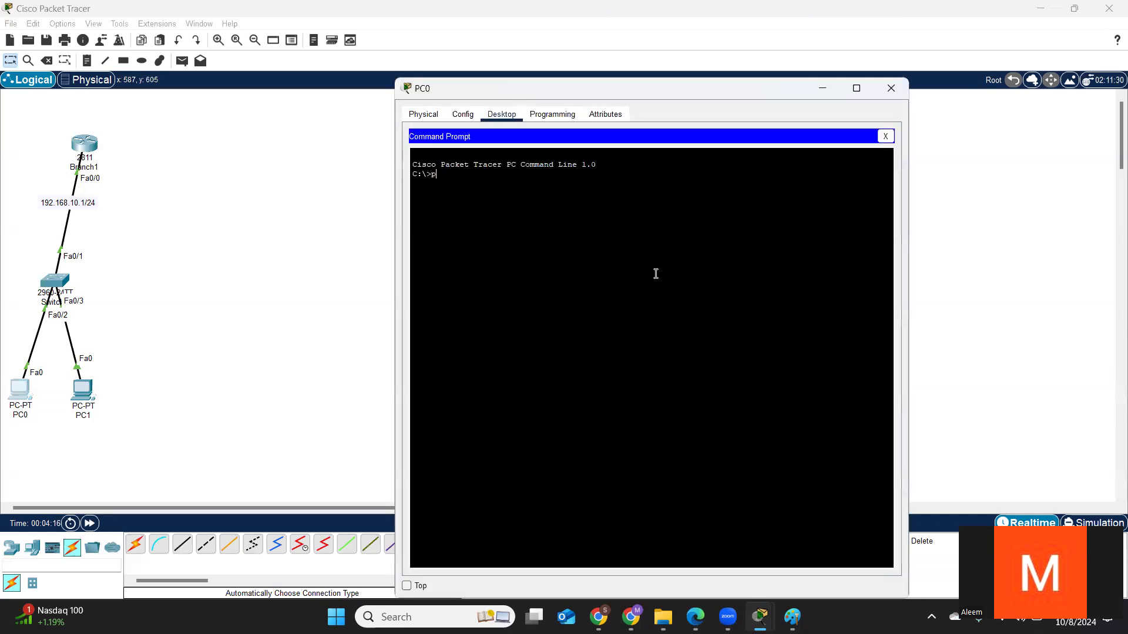
pyautogui.press('BackSpace')
pyautogui.press('BackSpace')
pyautogui.write('ng 1')
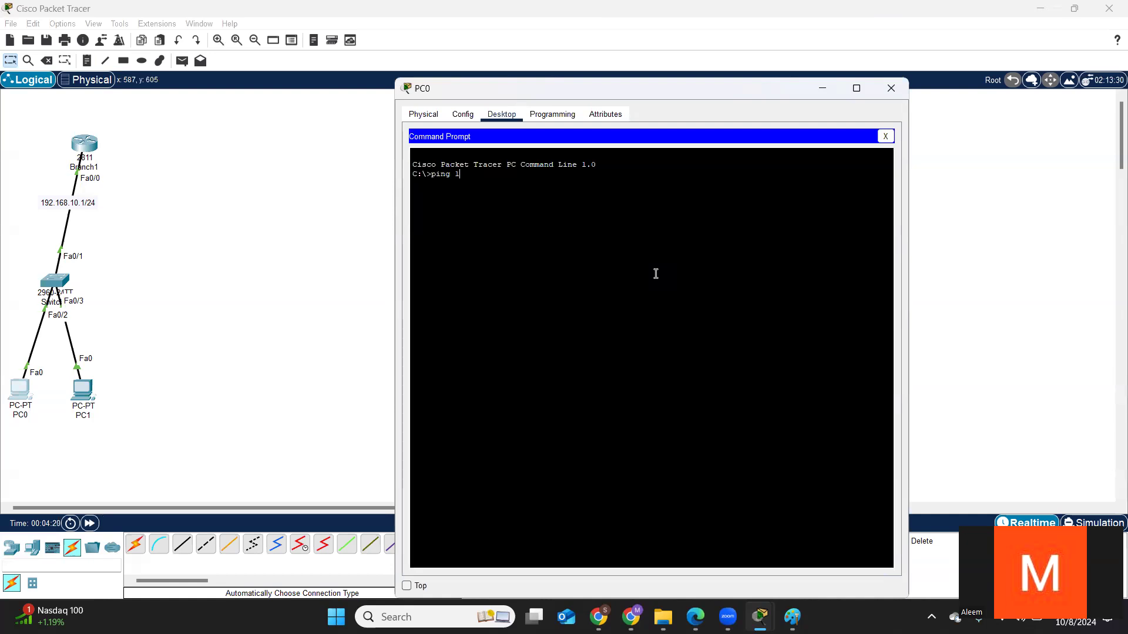
pyautogui.write('92.168.10.1')
pyautogui.press('Return')
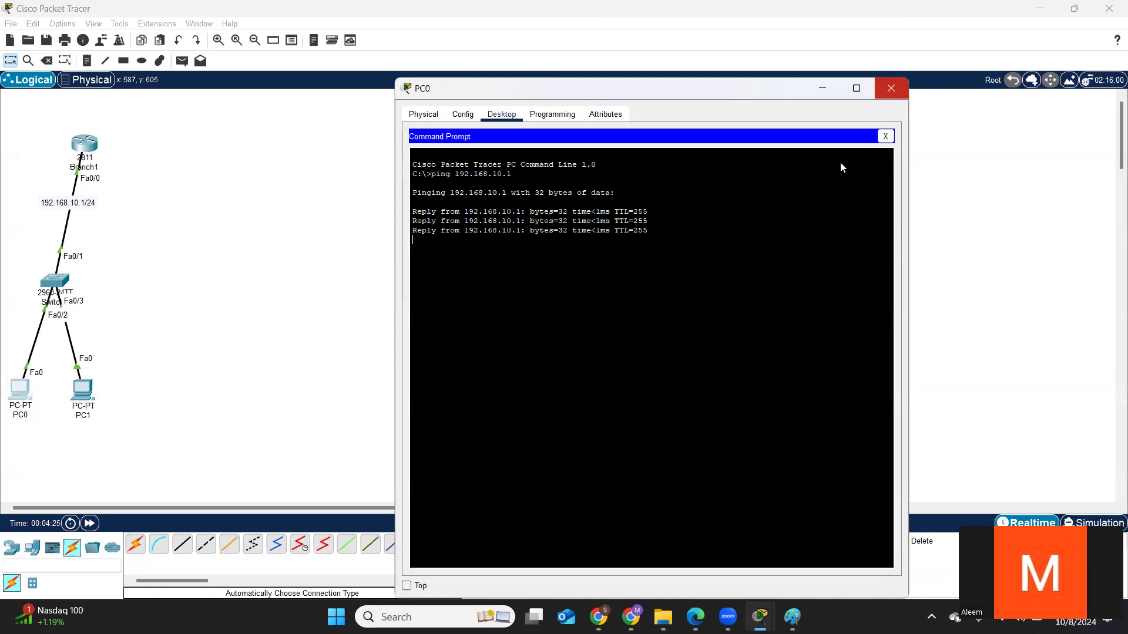
pyautogui.click(892, 90)
# Step: Test PC2's connection to its gateway from the command prompt with "ping 192.168.20.1"
pyautogui.click(668, 379)
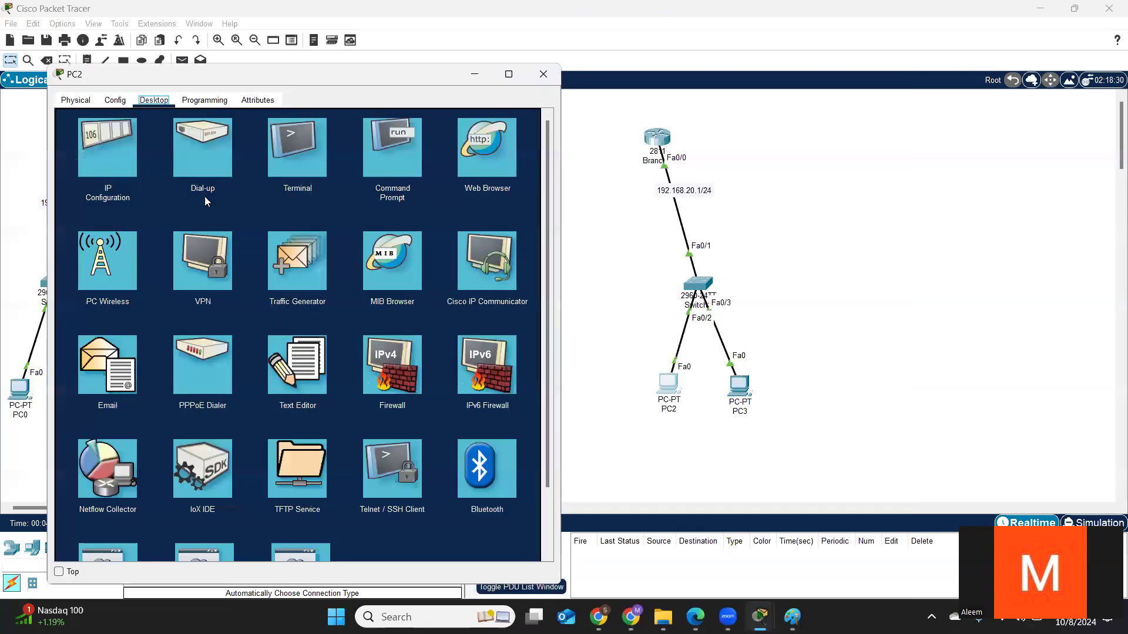
pyautogui.write('ping 192.')
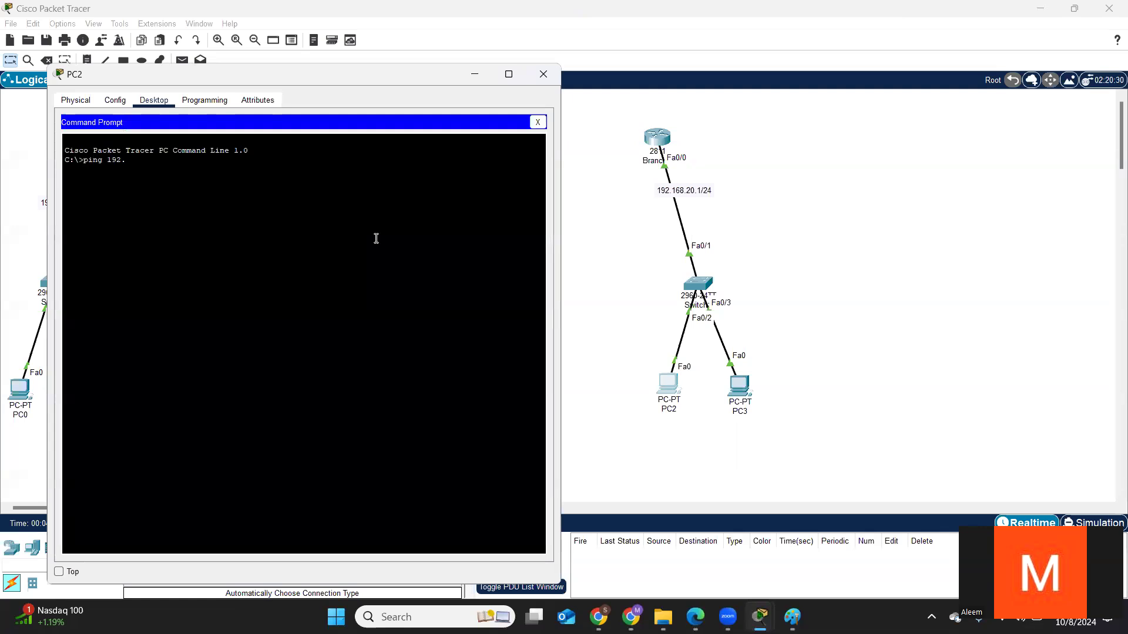
pyautogui.write('168.20.1')
pyautogui.press('Return')
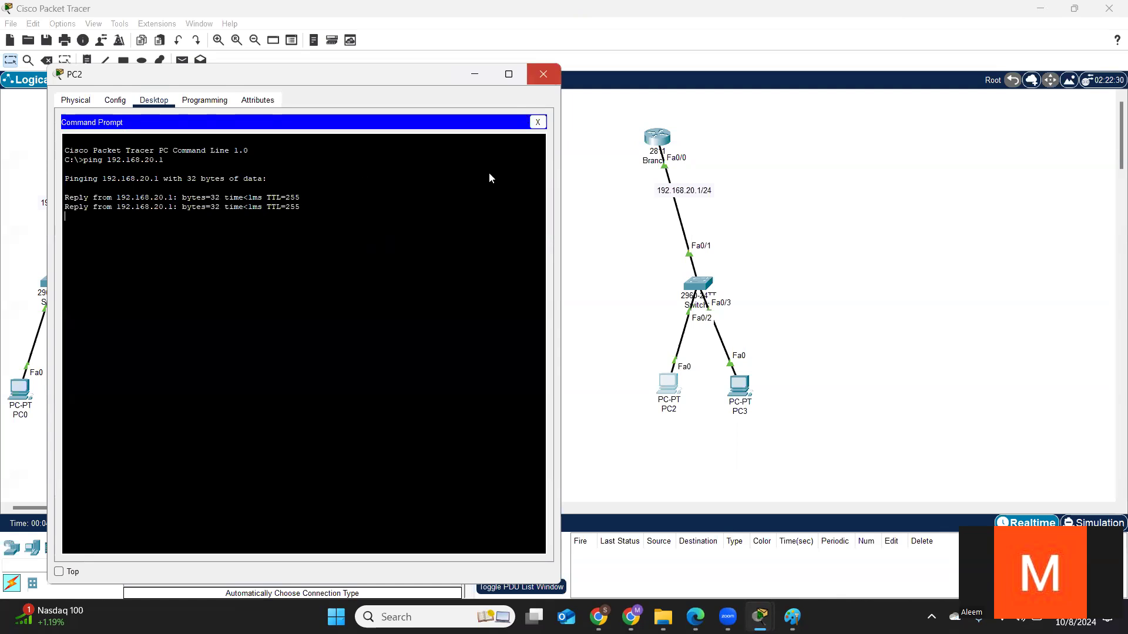
pyautogui.click(544, 74)
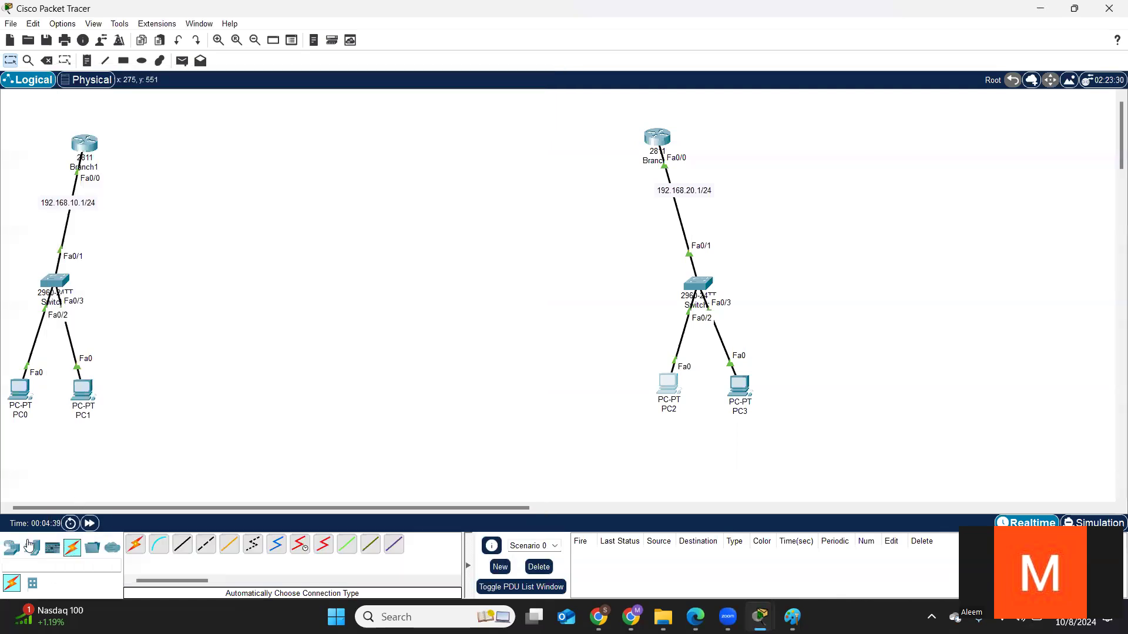
# Step: Add a 2811 router between the two branch routers, above their LANs, and rename it ISP1
pyautogui.click(12, 548)
pyautogui.click(377, 545)
pyautogui.click(362, 114)
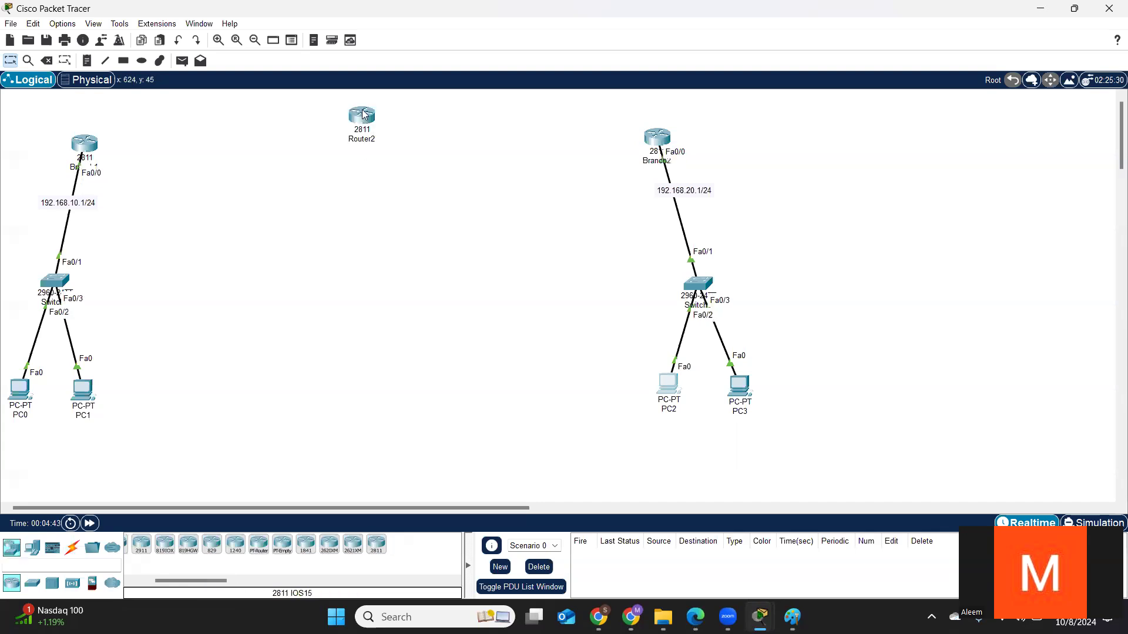
pyautogui.click(368, 132)
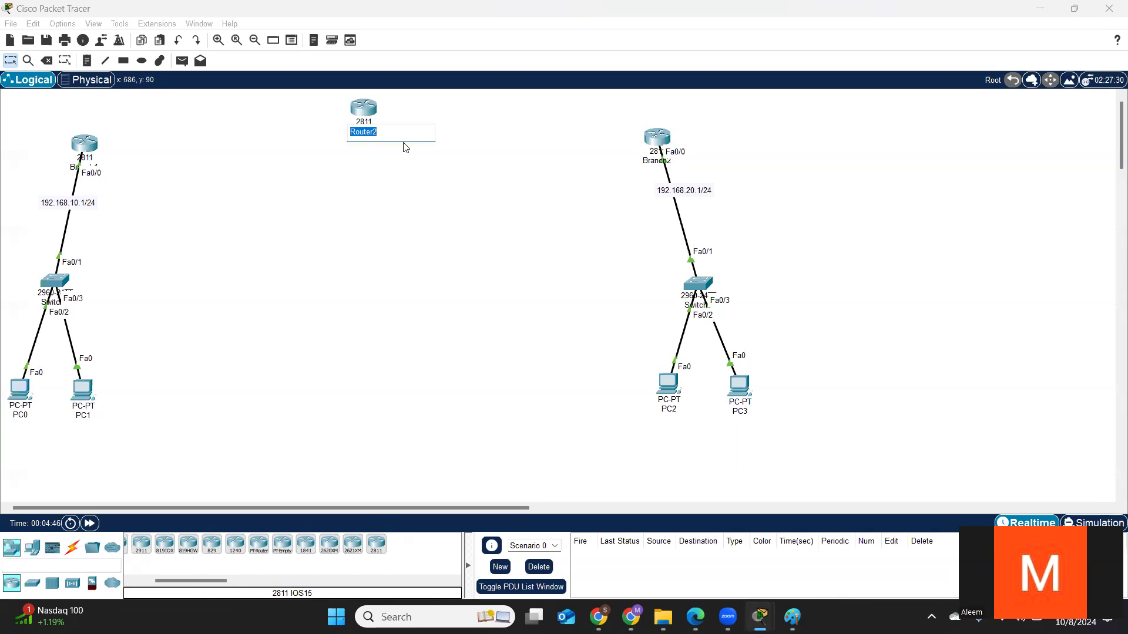
pyautogui.write('IS')
pyautogui.click(390, 187)
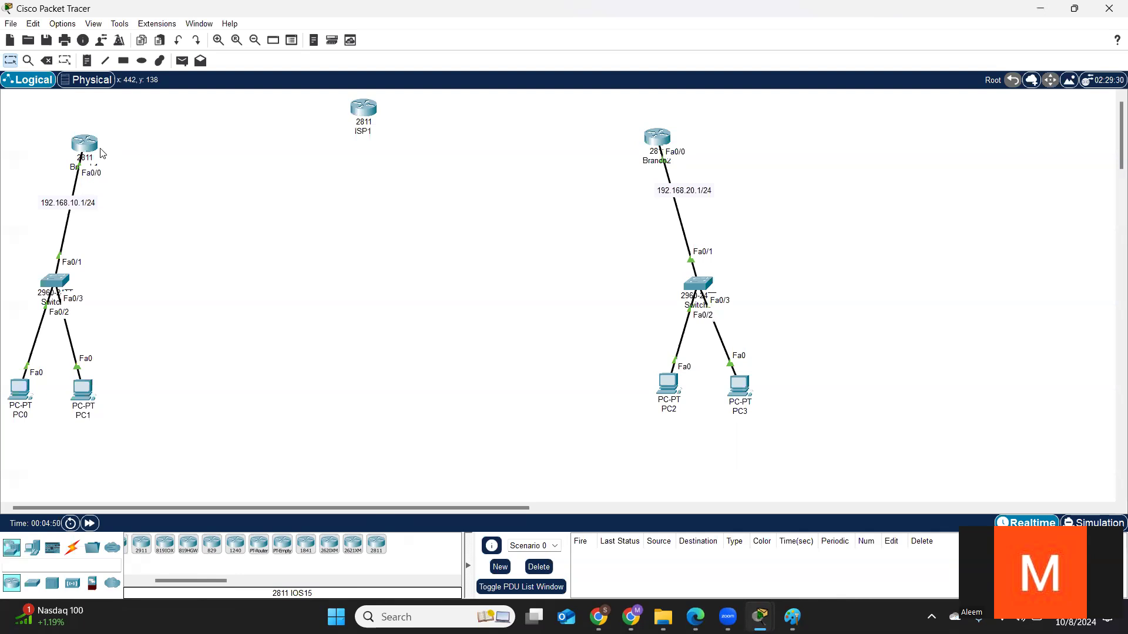
# Step: Set the Branch1 router's hostname to BRANCH1 in global configuration mode
pyautogui.click(93, 147)
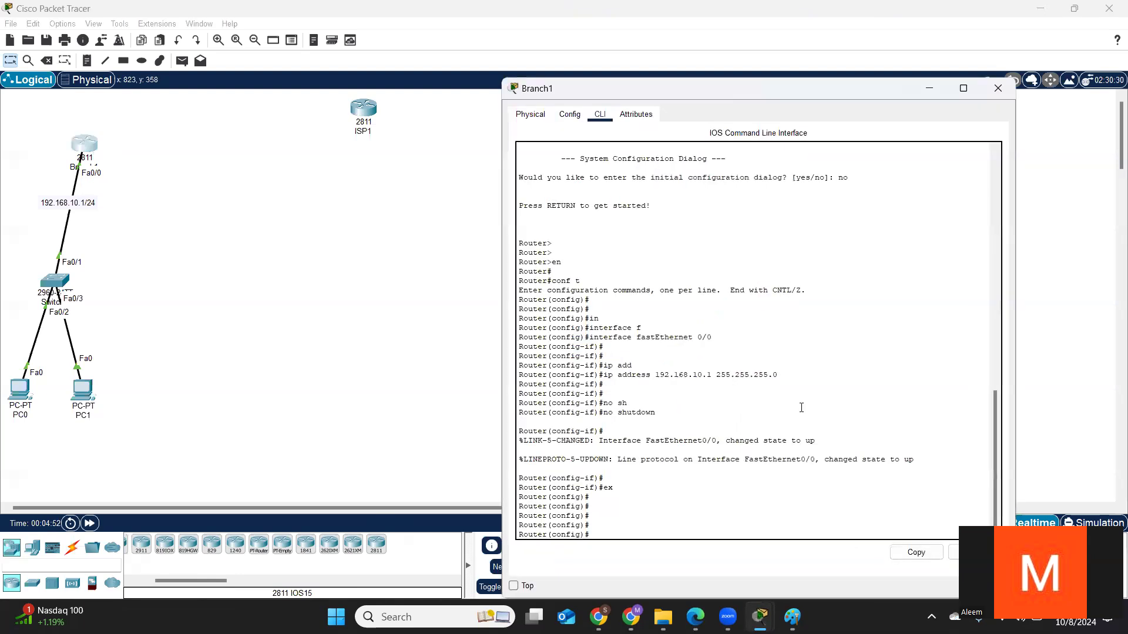
pyautogui.press('Return')
pyautogui.press('Return')
pyautogui.write('hos')
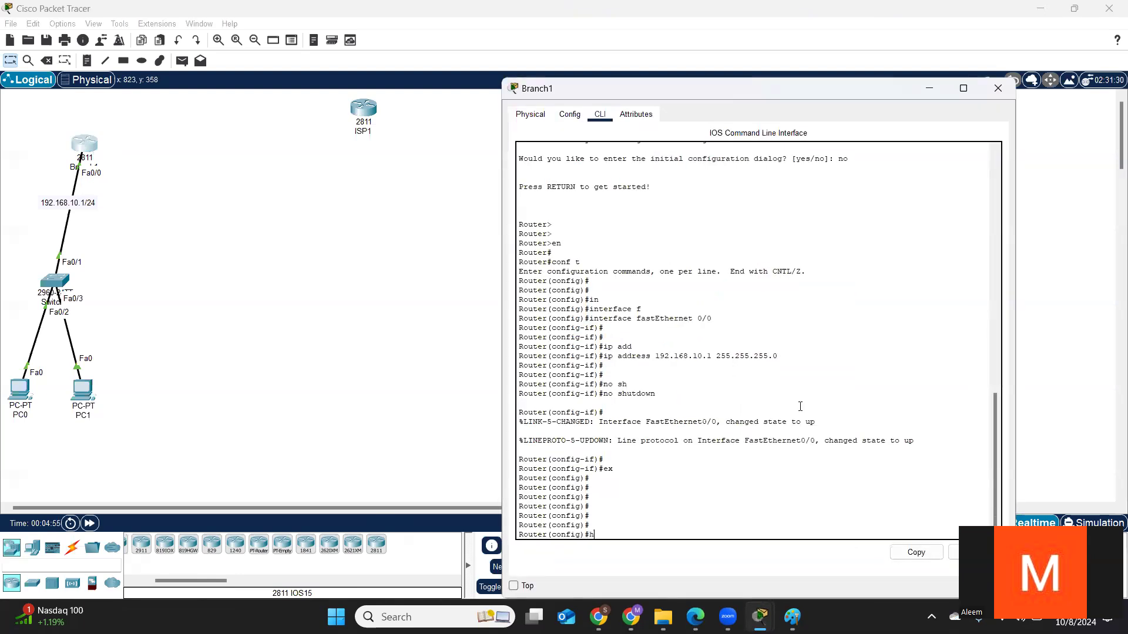
pyautogui.press('Tab')
pyautogui.write('BRANCH1')
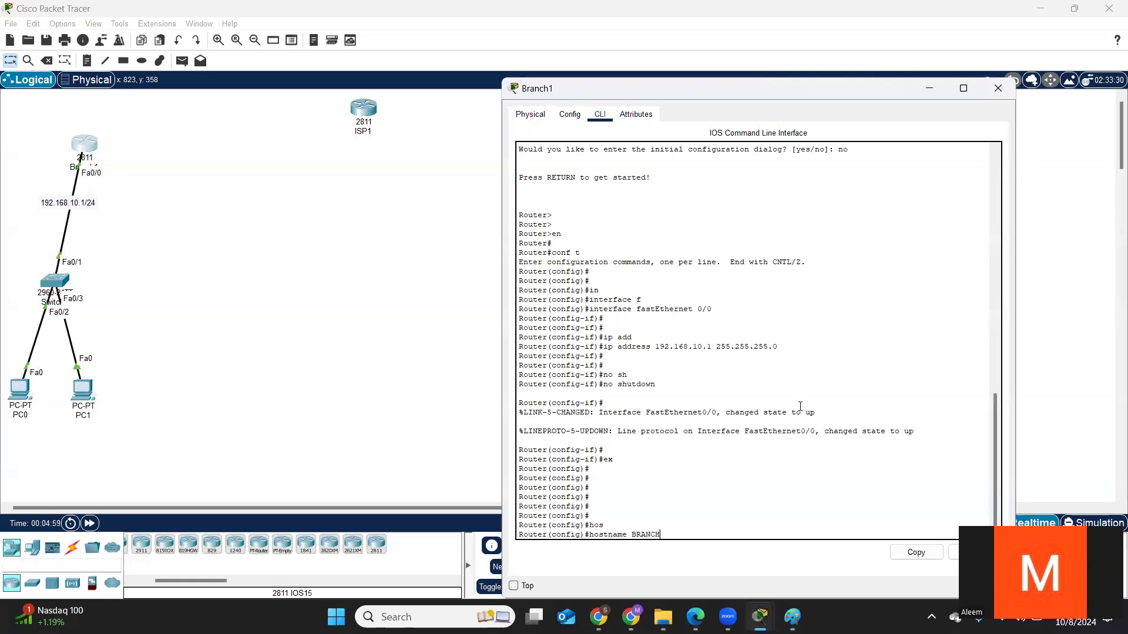
pyautogui.press('Return')
pyautogui.press('Return')
pyautogui.press('Return')
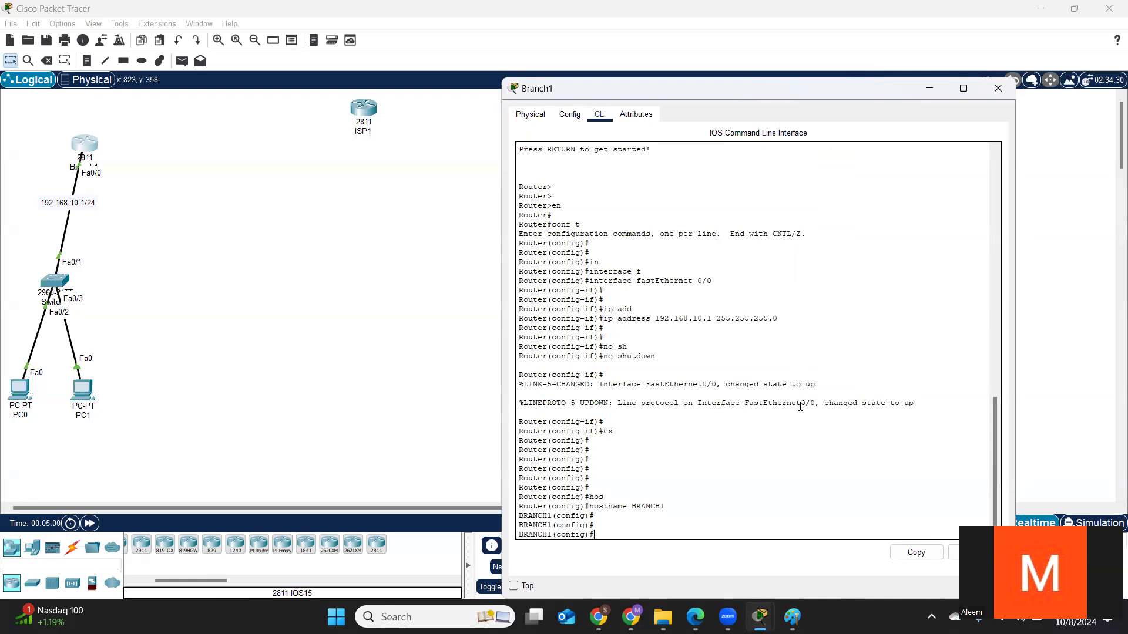
# Step: Return Branch1 to privileged mode, save its configuration with "wr" and close the router window
pyautogui.hotkey('ctrl', 'z')
pyautogui.press('Return')
pyautogui.press('Return')
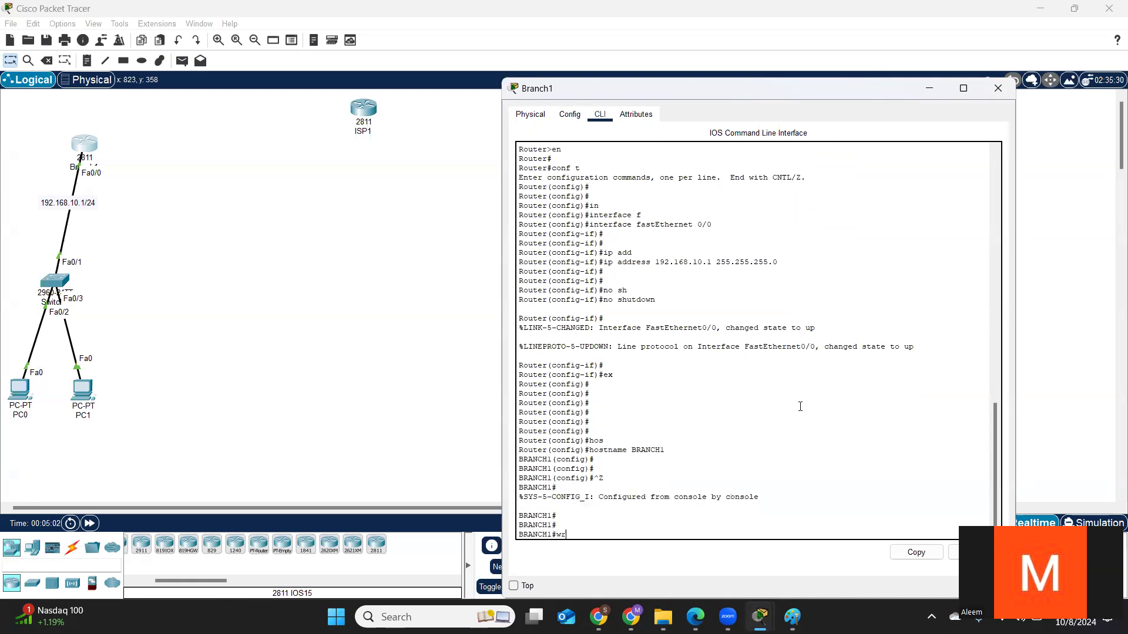
pyautogui.write('wr')
pyautogui.press('Return')
pyautogui.press('Return')
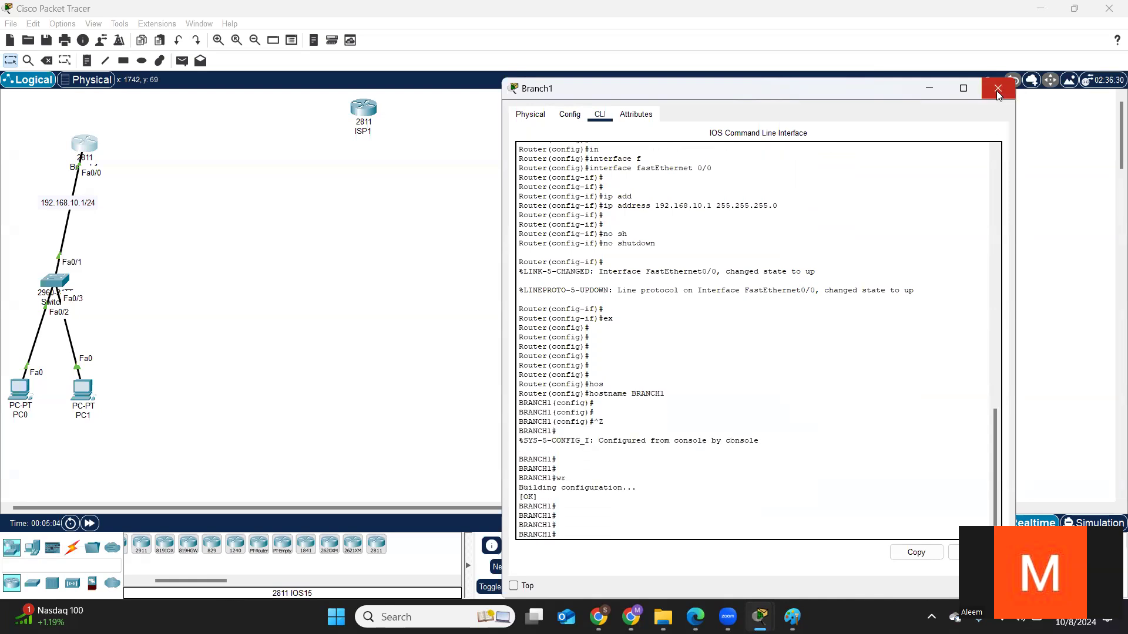
pyautogui.click(998, 89)
# Step: Open the Branch2 router's command line and enter global configuration mode with "conf t"
pyautogui.click(657, 137)
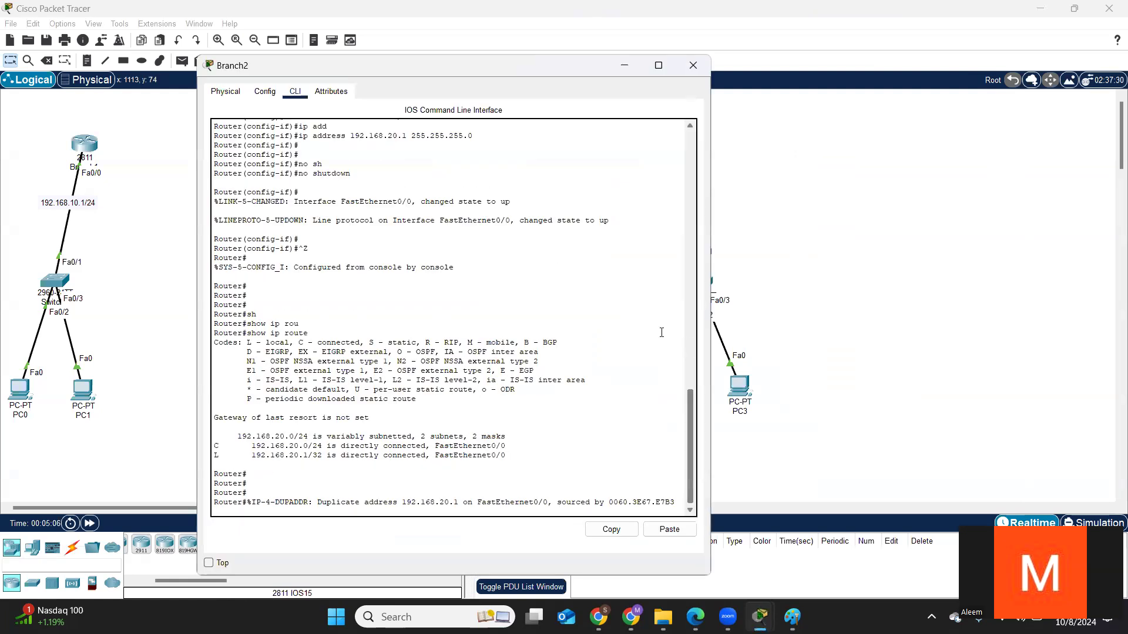
pyautogui.write('conf t')
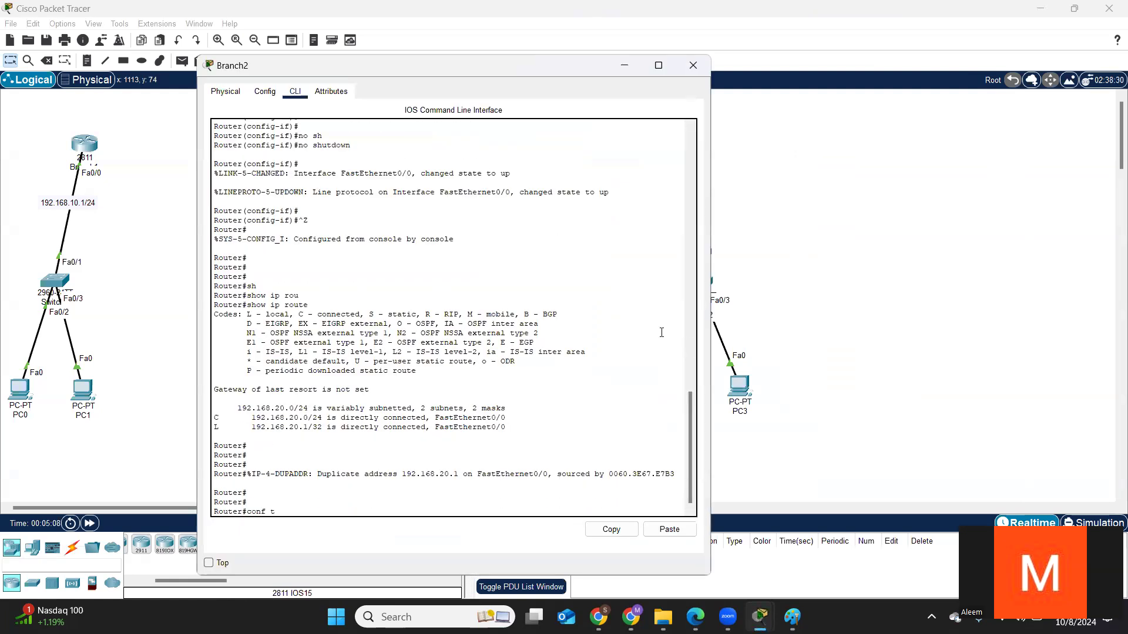
pyautogui.press('Return')
pyautogui.press('Return')
pyautogui.press('Return')
# Step: Set the Branch2 router's hostname to BRANCH2
pyautogui.write('BRANCH2')
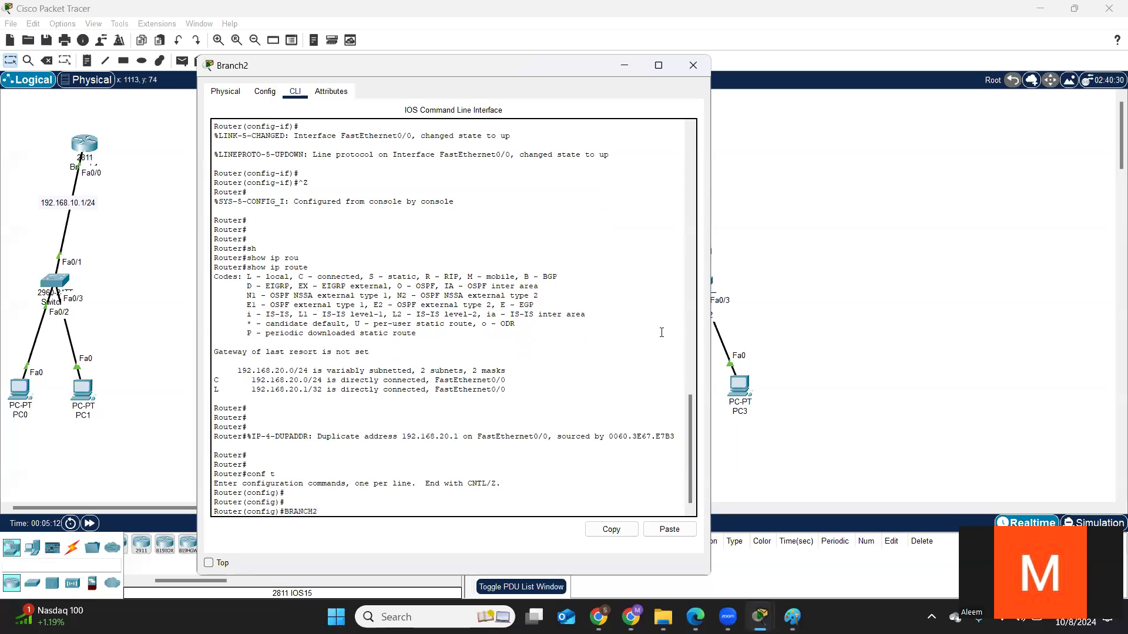
pyautogui.press('Return')
pyautogui.press('Return')
pyautogui.press('Return')
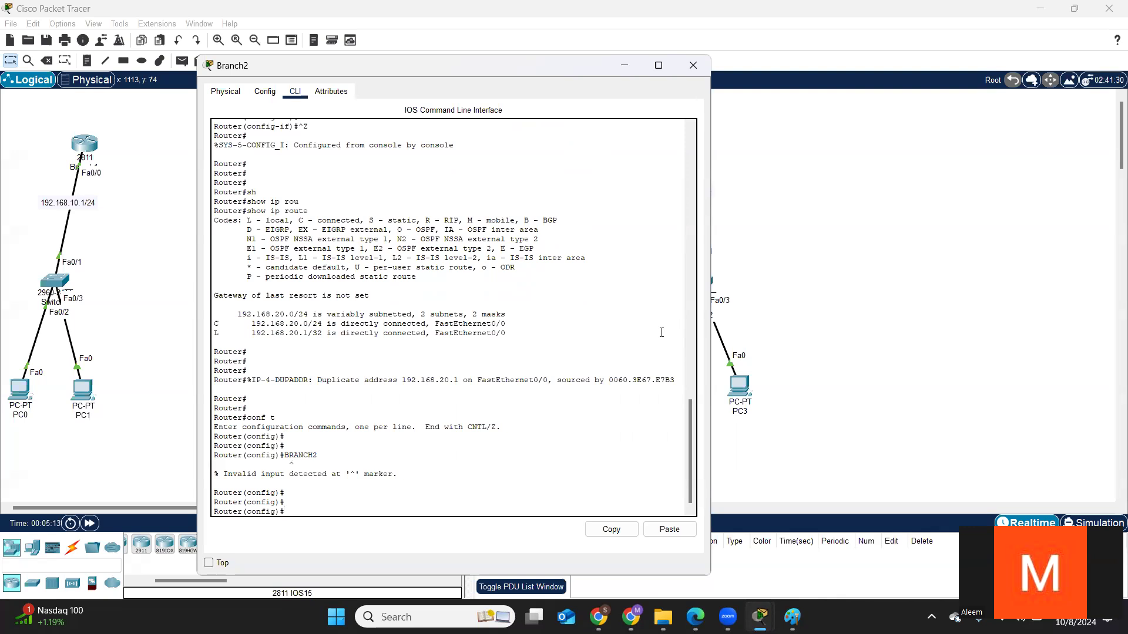
pyautogui.press('Up')
pyautogui.hotkey('ctrl', 'a')
pyautogui.write('hos')
pyautogui.press('Return')
pyautogui.press('Return')
pyautogui.press('Return')
pyautogui.press('Return')
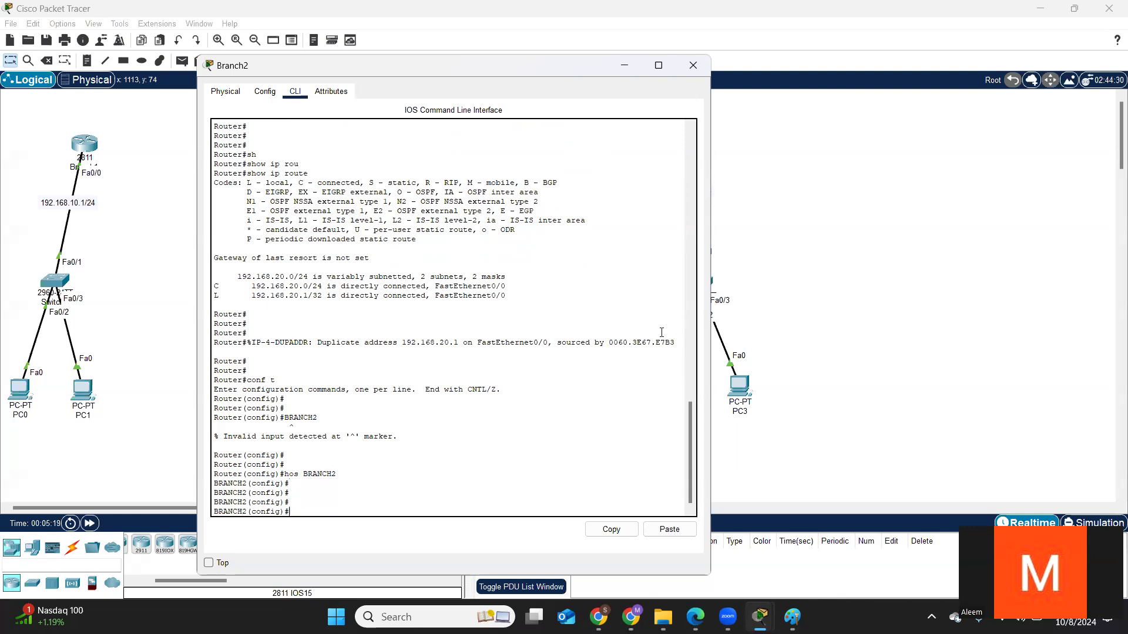
# Step: Return Branch2 to privileged mode, save its configuration with "wr" and close the router window
pyautogui.hotkey('ctrl', 'z')
pyautogui.press('Return')
pyautogui.press('Return')
pyautogui.press('Return')
pyautogui.write('w')
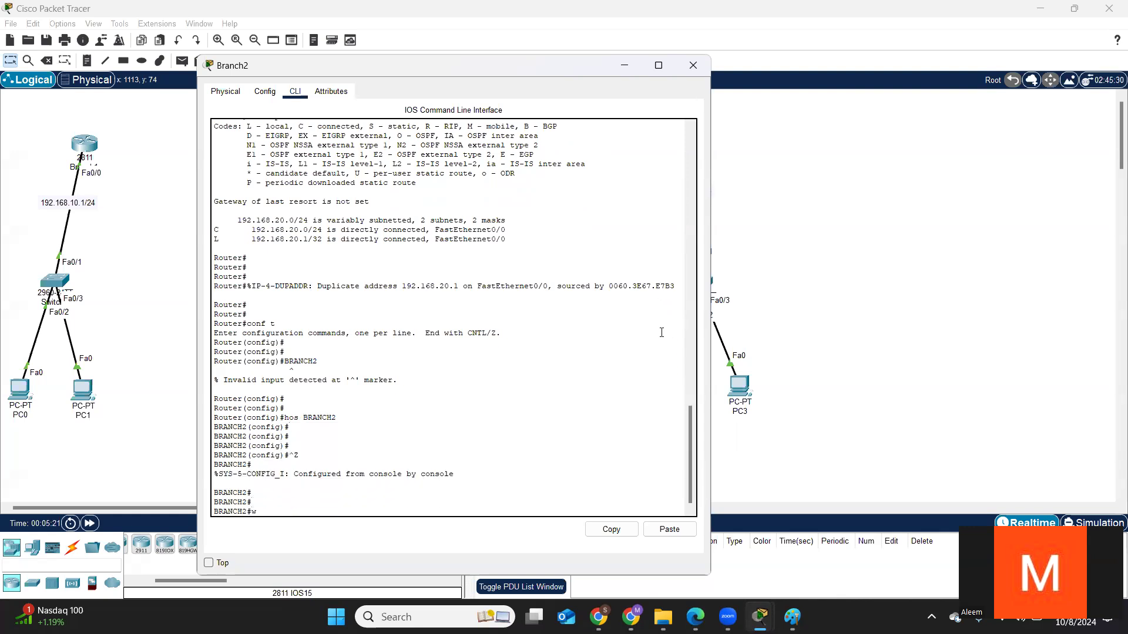
pyautogui.write('r')
pyautogui.press('Return')
pyautogui.press('Return')
pyautogui.press('Return')
pyautogui.press('Return')
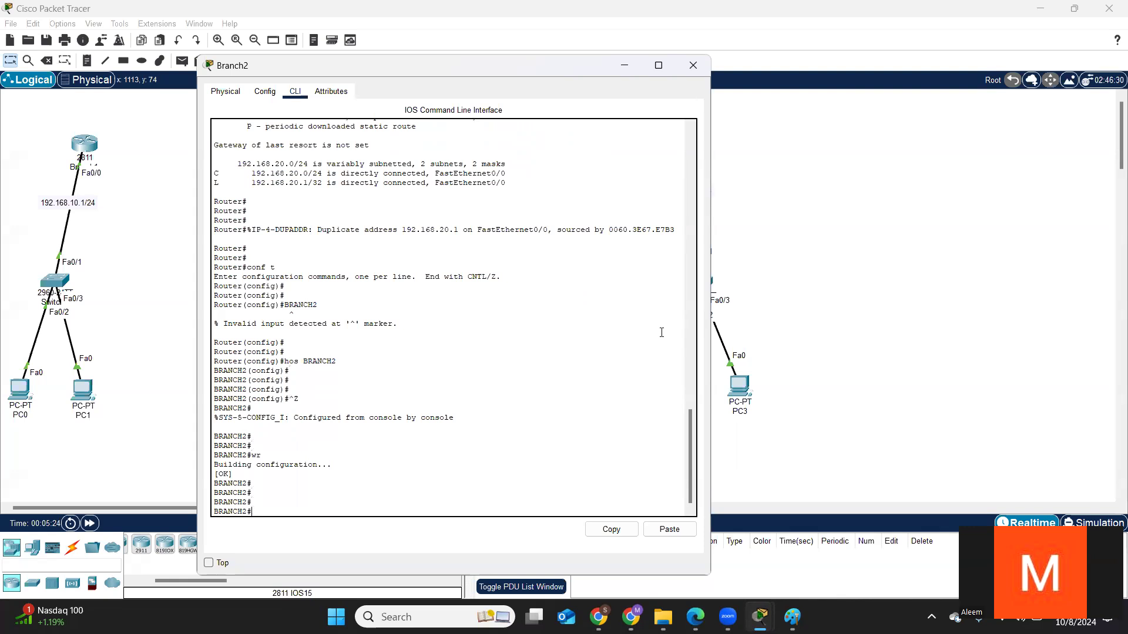
pyautogui.press('Return')
pyautogui.press('Return')
pyautogui.press('Return')
pyautogui.press('Return')
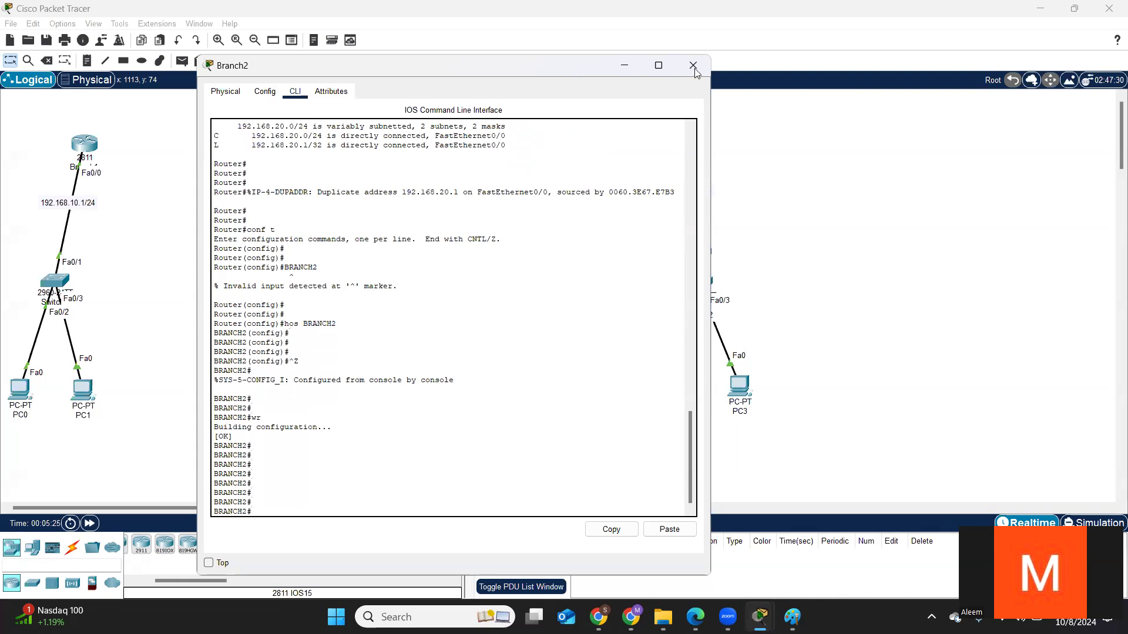
pyautogui.click(693, 65)
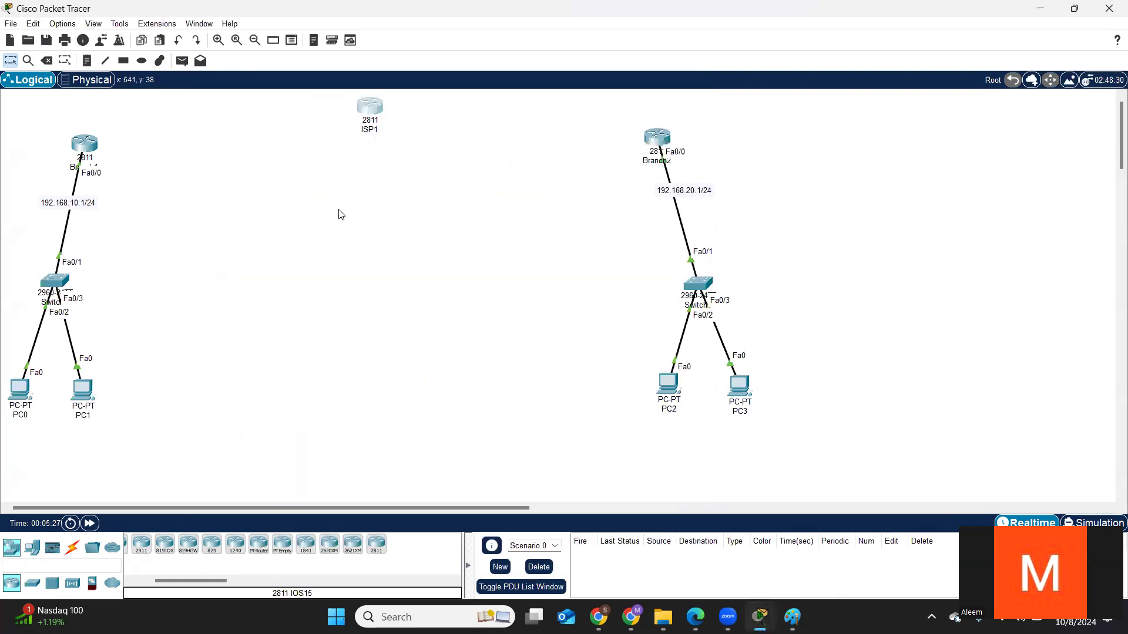
# Step: Connect Branch1 to ISP1 and ISP1 to Branch2 using automatically chosen cables
pyautogui.click(72, 548)
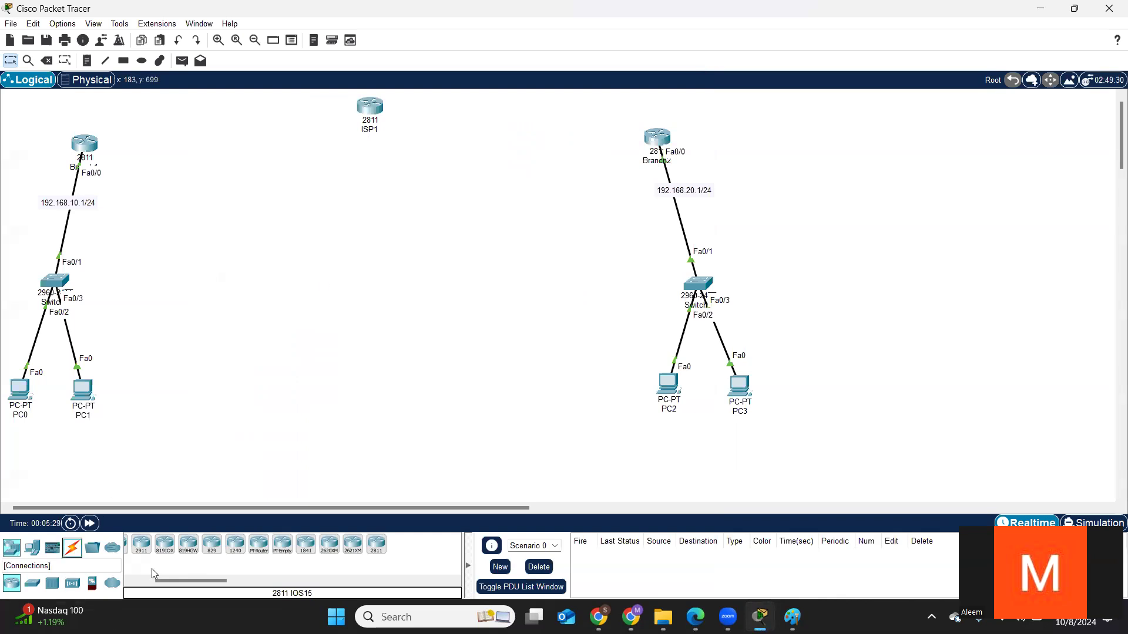
pyautogui.click(135, 545)
pyautogui.click(85, 144)
pyautogui.click(370, 106)
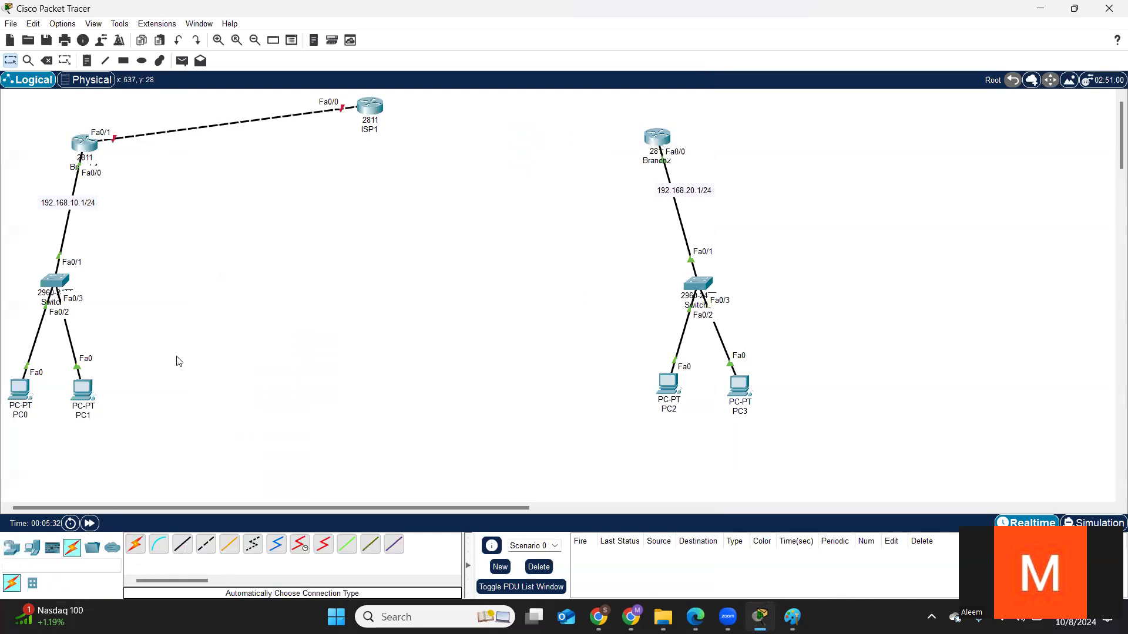
pyautogui.click(135, 545)
pyautogui.click(370, 106)
pyautogui.click(657, 137)
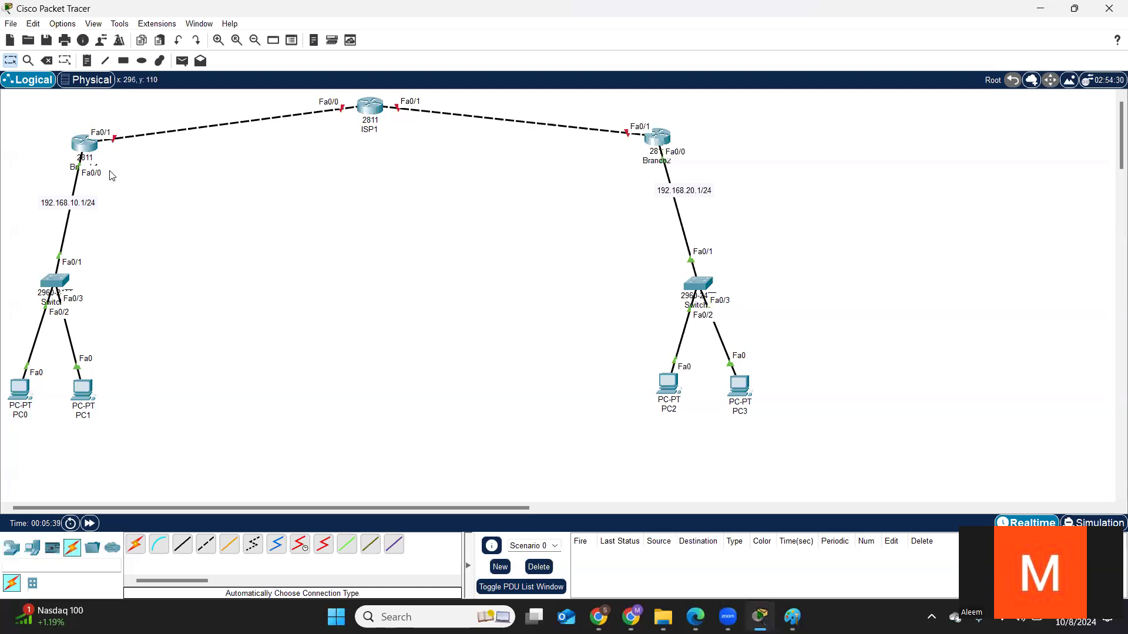
# Step: Label the Branch1–ISP1 link with notes 11.1.1.1/24 at the Branch1 end and 11.1.1.2/24 at the ISP1 end
pyautogui.click(87, 60)
pyautogui.click(134, 129)
pyautogui.write('11.1.1.')
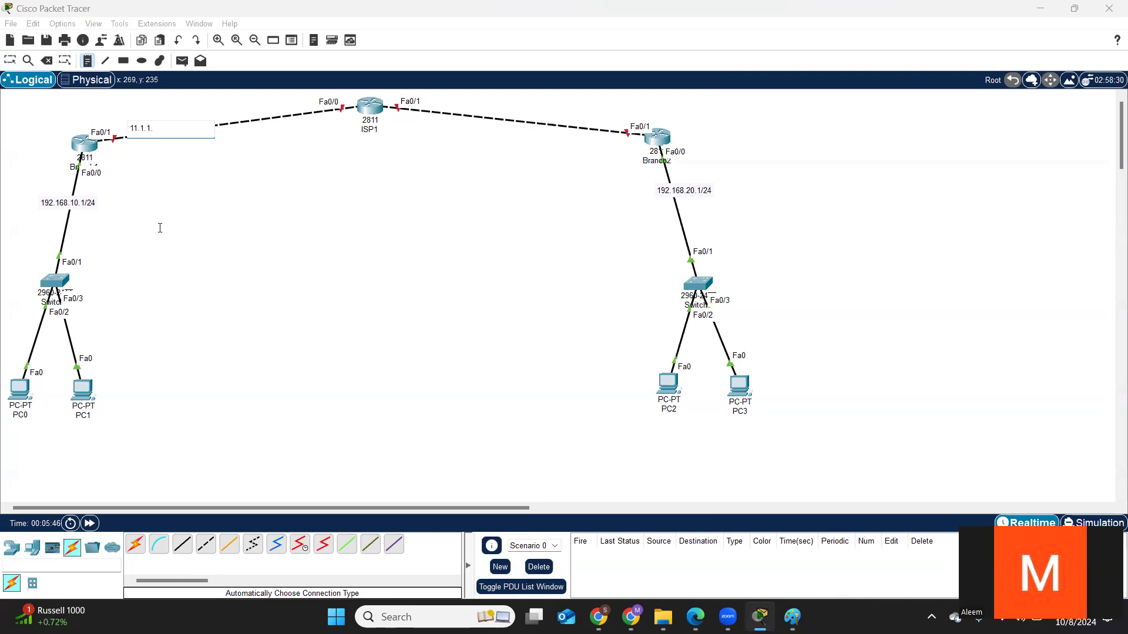
pyautogui.write('1/24')
pyautogui.click(283, 112)
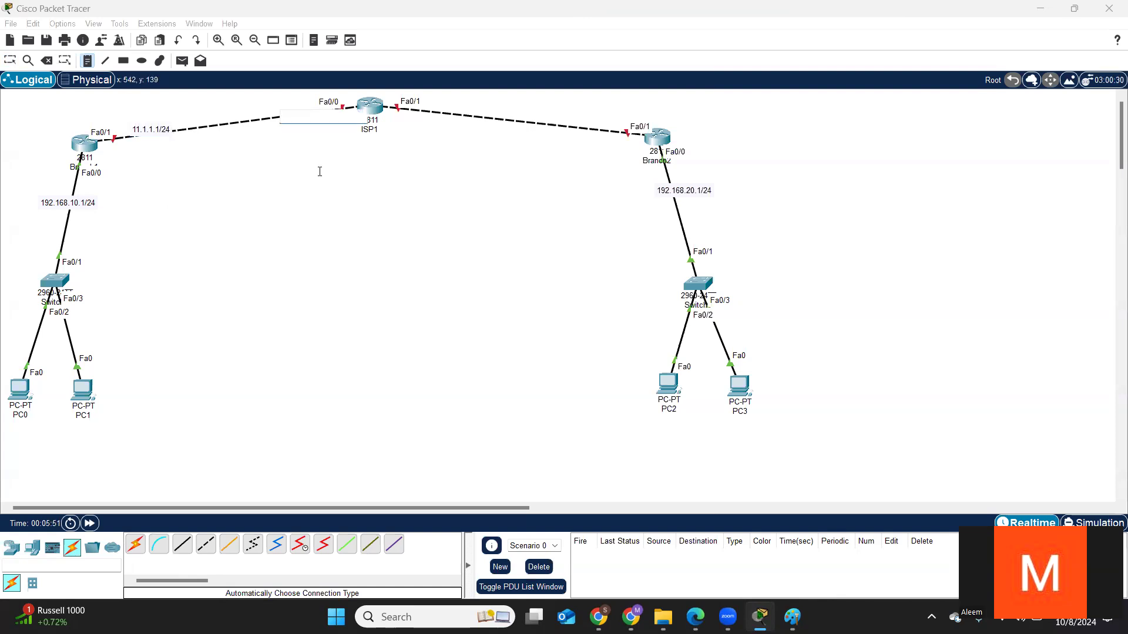
pyautogui.write('11.1.1.2/24')
# Step: Label the ISP1–Branch2 link with notes 12.1.1.1/24 at the ISP1 end and 12.1.1.2/24 at the Branch2 end
pyautogui.click(420, 113)
pyautogui.write('12.1.1.2')
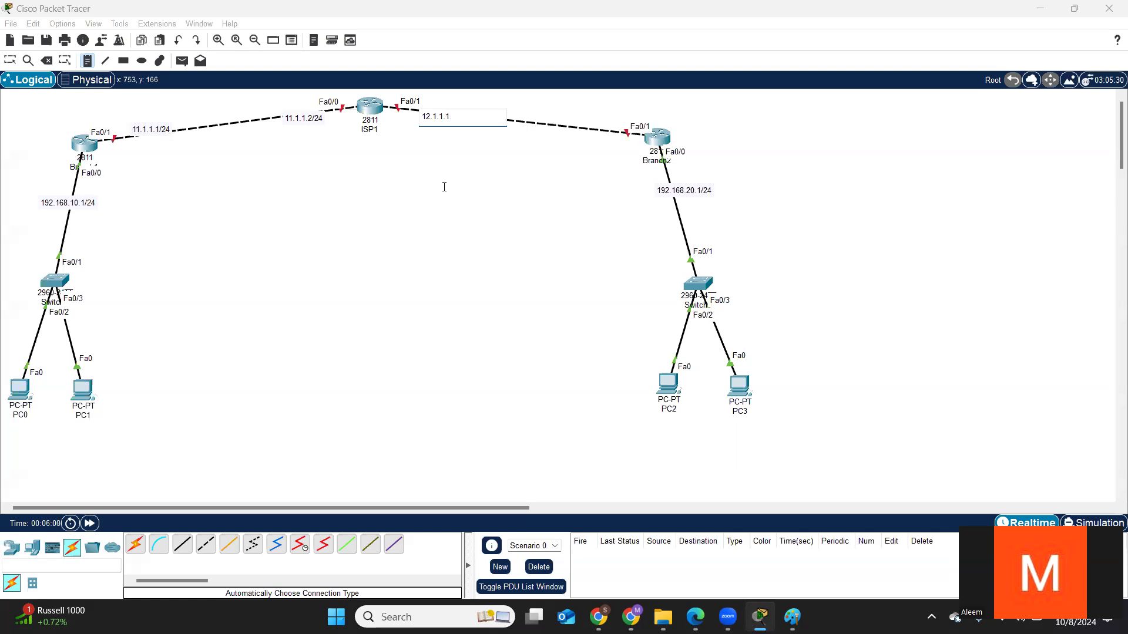
pyautogui.write('/24')
pyautogui.click(579, 128)
pyautogui.write('12.1.1.2/24')
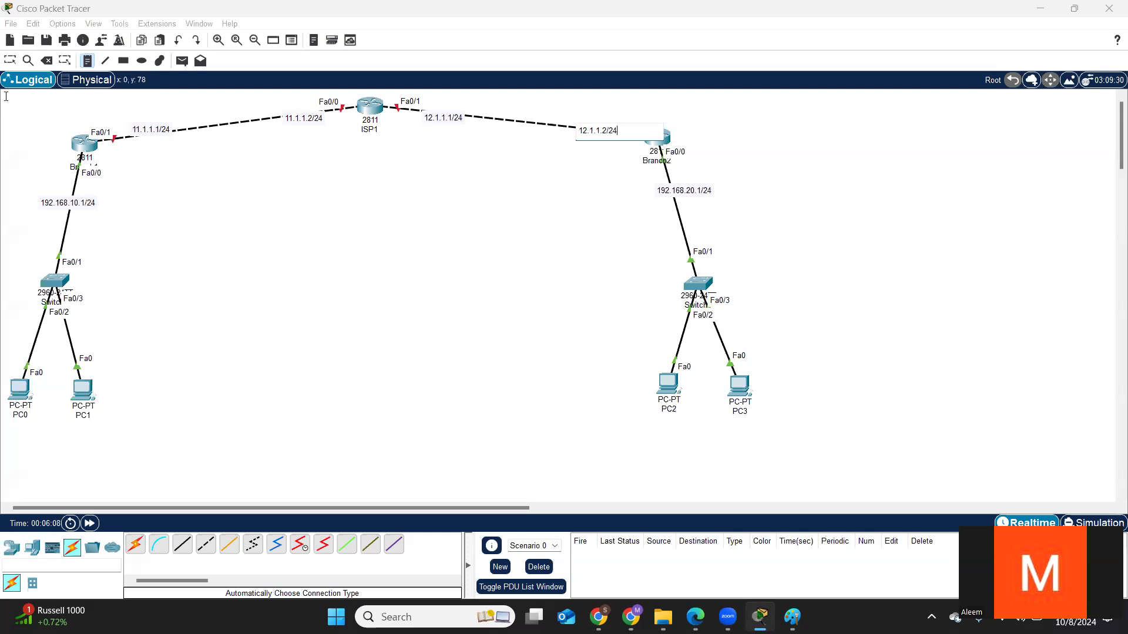
pyautogui.click(10, 60)
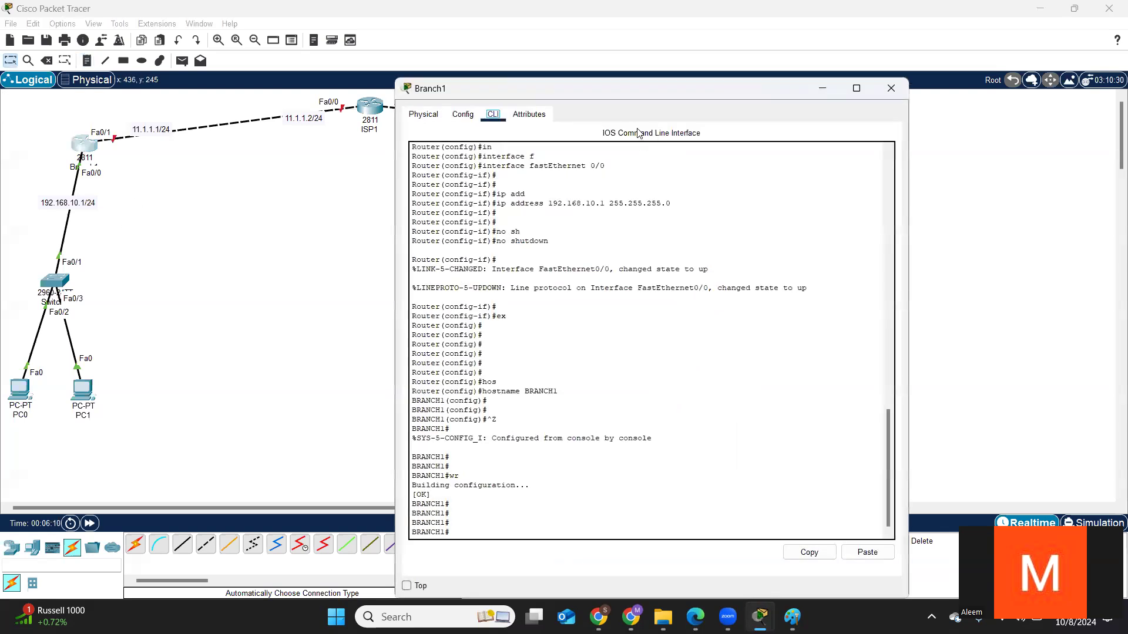
# Step: Move the Branch1 window clear of the router links and enter global configuration mode with "conf t"
pyautogui.moveTo(685, 89); pyautogui.dragTo(705, 158)
pyautogui.press('Return')
pyautogui.press('Return')
pyautogui.press('Return')
pyautogui.press('Return')
pyautogui.press('Return')
pyautogui.press('Return')
pyautogui.press('Return')
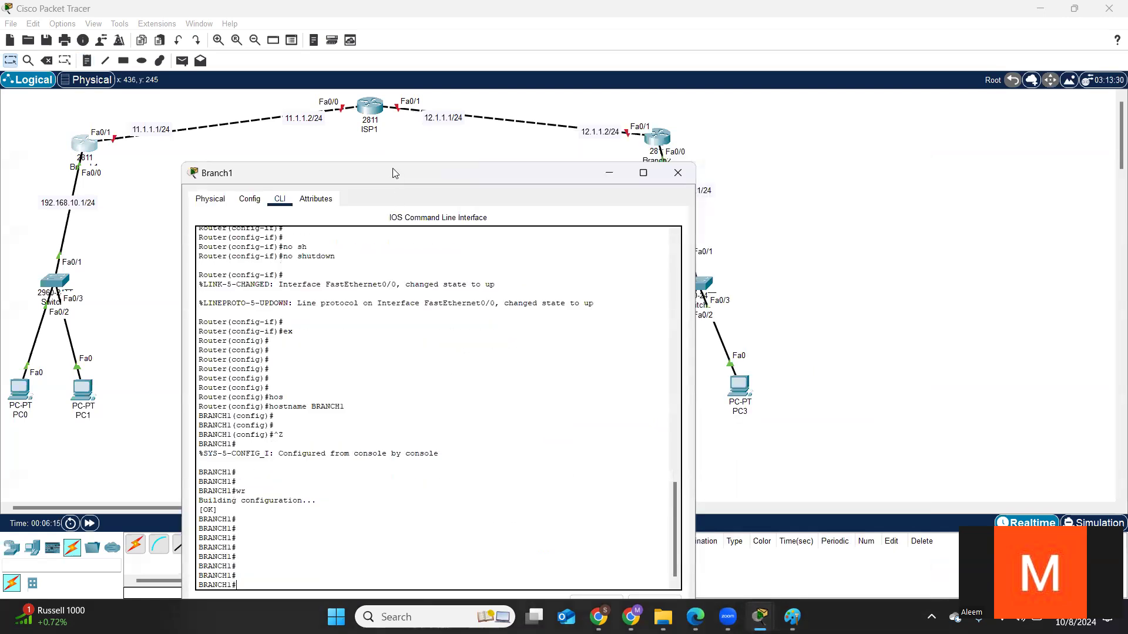
pyautogui.press('Return')
pyautogui.press('Return')
pyautogui.press('Return')
pyautogui.press('Return')
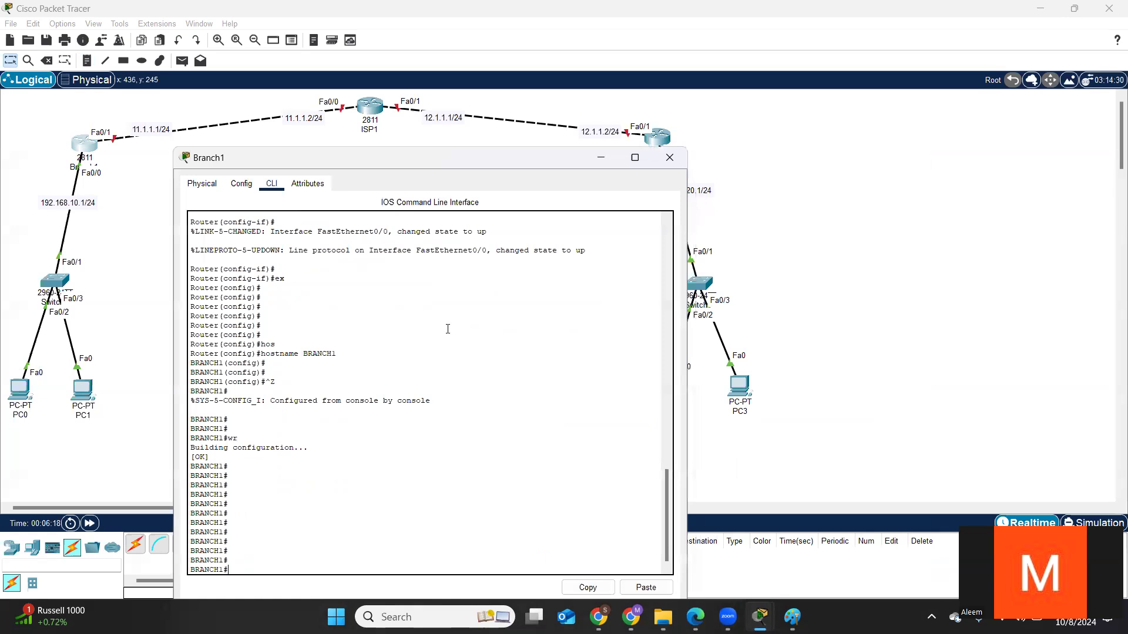
pyautogui.write('conf t')
pyautogui.press('Return')
pyautogui.press('Return')
pyautogui.press('Return')
# Step: Assign IP address 11.1.1.1 with mask 255.255.255.0 to Branch1's interface fastEthernet 0/1
pyautogui.write('in')
pyautogui.press('Tab')
pyautogui.write('f')
pyautogui.press('Tab')
pyautogui.write('0/1')
pyautogui.press('Return')
pyautogui.press('Return')
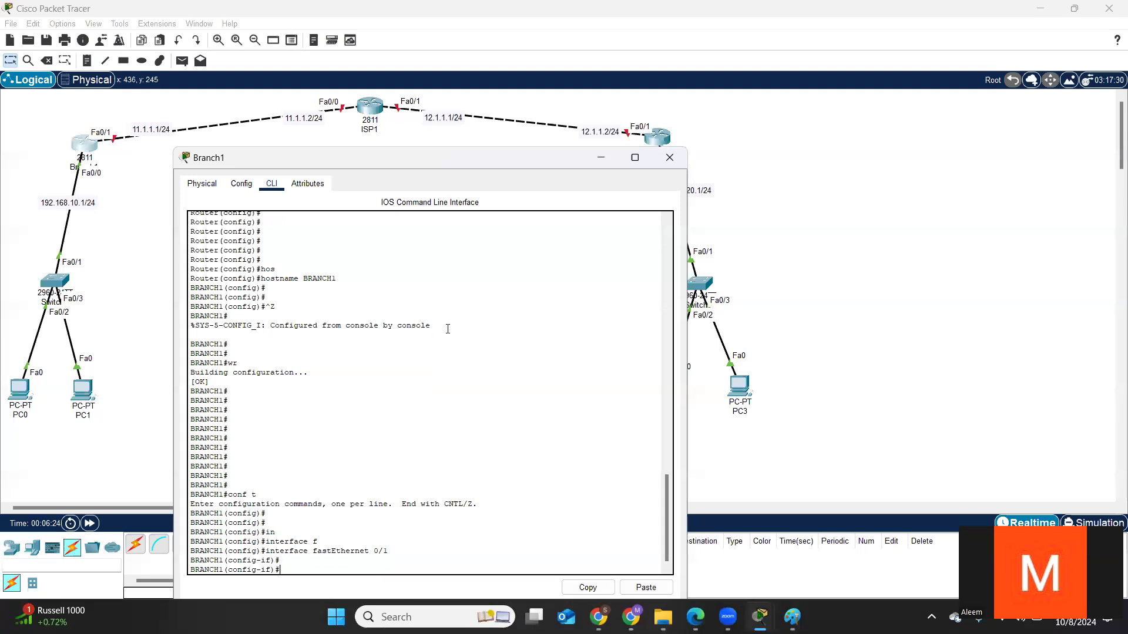
pyautogui.write('ip add')
pyautogui.press('Tab')
pyautogui.write('1.')
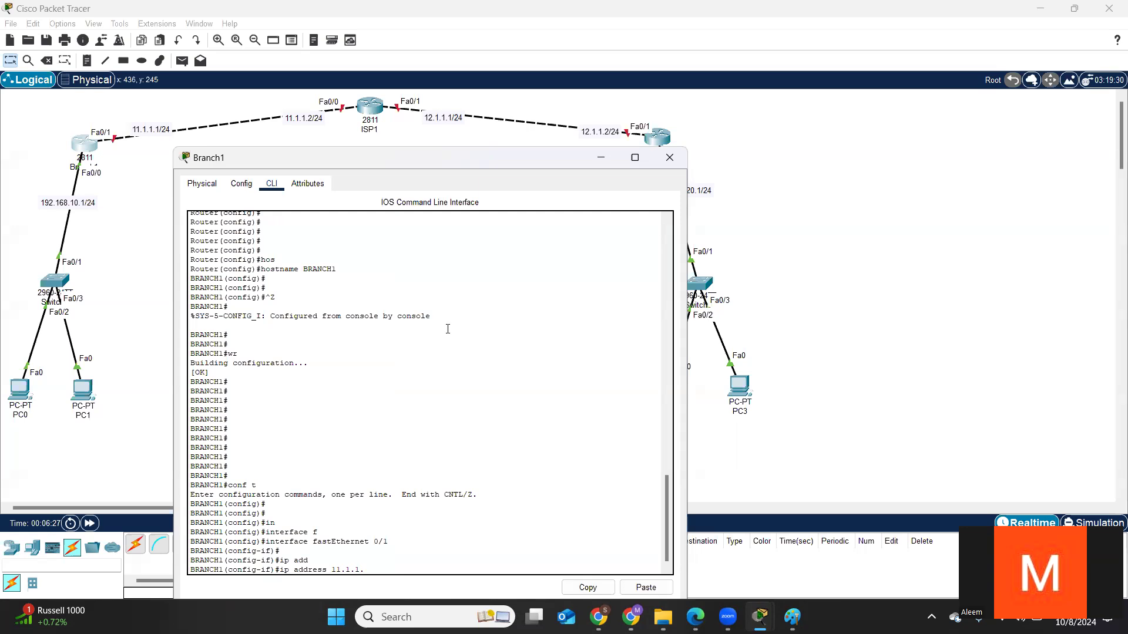
pyautogui.write('1.1.1 255.255.255.0')
pyautogui.press('Return')
pyautogui.press('Return')
# Step: Enable Branch1's fastEthernet 0/1 with "no shutdown" and return to the topology
pyautogui.write('no sh')
pyautogui.press('Tab')
pyautogui.press('Return')
pyautogui.press('Return')
pyautogui.press('Return')
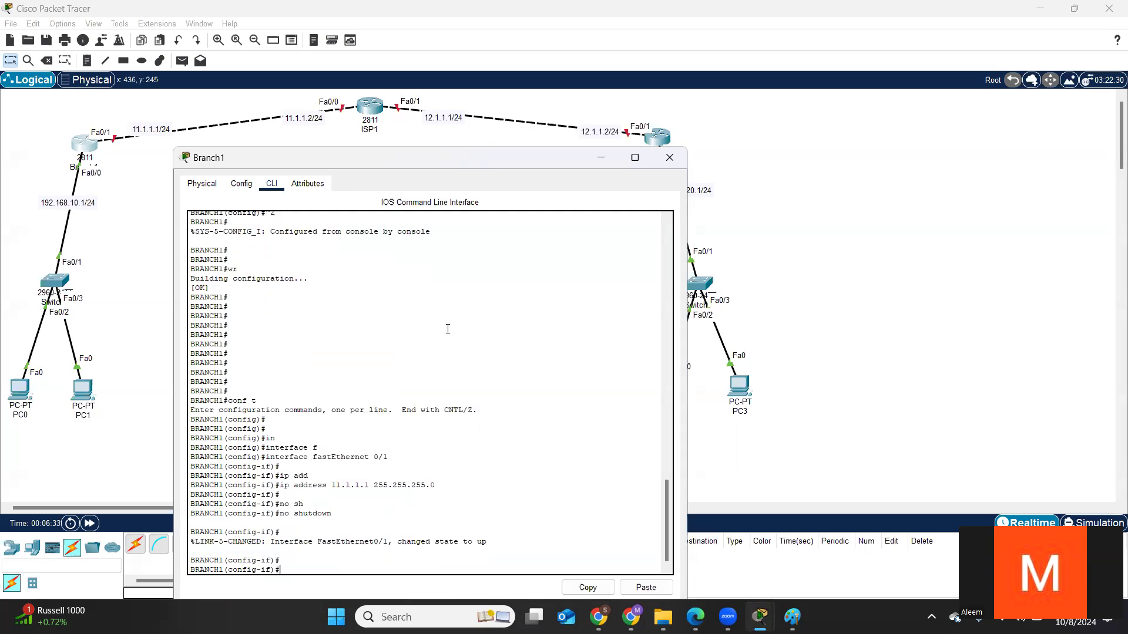
pyautogui.click(403, 128)
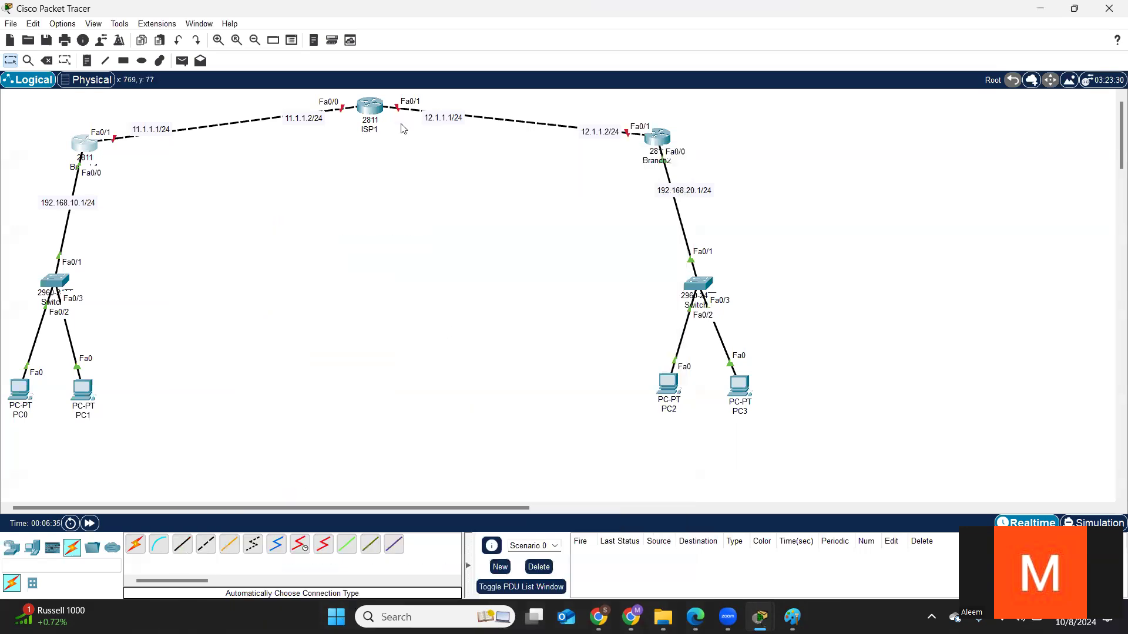
# Step: Open the ISP1 router's command line and answer "no" to the initial configuration dialog
pyautogui.doubleClick(371, 107)
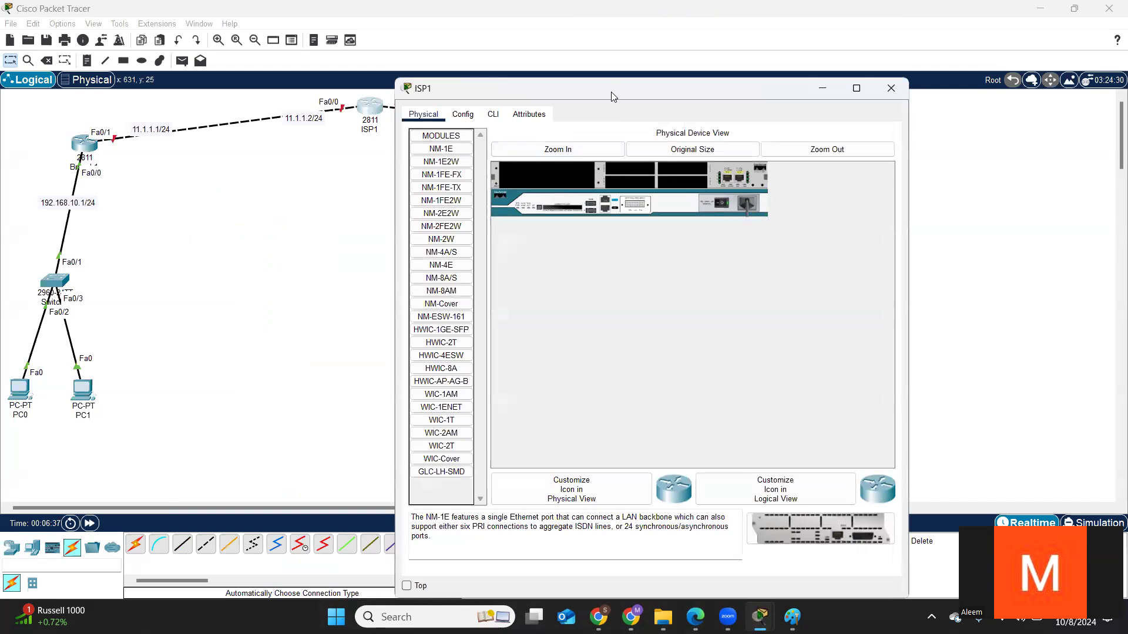
pyautogui.moveTo(611, 96); pyautogui.dragTo(363, 177)
pyautogui.click(244, 201)
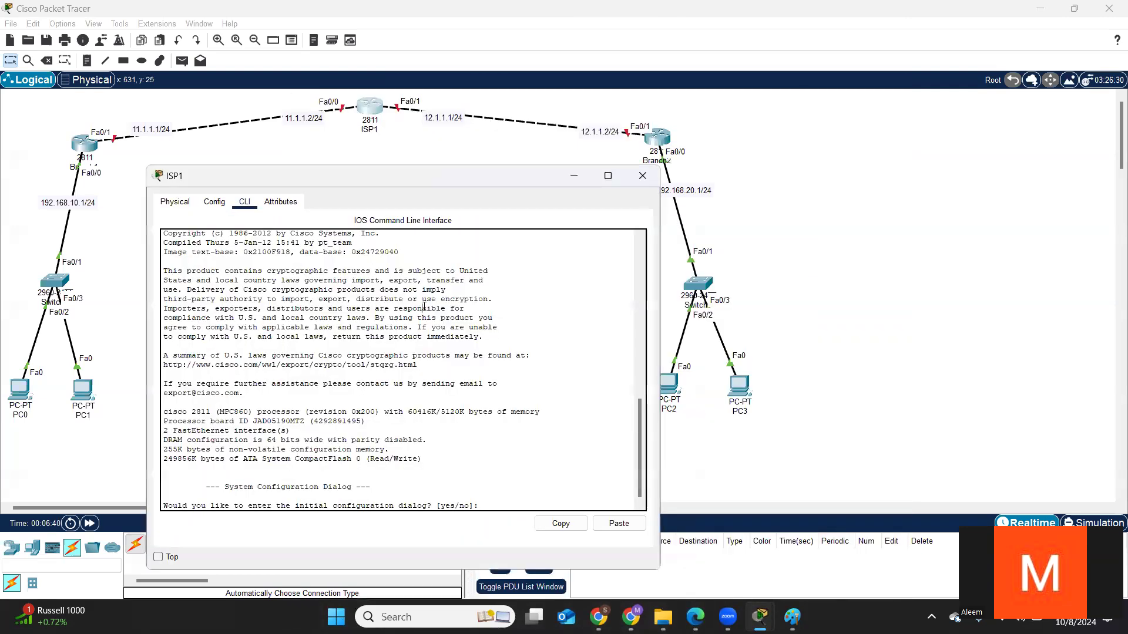
pyautogui.press('Return')
pyautogui.press('Return')
pyautogui.press('Return')
pyautogui.write('no')
pyautogui.press('Return')
pyautogui.press('Return')
pyautogui.press('Return')
pyautogui.press('Return')
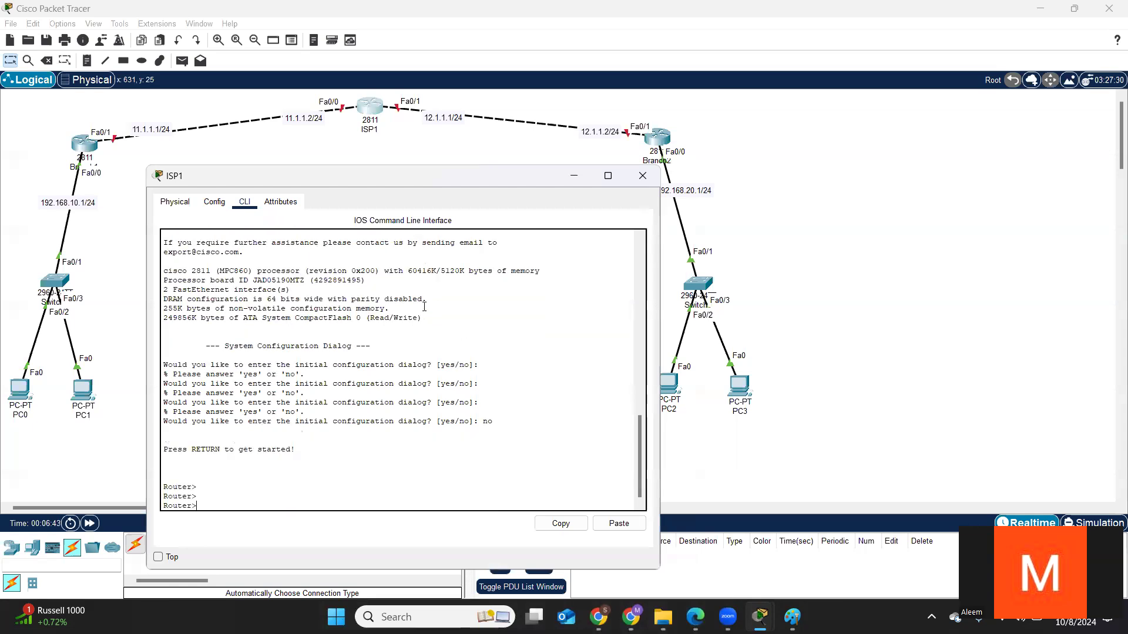
# Step: Enter privileged mode and global configuration mode on ISP1 with "en" and "conf t"
pyautogui.write('en')
pyautogui.press('Return')
pyautogui.press('Return')
pyautogui.press('Return')
pyautogui.write('conf t')
pyautogui.press('Return')
pyautogui.press('Return')
pyautogui.press('Return')
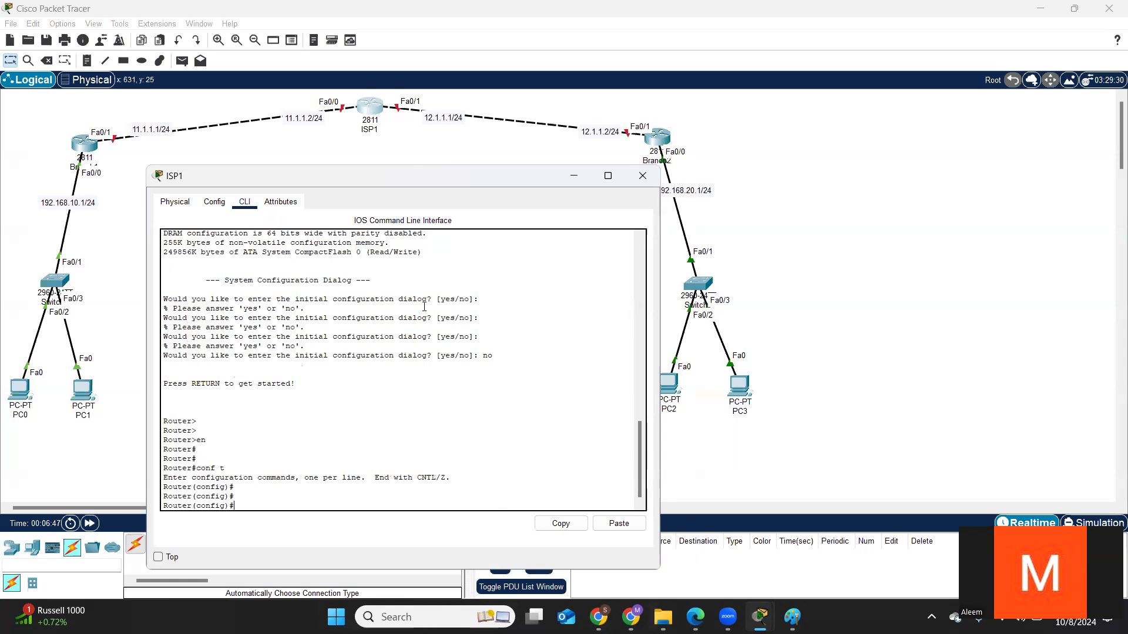
# Step: Set the ISP router's hostname to ISP1
pyautogui.write('hos')
pyautogui.press('Tab')
pyautogui.write('ISP')
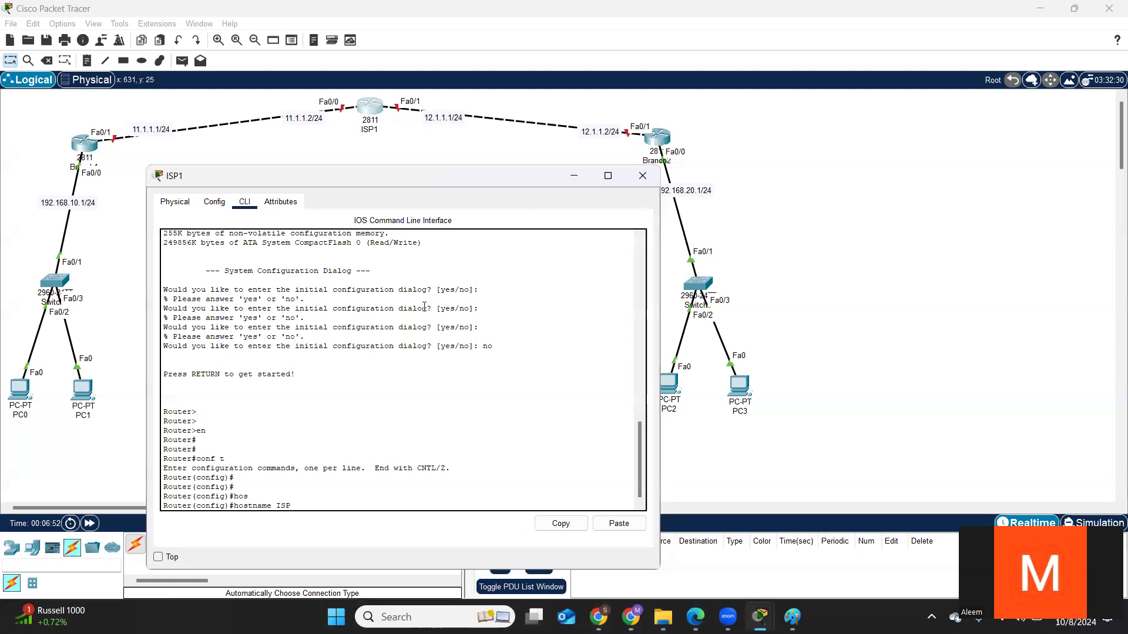
pyautogui.write('1')
pyautogui.press('Return')
pyautogui.press('Return')
pyautogui.press('Return')
# Step: Assign IP address 11.1.1.2 with mask 255.255.255.0 to ISP1's interface fastEthernet 0/0
pyautogui.write('in')
pyautogui.press('Tab')
pyautogui.write('f')
pyautogui.press('Tab')
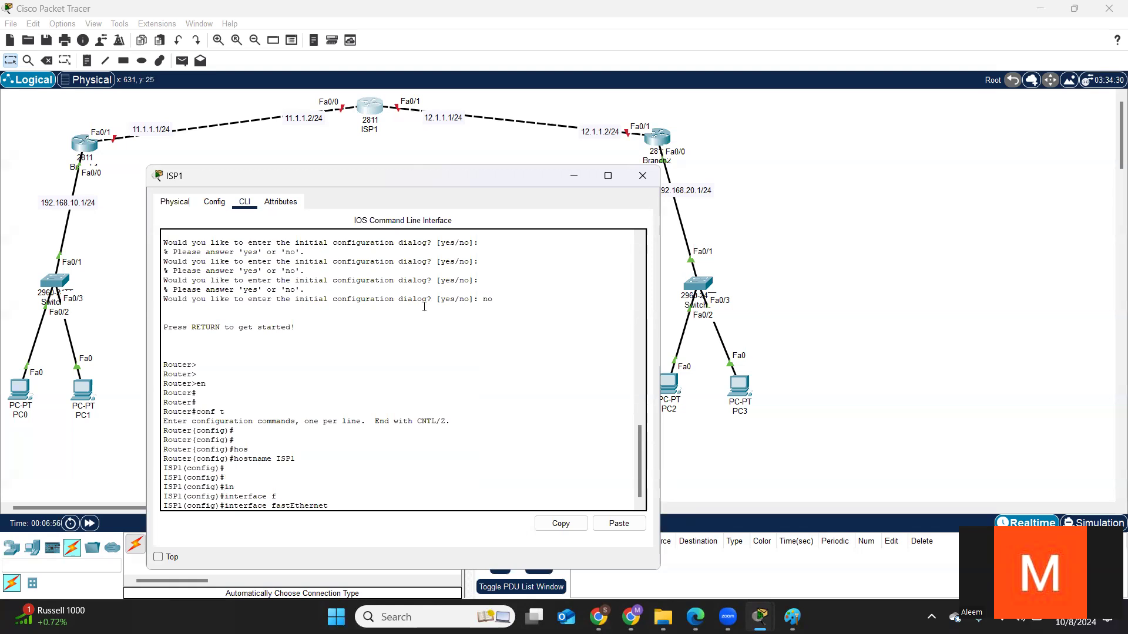
pyautogui.write('0/0')
pyautogui.press('Return')
pyautogui.press('Return')
pyautogui.press('Return')
pyautogui.write('ip add')
pyautogui.press('Tab')
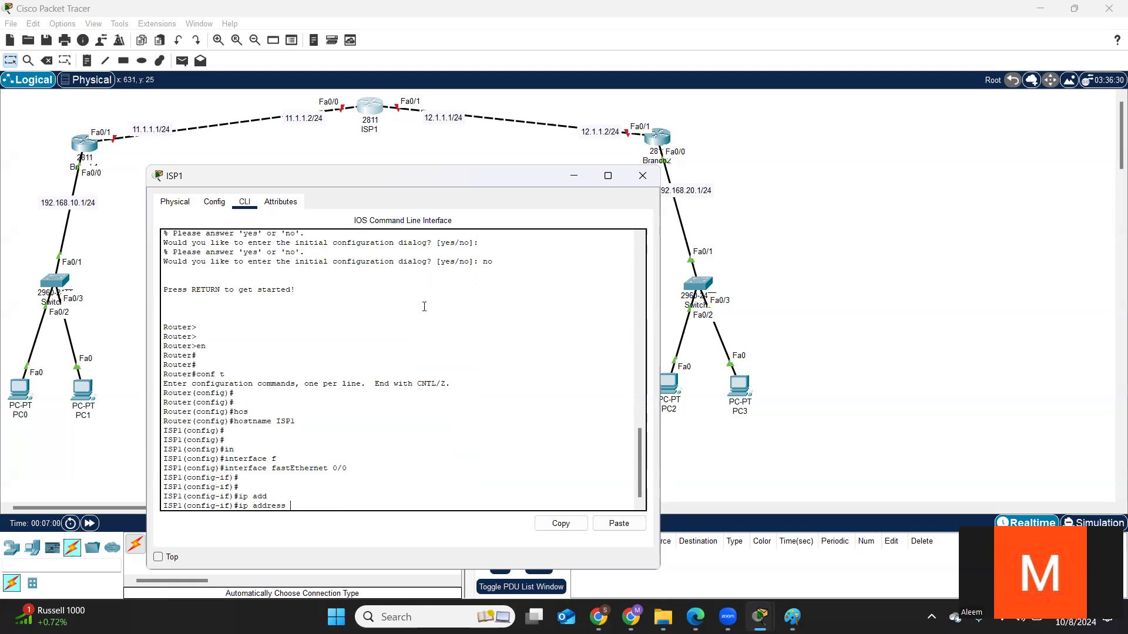
pyautogui.write('11.1.1.2 255.255.255.0')
pyautogui.press('Return')
pyautogui.press('Return')
pyautogui.press('Return')
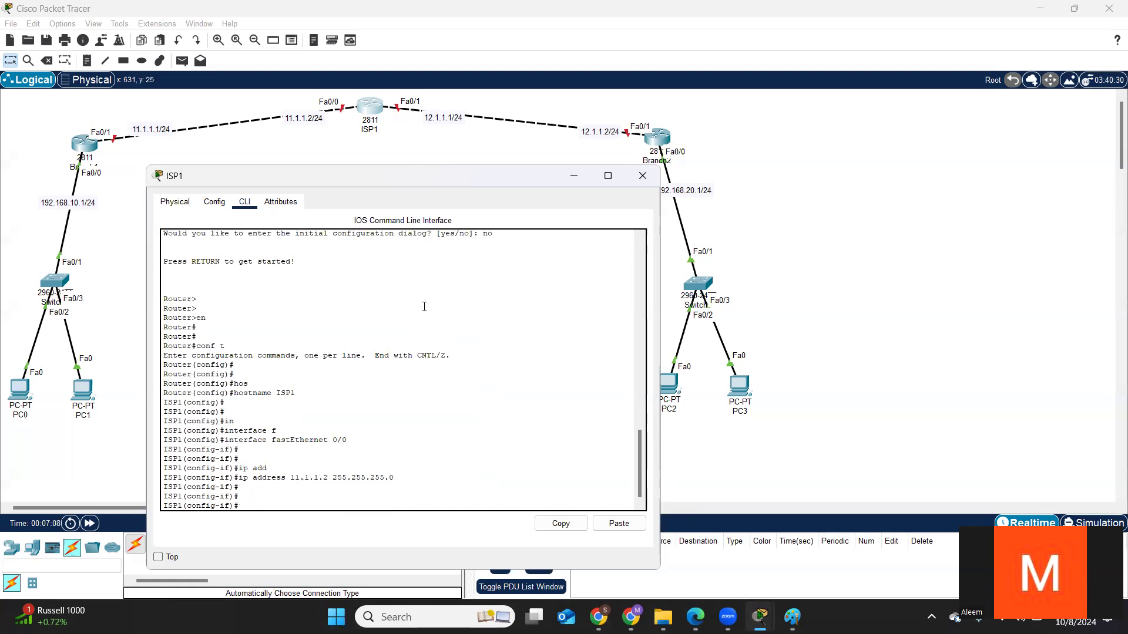
# Step: Enable ISP1's fastEthernet 0/0 with "no shutdown" and exit to global configuration mode
pyautogui.write('no sh')
pyautogui.press('Tab')
pyautogui.press('Return')
pyautogui.press('Return')
pyautogui.write('ex')
pyautogui.press('Return')
pyautogui.press('Return')
pyautogui.press('Return')
# Step: Enter interface configuration mode for fastEthernet 0/1 on ISP1
pyautogui.write('in')
pyautogui.press('Tab')
pyautogui.write('f')
pyautogui.press('Tab')
pyautogui.write('0/1')
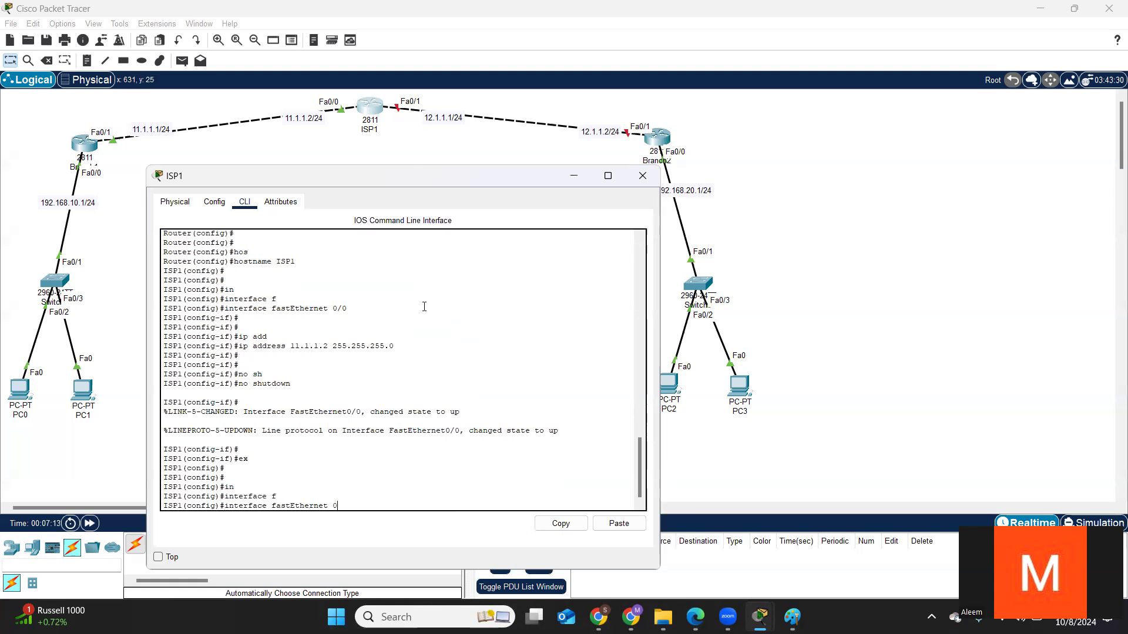
pyautogui.press('Return')
pyautogui.press('Return')
pyautogui.press('Return')
# Step: Try to assign IP address 11.1.1.3 with mask 255.255.255.0 to ISP1's fastEthernet 0/1
pyautogui.write('ip add')
pyautogui.press('Tab')
pyautogui.write('11.1')
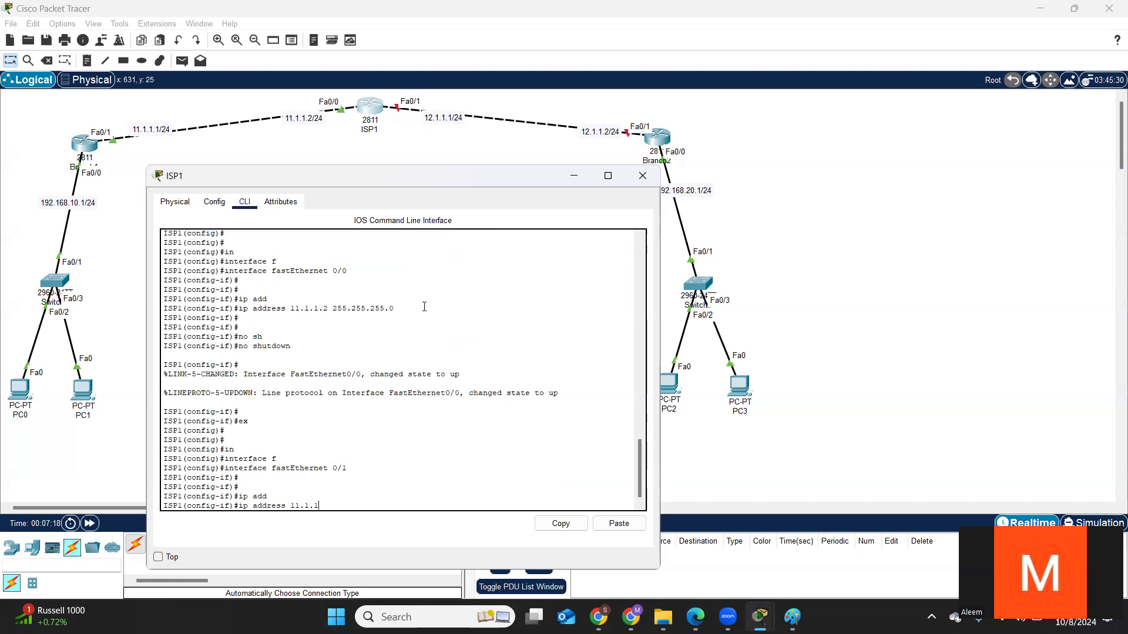
pyautogui.write('.1.3 255.255.255.0')
pyautogui.press('Return')
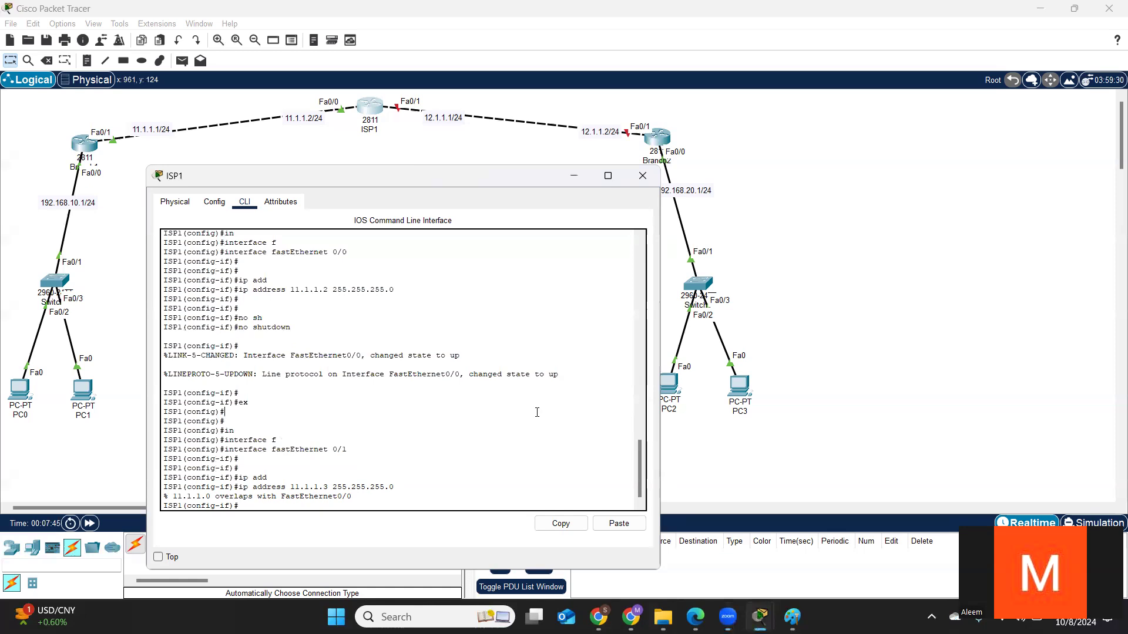
# Step: Assign IP address 12.1.1.1 with mask 255.255.255.0 to ISP1's interface fastEthernet 0/1
pyautogui.press('Return')
pyautogui.press('Return')
pyautogui.press('Return')
pyautogui.press('Return')
pyautogui.press('Up')
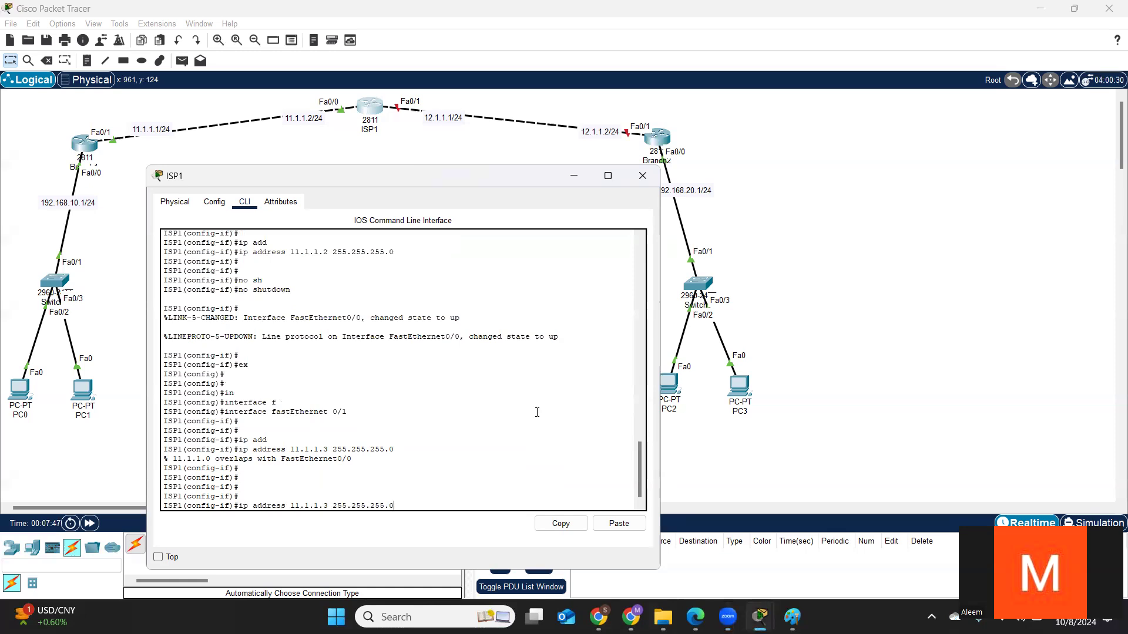
pyautogui.press('BackSpace')
pyautogui.write('1')
pyautogui.press('Left')
pyautogui.press('Left')
pyautogui.press('Left')
pyautogui.press('Left')
pyautogui.press('Left')
pyautogui.press('BackSpace')
pyautogui.write('2')
pyautogui.press('Return')
pyautogui.press('Return')
pyautogui.press('Return')
# Step: Enable ISP1's fastEthernet 0/1 with "no shutdown"
pyautogui.write('no sh')
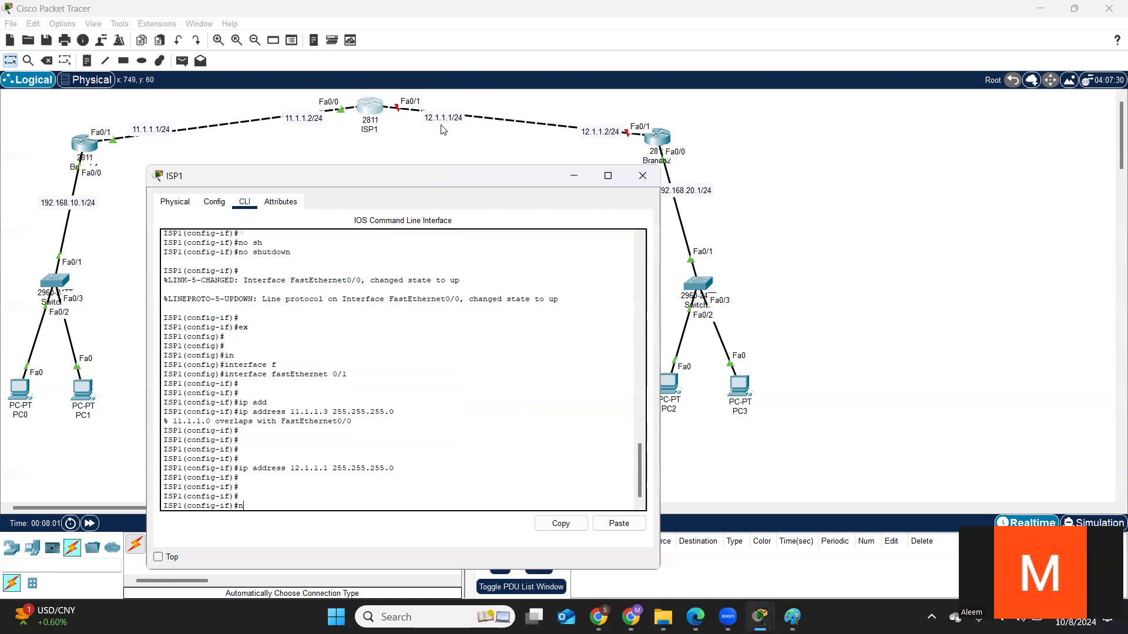
pyautogui.press('Tab')
pyautogui.press('Return')
pyautogui.press('Return')
pyautogui.press('Return')
# Step: Leave configuration mode on ISP1, save its configuration with "wr" and close its window
pyautogui.write('e')
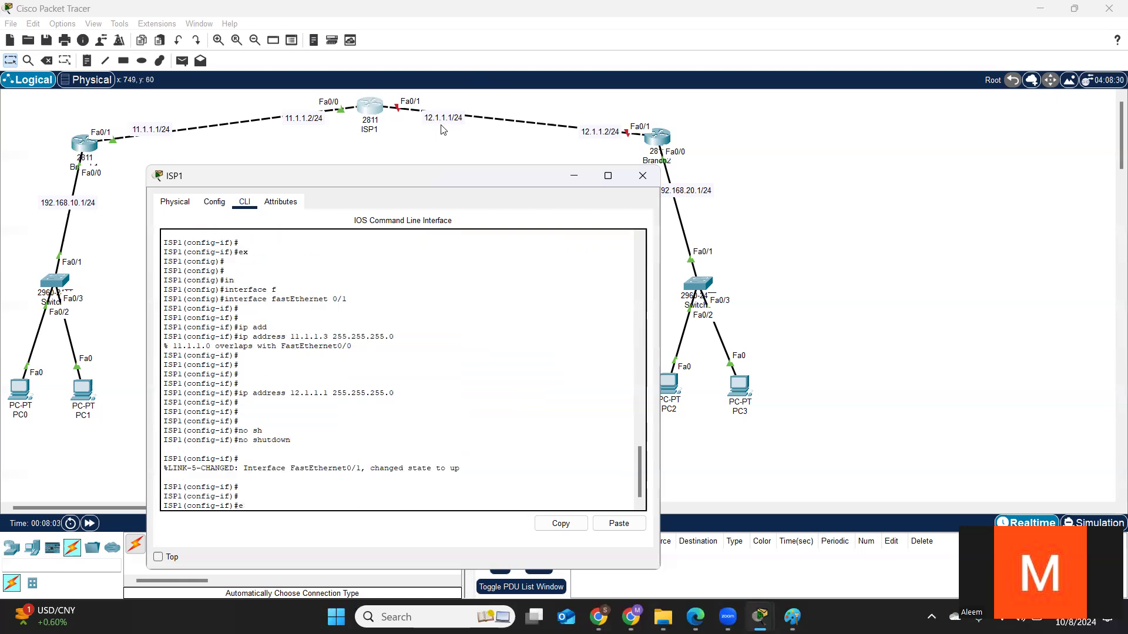
pyautogui.write('x')
pyautogui.press('Return')
pyautogui.hotkey('ctrl', 'z')
pyautogui.press('Return')
pyautogui.press('Return')
pyautogui.write('wr')
pyautogui.press('Return')
pyautogui.press('Return')
pyautogui.press('Return')
pyautogui.press('Return')
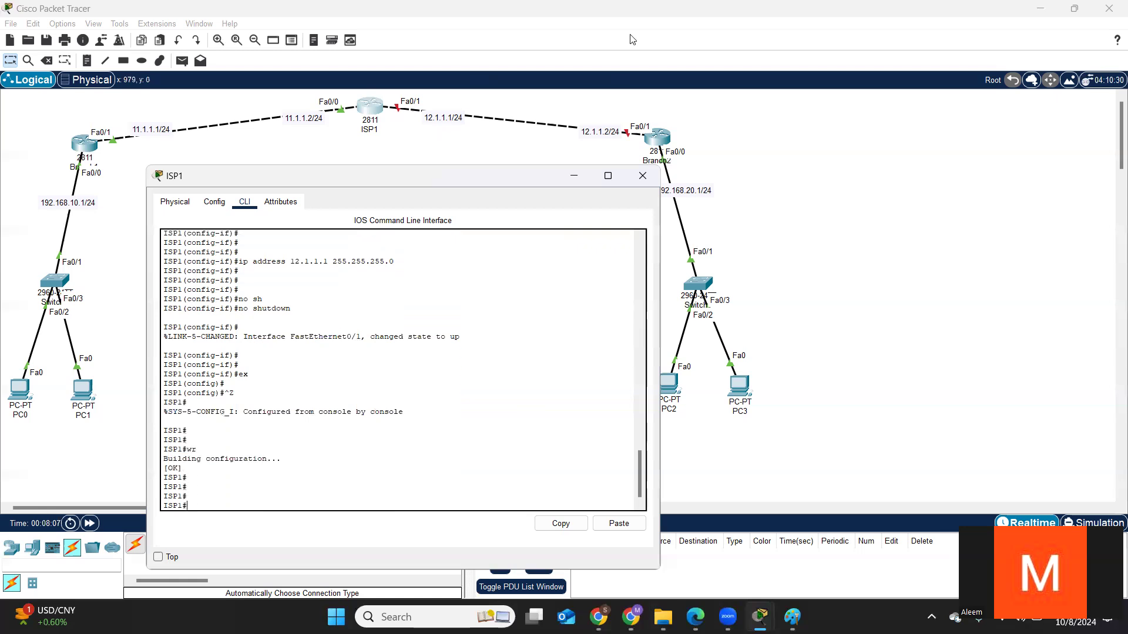
pyautogui.click(643, 175)
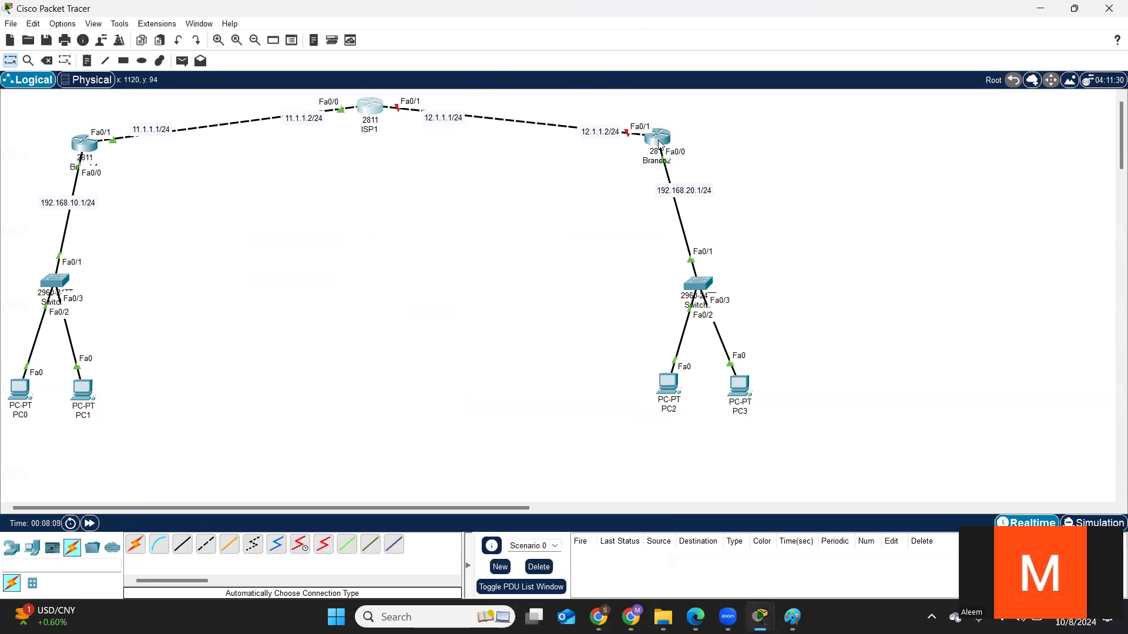
# Step: Open the Branch2 router's command line and enter global configuration mode with "conf t"
pyautogui.click(657, 137)
pyautogui.moveTo(629, 79); pyautogui.dragTo(617, 172)
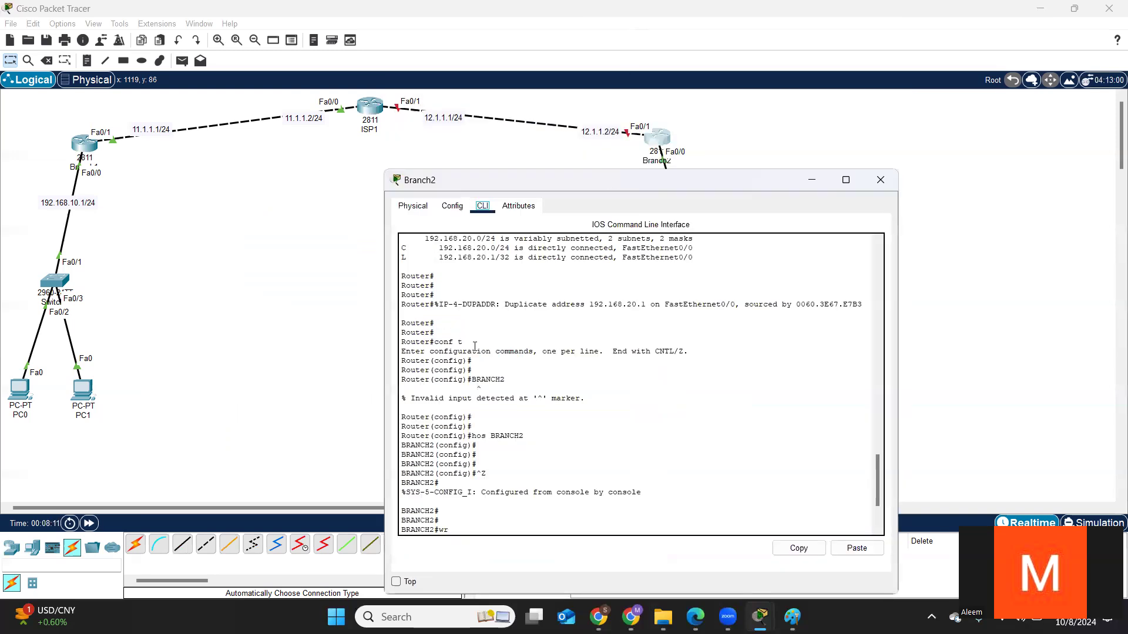
pyautogui.press('Return')
pyautogui.press('Return')
pyautogui.press('Return')
pyautogui.press('Return')
pyautogui.press('Return')
pyautogui.press('Return')
pyautogui.press('Return')
pyautogui.press('Return')
pyautogui.press('Return')
pyautogui.press('Return')
pyautogui.press('Return')
pyautogui.press('Return')
pyautogui.press('Return')
pyautogui.press('Return')
pyautogui.write('con')
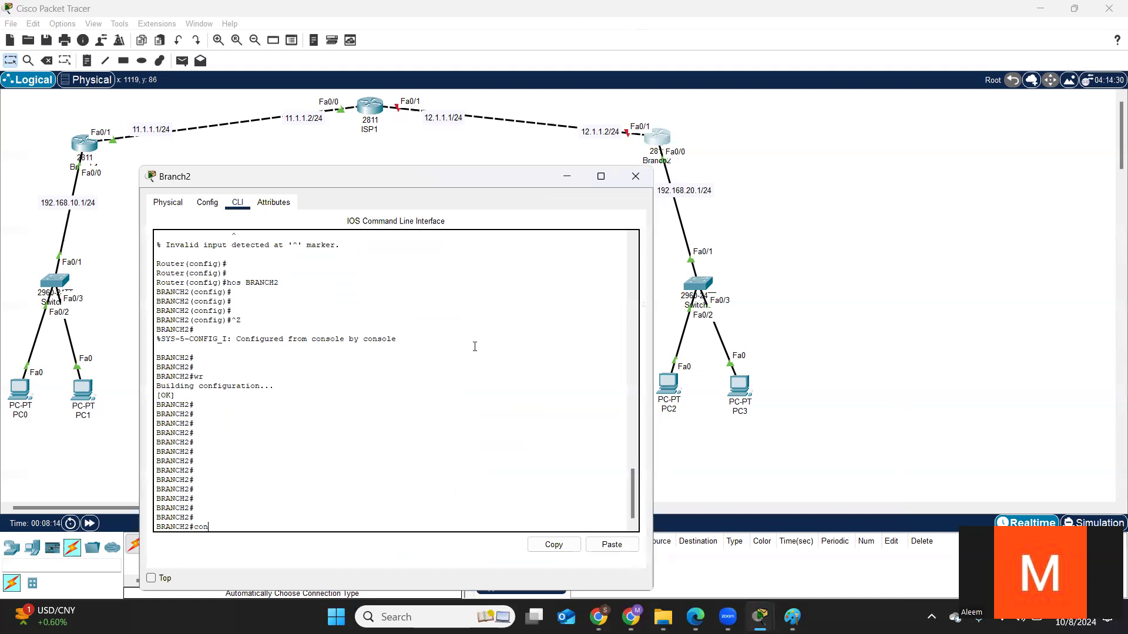
pyautogui.write('f t')
pyautogui.press('Return')
pyautogui.press('Return')
# Step: Enter interface configuration mode for fastEthernet 0/1 on Branch2
pyautogui.write('interface f')
pyautogui.press('Tab')
pyautogui.write('f')
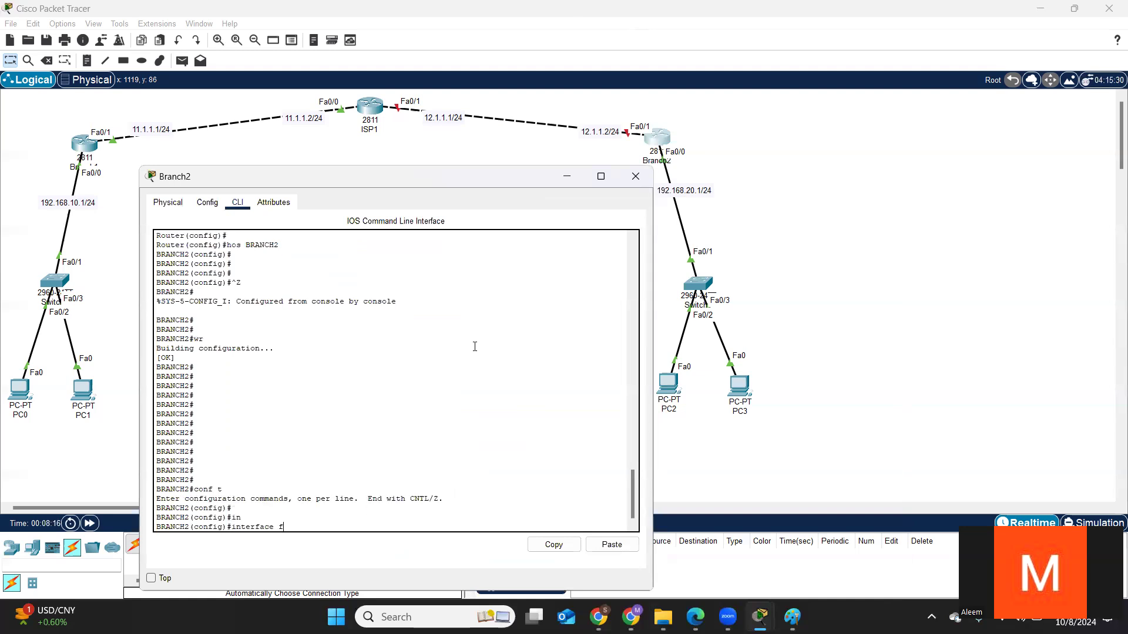
pyautogui.press('Tab')
pyautogui.write('0')
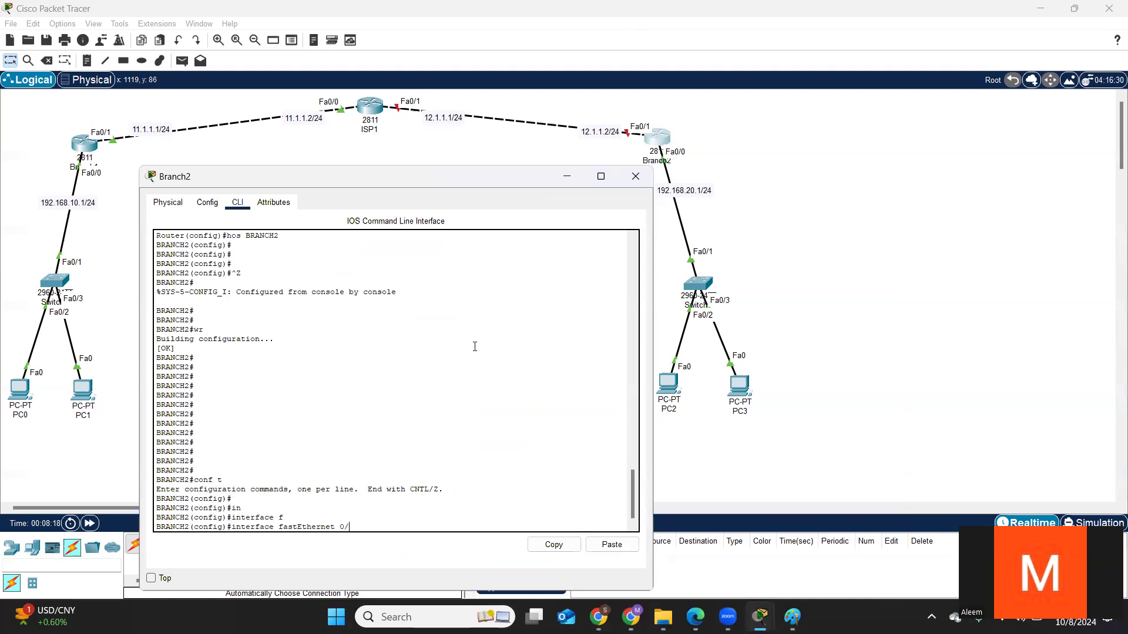
pyautogui.write('/1')
pyautogui.press('Return')
pyautogui.press('Return')
# Step: Assign IP address 12.1.1.2 with mask 255.255.255.0 to Branch2's fastEthernet 0/1
pyautogui.write('ip add')
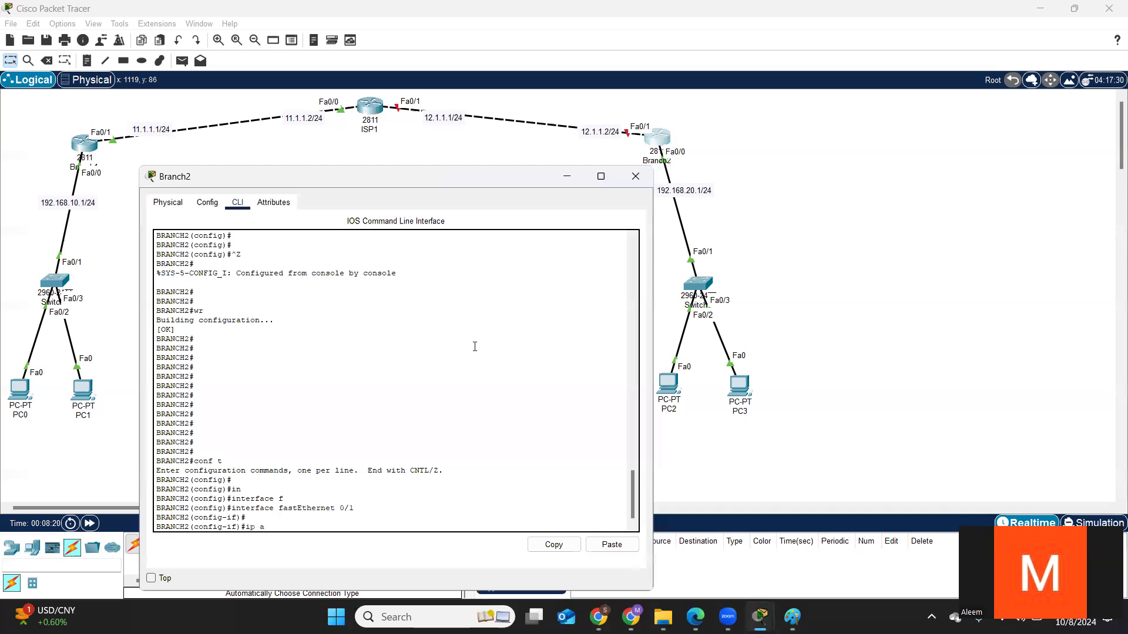
pyautogui.press('Tab')
pyautogui.write('12.1.1.2 255.255.255.0')
pyautogui.press('Return')
pyautogui.press('Return')
# Step: Enable Branch2's fastEthernet 0/1 with "no shutdown"
pyautogui.write('no sh')
pyautogui.press('Tab')
pyautogui.press('Return')
pyautogui.press('Return')
pyautogui.press('Return')
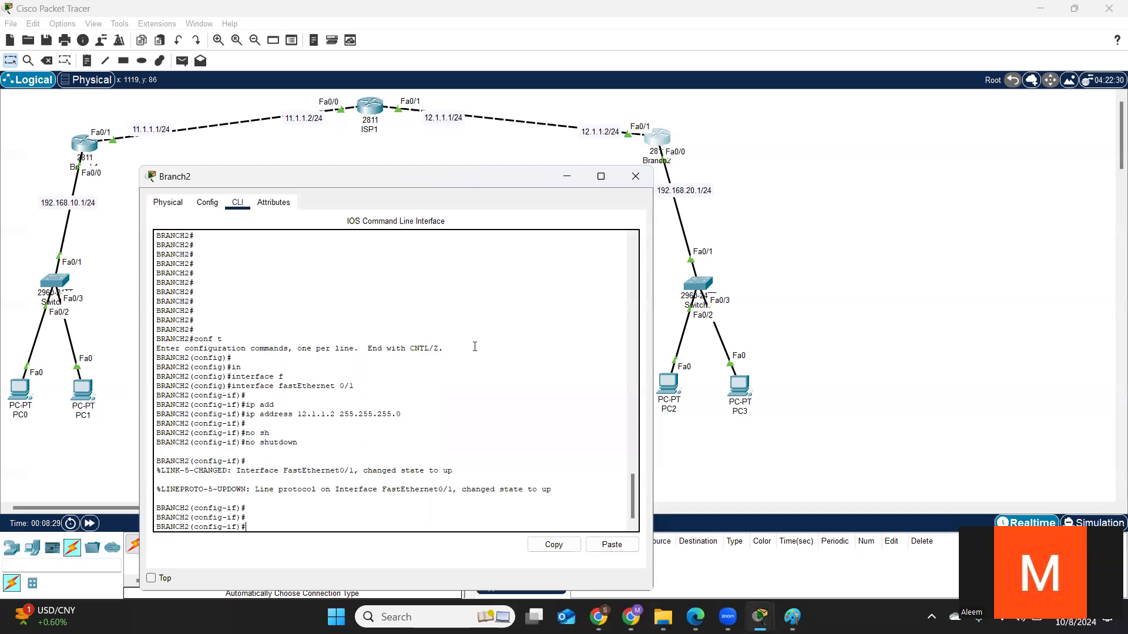
pyautogui.press('Return')
# Step: Return Branch2 to privileged mode, display its routing table with "show ip route", and put its window away
pyautogui.hotkey('ctrl', 'z')
pyautogui.press('Return')
pyautogui.press('Return')
pyautogui.press('Return')
pyautogui.write('sh')
pyautogui.press('Tab')
pyautogui.write('ip rou')
pyautogui.press('Tab')
pyautogui.press('Return')
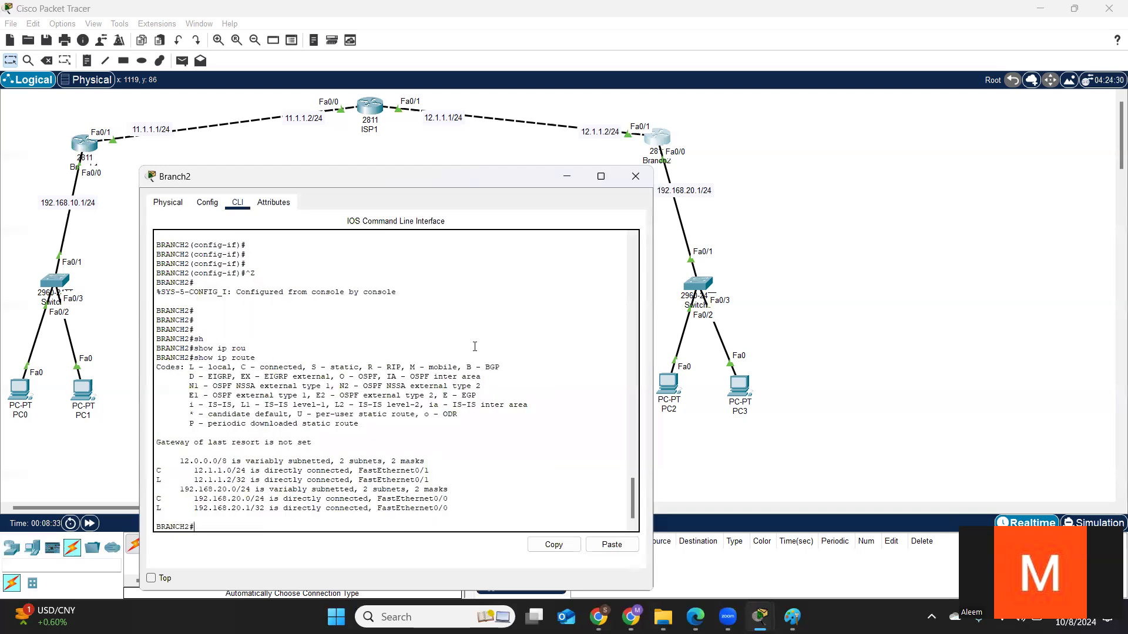
pyautogui.press('Return')
pyautogui.press('Return')
pyautogui.press('Return')
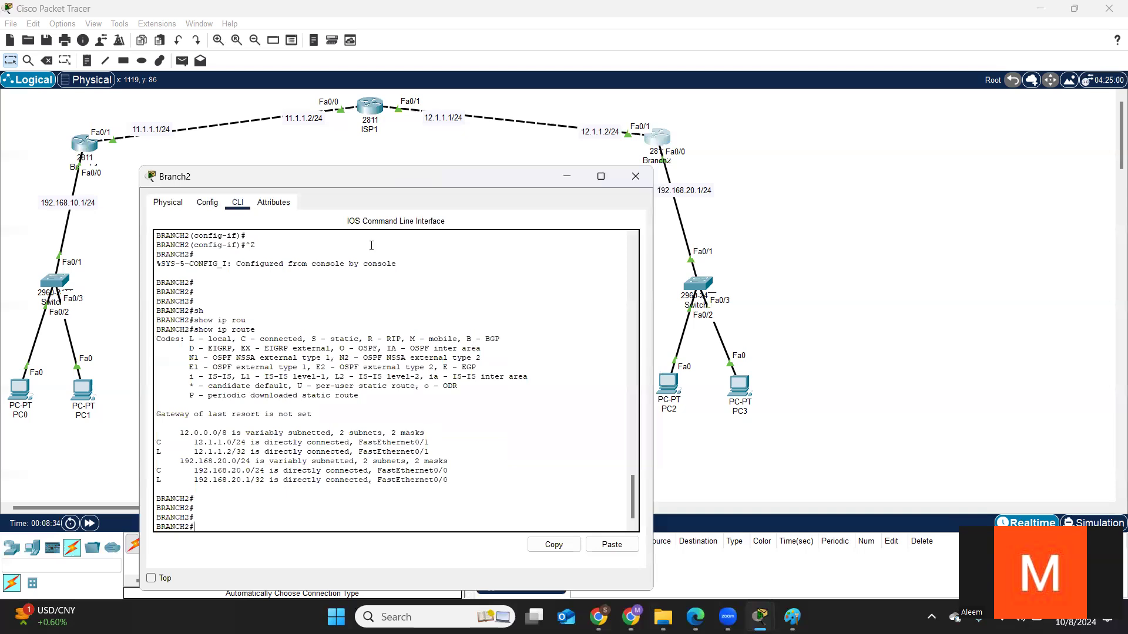
pyautogui.click(574, 171)
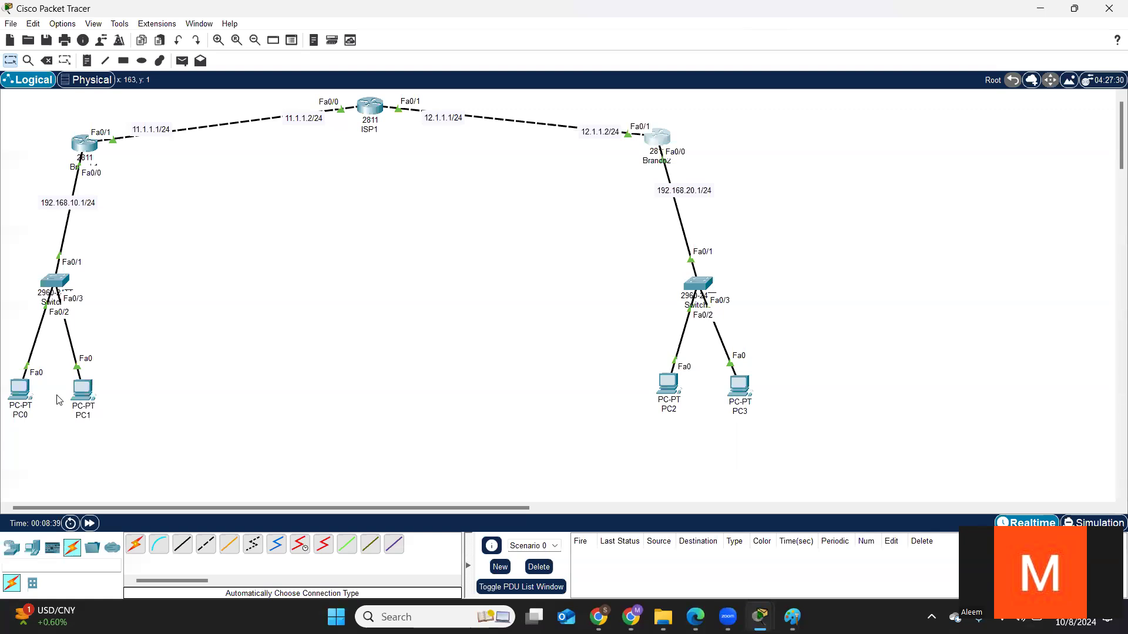
pyautogui.moveTo(34, 361)
pyautogui.mouseDown()
pyautogui.moveTo(5, 405)
pyautogui.moveTo(49, 391)
pyautogui.moveTo(503, 453)
pyautogui.moveTo(559, 440)
pyautogui.moveTo(654, 360)
pyautogui.moveTo(626, 392)
pyautogui.moveTo(666, 421)
pyautogui.mouseUp()
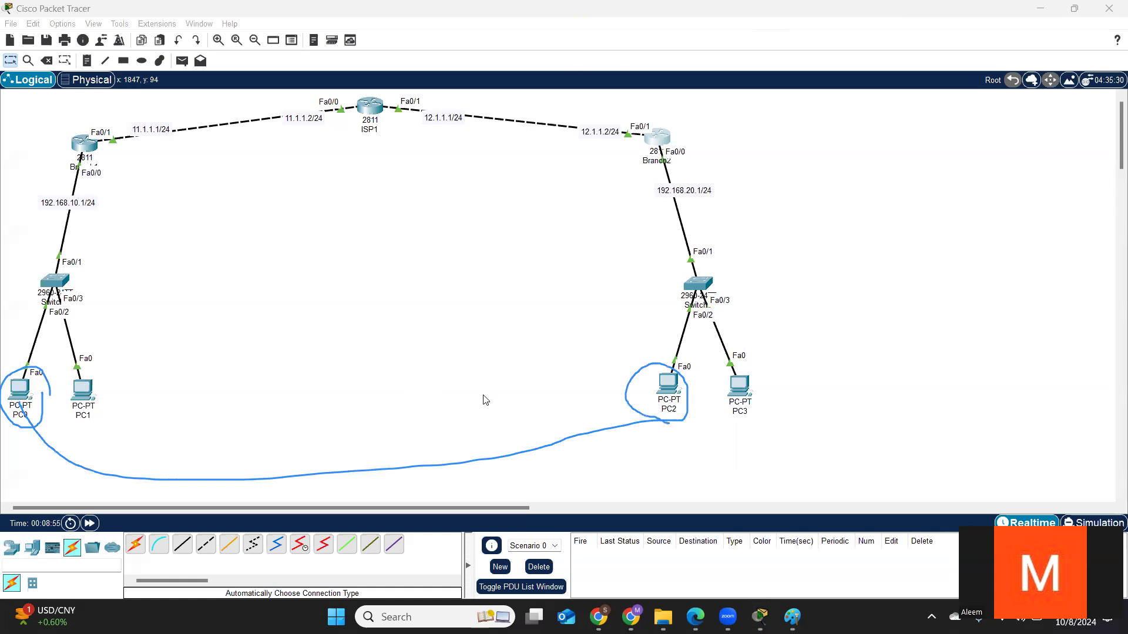
pyautogui.moveTo(312, 454)
pyautogui.mouseDown()
pyautogui.moveTo(318, 464)
pyautogui.moveTo(327, 444)
pyautogui.moveTo(353, 438)
pyautogui.moveTo(356, 470)
pyautogui.mouseUp()
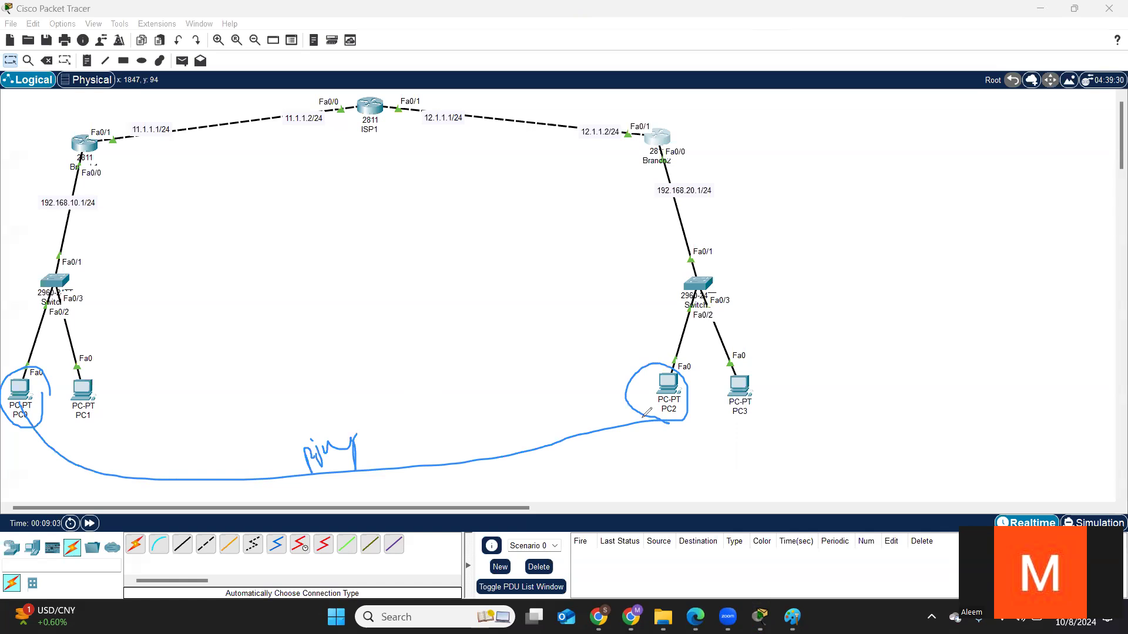
pyautogui.moveTo(22, 454)
pyautogui.mouseDown()
pyautogui.moveTo(35, 467)
pyautogui.moveTo(27, 476)
pyautogui.mouseUp()
pyautogui.moveTo(652, 442); pyautogui.dragTo(658, 470)
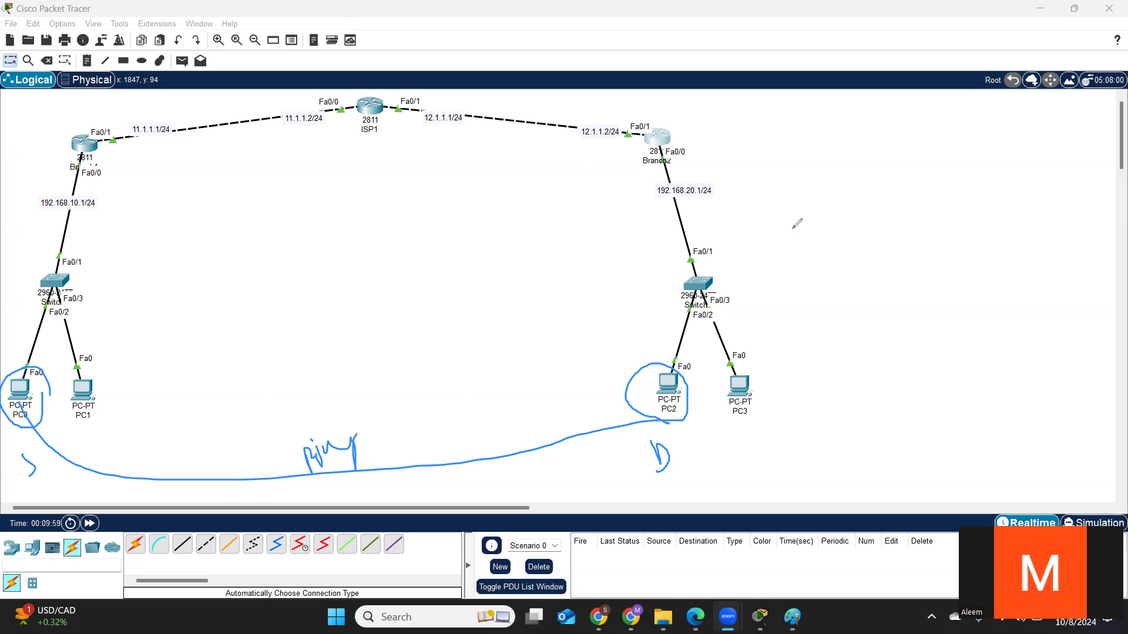
# Step: Open PC0's Command Prompt and enter the command "ping 192.168.20.10" without running it
pyautogui.click(19, 389)
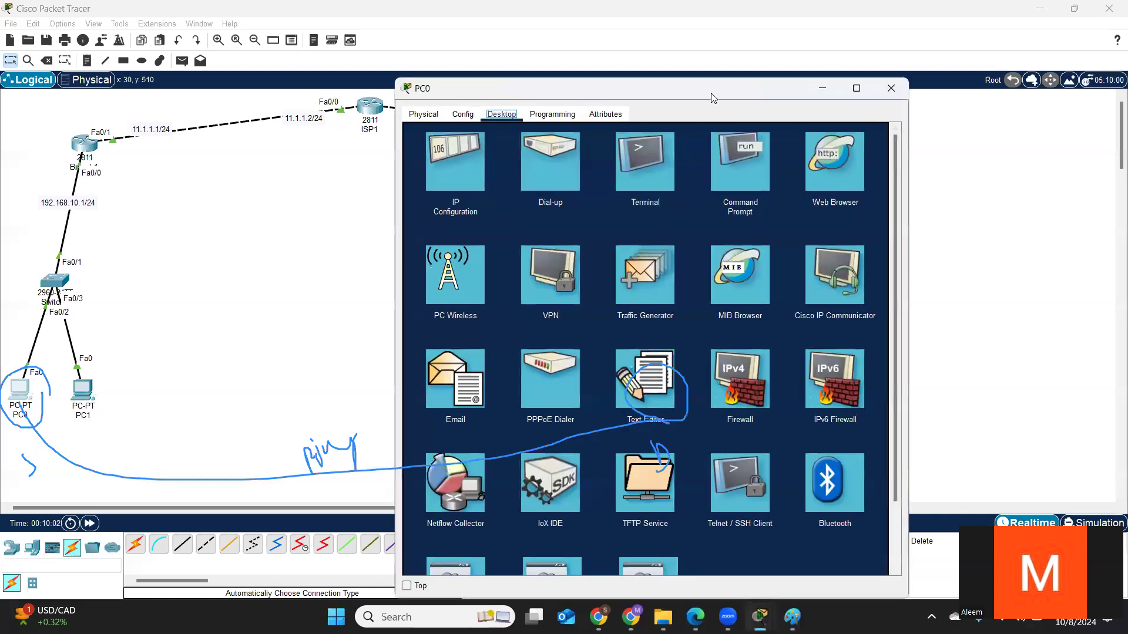
pyautogui.moveTo(711, 93); pyautogui.dragTo(844, 82)
pyautogui.click(873, 151)
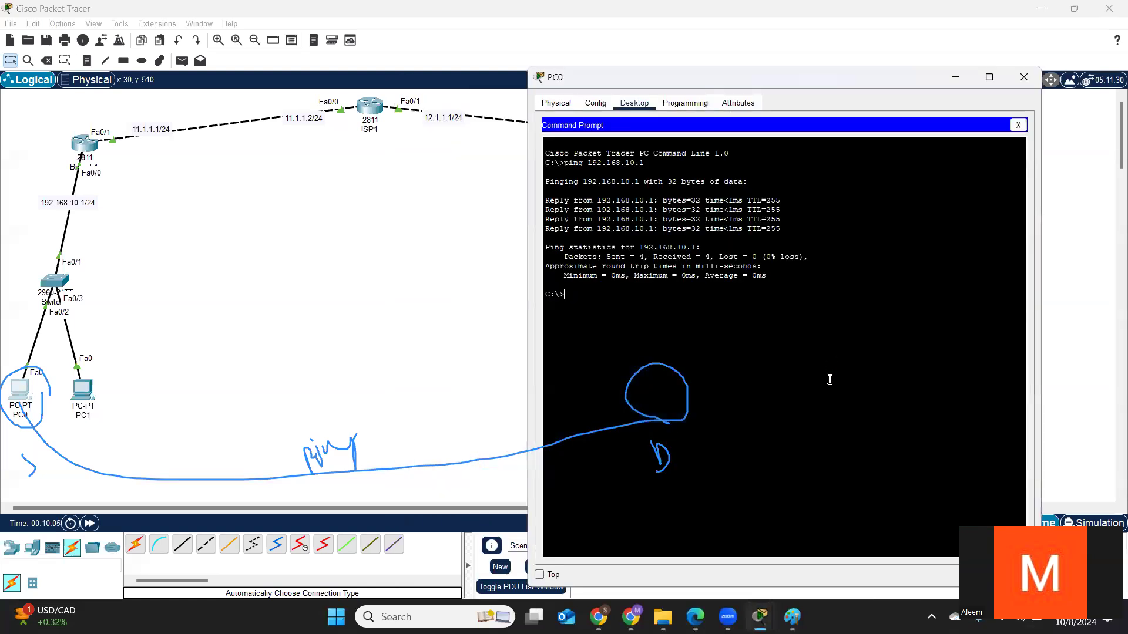
pyautogui.write('ping 192.168.20.10')
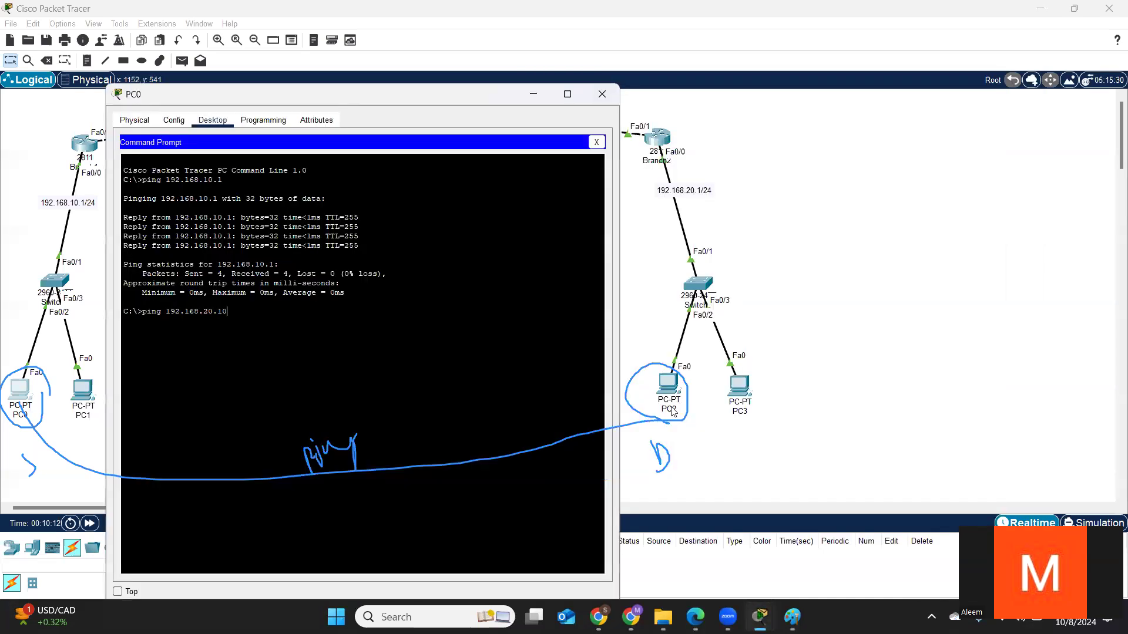
# Step: Rename PC2 as 192.168.20.10 in the topology
pyautogui.click(673, 410)
pyautogui.click(673, 410)
pyautogui.write('19')
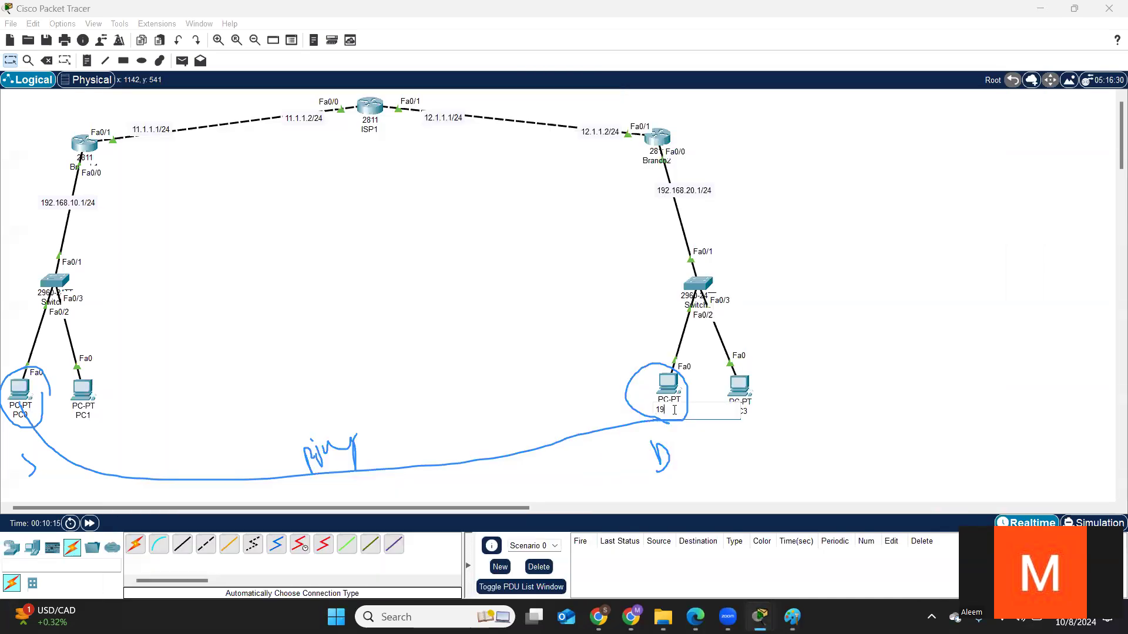
pyautogui.write('2.168.20.10')
# Step: Rename PC0 as 192.168.10.10 in the topology
pyautogui.click(31, 415)
pyautogui.write('192.16')
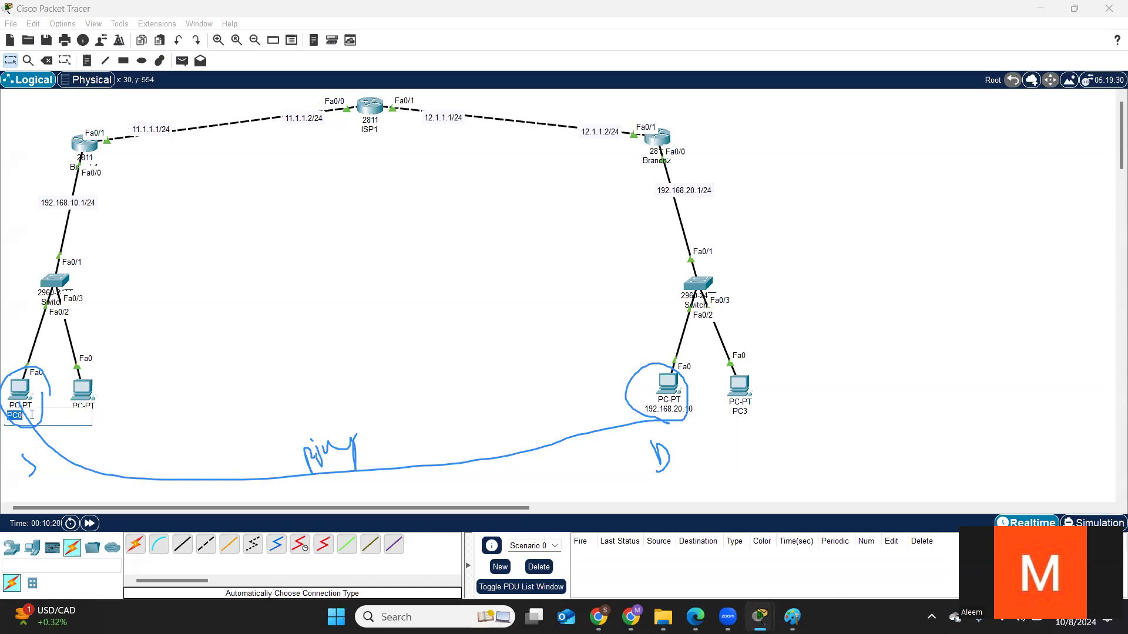
pyautogui.write('8.10.210')
pyautogui.press('BackSpace')
pyautogui.press('BackSpace')
# Step: Run the entered ping to 192.168.20.10 from PC 192.168.10.10 and put the PC's window away
pyautogui.click(13, 394)
pyautogui.press('Return')
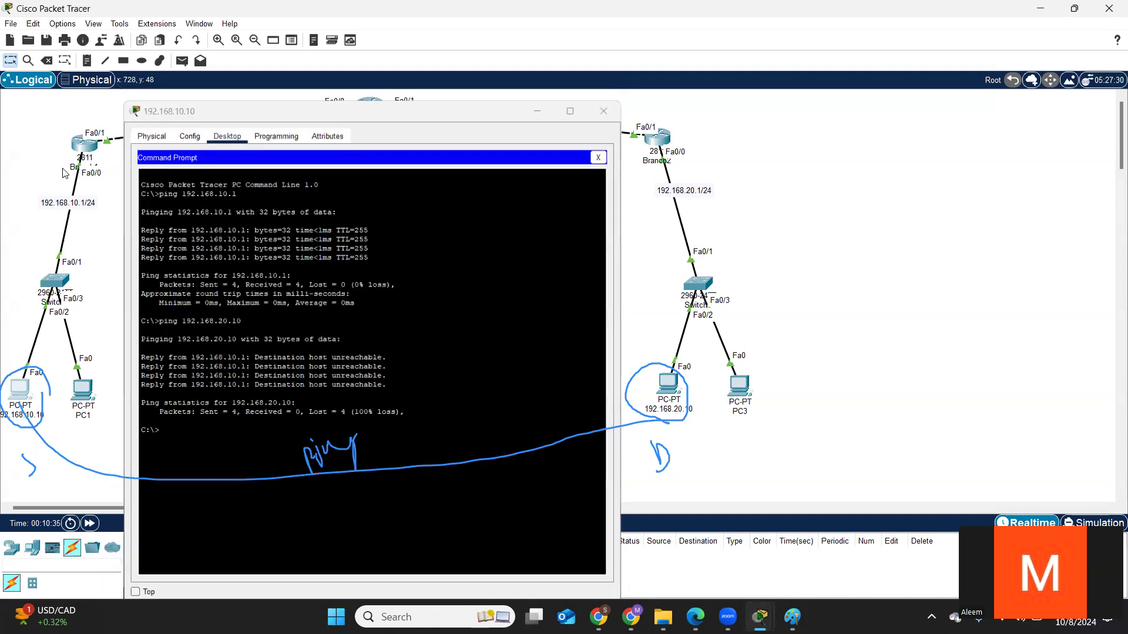
pyautogui.click(532, 94)
# Step: Open the Branch1 router's command line and return from interface configuration to privileged mode
pyautogui.click(85, 144)
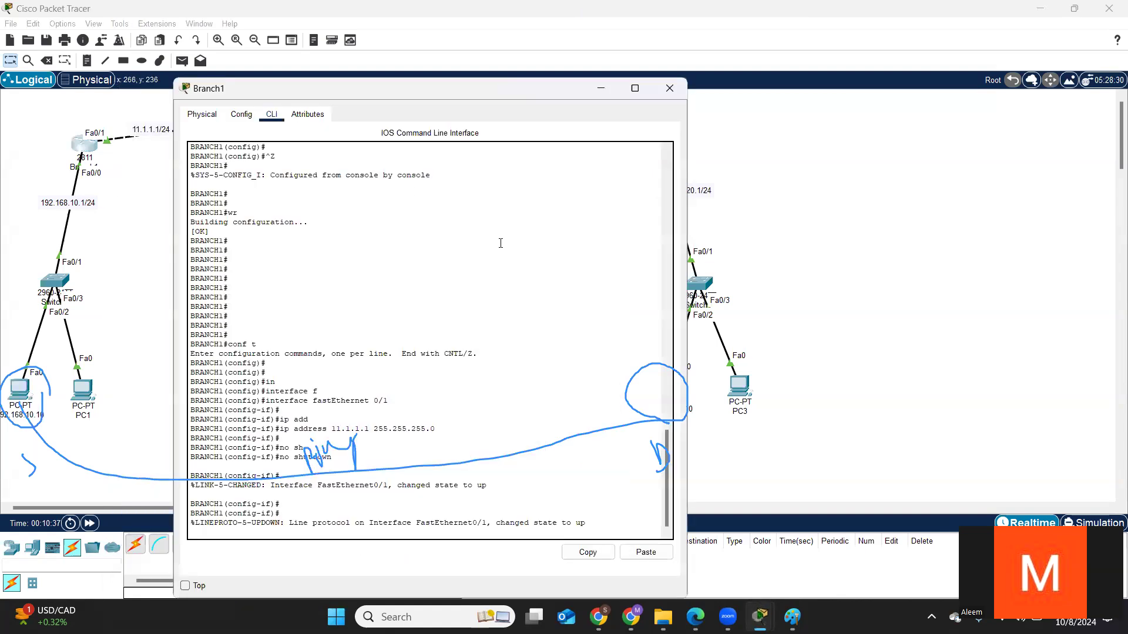
pyautogui.press('Return')
pyautogui.press('Return')
pyautogui.hotkey('ctrl', 'z')
pyautogui.press('Return')
pyautogui.press('Return')
pyautogui.press('Return')
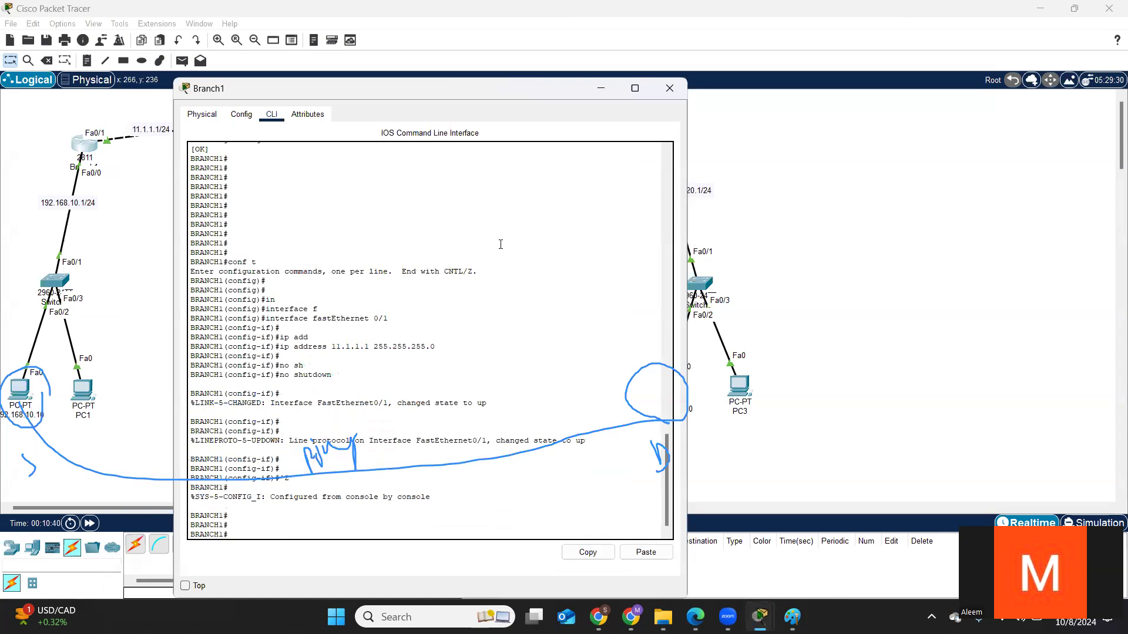
# Step: Display Branch1's routing table with "show ip route" and move the window clear of the routers
pyautogui.write('sh')
pyautogui.press('Tab')
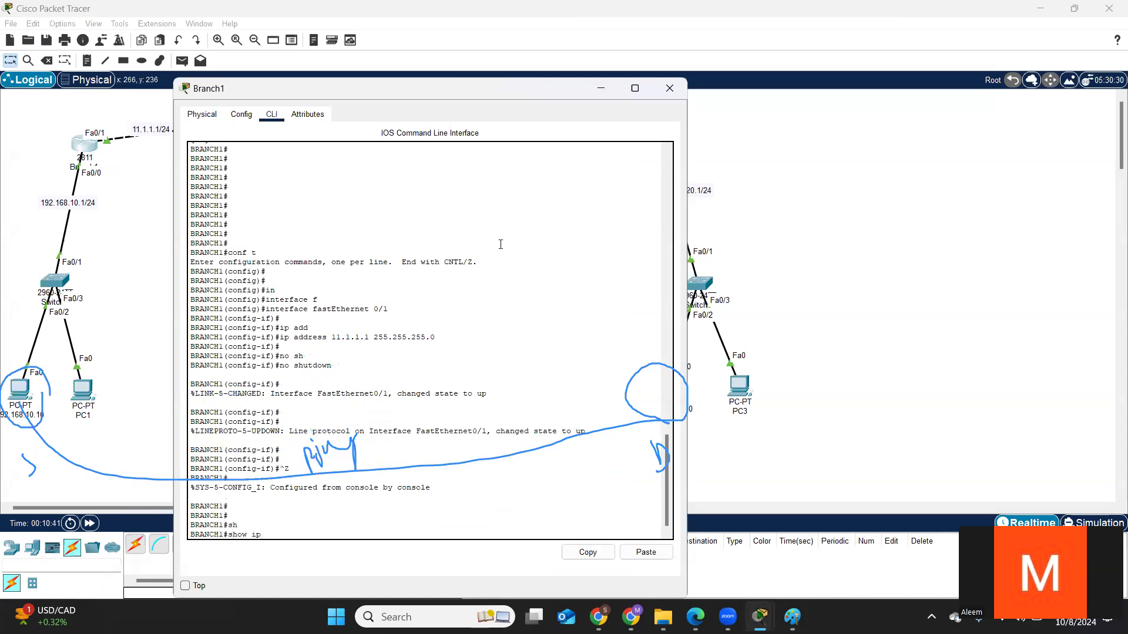
pyautogui.write('u')
pyautogui.press('Tab')
pyautogui.press('Return')
pyautogui.press('Return')
pyautogui.press('Return')
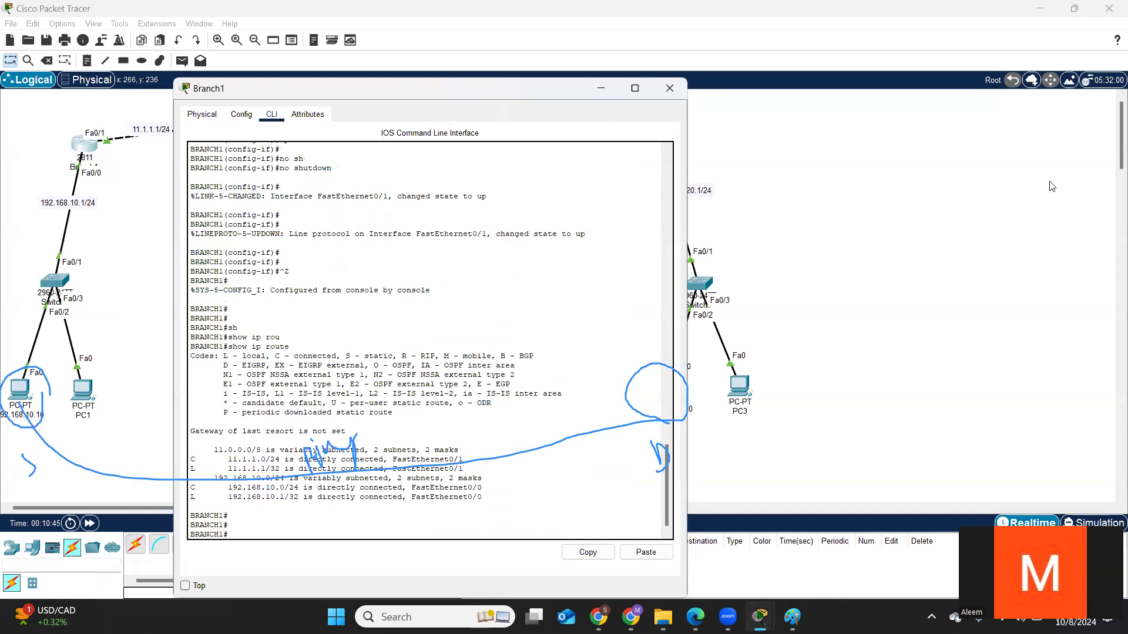
pyautogui.click(494, 86)
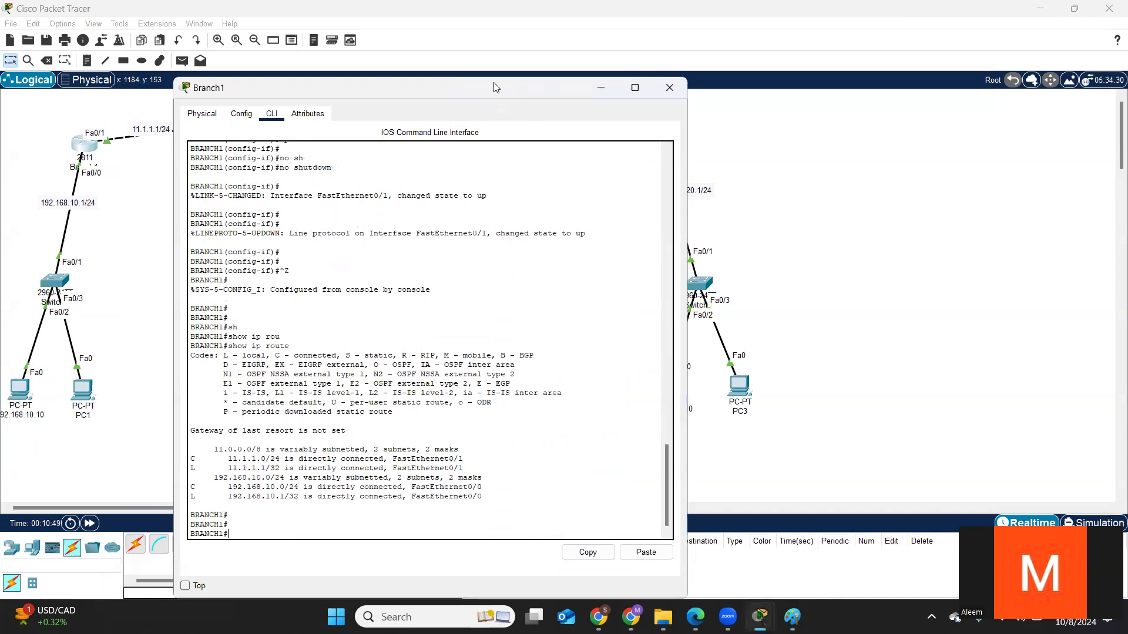
pyautogui.moveTo(492, 78); pyautogui.dragTo(435, 174)
pyautogui.scroll(-7, 386, 387)
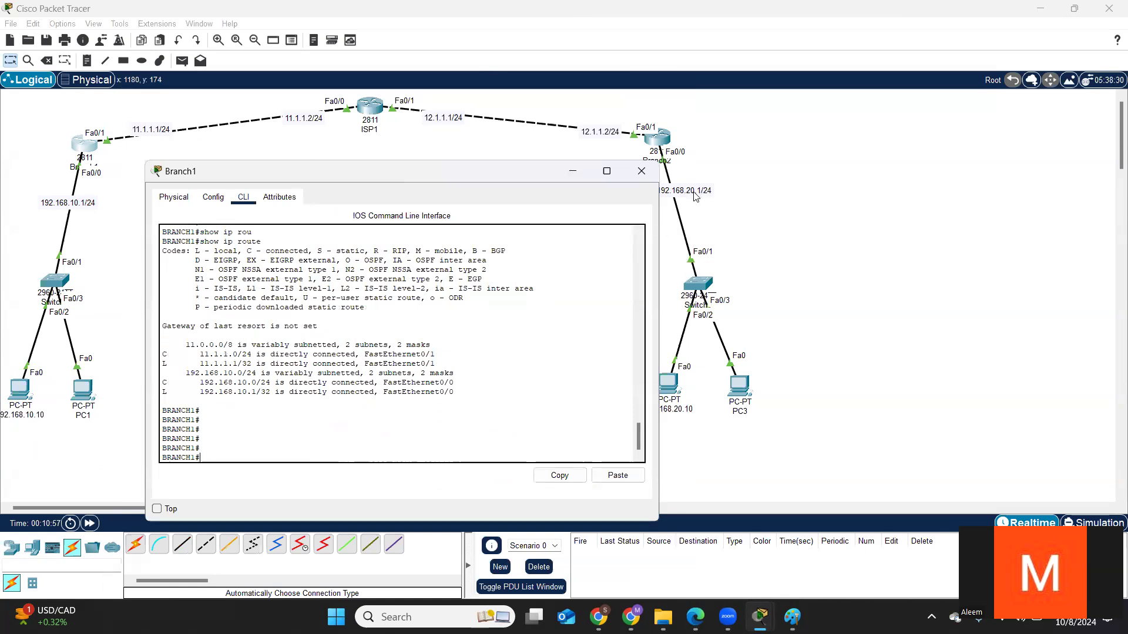
# Step: Move the 192.168.20.1/24 label to the middle of the workspace and back beside Branch2's LAN link
pyautogui.moveTo(697, 195); pyautogui.dragTo(515, 301)
pyautogui.click(86, 144)
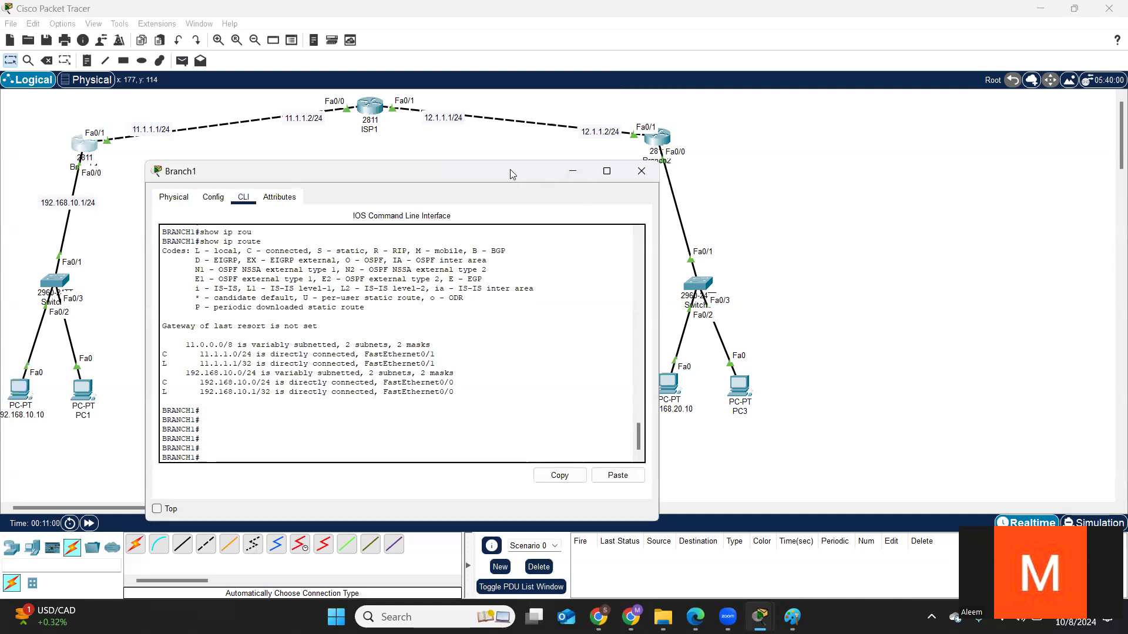
pyautogui.moveTo(510, 169); pyautogui.dragTo(549, 153)
pyautogui.moveTo(498, 301); pyautogui.dragTo(677, 194)
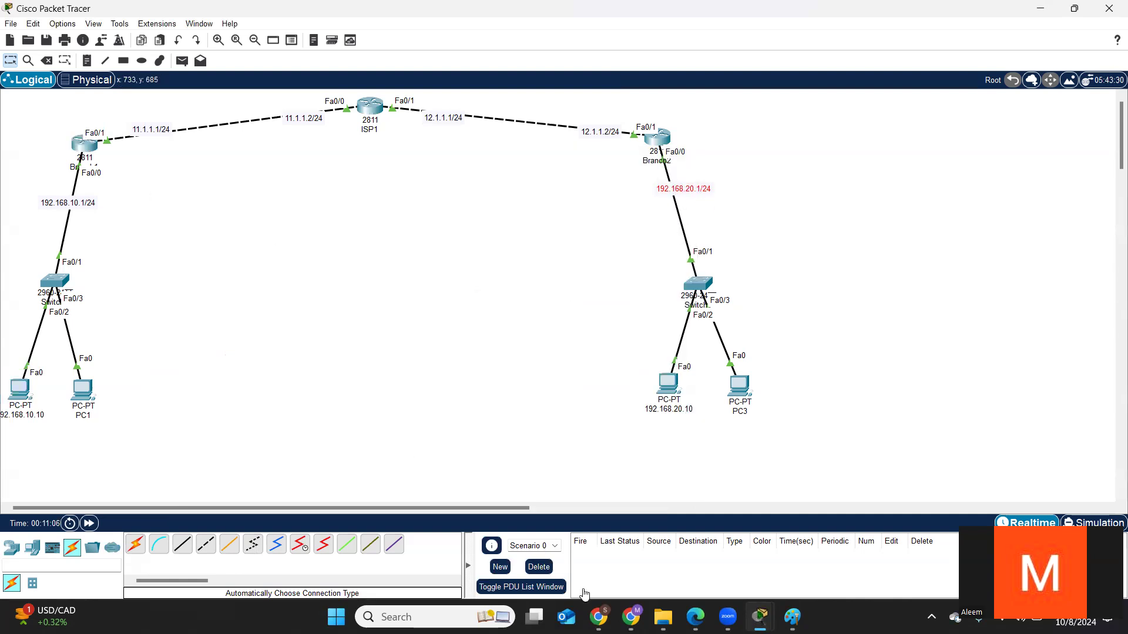
# Step: Reopen Branch1's command line and examine the connected and local routes in its routing table
pyautogui.click(81, 145)
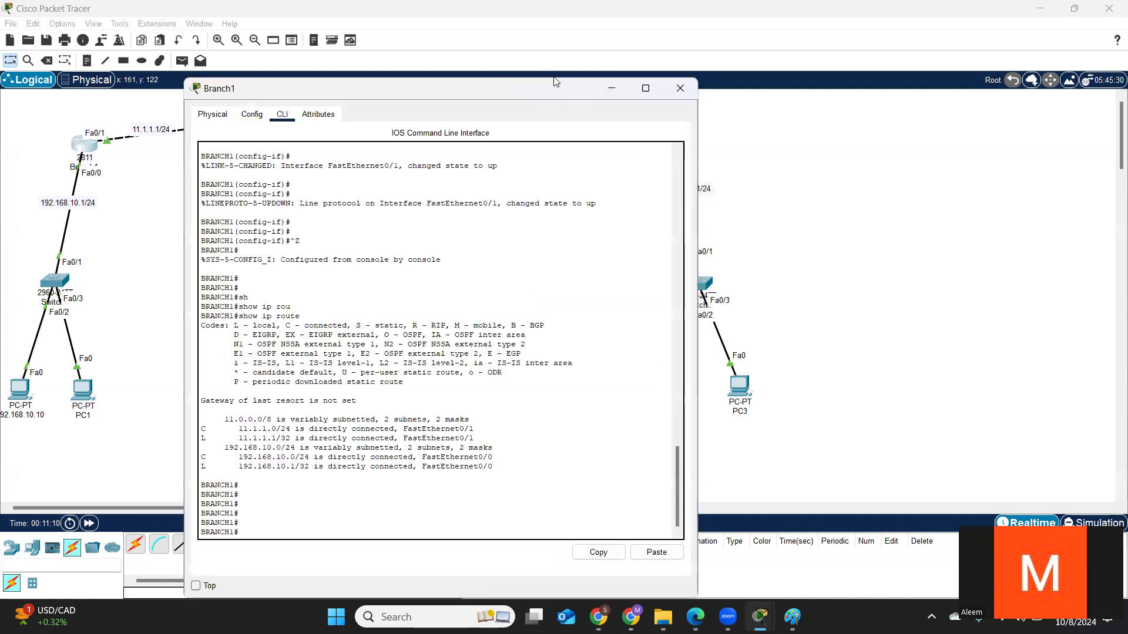
pyautogui.click(552, 75)
pyautogui.click(89, 147)
pyautogui.moveTo(441, 79); pyautogui.dragTo(358, 148)
pyautogui.click(454, 288)
pyautogui.press('Return')
pyautogui.press('Return')
pyautogui.press('Return')
pyautogui.moveTo(420, 363); pyautogui.dragTo(103, 300)
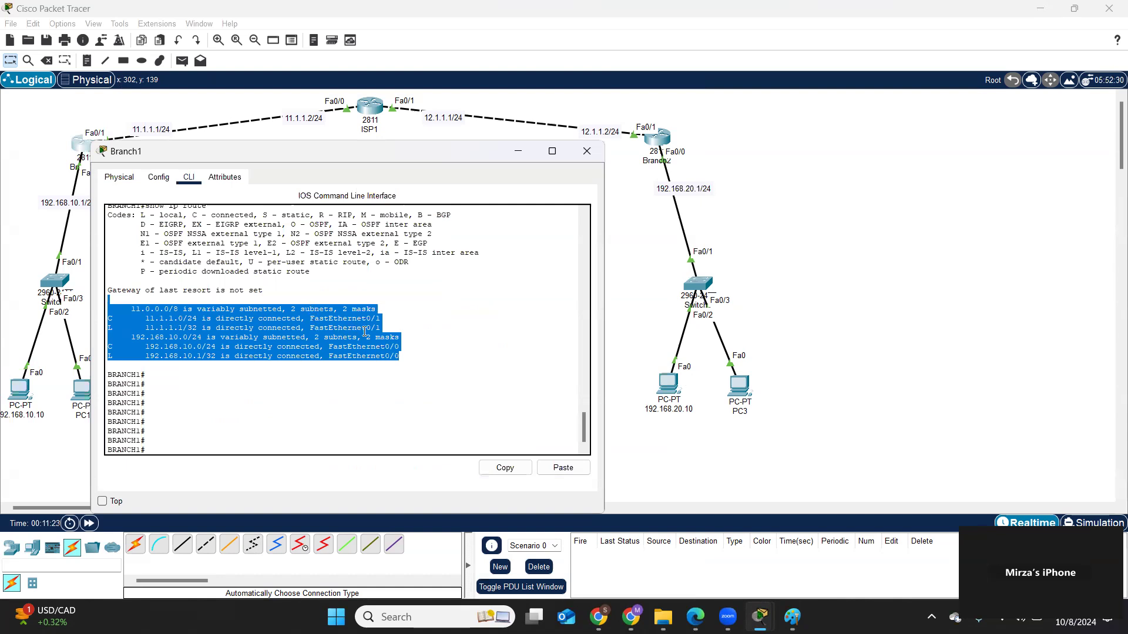
pyautogui.click(432, 334)
pyautogui.press('Return')
pyautogui.press('Return')
pyautogui.press('Return')
pyautogui.press('Return')
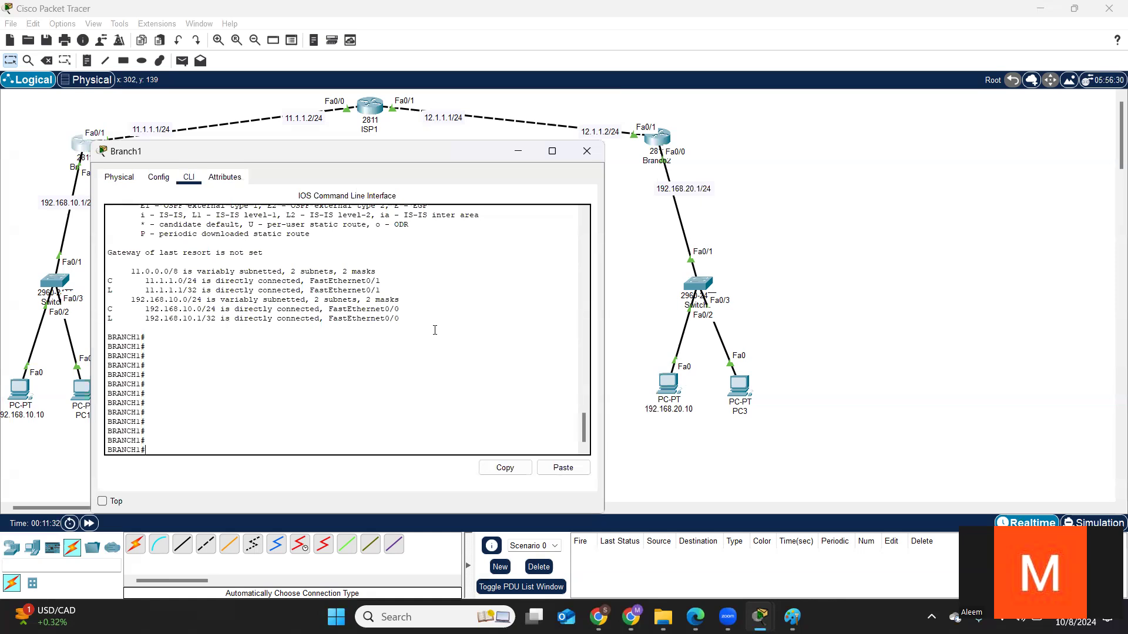
pyautogui.press('Return')
pyautogui.press('Return')
pyautogui.press('Return')
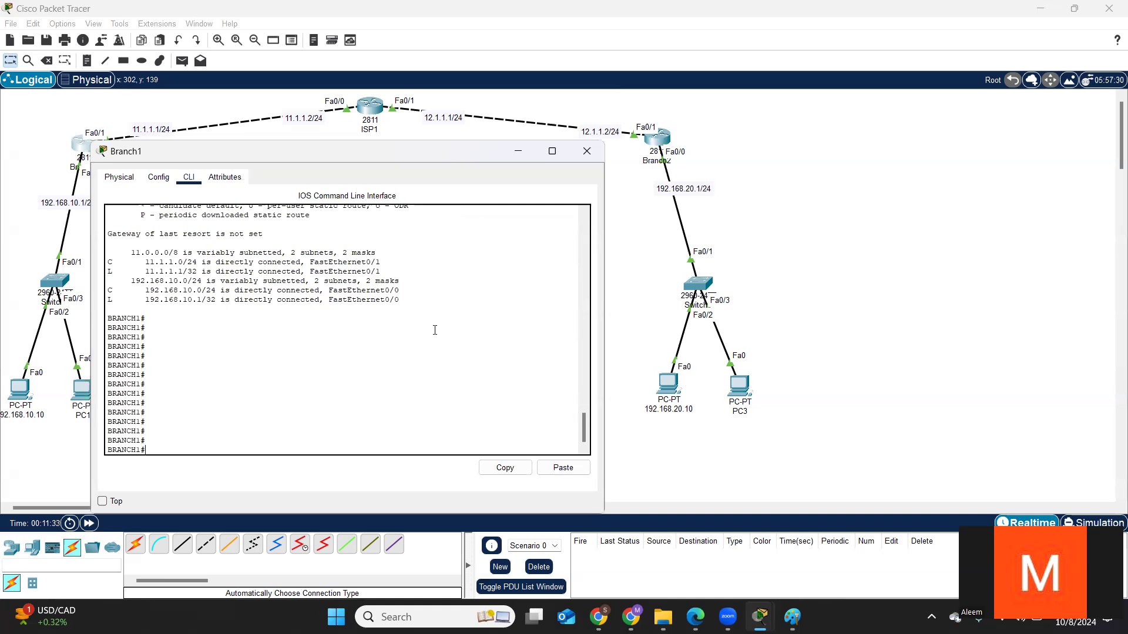
# Step: Enter global configuration on Branch1 and start RIP routing configuration with "router rip"
pyautogui.write('conf t')
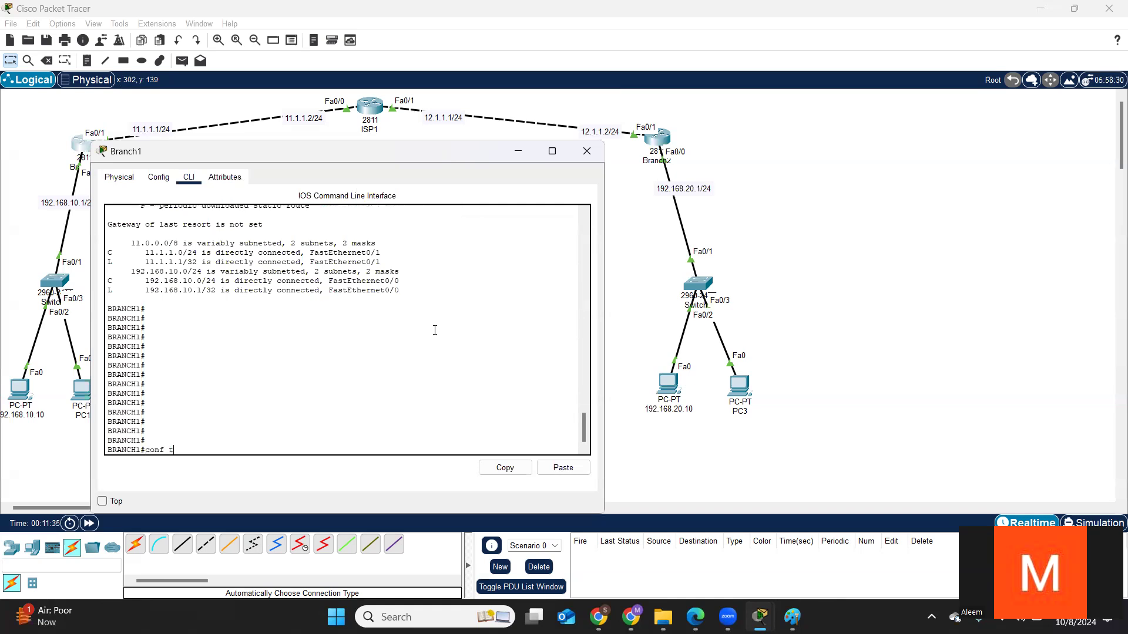
pyautogui.press('Return')
pyautogui.press('Return')
pyautogui.press('Return')
pyautogui.press('Return')
pyautogui.press('Return')
pyautogui.press('Return')
pyautogui.press('Return')
pyautogui.press('Return')
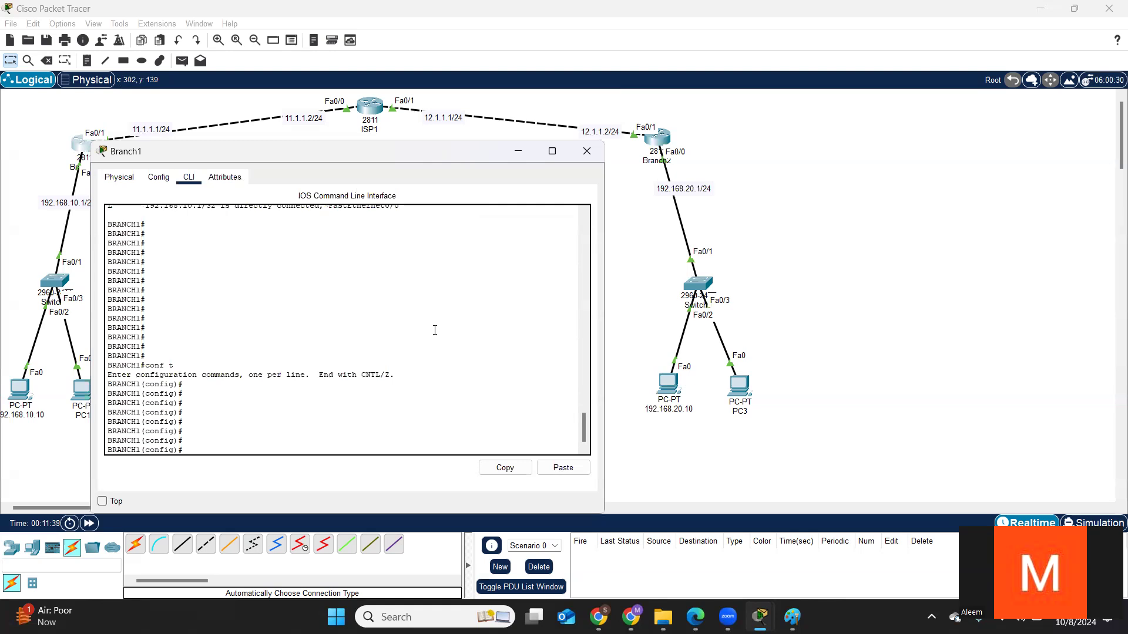
pyautogui.write('rou')
pyautogui.press('Tab')
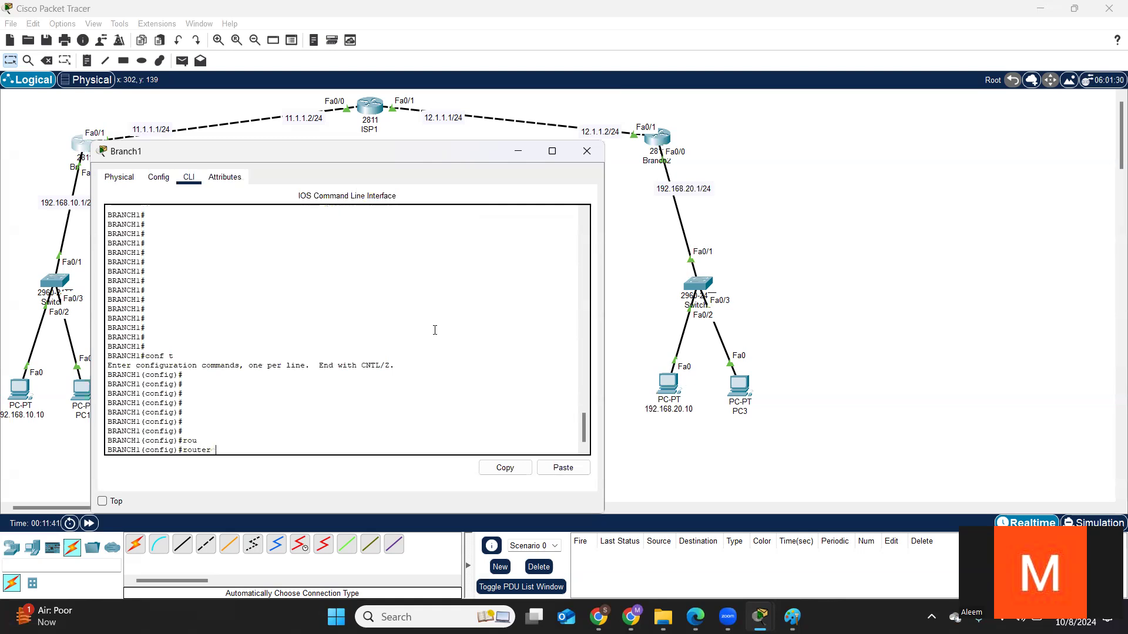
pyautogui.write('r')
pyautogui.press('Tab')
pyautogui.press('Return')
pyautogui.press('Return')
pyautogui.press('Return')
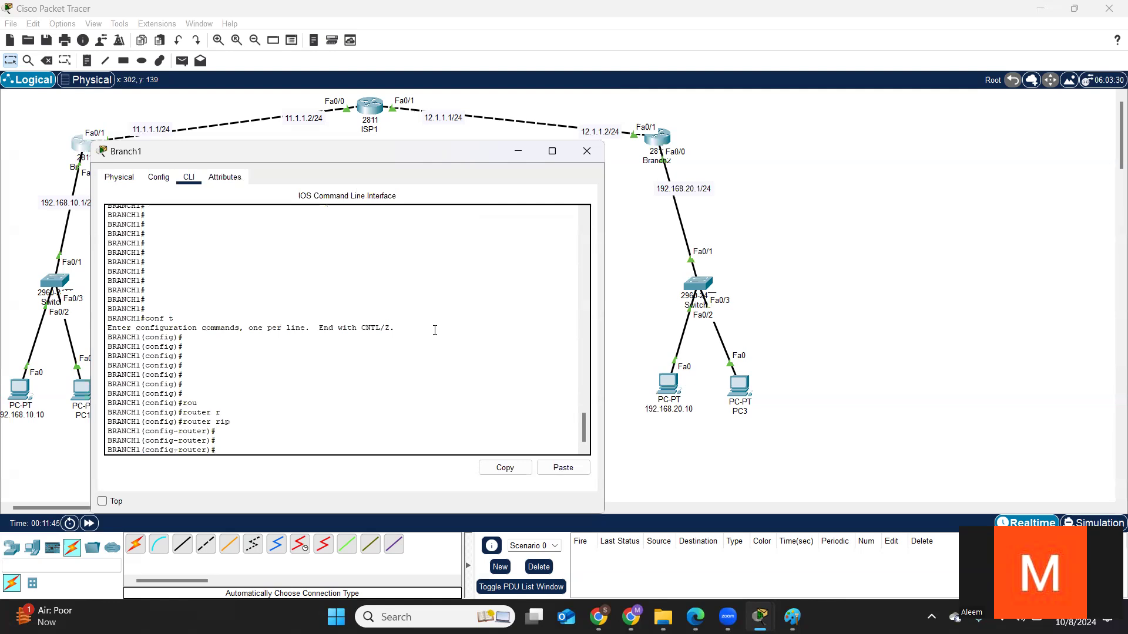
# Step: List the commands available in Branch1's RIP configuration mode with "?"
pyautogui.write('?')
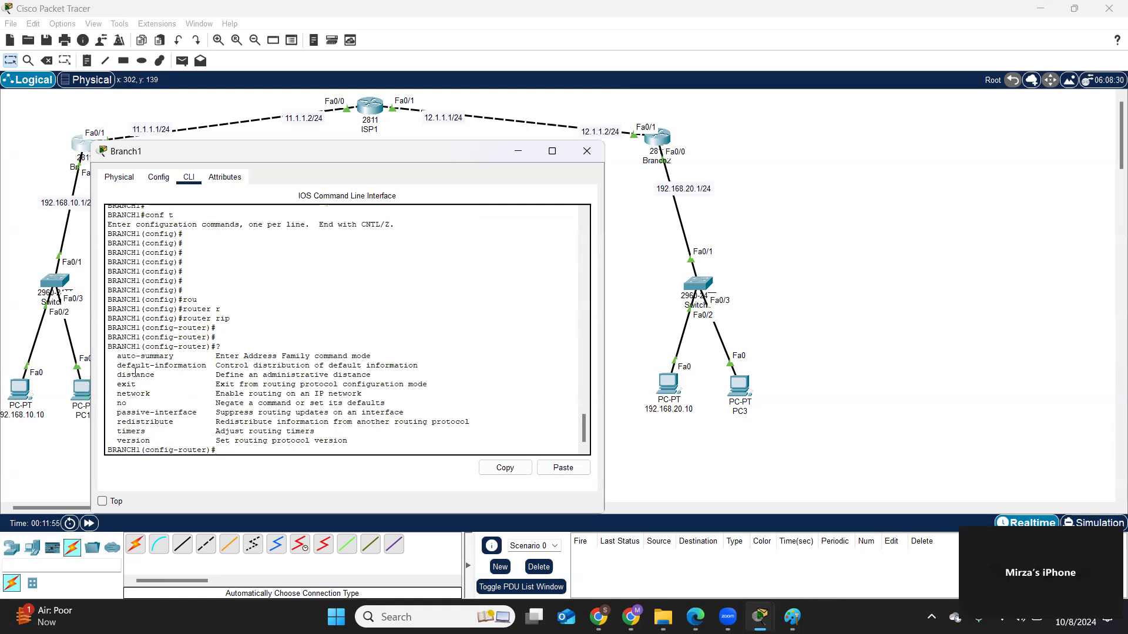
pyautogui.press('Return')
pyautogui.press('Return')
pyautogui.press('Return')
# Step: Add network 192.168.10.0 to Branch1's RIP configuration
pyautogui.write('net')
pyautogui.press('Tab')
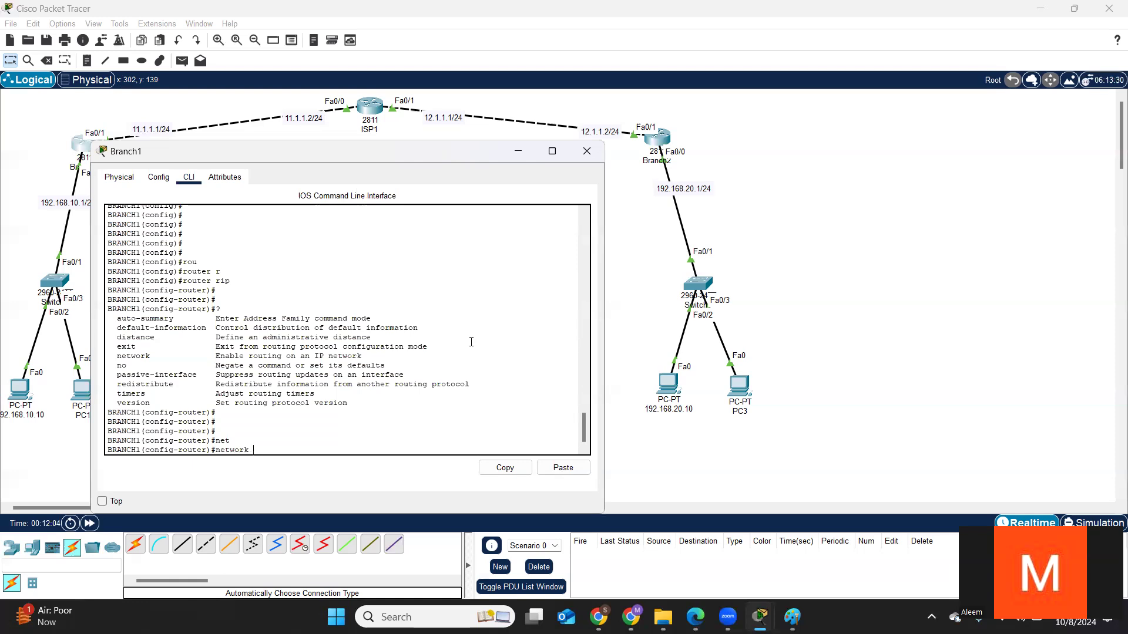
pyautogui.write('192.168.10.0')
pyautogui.press('Return')
pyautogui.press('Return')
pyautogui.press('Return')
# Step: Add network 11.1.1.0 to Branch1's RIP configuration
pyautogui.write('net')
pyautogui.press('Tab')
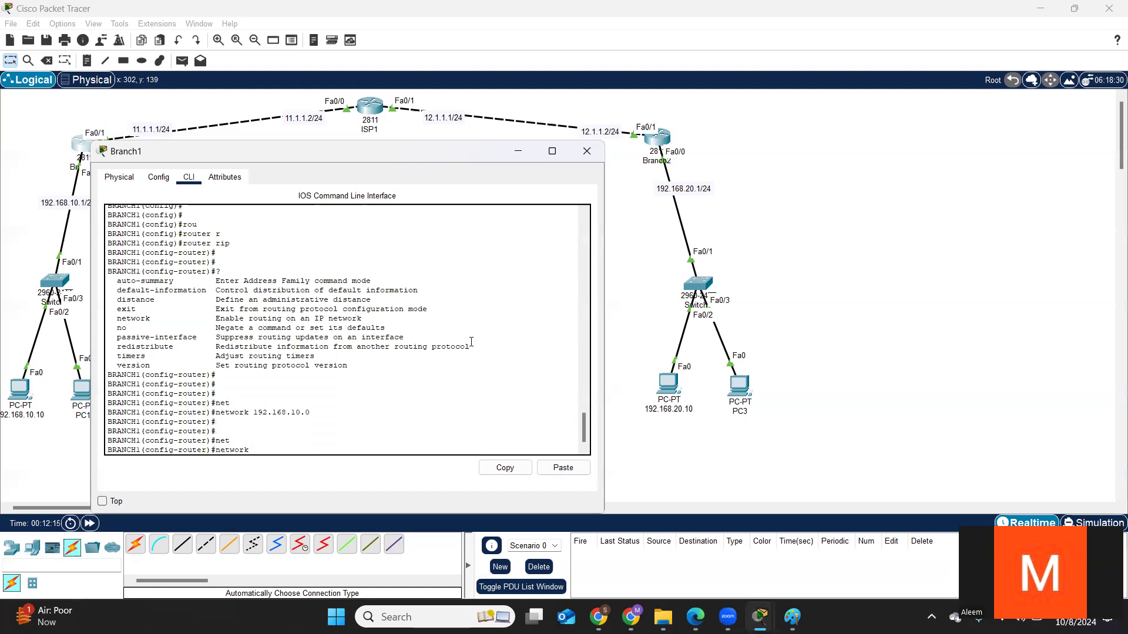
pyautogui.write('11.1.1.0')
pyautogui.press('Return')
pyautogui.press('Return')
pyautogui.press('Return')
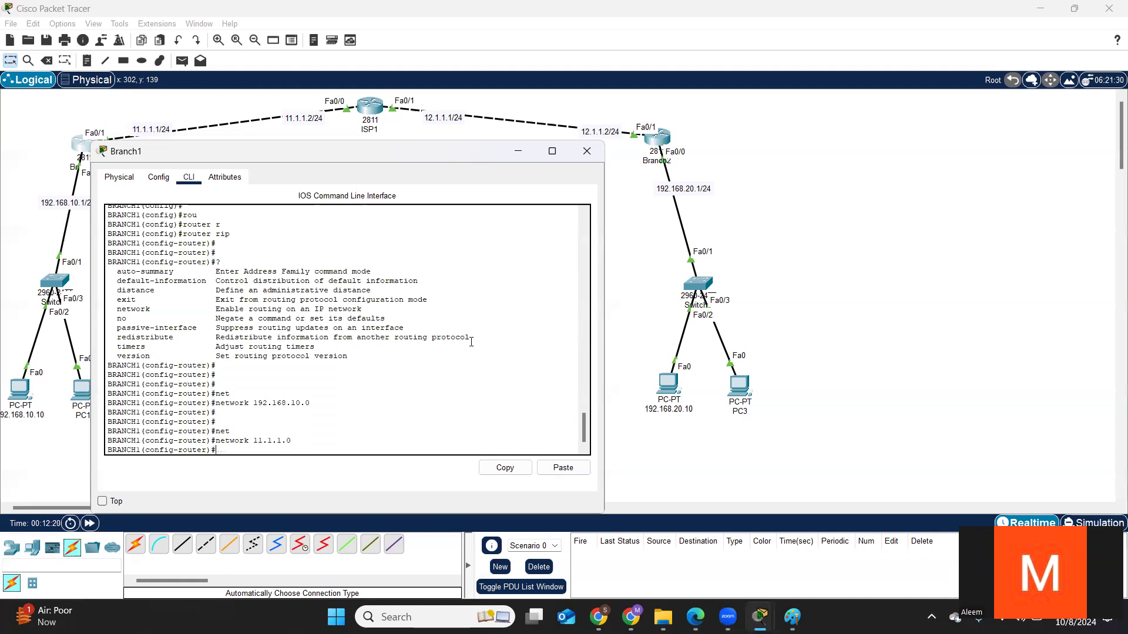
# Step: Minimize Branch1's window, open ISP1's command line and move it clear of the routers
pyautogui.click(517, 151)
pyautogui.click(372, 111)
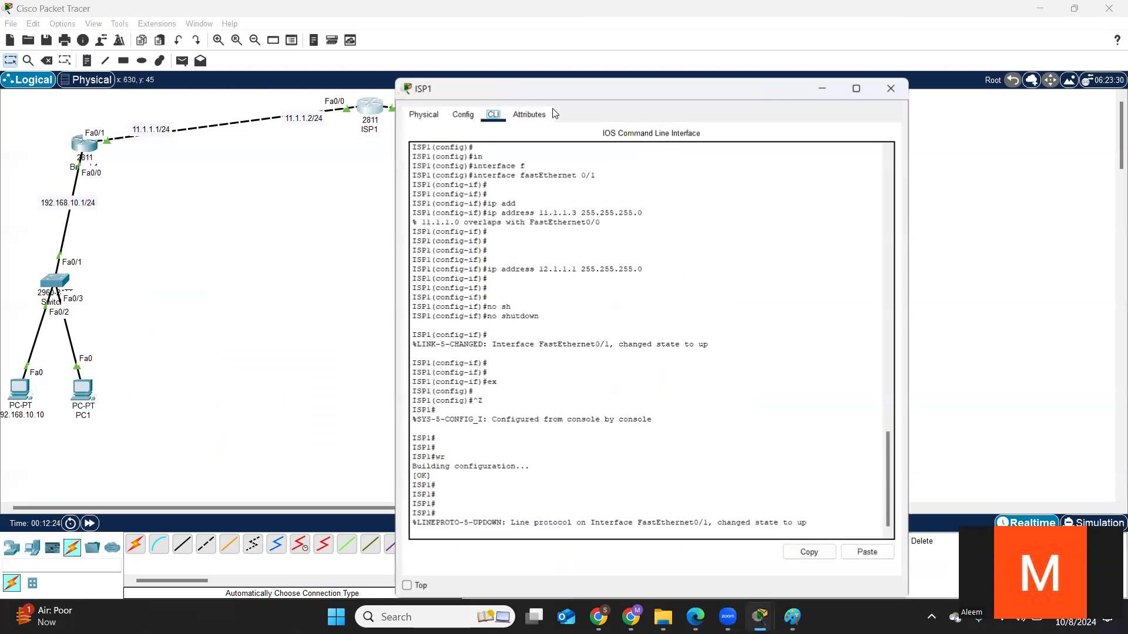
pyautogui.moveTo(627, 80); pyautogui.dragTo(620, 232)
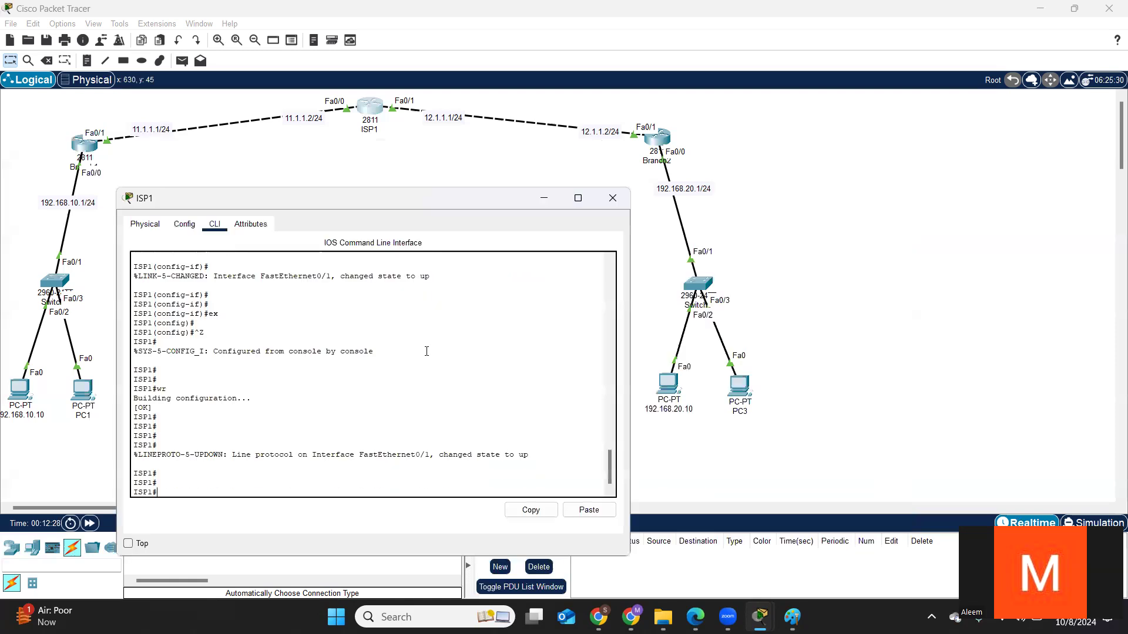
# Step: Enter global configuration on ISP1 and start RIP routing configuration with "router rip"
pyautogui.write('nf t')
pyautogui.press('Return')
pyautogui.write('rou')
pyautogui.press('Tab')
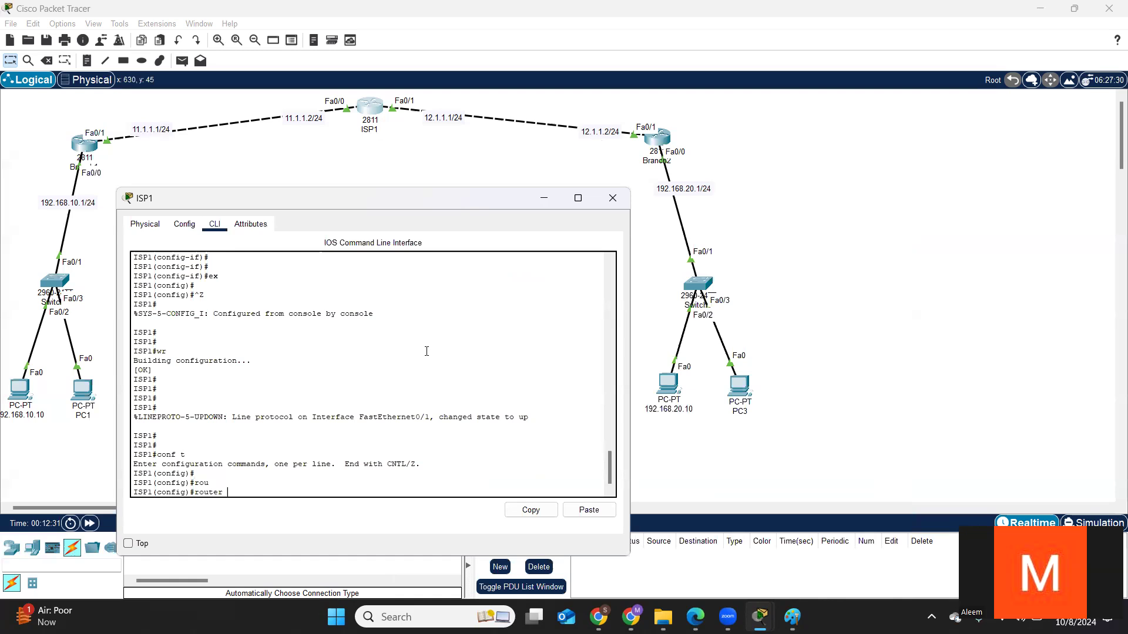
pyautogui.write('rip')
pyautogui.press('Tab')
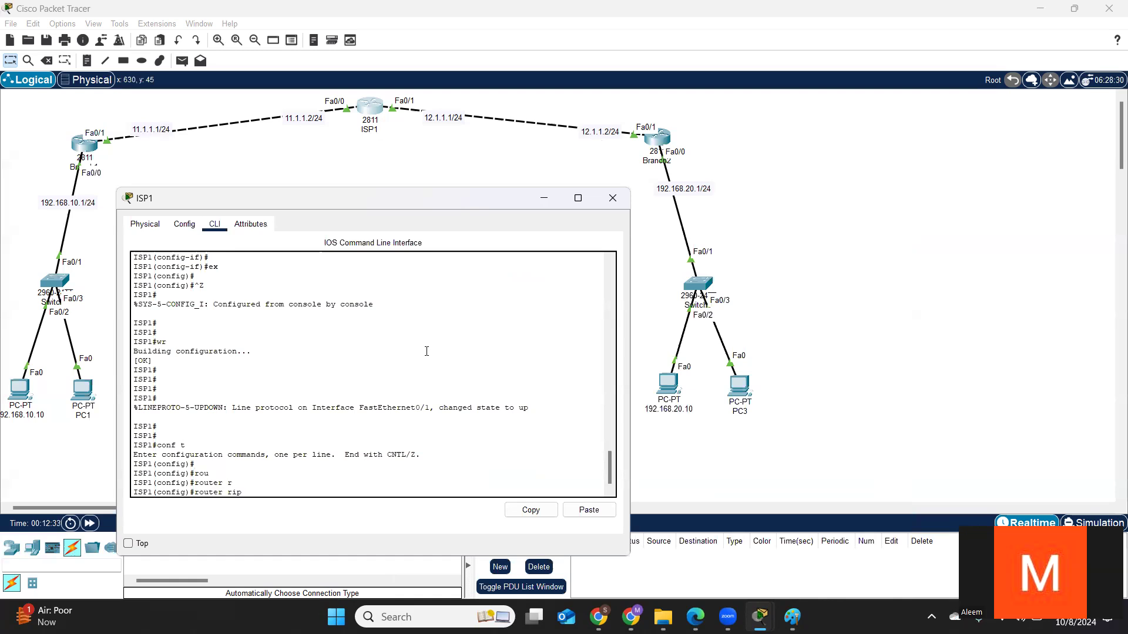
pyautogui.press('Return')
pyautogui.press('Return')
pyautogui.press('Return')
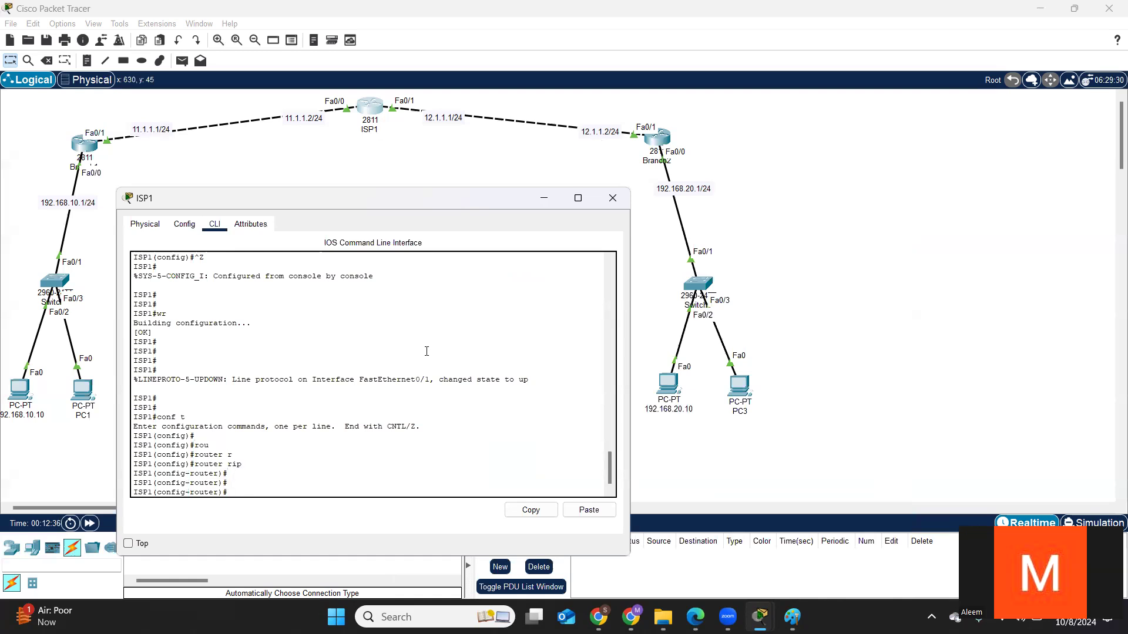
# Step: Add network 11.1.1.0 to ISP1's RIP configuration
pyautogui.write('net')
pyautogui.press('Tab')
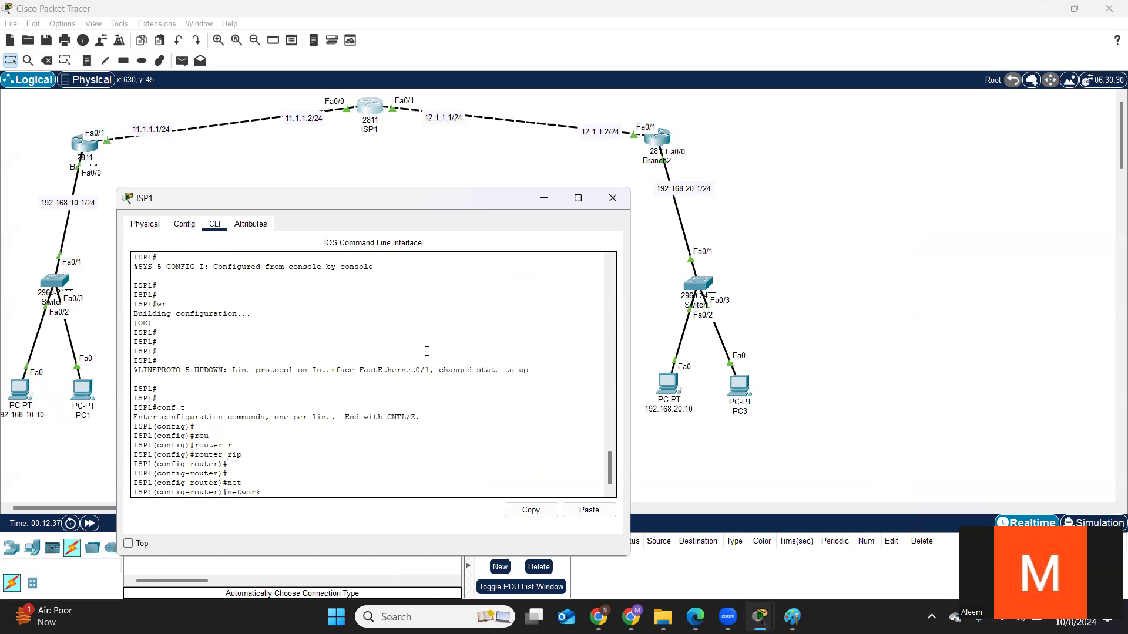
pyautogui.write('192.168')
pyautogui.press('BackSpace')
pyautogui.press('BackSpace')
pyautogui.press('BackSpace')
pyautogui.press('BackSpace')
pyautogui.press('BackSpace')
pyautogui.press('BackSpace')
pyautogui.write('1.0')
pyautogui.press('Return')
pyautogui.press('Return')
pyautogui.press('Return')
# Step: Add network 12.1.1.0 to ISP1's RIP configuration and return to privileged mode
pyautogui.write('net')
pyautogui.press('Tab')
pyautogui.write('12.1')
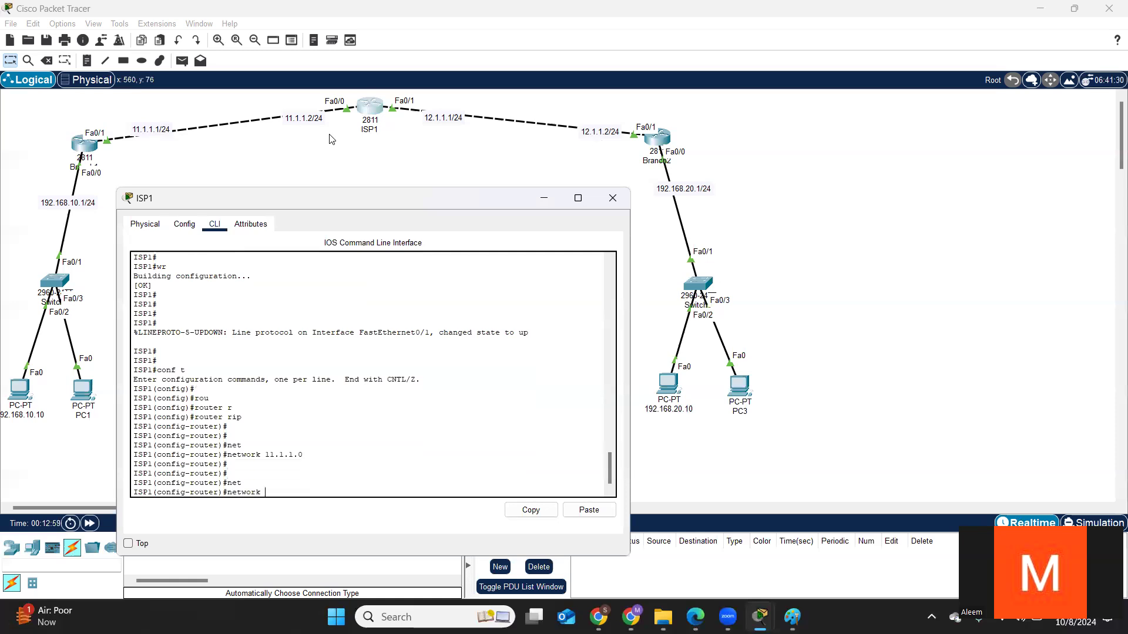
pyautogui.write('.1.0')
pyautogui.press('Return')
pyautogui.press('Return')
pyautogui.press('Return')
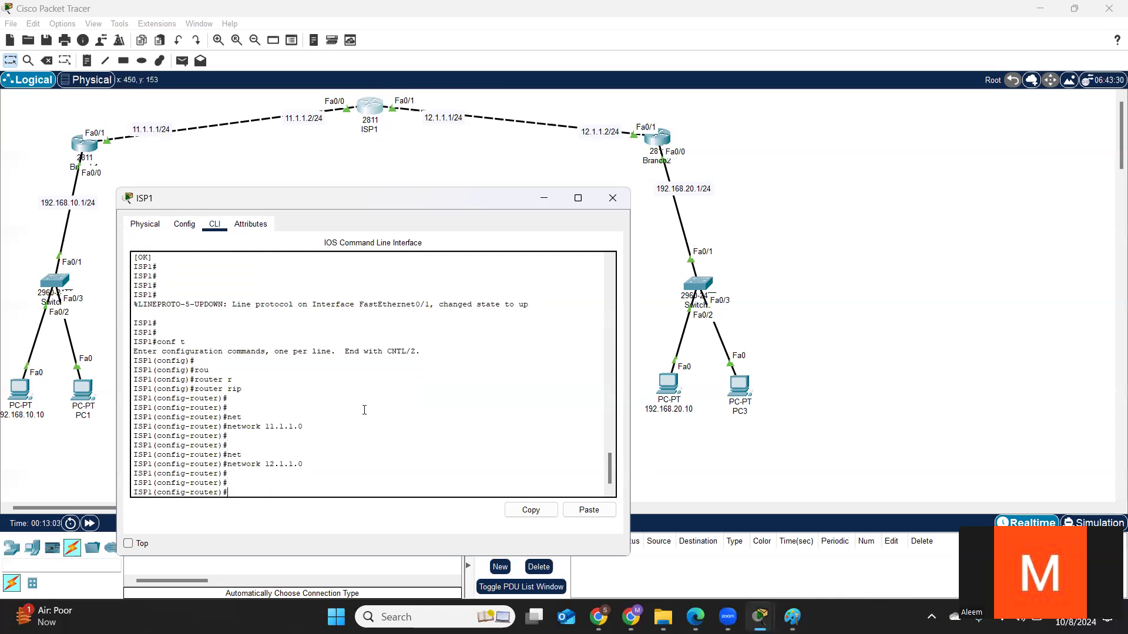
pyautogui.hotkey('ctrl', 'z')
pyautogui.press('Return')
pyautogui.press('Return')
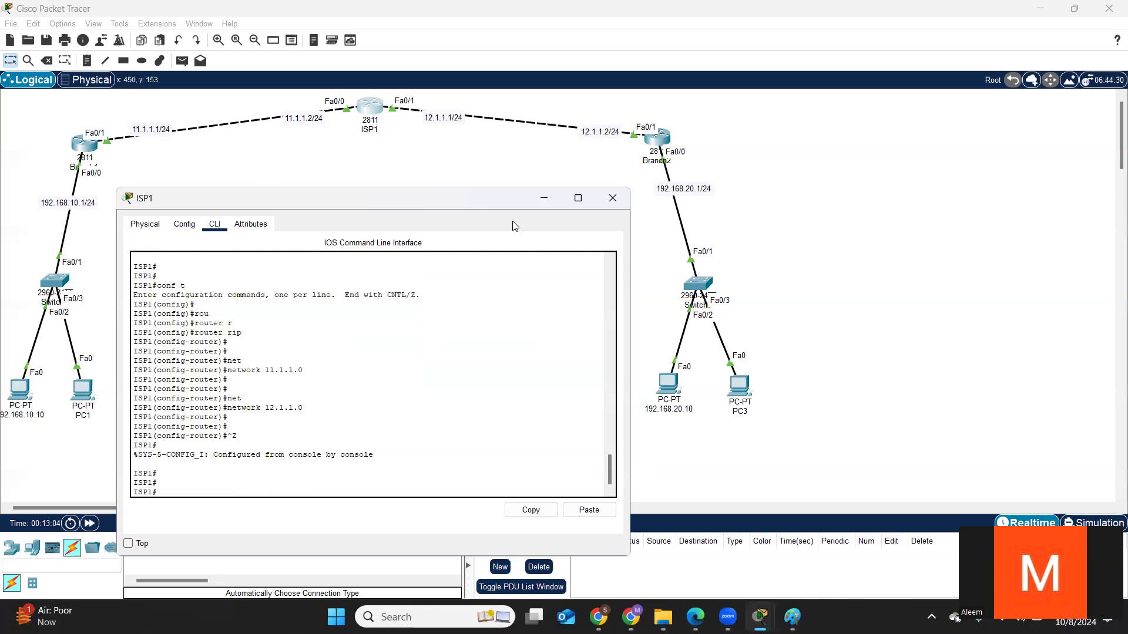
# Step: Open Branch2's command line clear of the routers and examine the connected and local routes in its displayed routing table
pyautogui.click(657, 141)
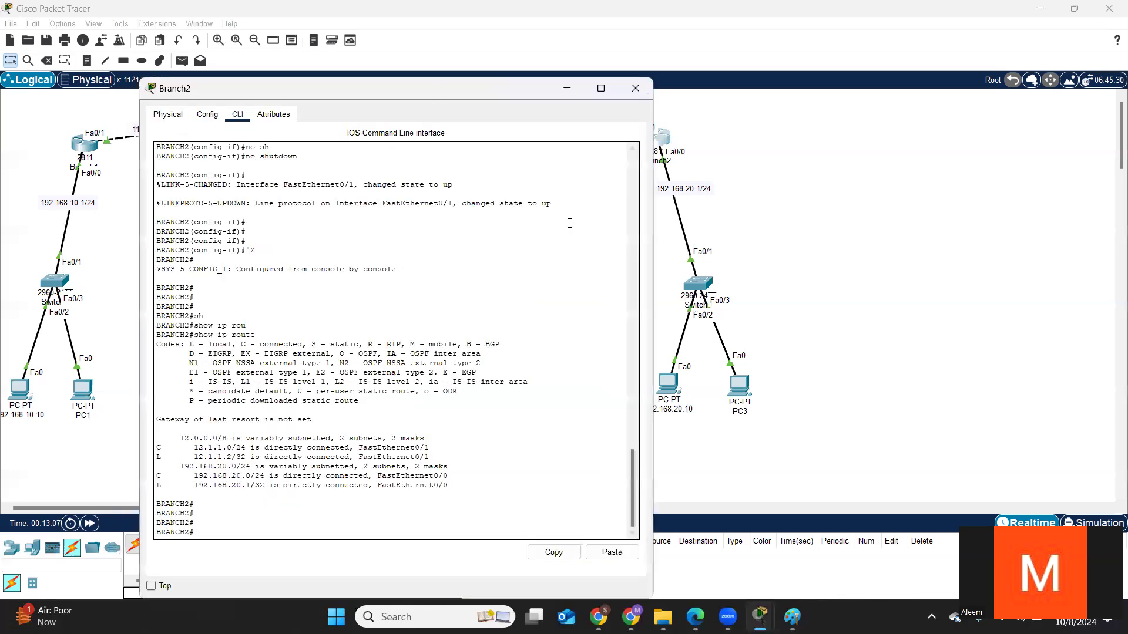
pyautogui.moveTo(434, 81); pyautogui.dragTo(425, 264)
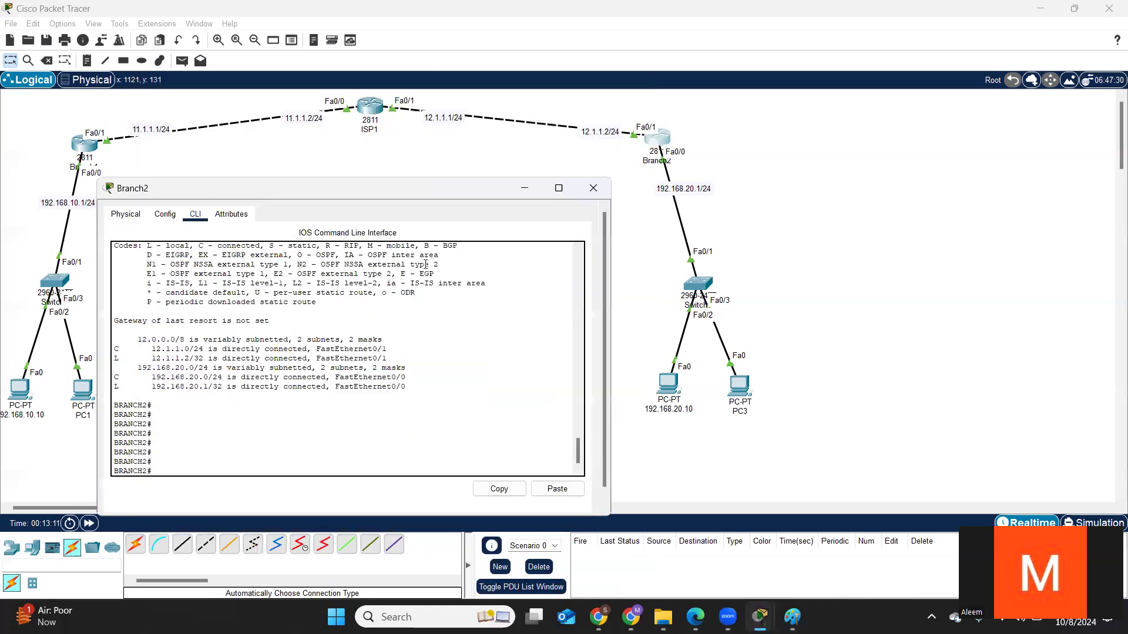
pyautogui.moveTo(430, 384); pyautogui.dragTo(128, 332)
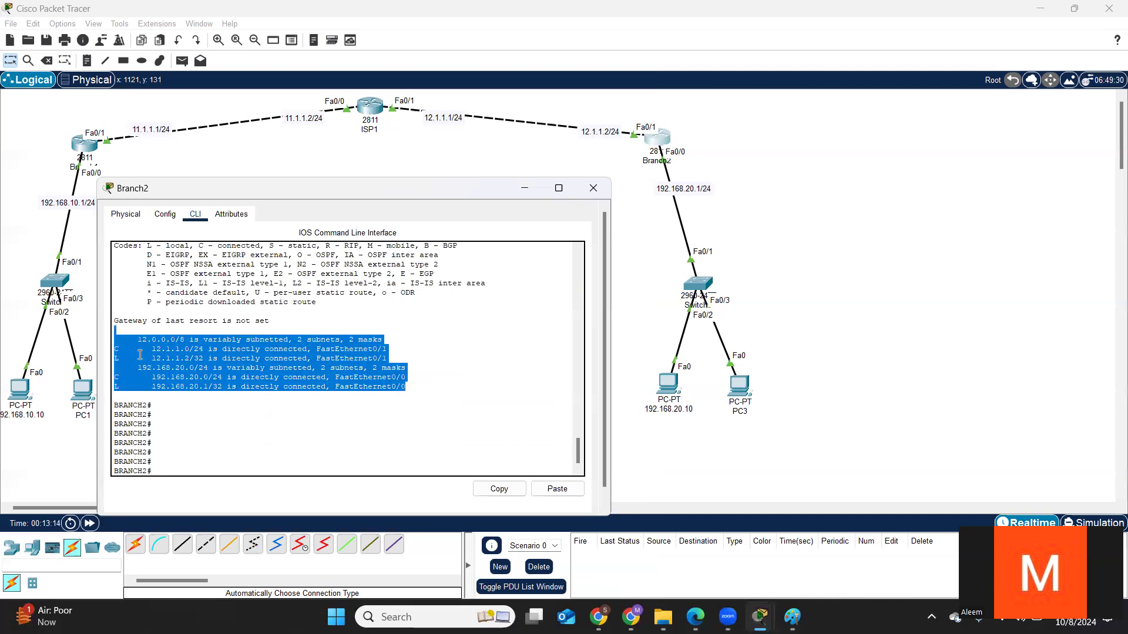
pyautogui.click(197, 386)
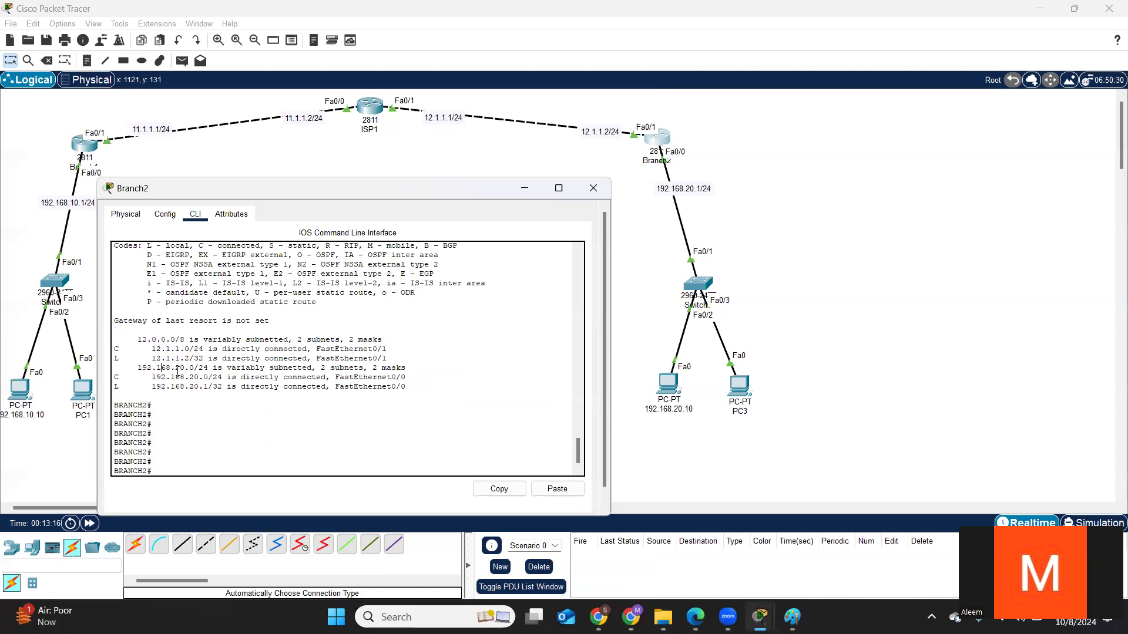
pyautogui.moveTo(138, 340); pyautogui.dragTo(399, 361)
pyautogui.moveTo(130, 367); pyautogui.dragTo(250, 388)
pyautogui.moveTo(342, 391); pyautogui.dragTo(423, 398)
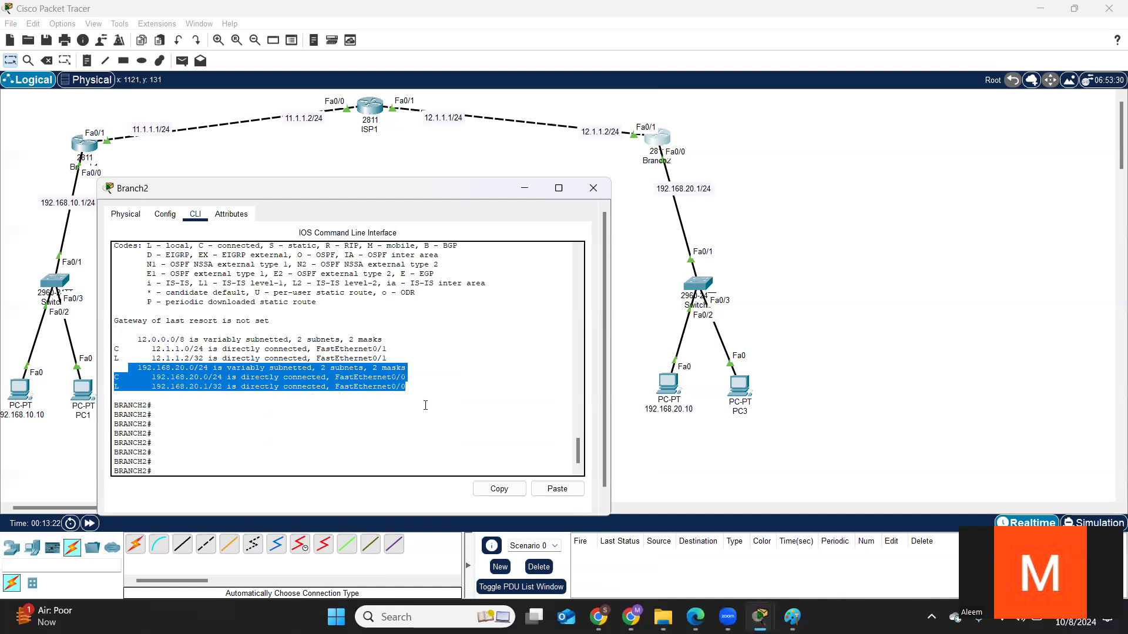
pyautogui.click(425, 405)
# Step: Enter global configuration on Branch2 and start RIP routing configuration with "router rip"
pyautogui.press('Return')
pyautogui.press('Return')
pyautogui.write('co')
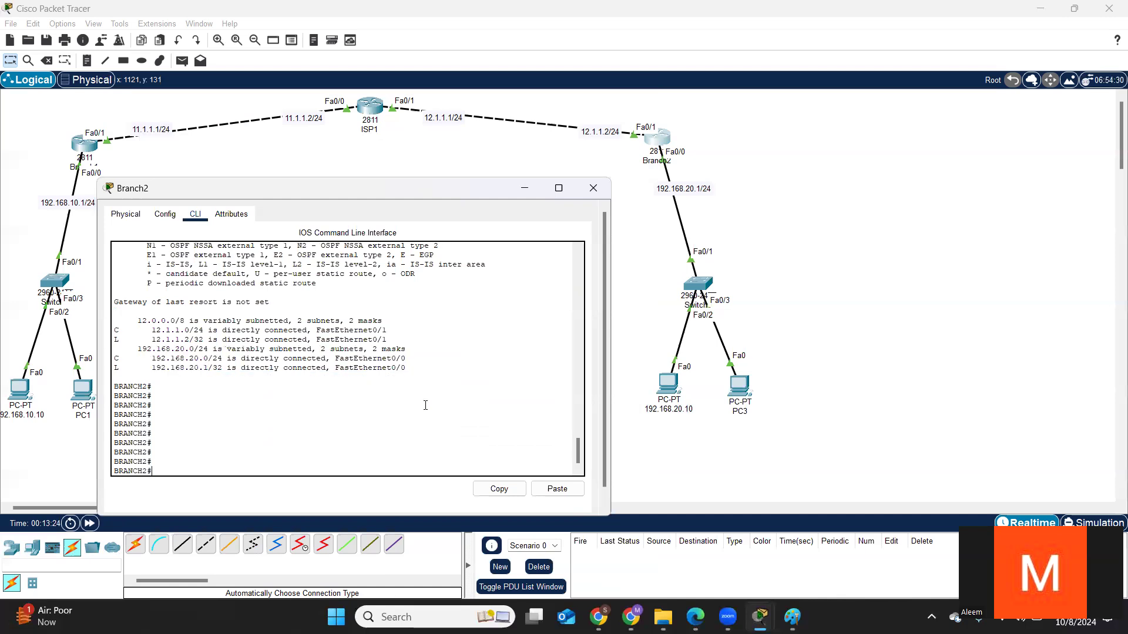
pyautogui.write('nf t')
pyautogui.press('Return')
pyautogui.press('Return')
pyautogui.press('Return')
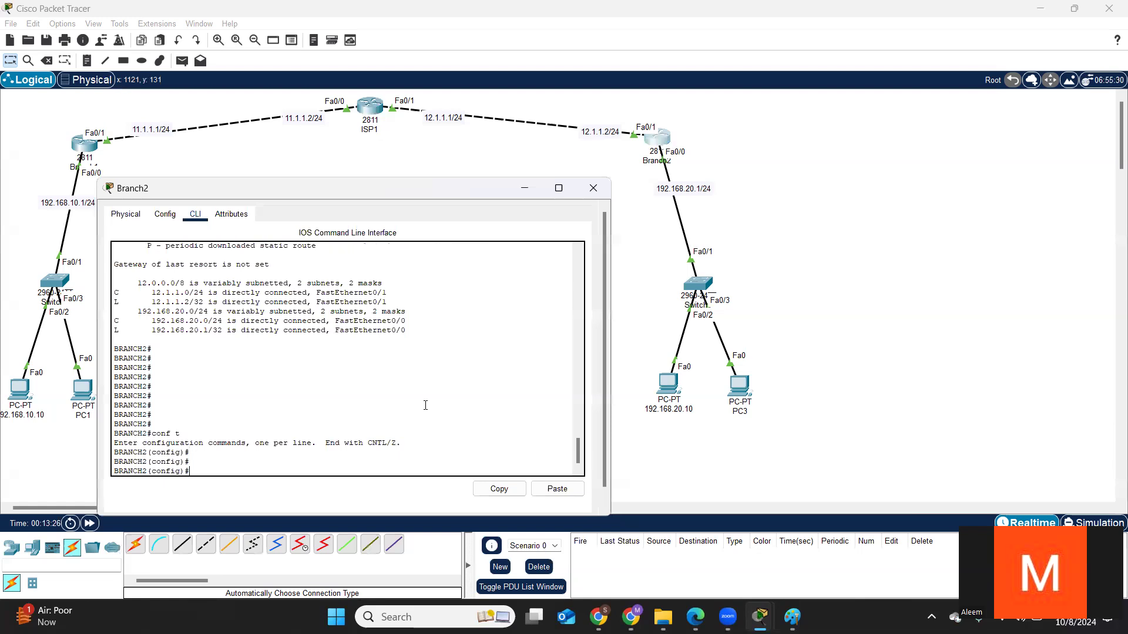
pyautogui.write('rou')
pyautogui.press('Tab')
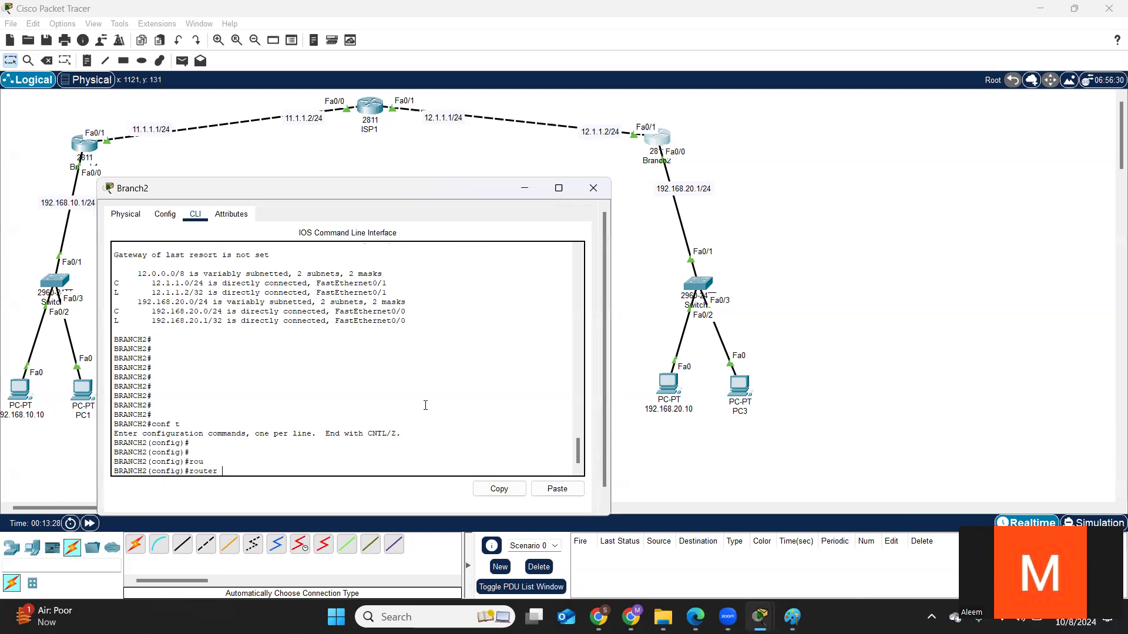
pyautogui.write('r')
pyautogui.press('Tab')
pyautogui.press('Return')
pyautogui.press('Return')
pyautogui.press('Return')
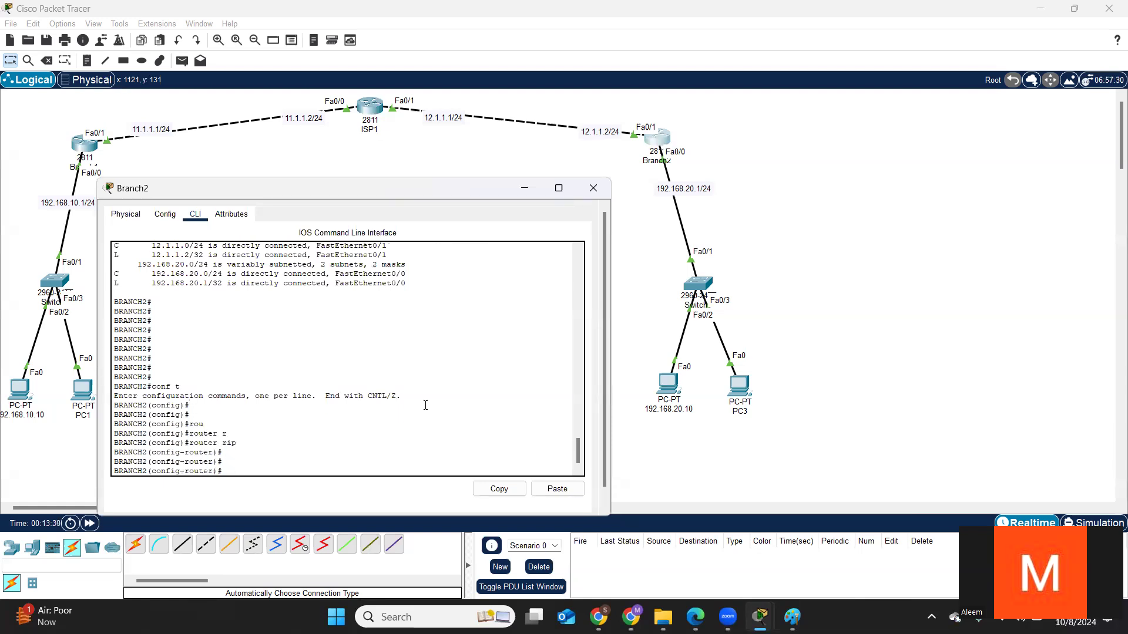
# Step: Add network 192.168.20.0 to Branch2's RIP configuration
pyautogui.write('net')
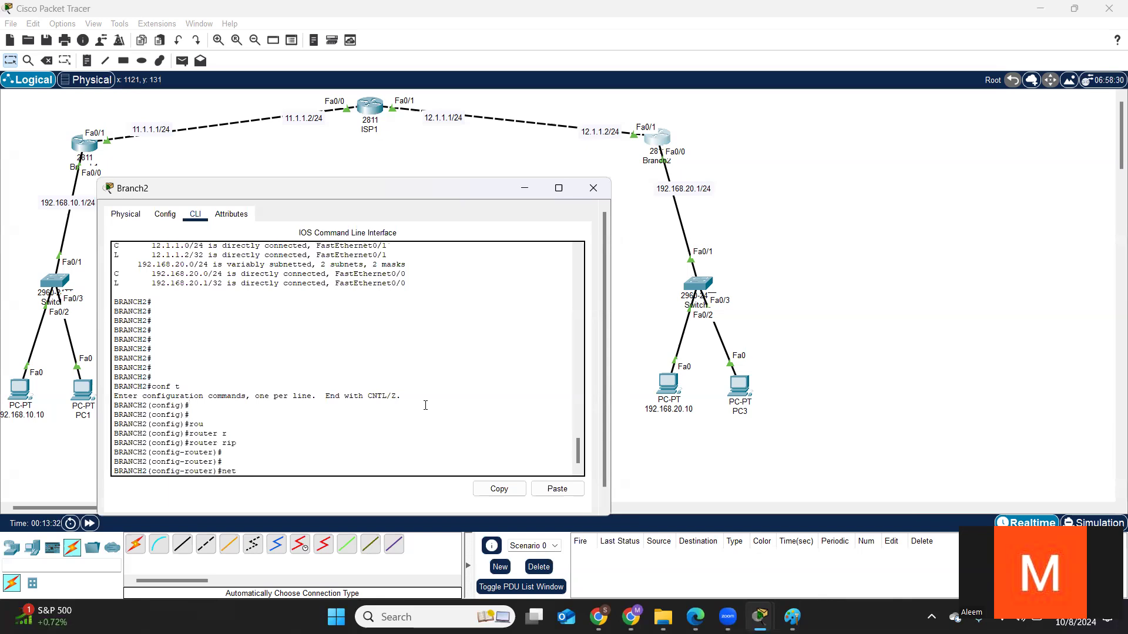
pyautogui.press('Tab')
pyautogui.write('192.168.20')
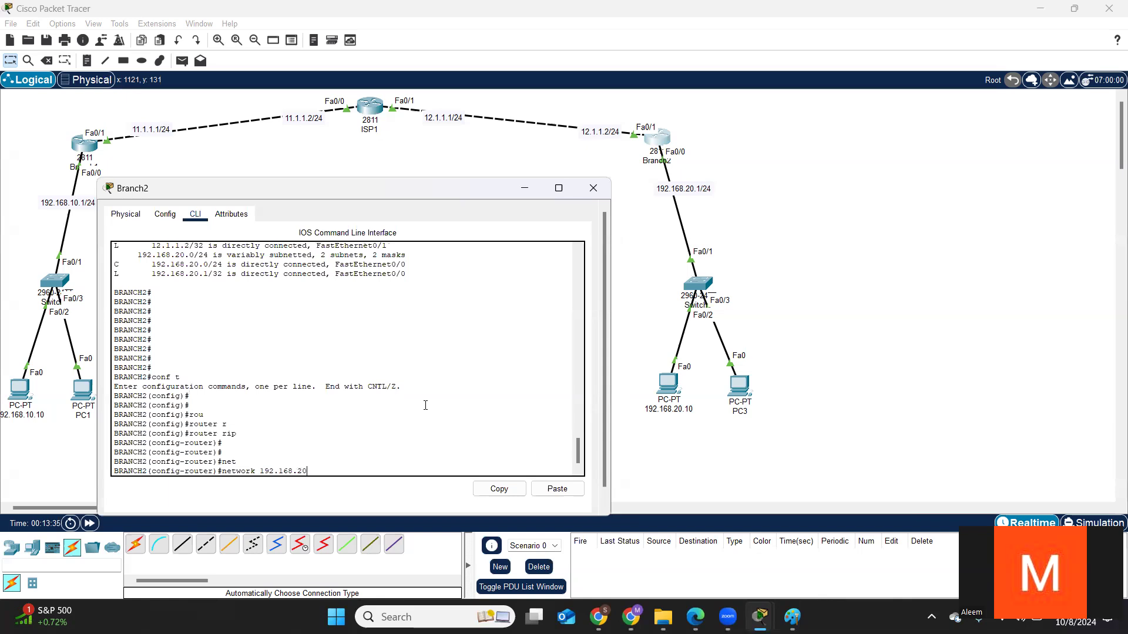
pyautogui.write('.0')
pyautogui.press('Return')
pyautogui.press('Return')
# Step: Add network 12.1.1.0 to Branch2's RIP configuration and return to privileged mode
pyautogui.write('net')
pyautogui.press('Tab')
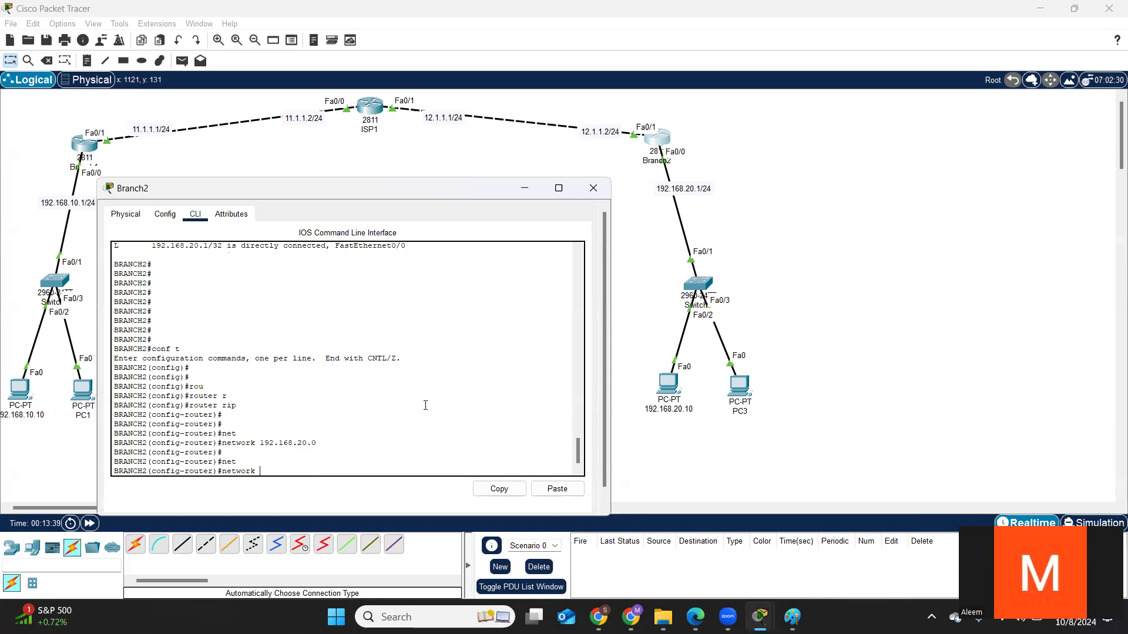
pyautogui.write('12.1.1.0')
pyautogui.press('Return')
pyautogui.press('Return')
pyautogui.press('Return')
pyautogui.press('Return')
pyautogui.press('Return')
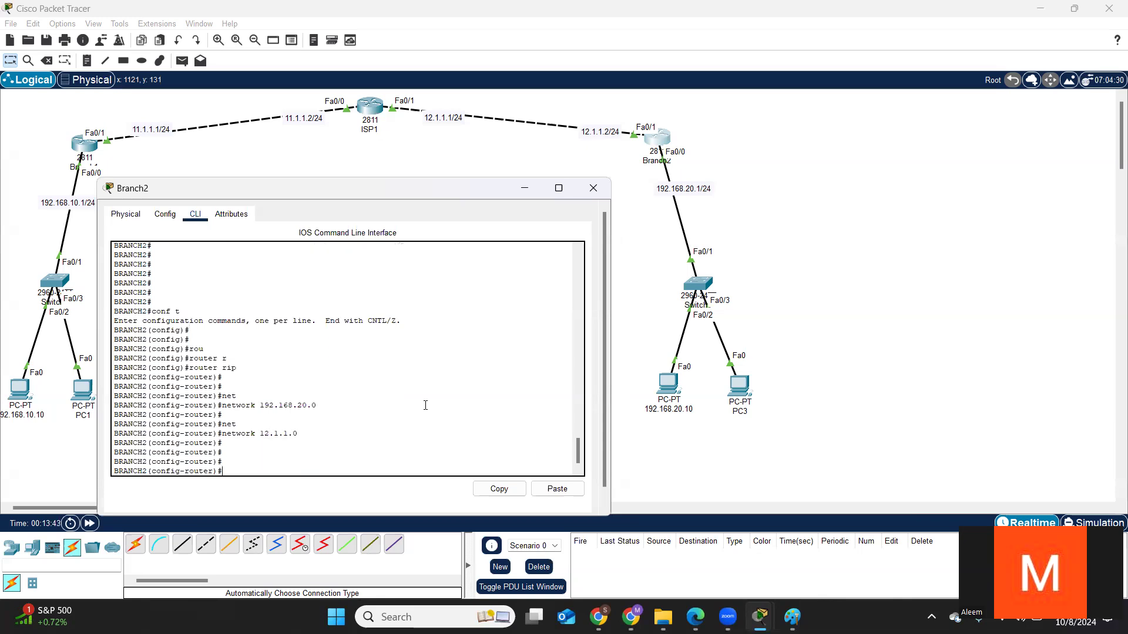
pyautogui.hotkey('ctrl', 'z')
pyautogui.press('Return')
pyautogui.press('Return')
pyautogui.press('Return')
pyautogui.press('Return')
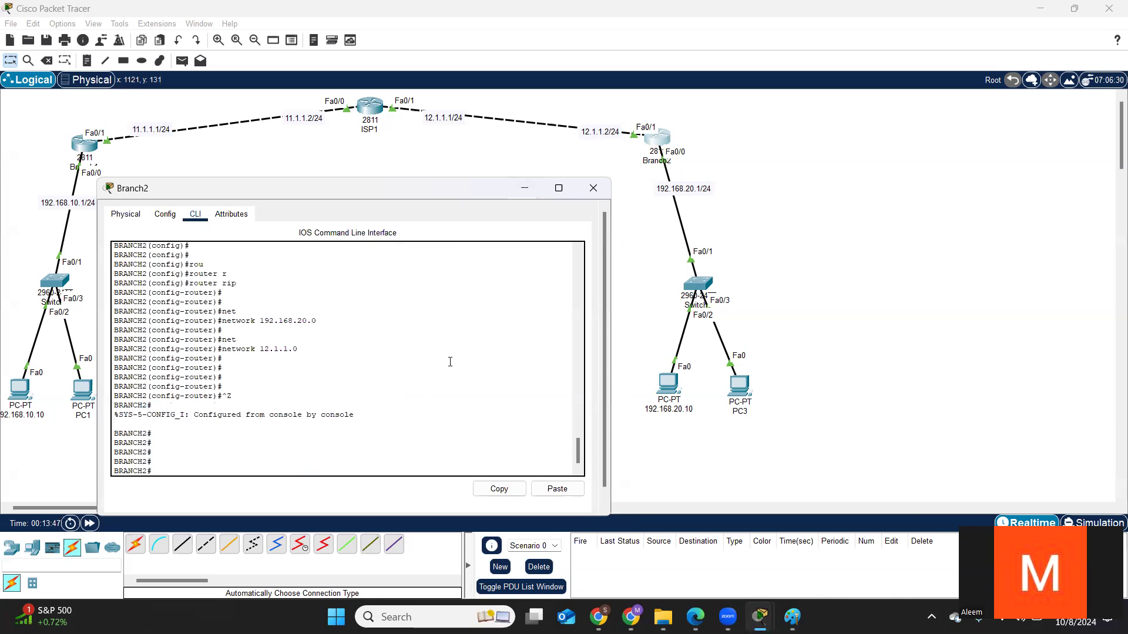
# Step: Review the routes in Branch2's earlier routing table output from before RIP was configured, and return to the current prompt
pyautogui.write('show ip rou')
pyautogui.press('Tab')
pyautogui.press('Return')
pyautogui.press('Return')
pyautogui.press('Return')
pyautogui.press('Return')
pyautogui.press('Return')
pyautogui.press('Return')
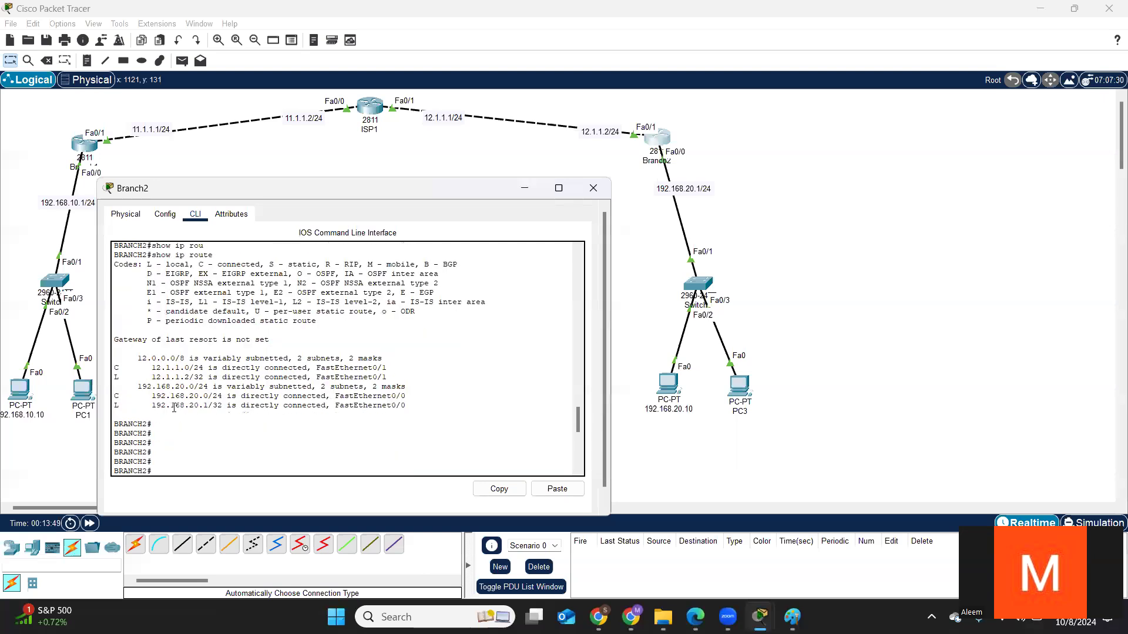
pyautogui.moveTo(406, 406); pyautogui.dragTo(112, 360)
pyautogui.click(441, 375)
pyautogui.press('Return')
pyautogui.press('Return')
pyautogui.press('Return')
pyautogui.press('Return')
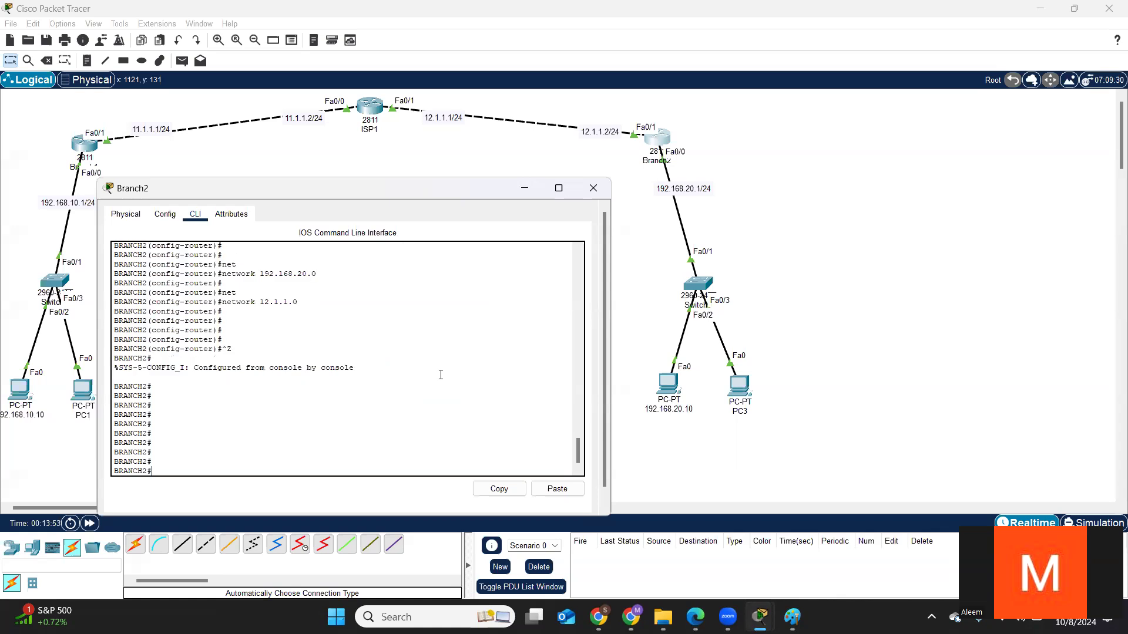
# Step: Display Branch2's current routing table with "show ip route" to check for RIP routes
pyautogui.write('sh')
pyautogui.press('Tab')
pyautogui.write('ou')
pyautogui.press('Tab')
pyautogui.press('Return')
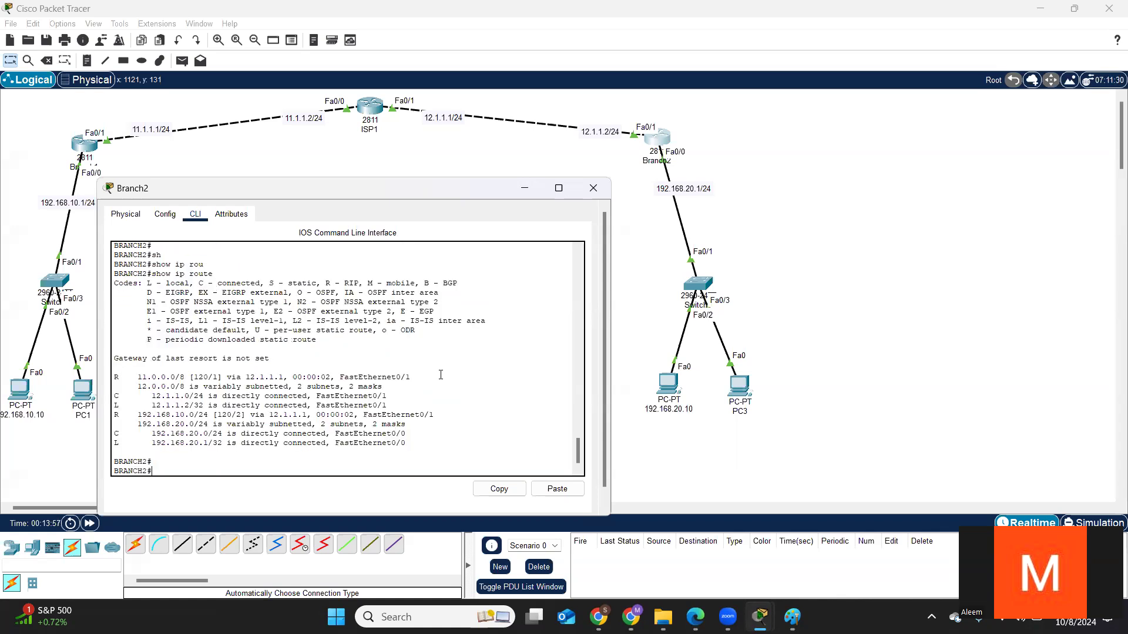
pyautogui.press('Return')
pyautogui.press('Return')
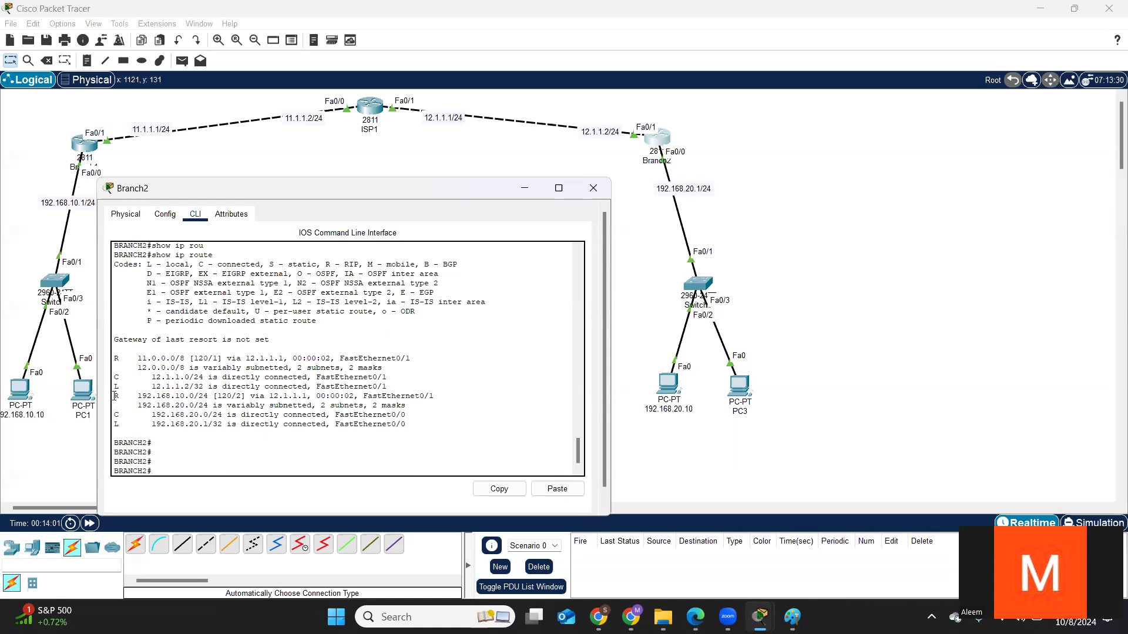
# Step: Examine the 192.168.10.0/24 route in Branch2's routing table and compare its code with the RIP, OSPF, EIGRP and BGP entries in the legend
pyautogui.moveTo(134, 399); pyautogui.dragTo(437, 398)
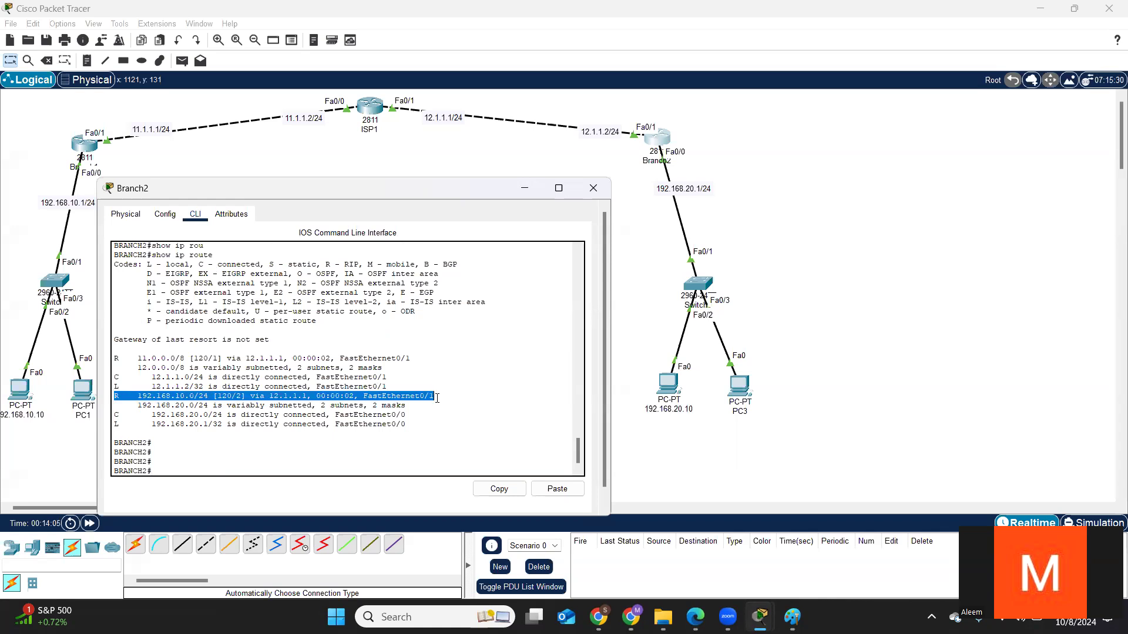
pyautogui.moveTo(324, 264); pyautogui.dragTo(360, 264)
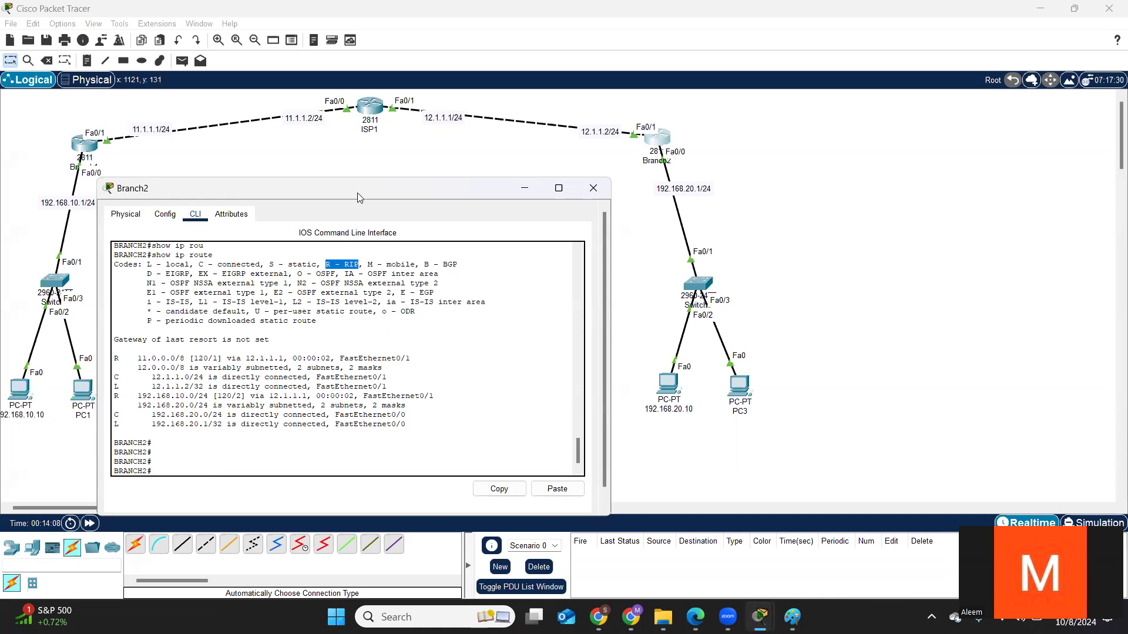
pyautogui.moveTo(357, 179); pyautogui.dragTo(358, 160)
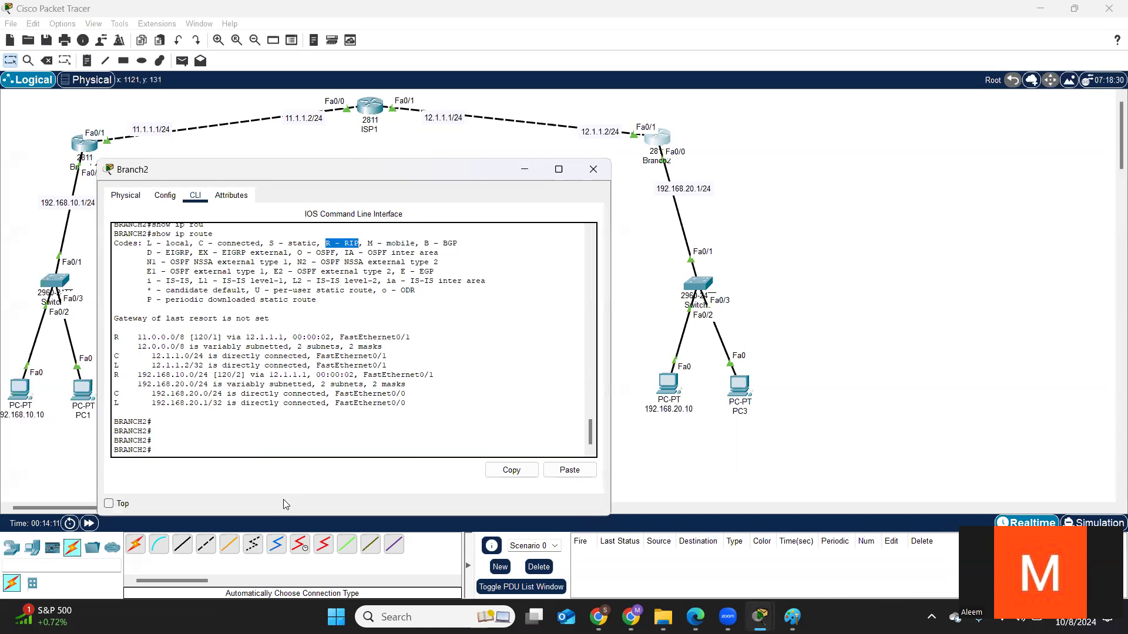
pyautogui.click(385, 308)
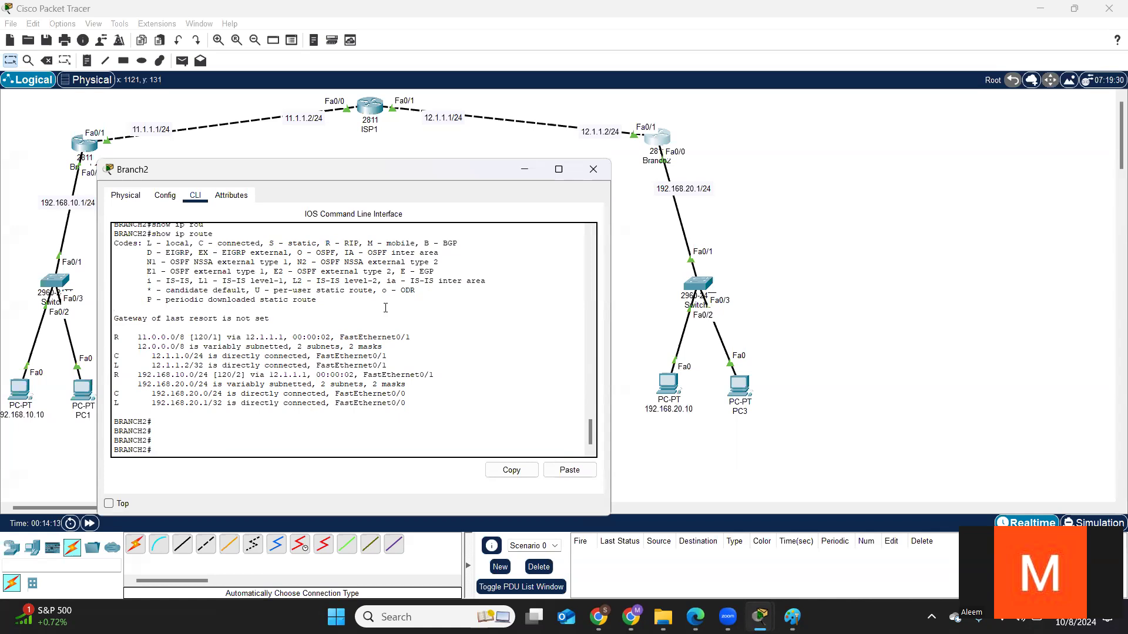
pyautogui.moveTo(344, 243); pyautogui.dragTo(364, 243)
pyautogui.moveTo(297, 253); pyautogui.dragTo(336, 253)
pyautogui.moveTo(148, 253); pyautogui.dragTo(189, 253)
pyautogui.moveTo(424, 243); pyautogui.dragTo(454, 242)
# Step: Examine the R-coded routes to 11.0.0.0/8 and 192.168.10.0/24 in Branch2's routing table, and return to a fresh prompt
pyautogui.doubleClick(113, 339)
pyautogui.doubleClick(120, 376)
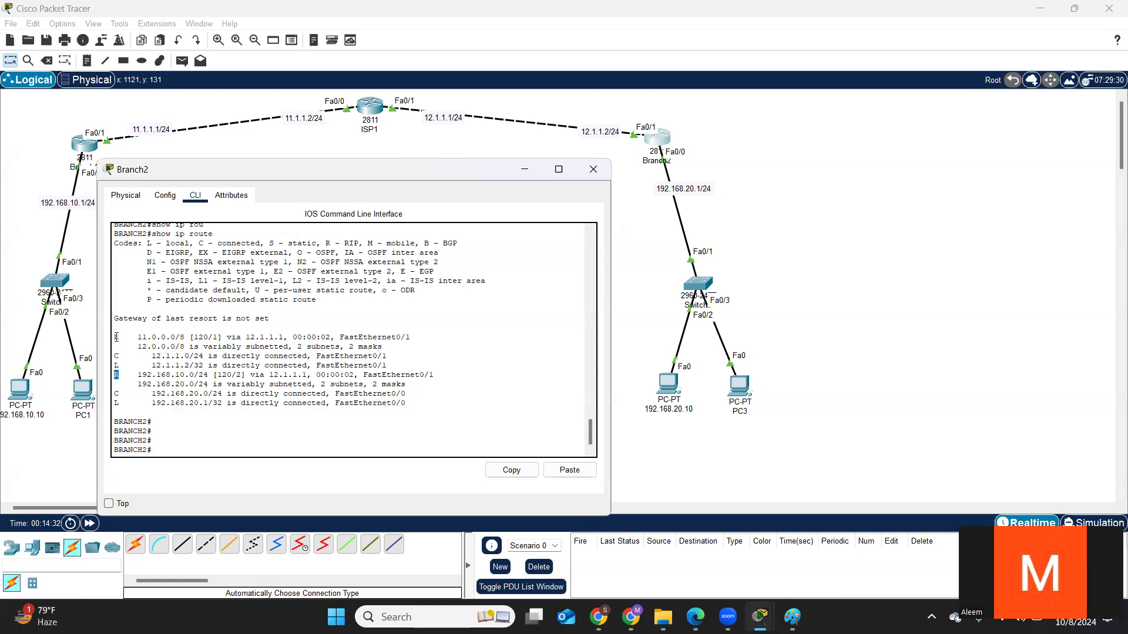
pyautogui.moveTo(116, 338); pyautogui.dragTo(411, 337)
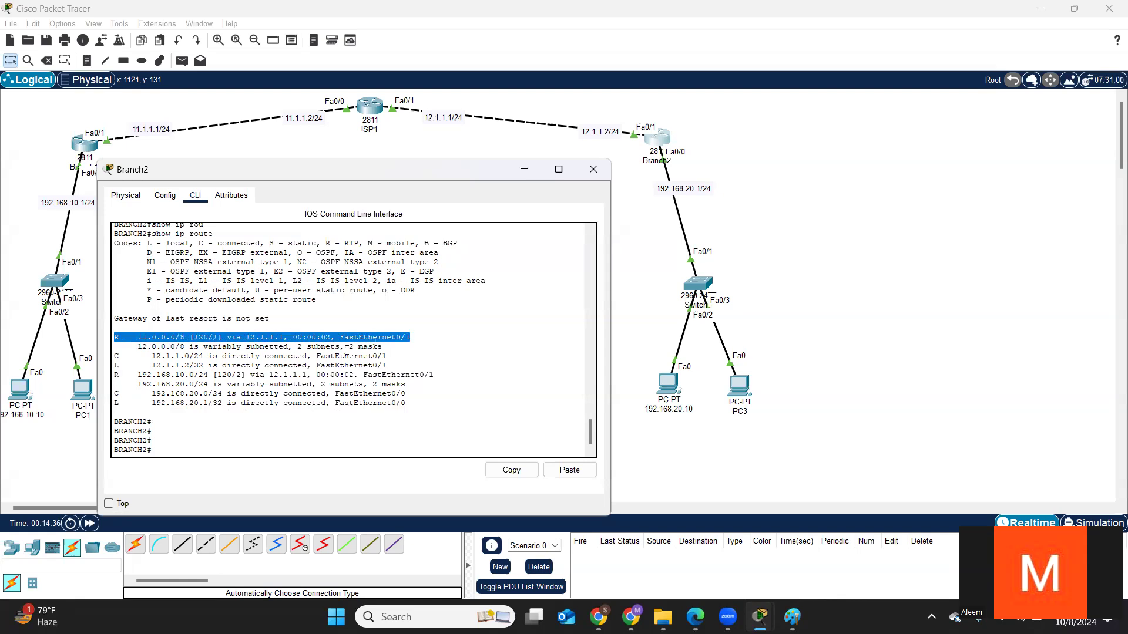
pyautogui.moveTo(116, 375); pyautogui.dragTo(437, 375)
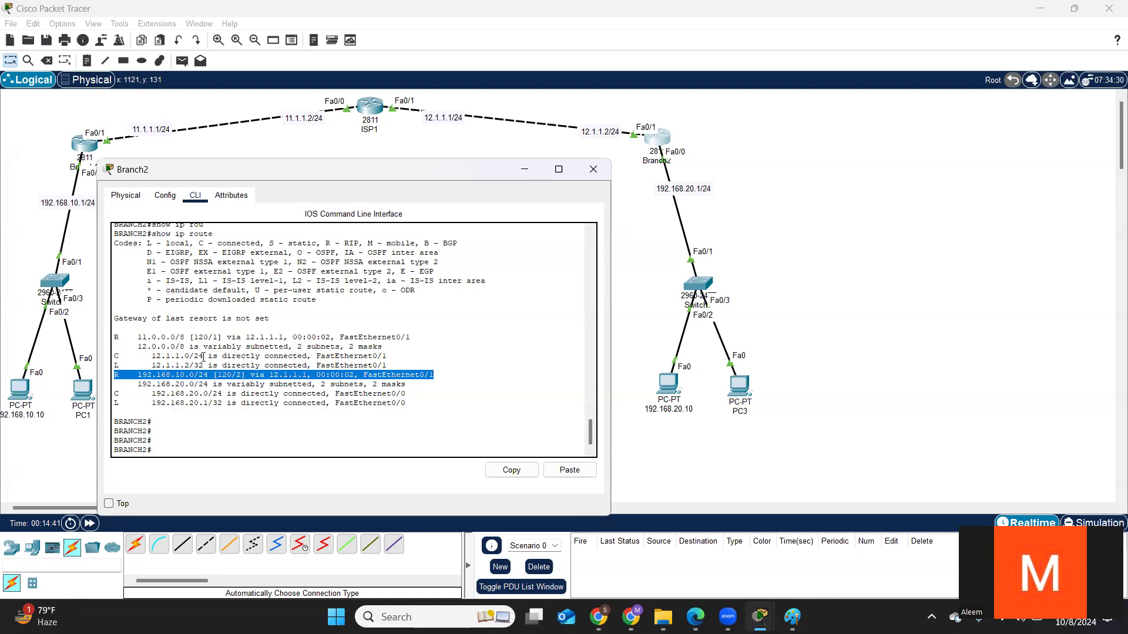
pyautogui.moveTo(185, 337); pyautogui.dragTo(137, 337)
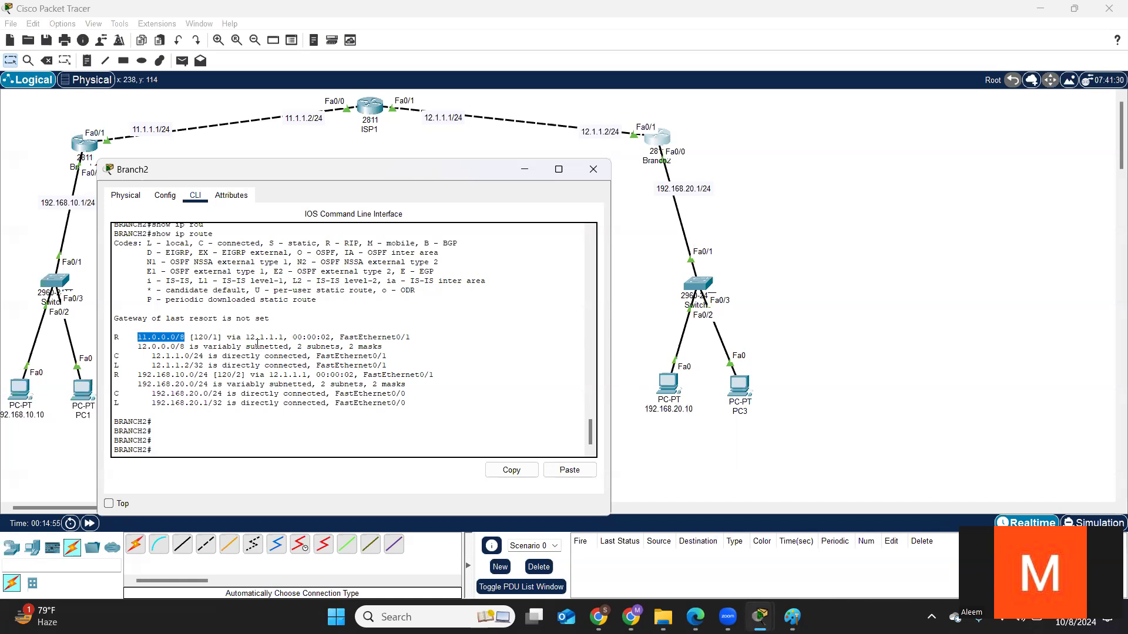
pyautogui.click(419, 327)
pyautogui.press('Return')
pyautogui.press('Return')
pyautogui.press('Return')
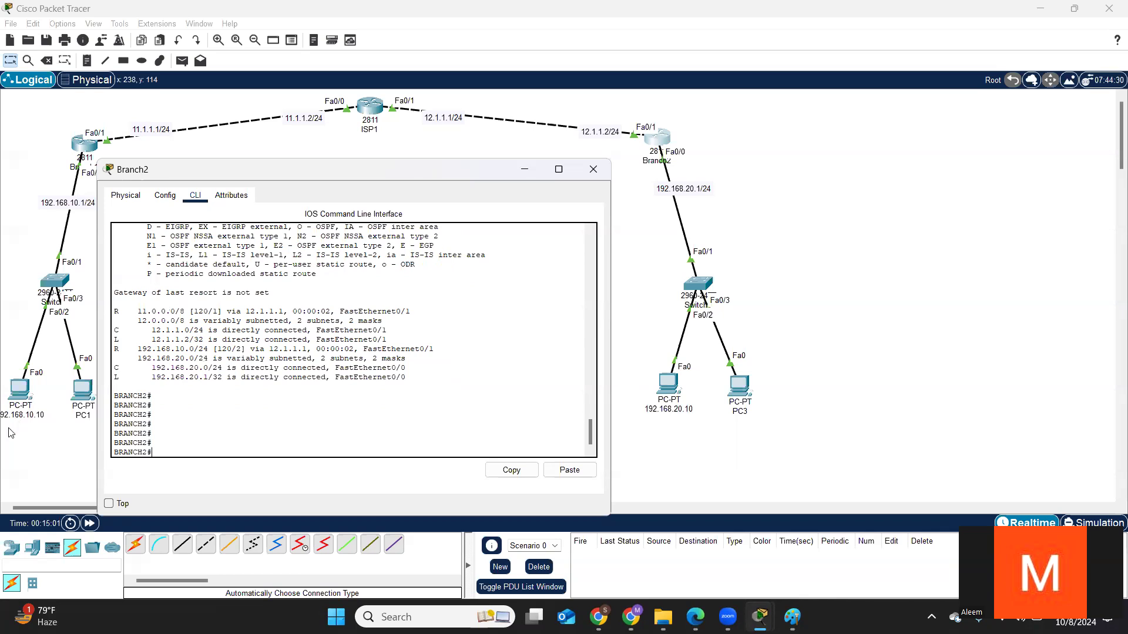
# Step: Switch to Branch1's command line and leave RIP configuration for privileged mode
pyautogui.click(90, 154)
pyautogui.click(89, 154)
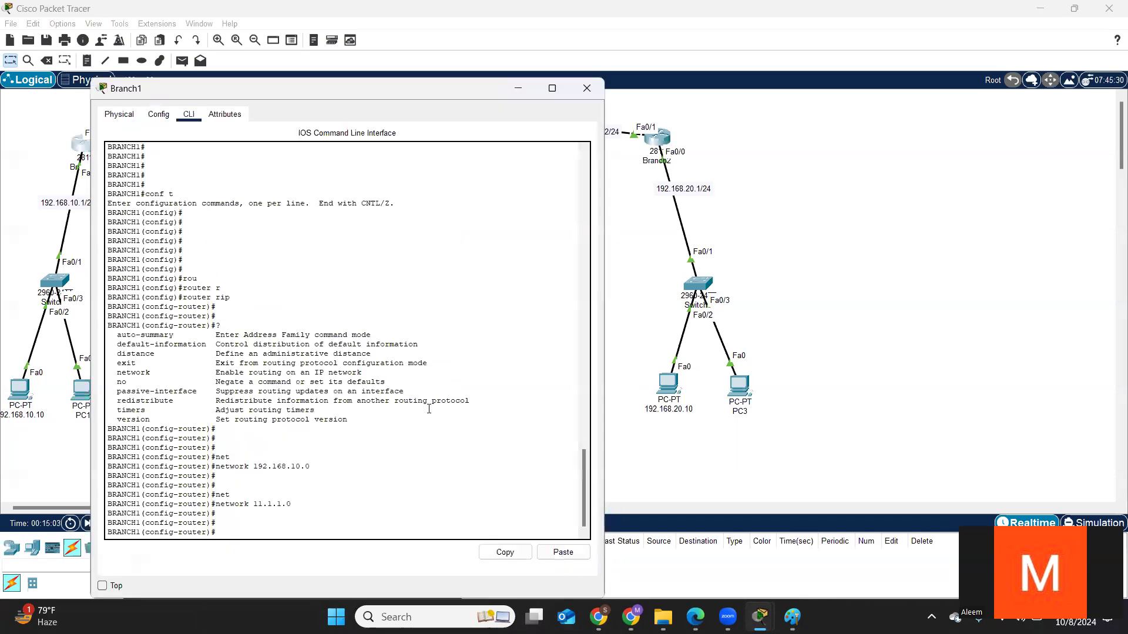
pyautogui.press('Return')
pyautogui.press('Return')
pyautogui.hotkey('ctrl', 'z')
pyautogui.press('Return')
pyautogui.press('Return')
pyautogui.press('Return')
# Step: Display Branch1's routing table with "show ip route" and check the route to 192.168.20.0/24
pyautogui.write('sh')
pyautogui.press('Tab')
pyautogui.write('ip rou')
pyautogui.press('Tab')
pyautogui.press('Return')
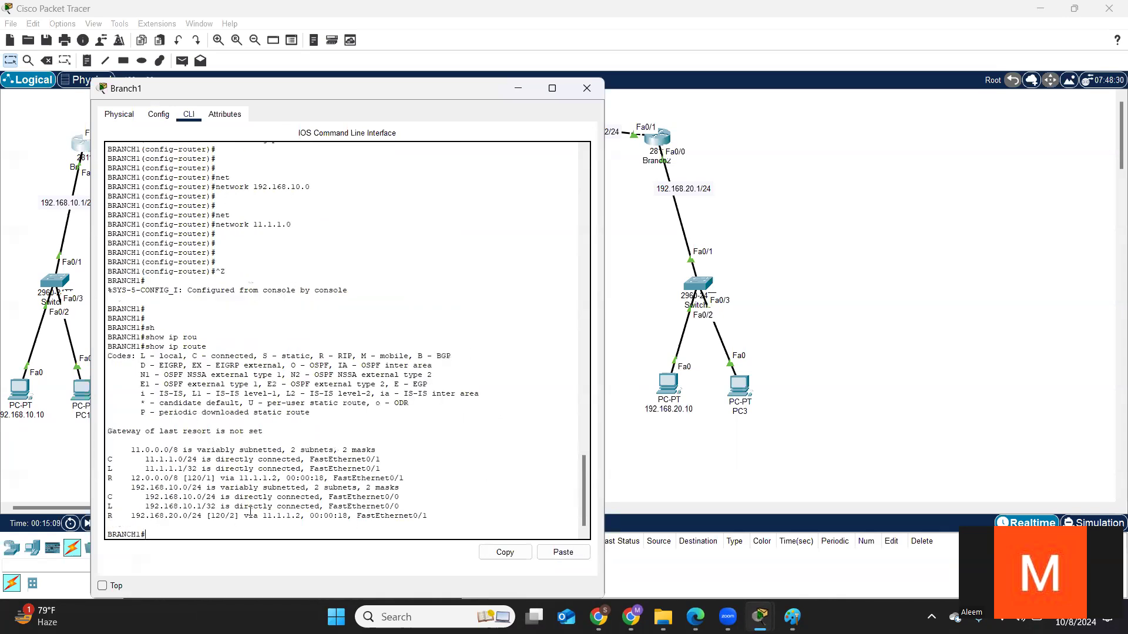
pyautogui.moveTo(130, 516); pyautogui.dragTo(431, 517)
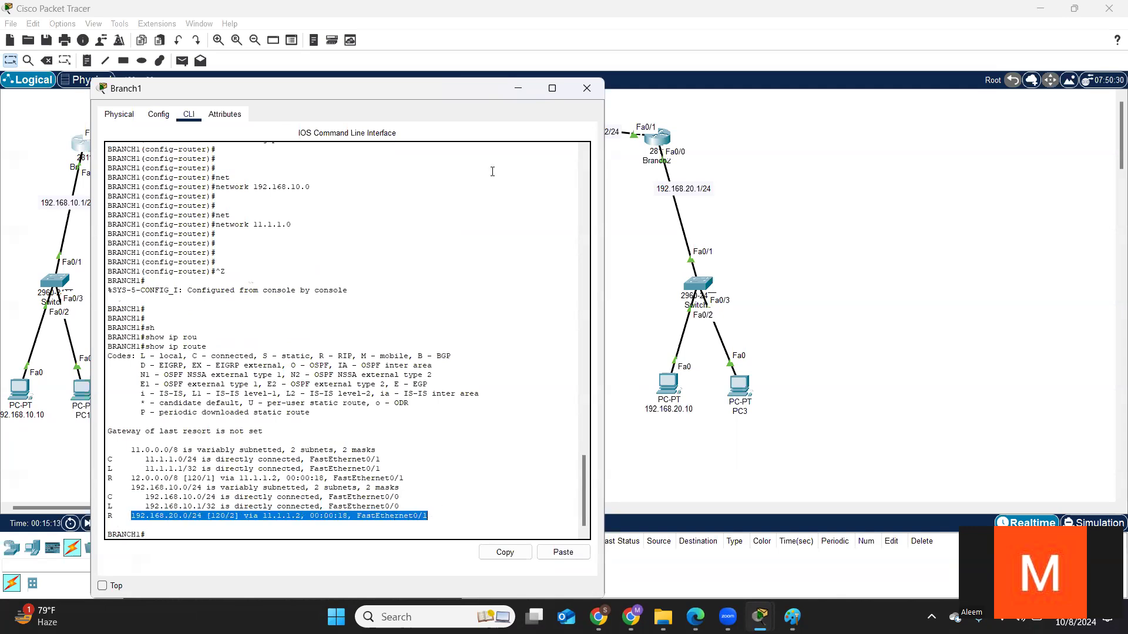
pyautogui.click(517, 89)
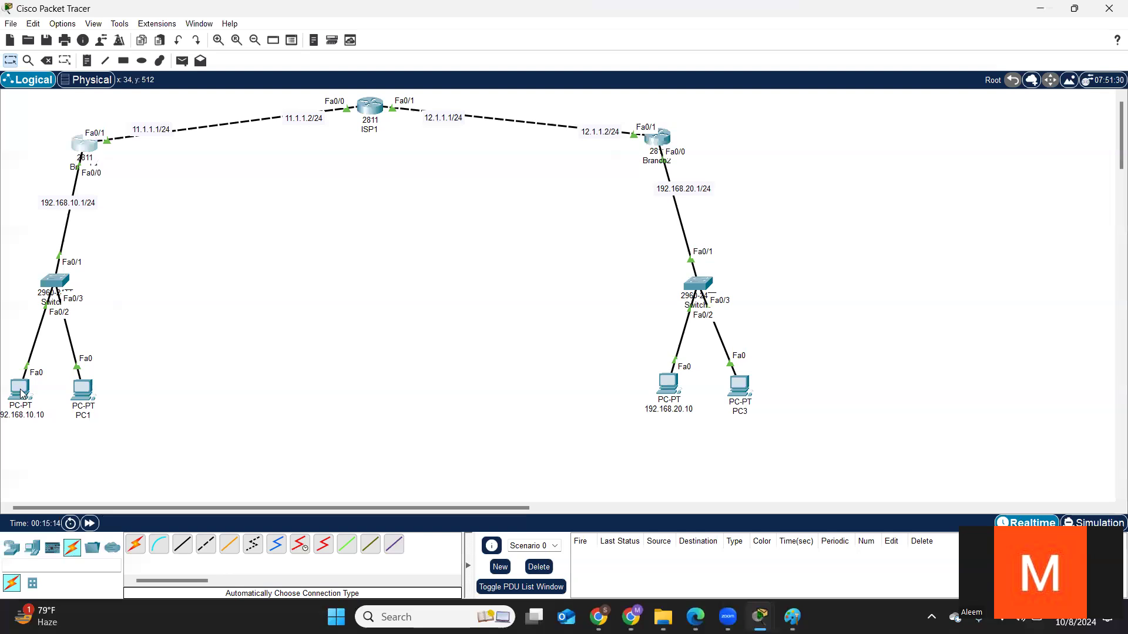
# Step: Ping 192.168.20.10 from the command prompt of PC 192.168.10.10 to test connectivity between the branches
pyautogui.click(21, 390)
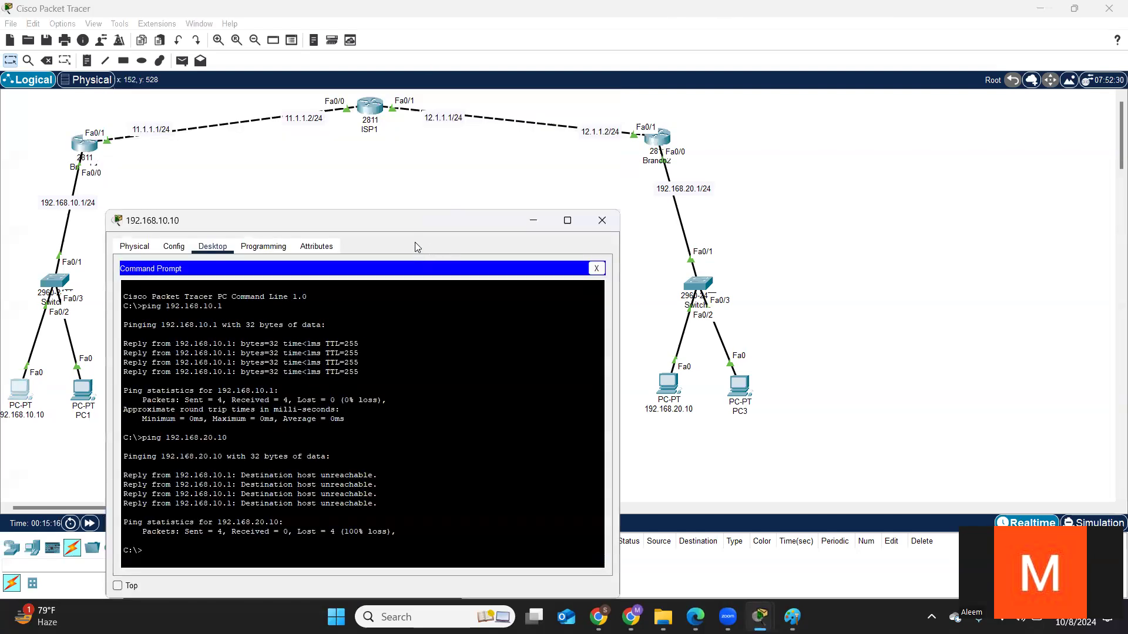
pyautogui.moveTo(421, 226); pyautogui.dragTo(477, 181)
pyautogui.press('Return')
pyautogui.press('Return')
pyautogui.press('Return')
pyautogui.press('Return')
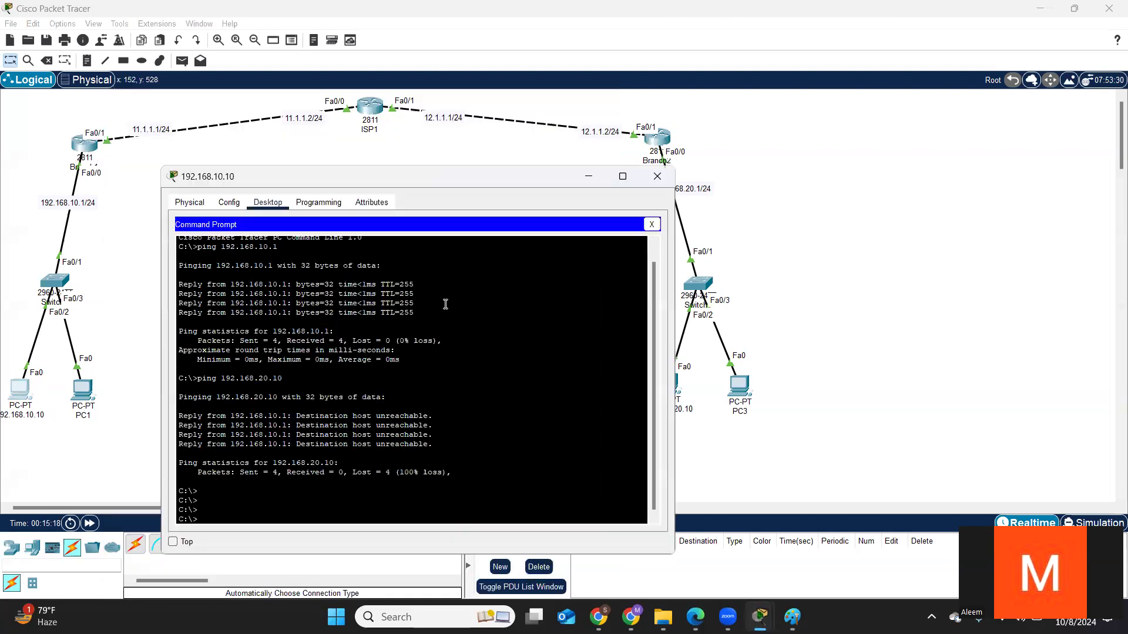
pyautogui.press('Up')
pyautogui.press('Return')
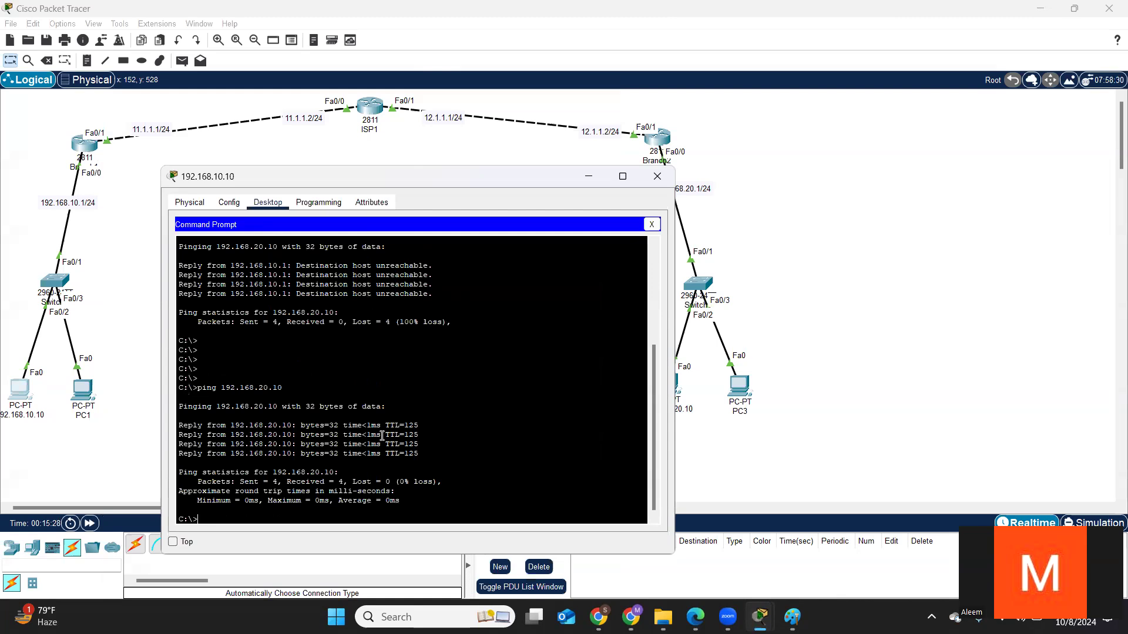
# Step: Display Branch1's RIP configuration with "show running-config | section rip"
pyautogui.click(90, 148)
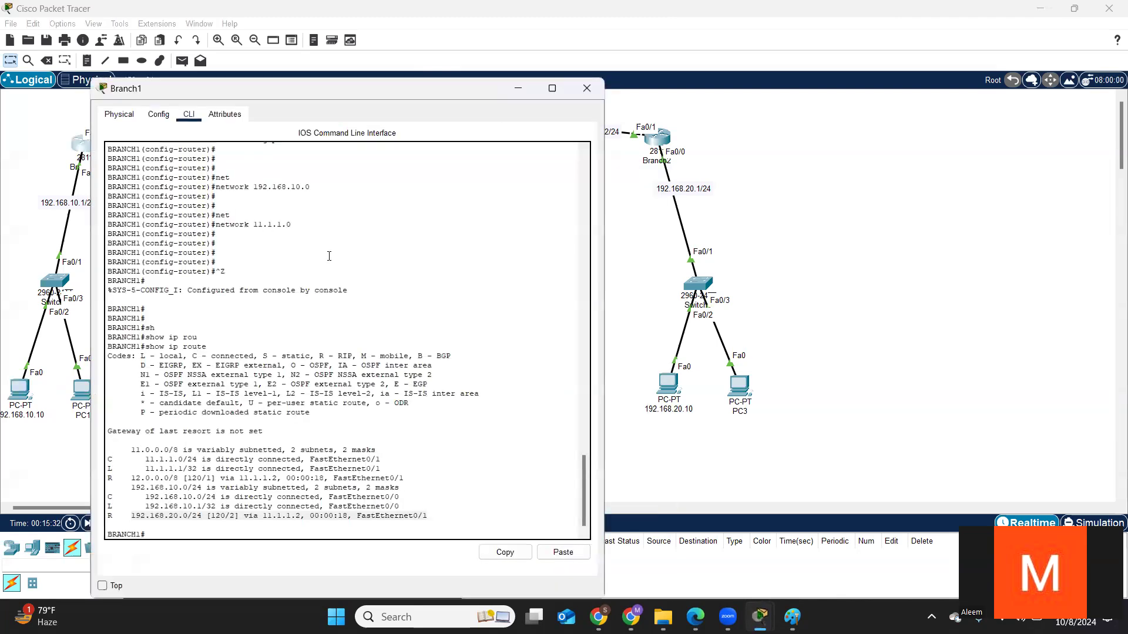
pyautogui.scroll(6, 329, 256)
pyautogui.scroll(-6, 353, 341)
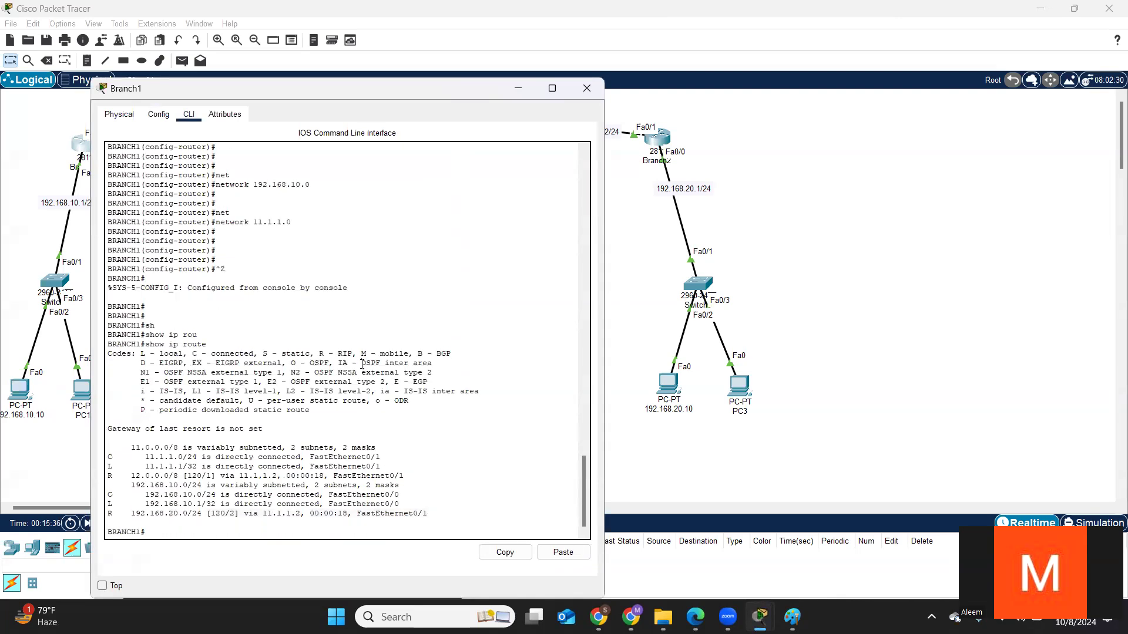
pyautogui.press('Return')
pyautogui.press('Return')
pyautogui.press('Return')
pyautogui.press('Return')
pyautogui.write('sh')
pyautogui.press('Tab')
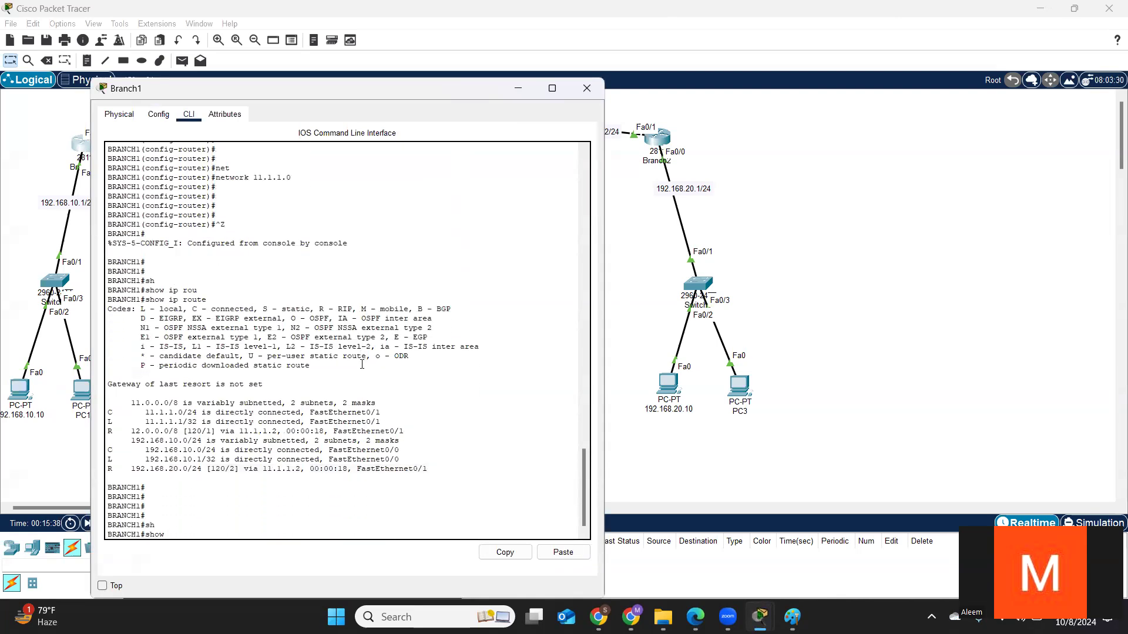
pyautogui.write('r')
pyautogui.press('Tab')
pyautogui.write('| se')
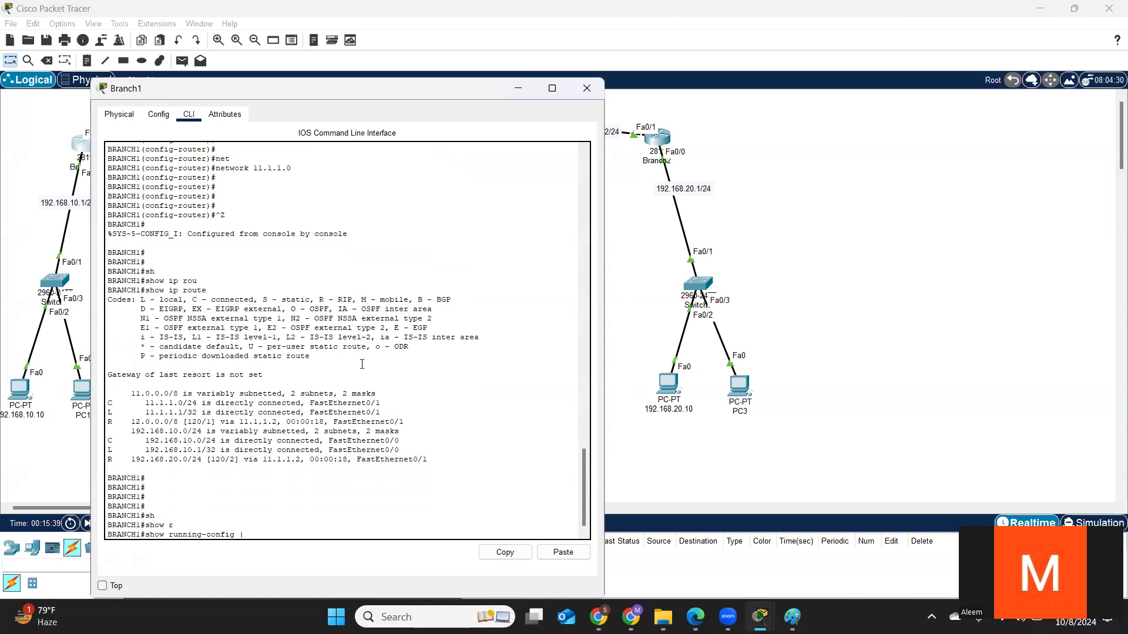
pyautogui.press('Tab')
pyautogui.write('rip')
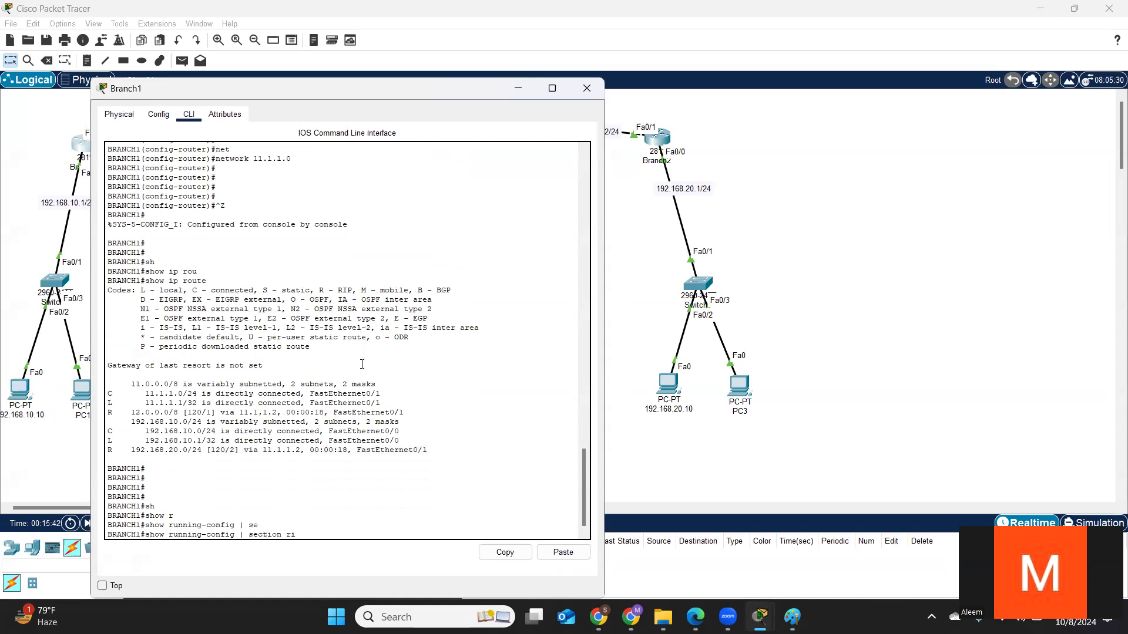
pyautogui.press('Return')
# Step: Review the network statements under "router rip" in Branch1's output and put the router window away
pyautogui.press('Return')
pyautogui.press('Return')
pyautogui.press('Return')
pyautogui.press('Return')
pyautogui.press('Return')
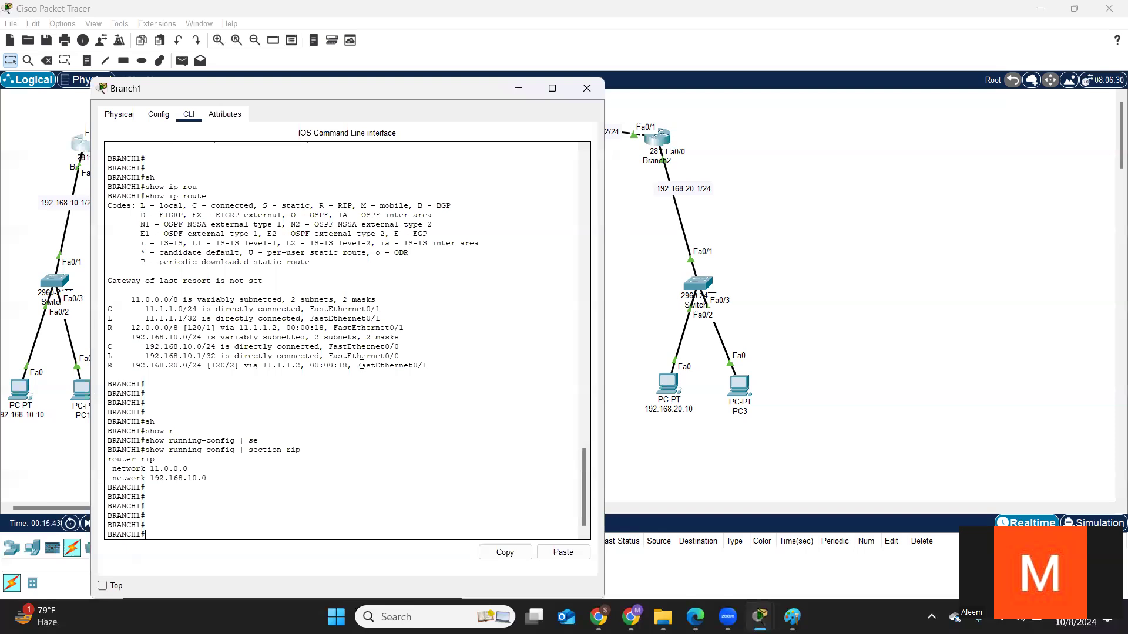
pyautogui.moveTo(207, 478); pyautogui.dragTo(101, 460)
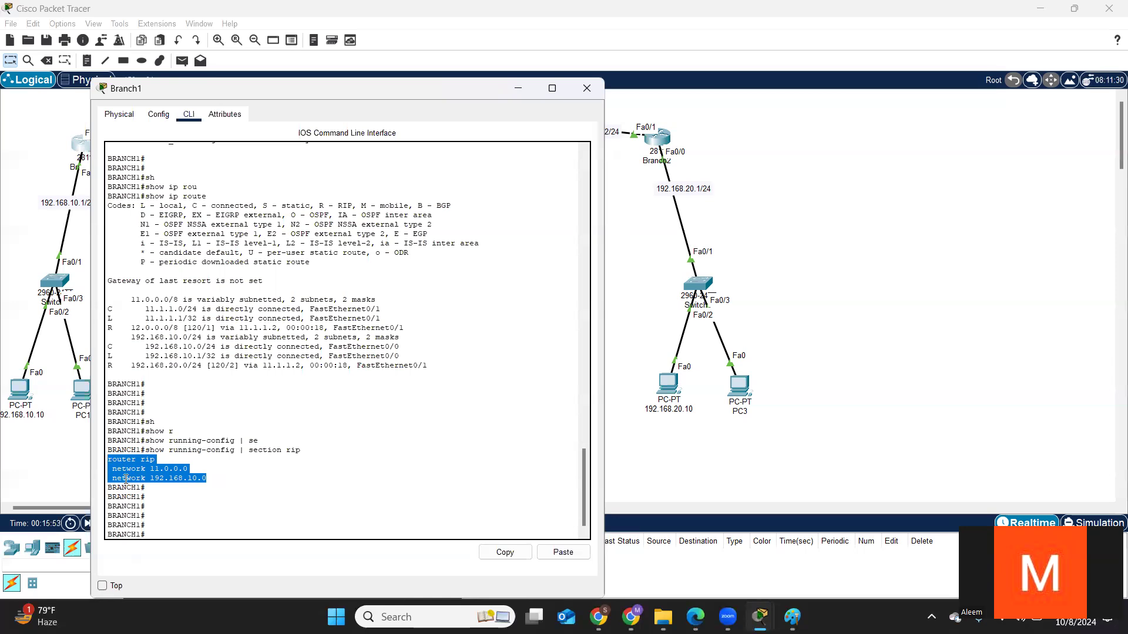
pyautogui.click(187, 478)
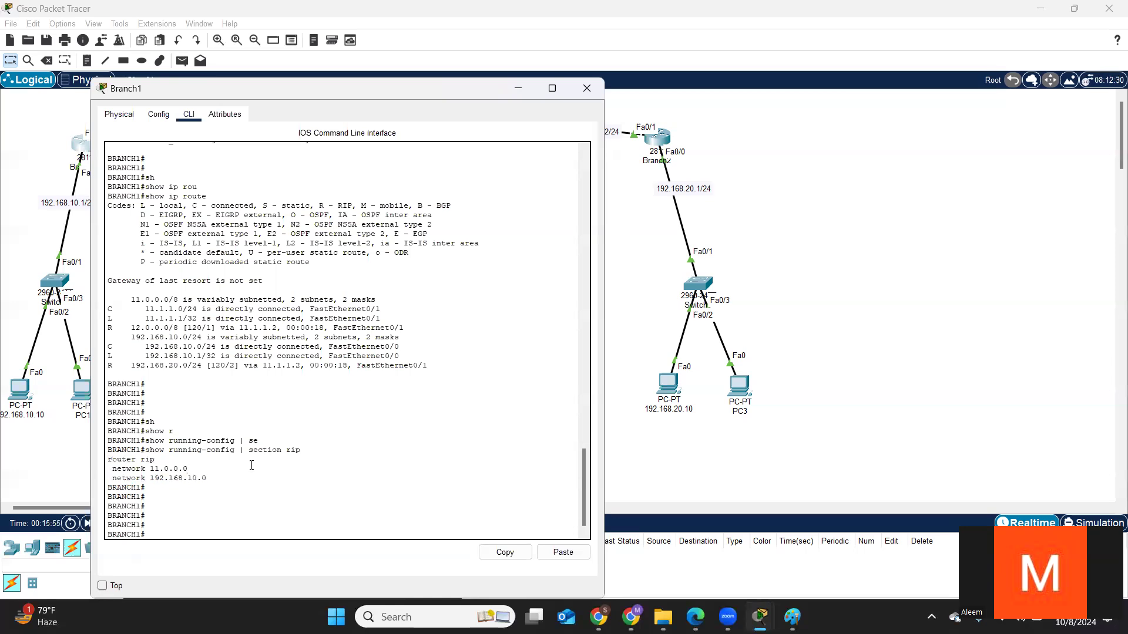
pyautogui.click(525, 90)
# Step: Ping 192.168.20.20 from the command prompt of PC 192.168.10.10
pyautogui.click(24, 391)
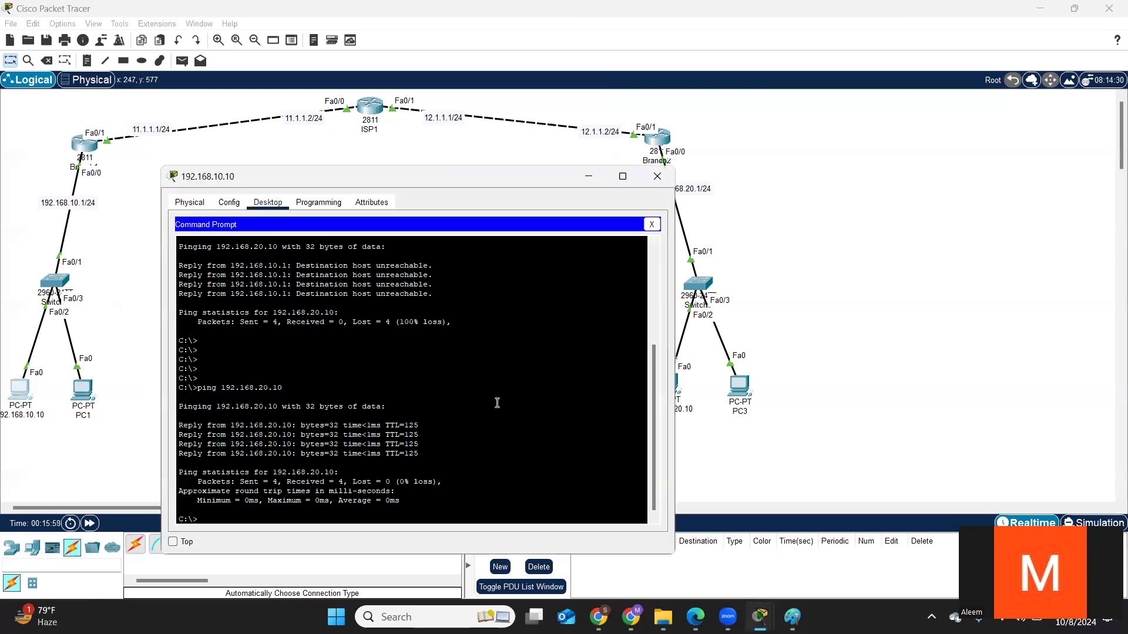
pyautogui.press('Return')
pyautogui.press('Return')
pyautogui.press('Up')
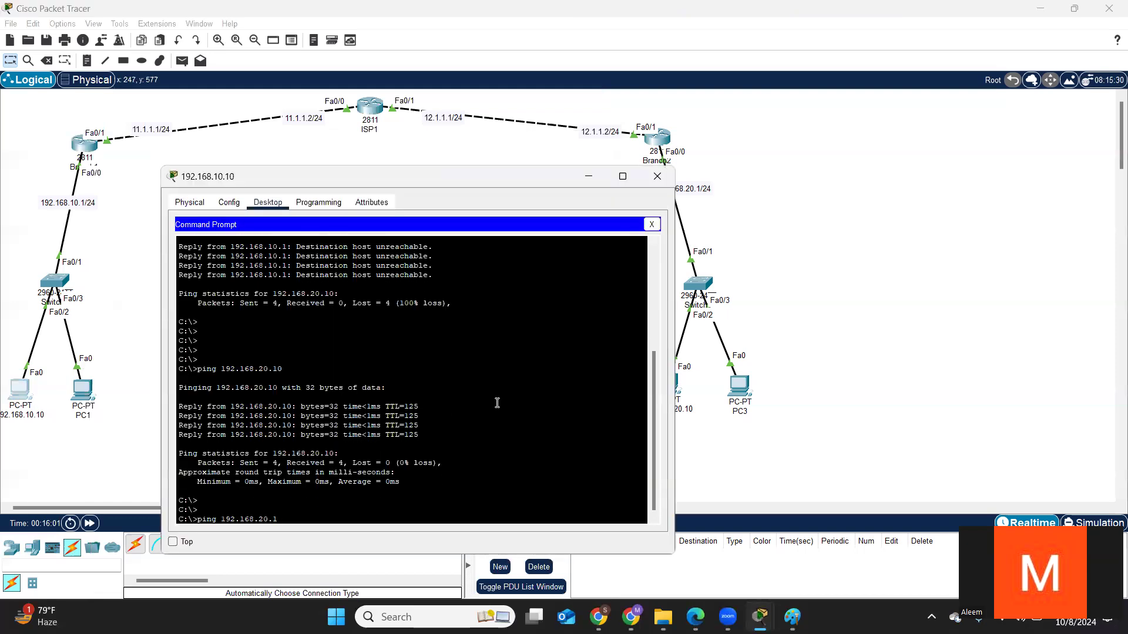
pyautogui.press('BackSpace')
pyautogui.write('20')
pyautogui.press('Return')
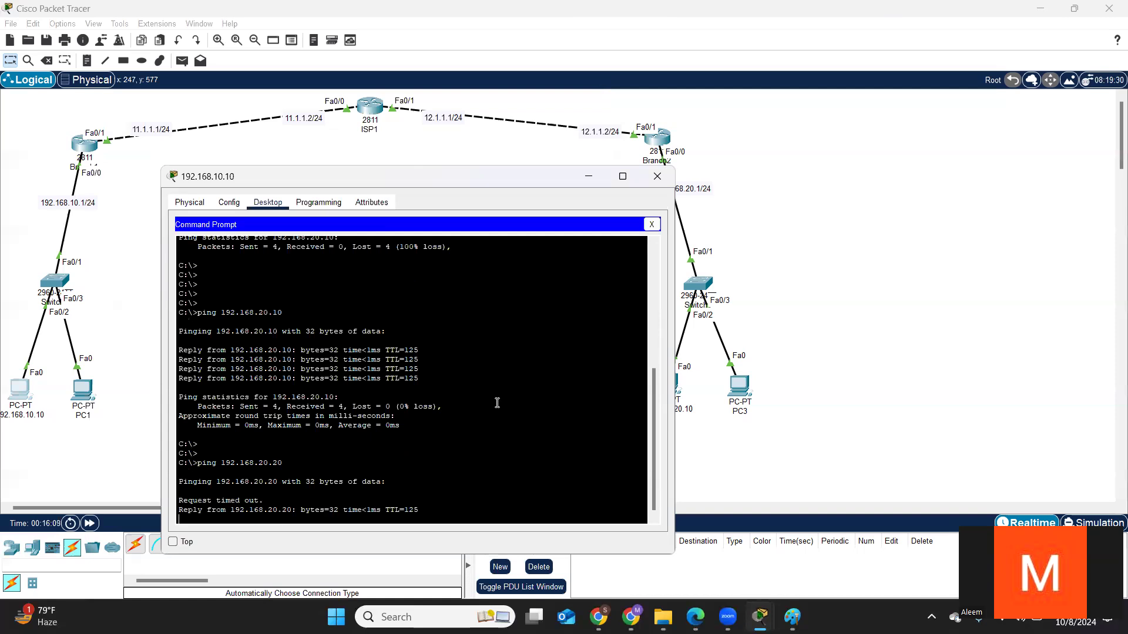
# Step: Trace the route from PC 192.168.10.10 to 192.168.20.10 with "tracert" and compare each hop with the topology's addresses
pyautogui.write('tracert 192.168.20.10')
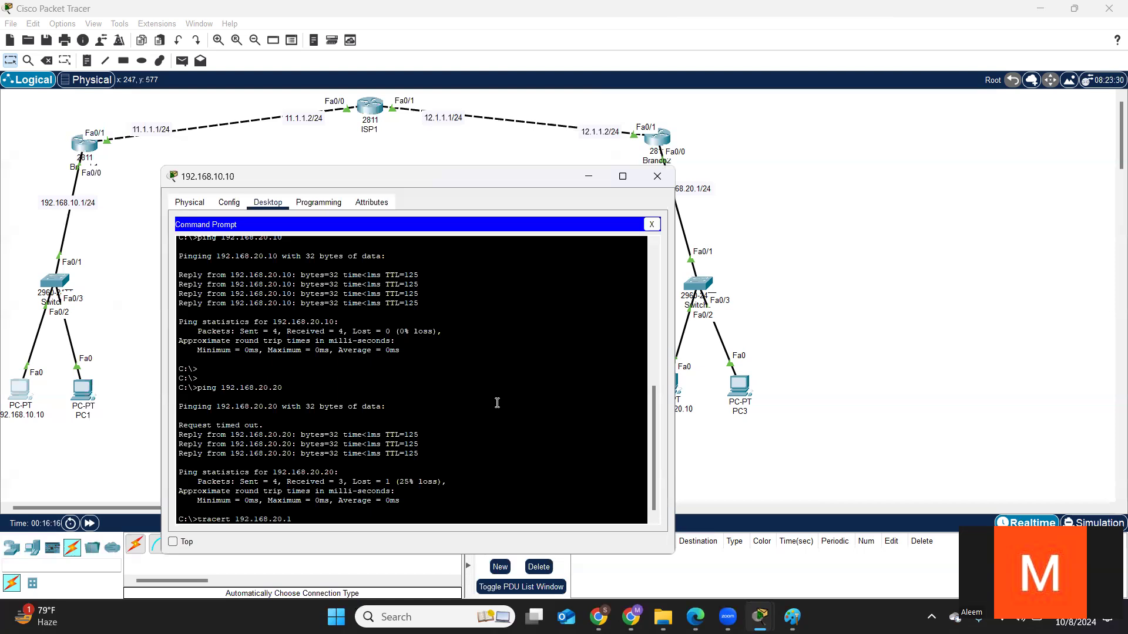
pyautogui.press('Return')
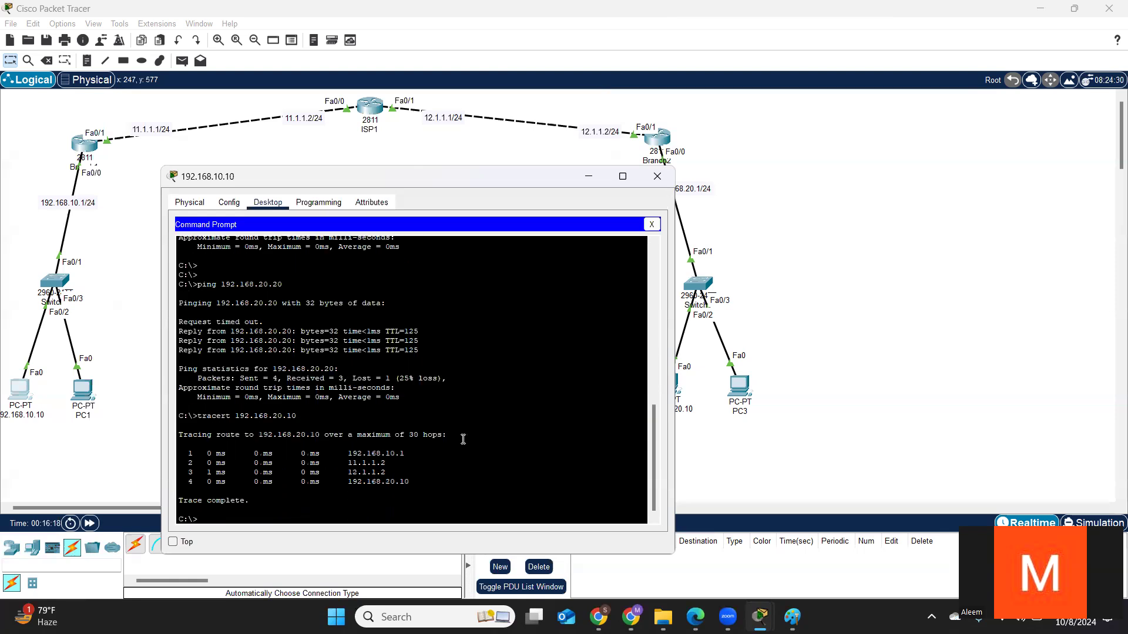
pyautogui.moveTo(404, 453); pyautogui.dragTo(349, 451)
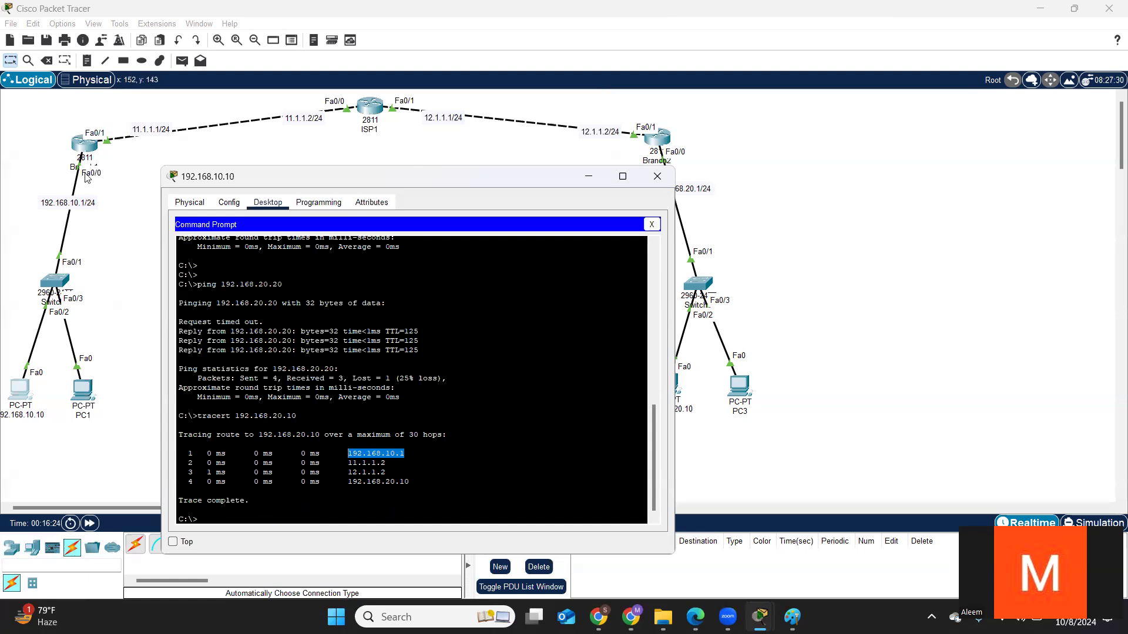
pyautogui.moveTo(395, 464); pyautogui.dragTo(347, 464)
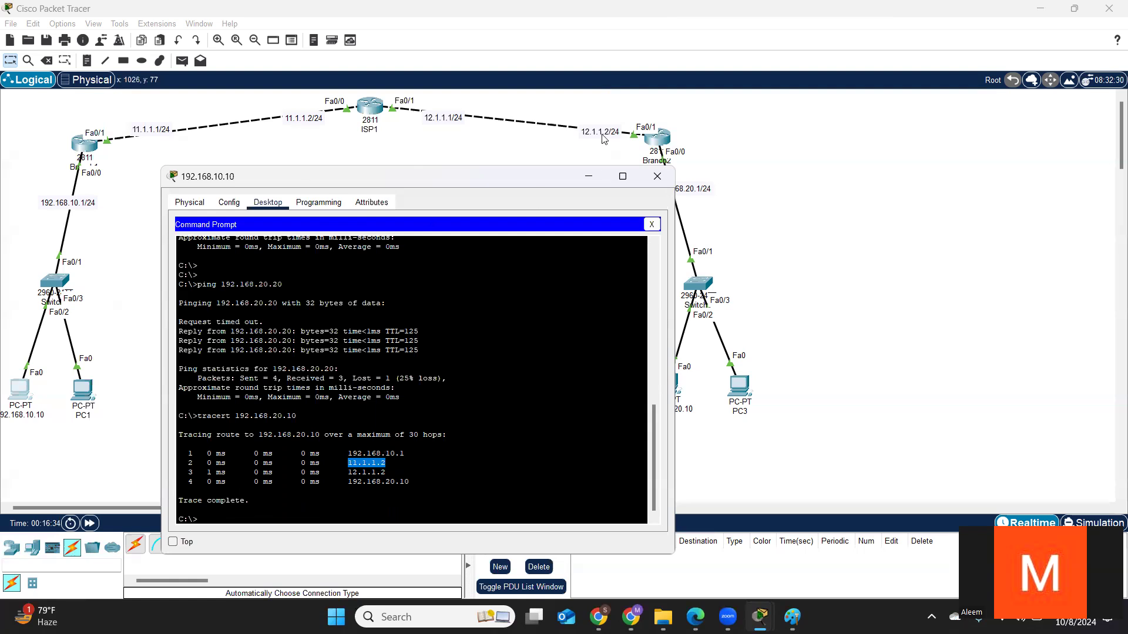
pyautogui.moveTo(386, 472); pyautogui.dragTo(347, 473)
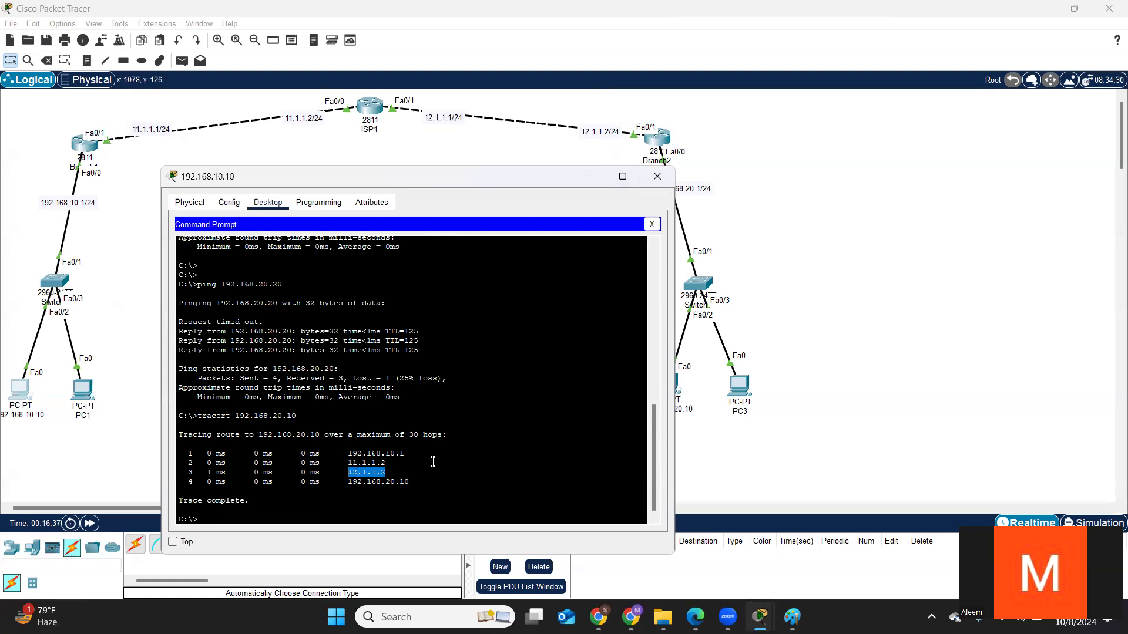
pyautogui.moveTo(414, 482); pyautogui.dragTo(179, 454)
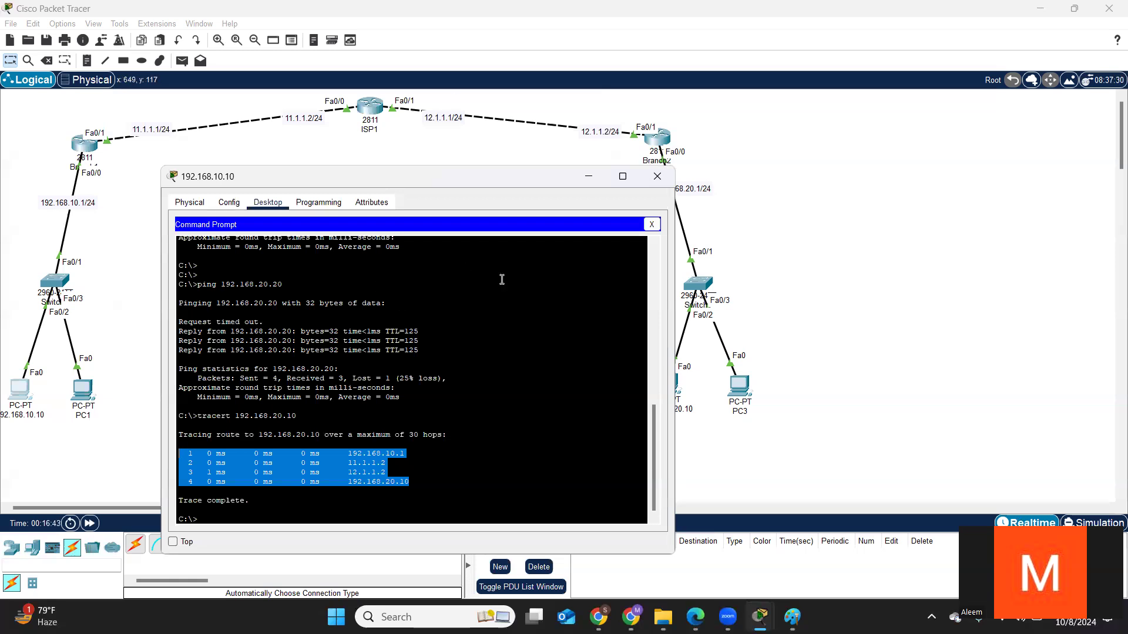
pyautogui.click(587, 177)
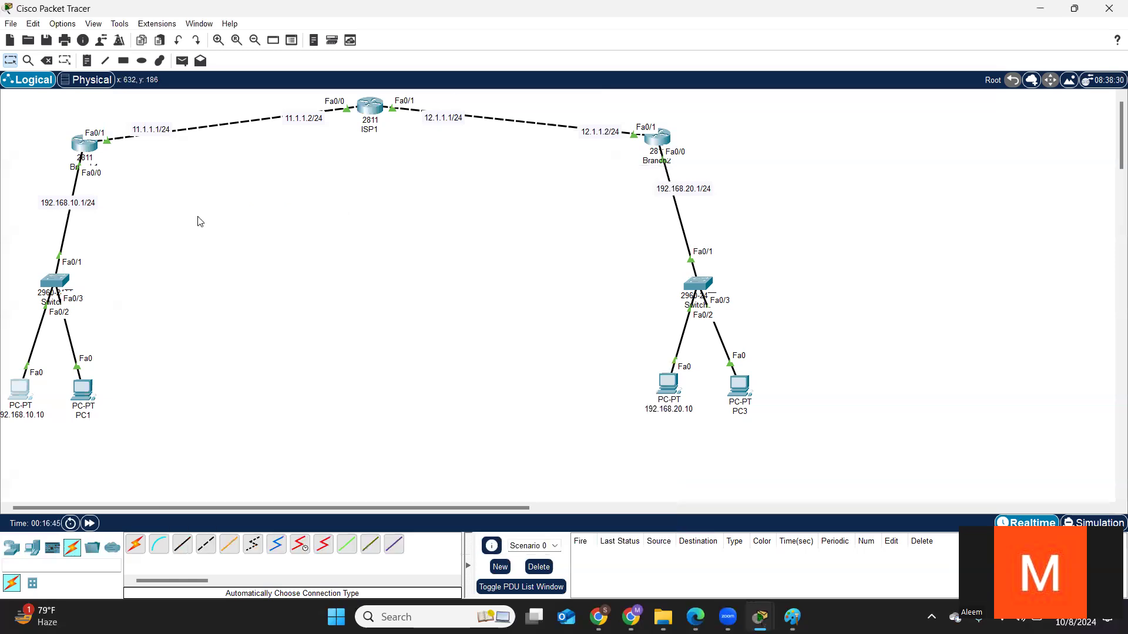
# Step: Open Branch1's command line and move its window clear of the routers and link addresses in the topology
pyautogui.click(78, 147)
pyautogui.click(523, 364)
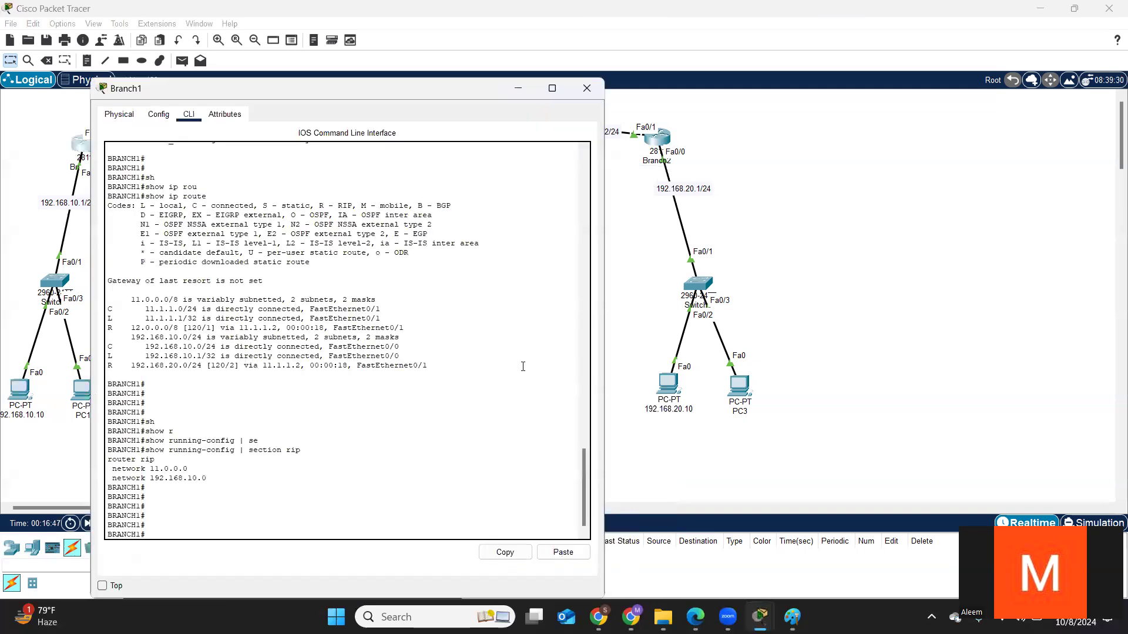
pyautogui.moveTo(429, 78); pyautogui.dragTo(376, 218)
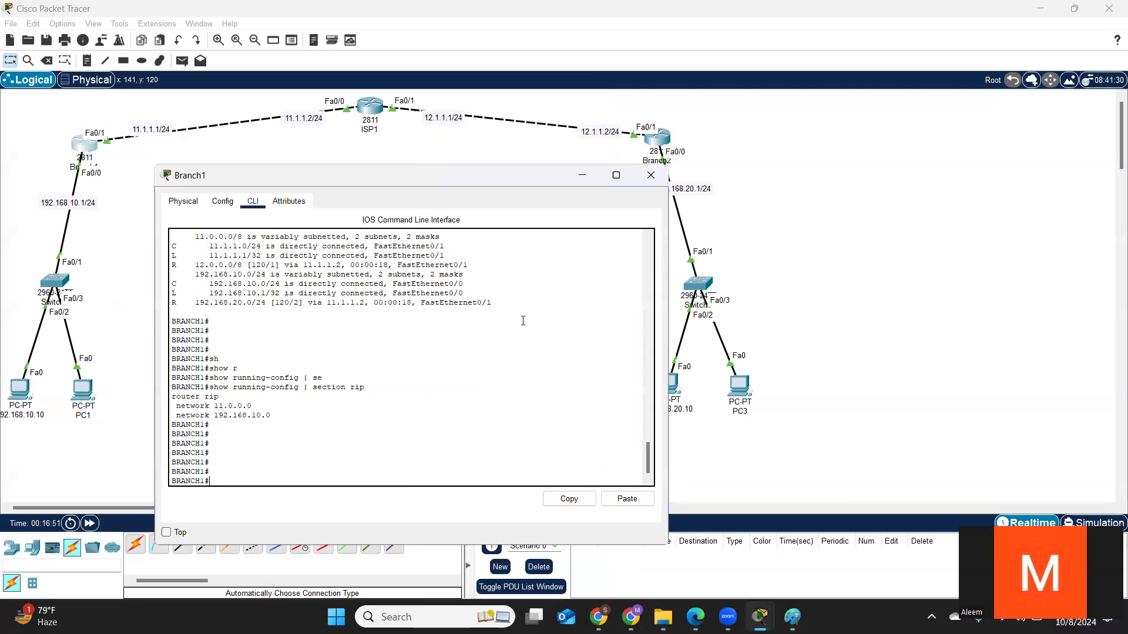
pyautogui.press('Return')
pyautogui.press('Return')
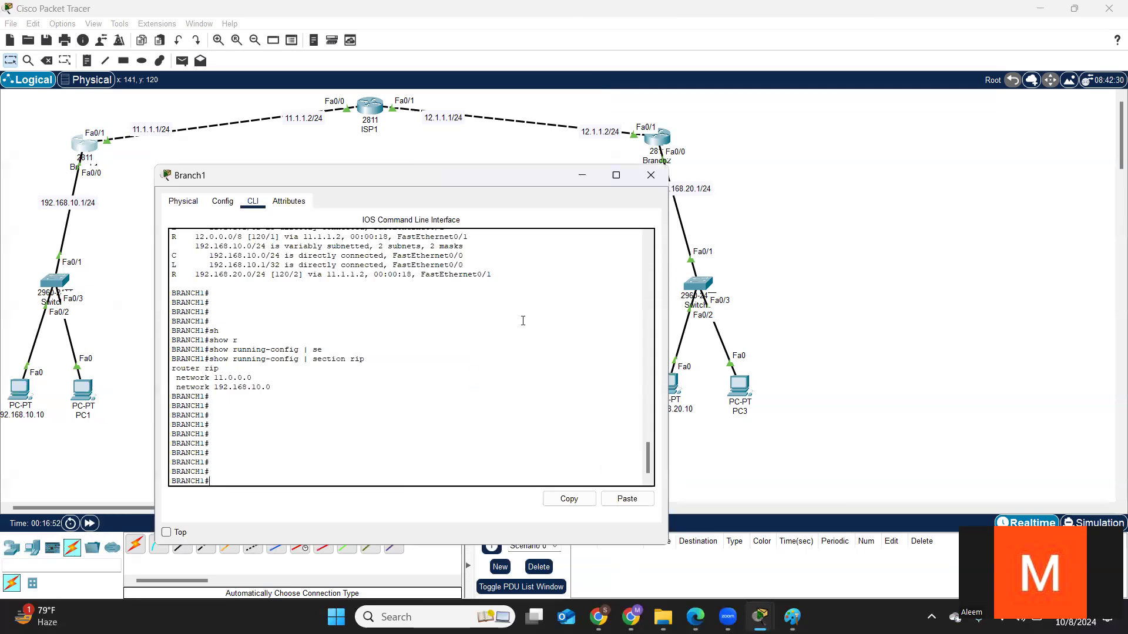
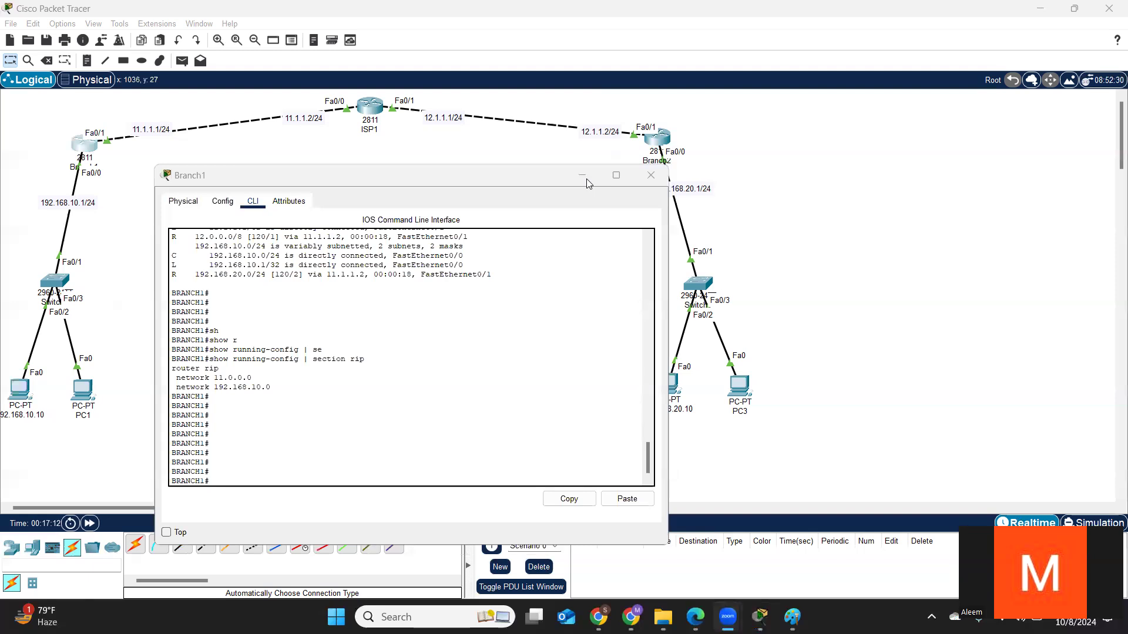
# Step: Display only the RIP-learned routes on Branch1 with "show ip route rip"
pyautogui.click(445, 416)
pyautogui.press('Return')
pyautogui.press('Return')
pyautogui.press('Return')
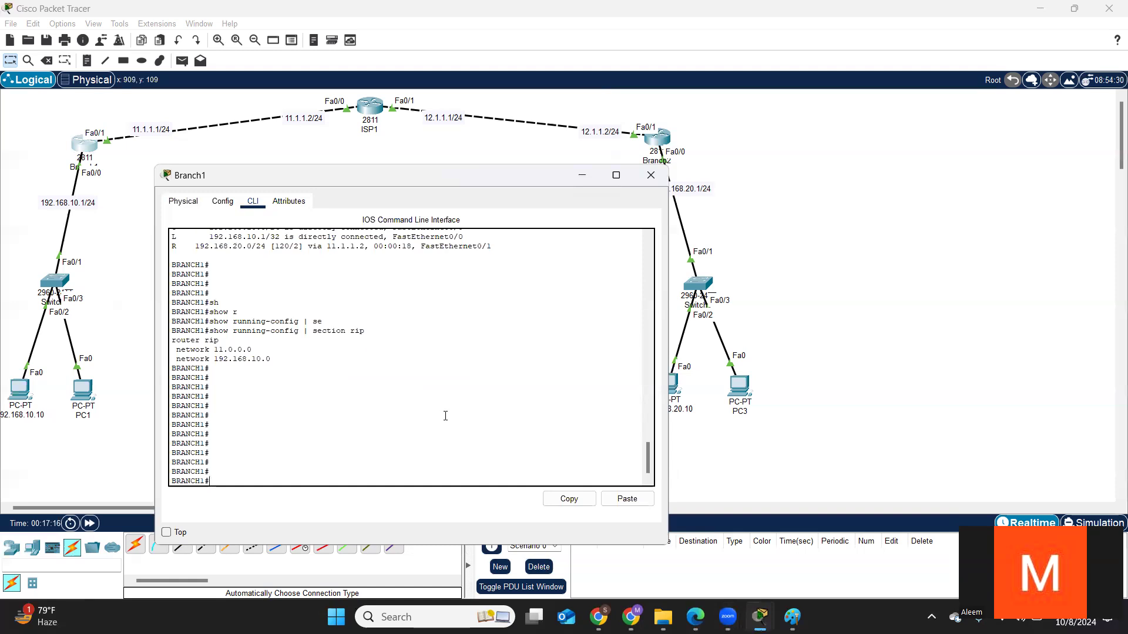
pyautogui.write('sh')
pyautogui.press('Tab')
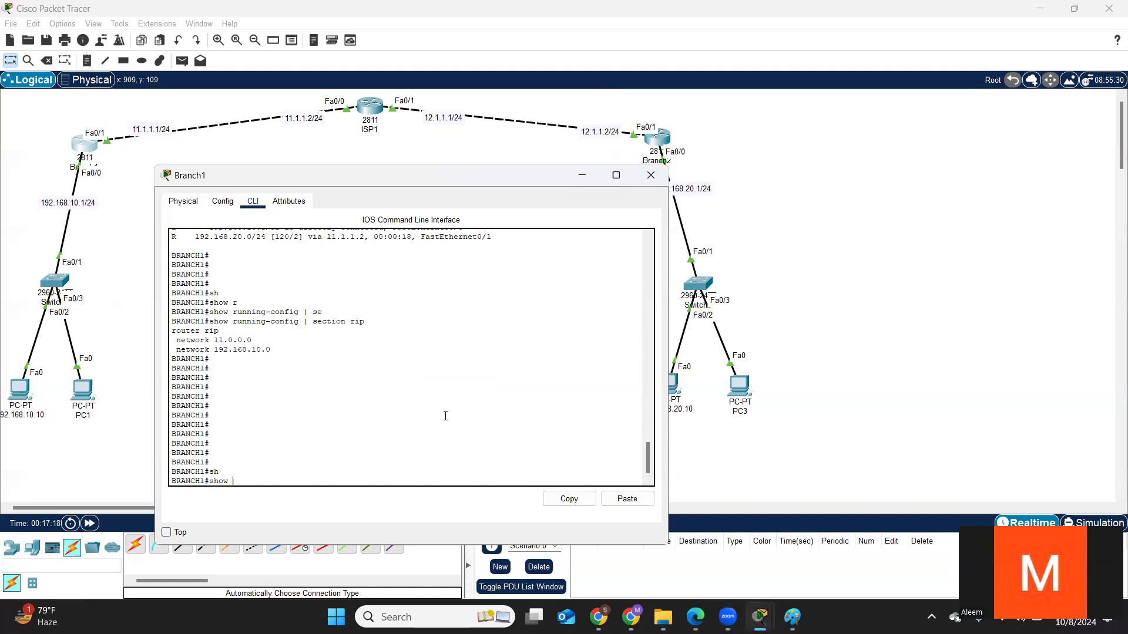
pyautogui.write('ip rou')
pyautogui.press('Tab')
pyautogui.write('r')
pyautogui.press('Tab')
pyautogui.press('Return')
pyautogui.press('Return')
pyautogui.press('Return')
pyautogui.press('Return')
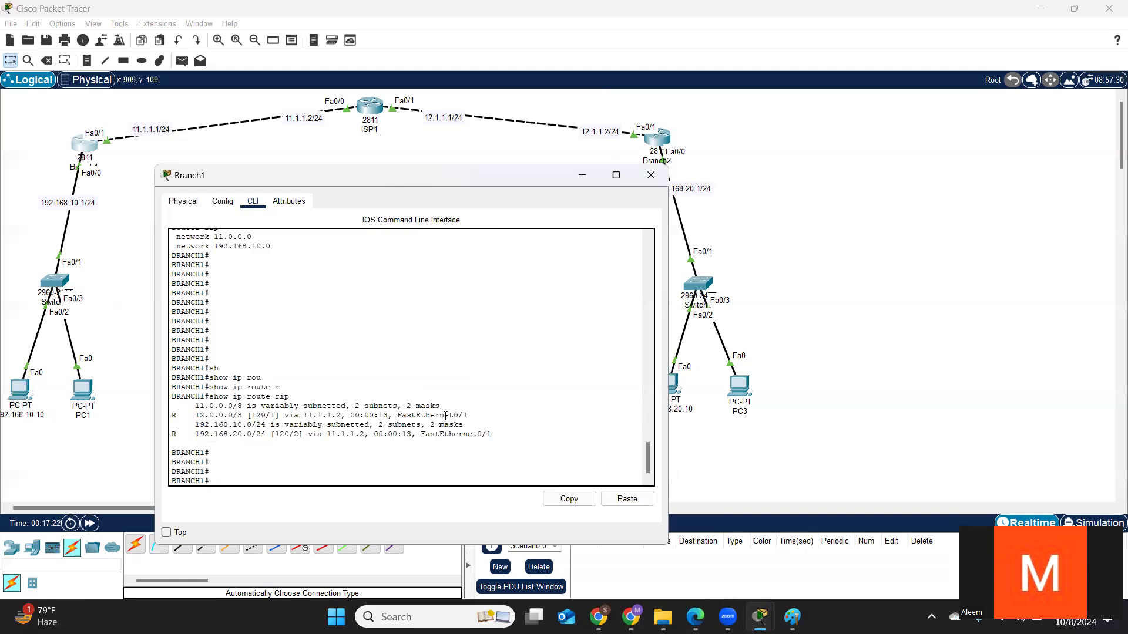
# Step: Highlight the route entries in Branch1's "show ip route rip" output to review them, and return to a clear prompt
pyautogui.moveTo(492, 435); pyautogui.dragTo(170, 400)
pyautogui.click(439, 371)
pyautogui.press('Return')
pyautogui.press('Return')
pyautogui.press('Return')
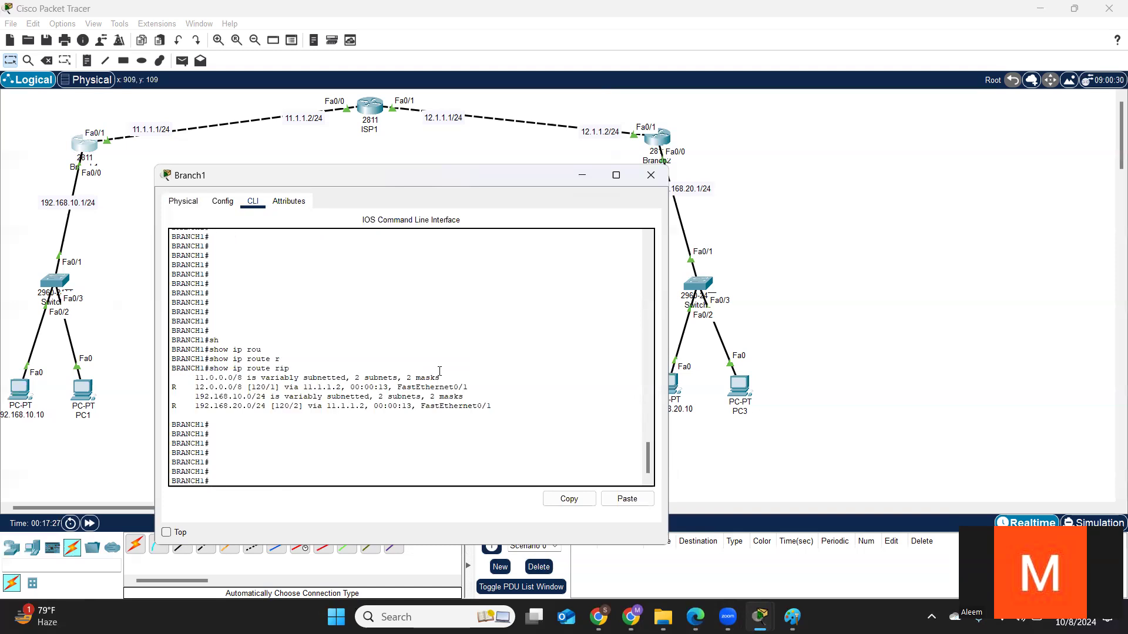
# Step: Display Branch1's RIP database with "show ip rip database" and add blank prompt lines below the output
pyautogui.write('sh')
pyautogui.press('Tab')
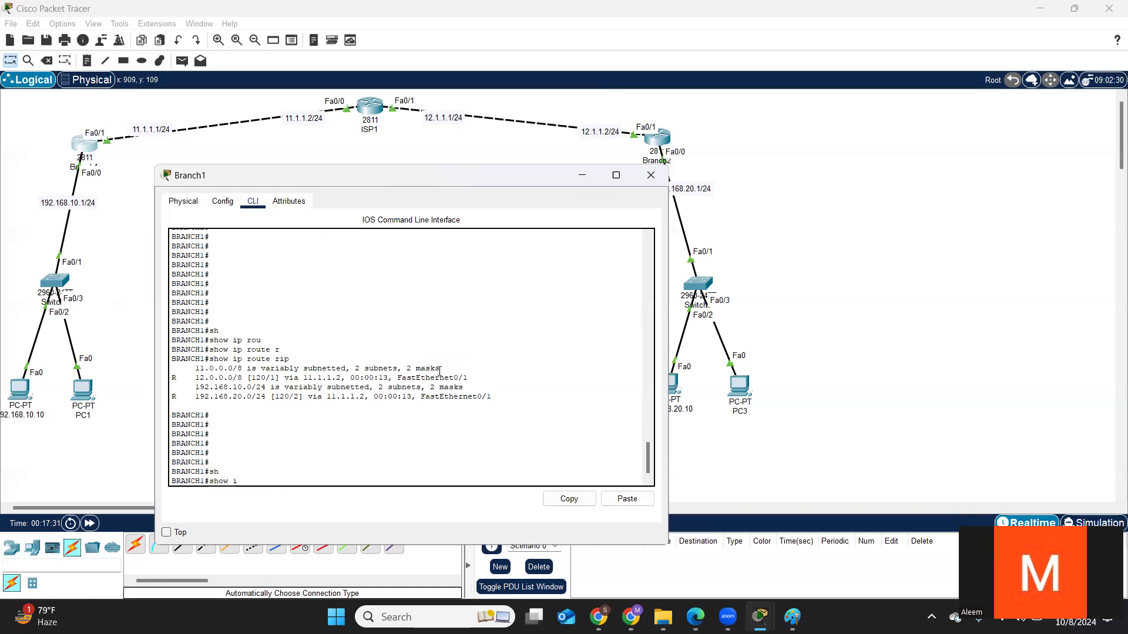
pyautogui.write('ip ri')
pyautogui.press('Tab')
pyautogui.write('d')
pyautogui.press('Tab')
pyautogui.press('Return')
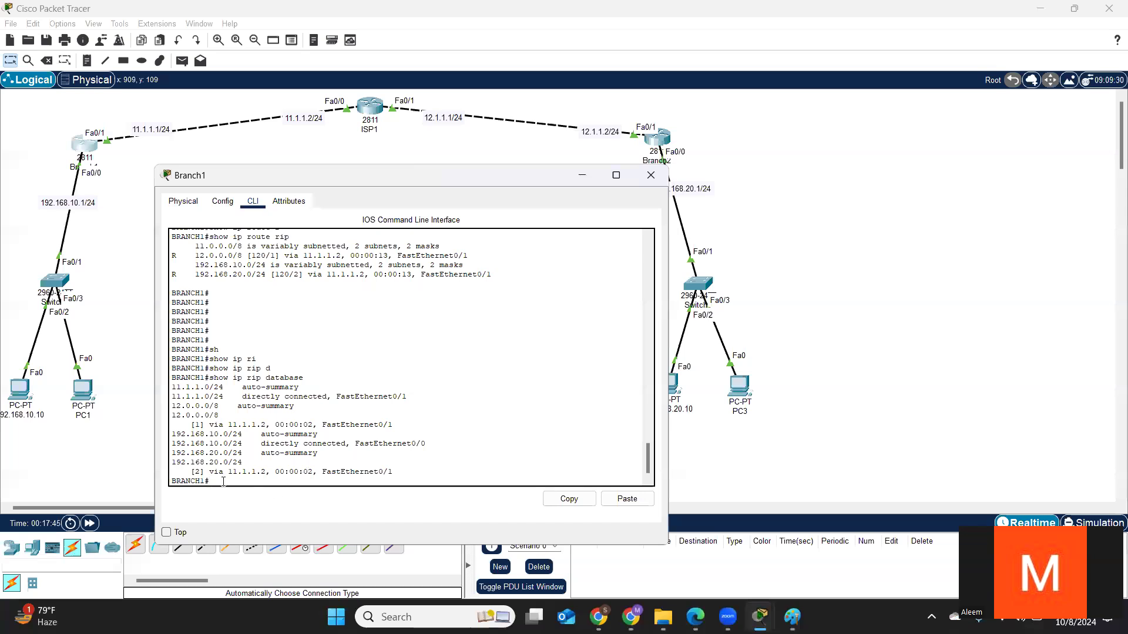
pyautogui.press('Return')
pyautogui.press('Return')
pyautogui.press('Return')
pyautogui.press('Return')
pyautogui.press('Return')
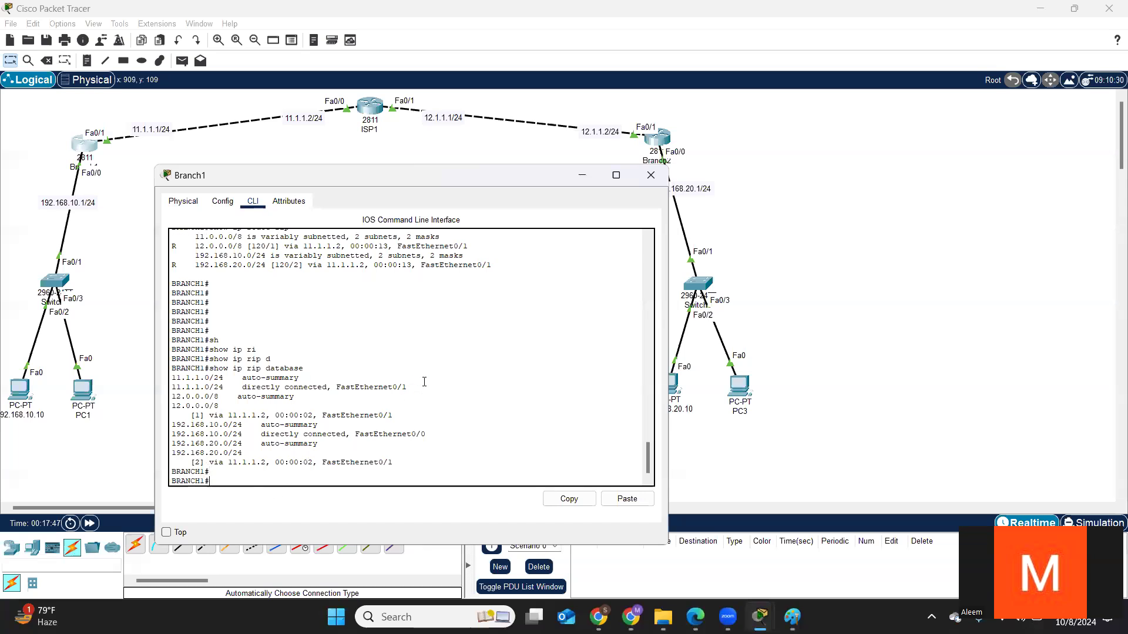
# Step: Run show ip route rip on Branch1 to list its RIP-learned routes
pyautogui.press('Return')
pyautogui.press('Return')
pyautogui.press('Return')
pyautogui.press('Return')
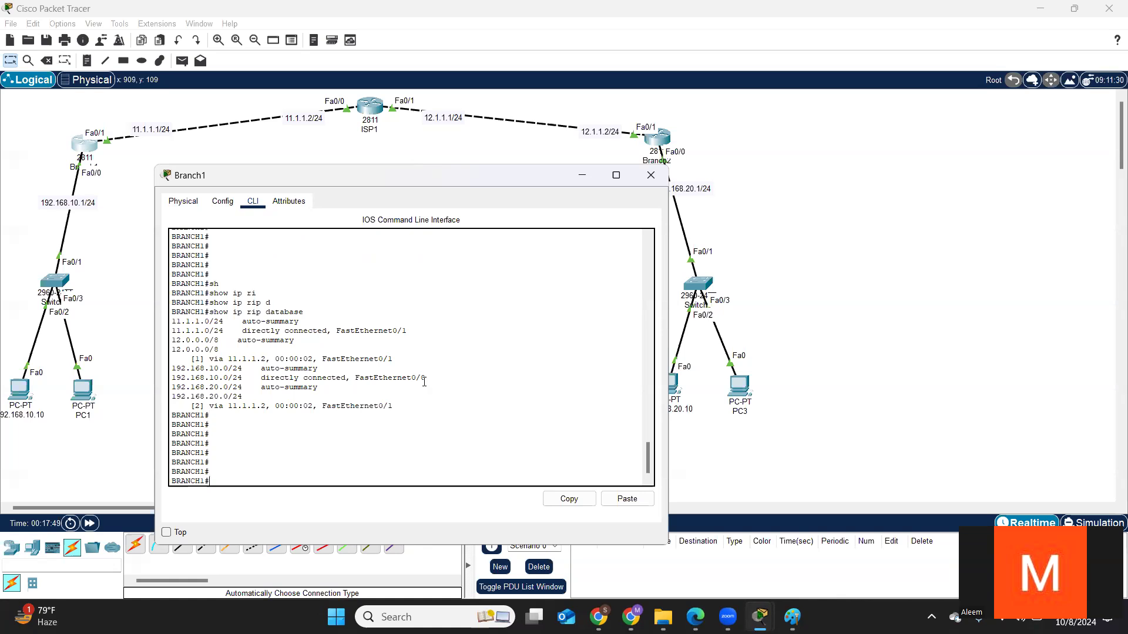
pyautogui.write('sh')
pyautogui.press('Tab')
pyautogui.write('ip rou')
pyautogui.press('Tab')
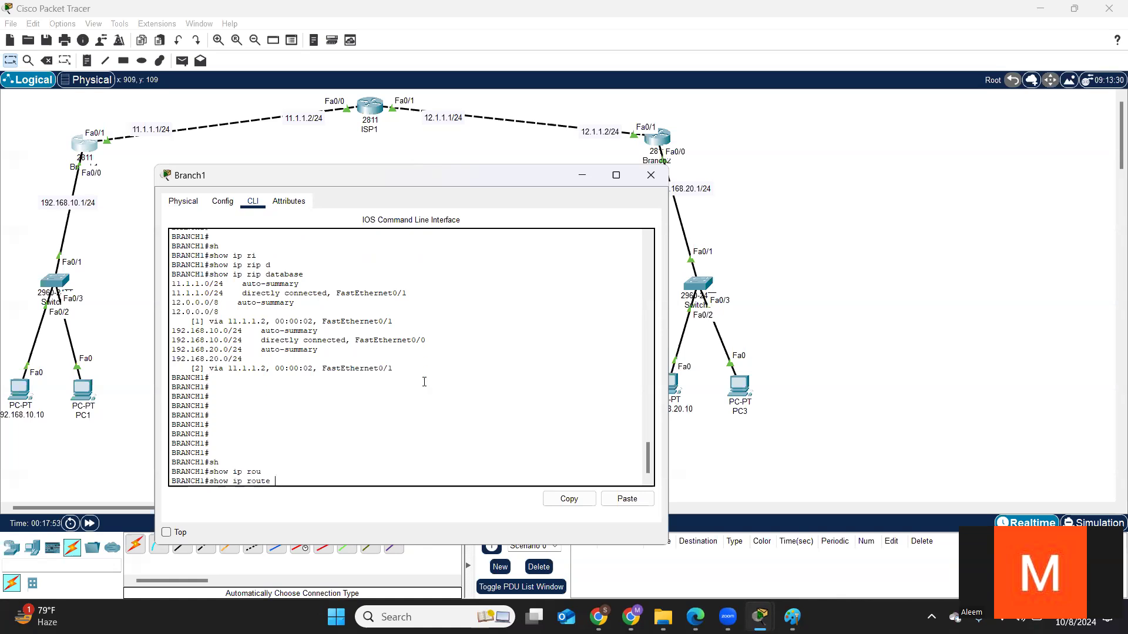
pyautogui.write('r')
pyautogui.press('Tab')
pyautogui.press('Return')
pyautogui.press('Return')
pyautogui.press('Return')
pyautogui.press('Return')
pyautogui.press('Return')
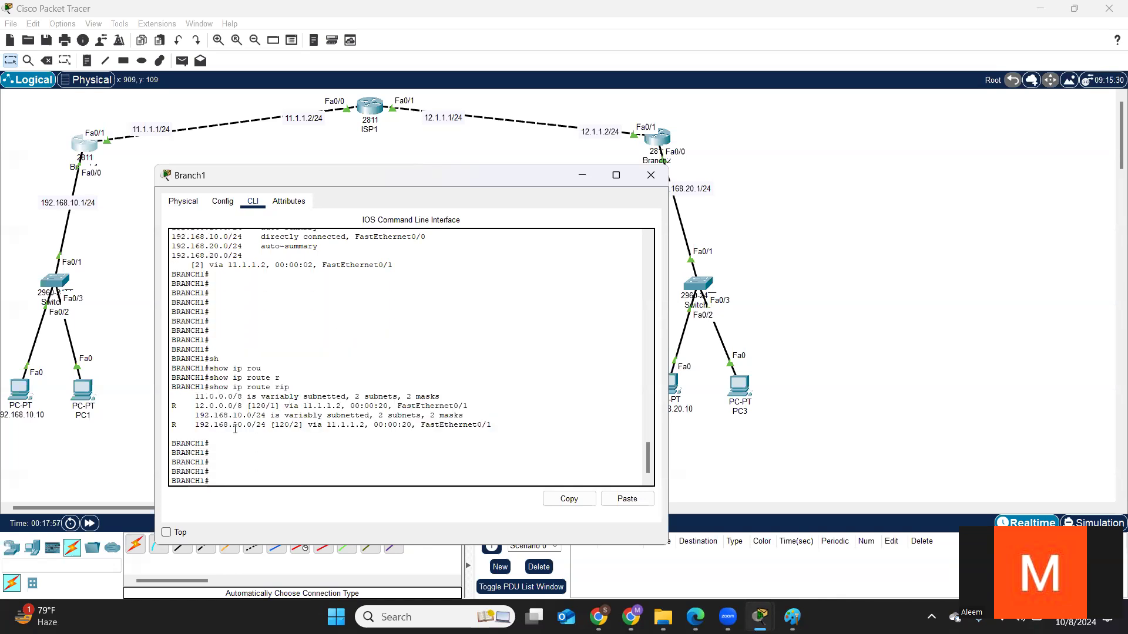
# Step: Examine the RIP route to 192.168.20.0/24 and its next-hop address, and close the Branch1 window
pyautogui.moveTo(195, 425); pyautogui.dragTo(266, 426)
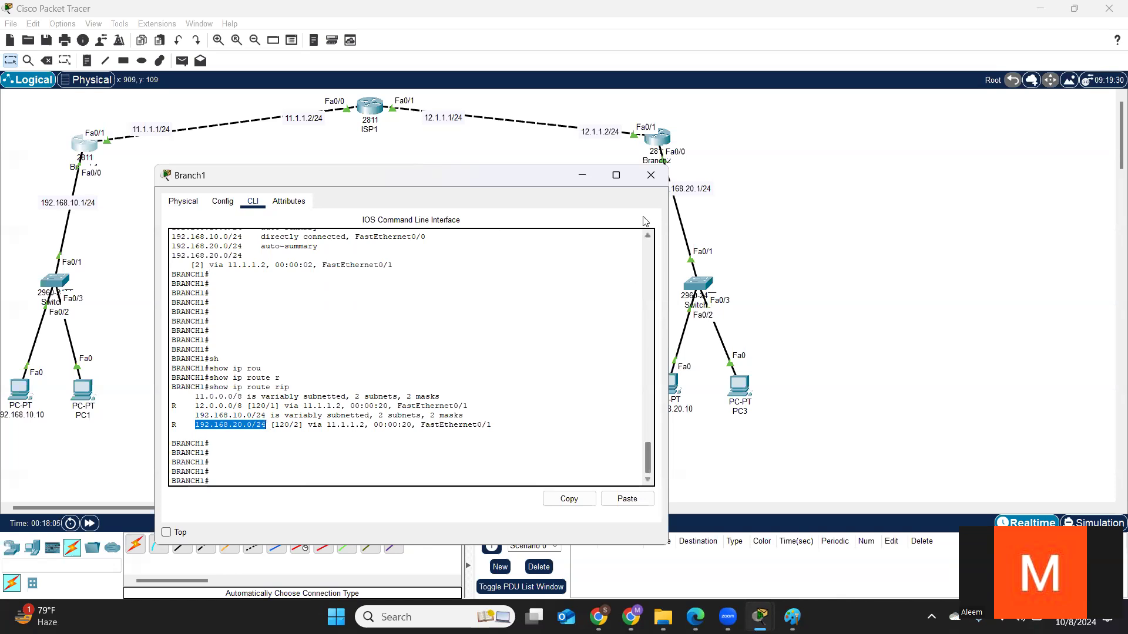
pyautogui.moveTo(523, 180); pyautogui.dragTo(466, 180)
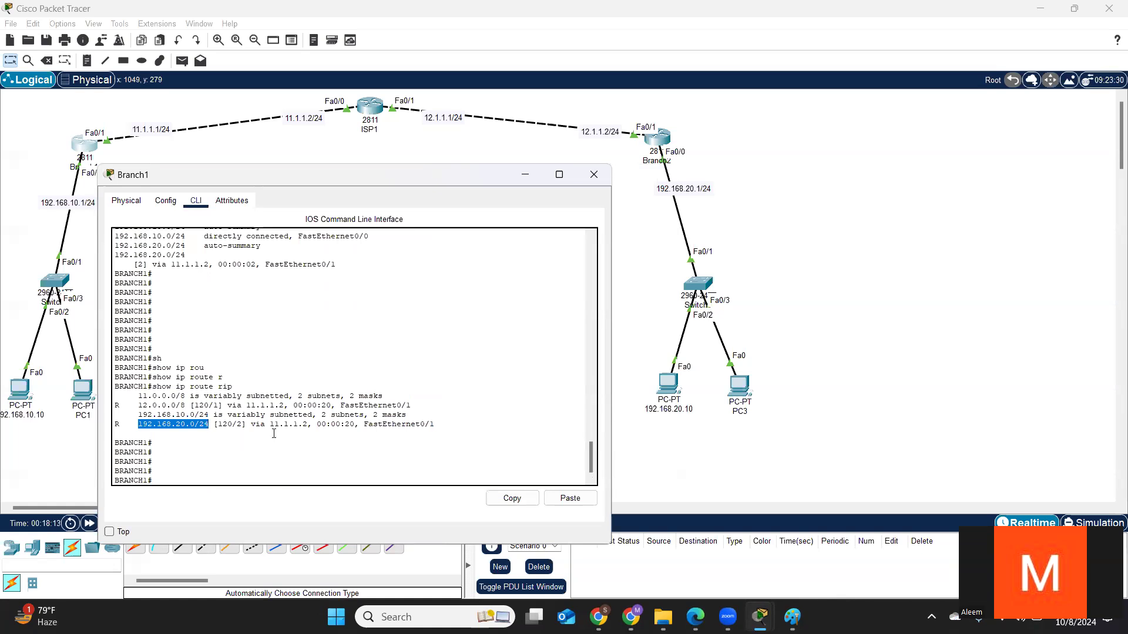
pyautogui.moveTo(269, 424); pyautogui.dragTo(309, 424)
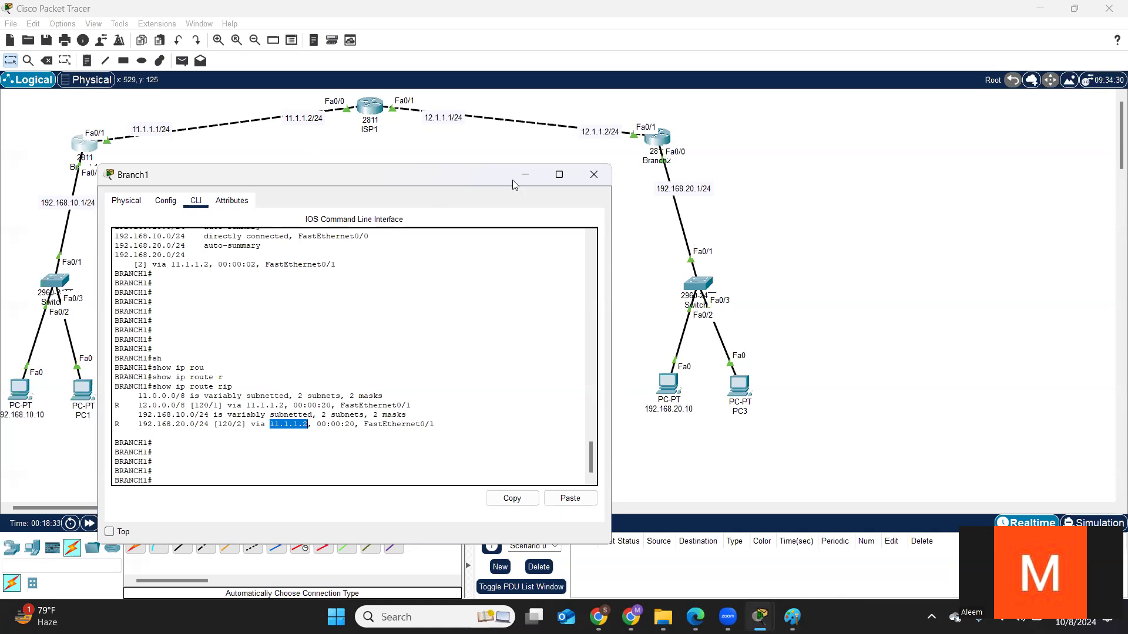
pyautogui.click(593, 174)
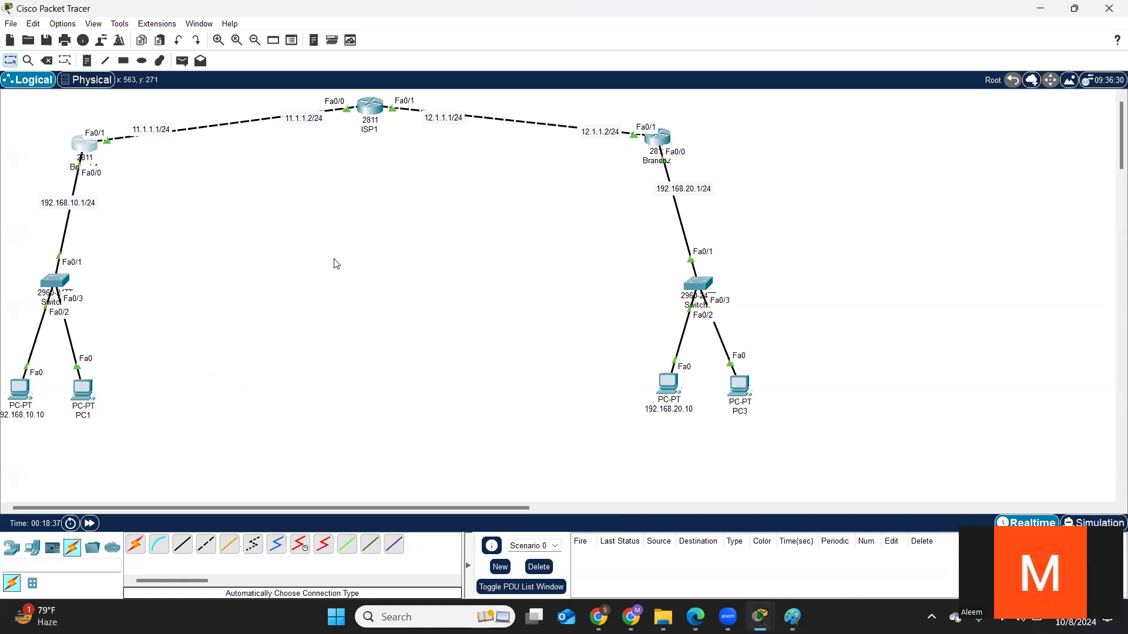
# Step: Try to cable Branch1 directly to Branch2 with the automatic connection type
pyautogui.click(135, 544)
pyautogui.click(91, 154)
pyautogui.click(652, 142)
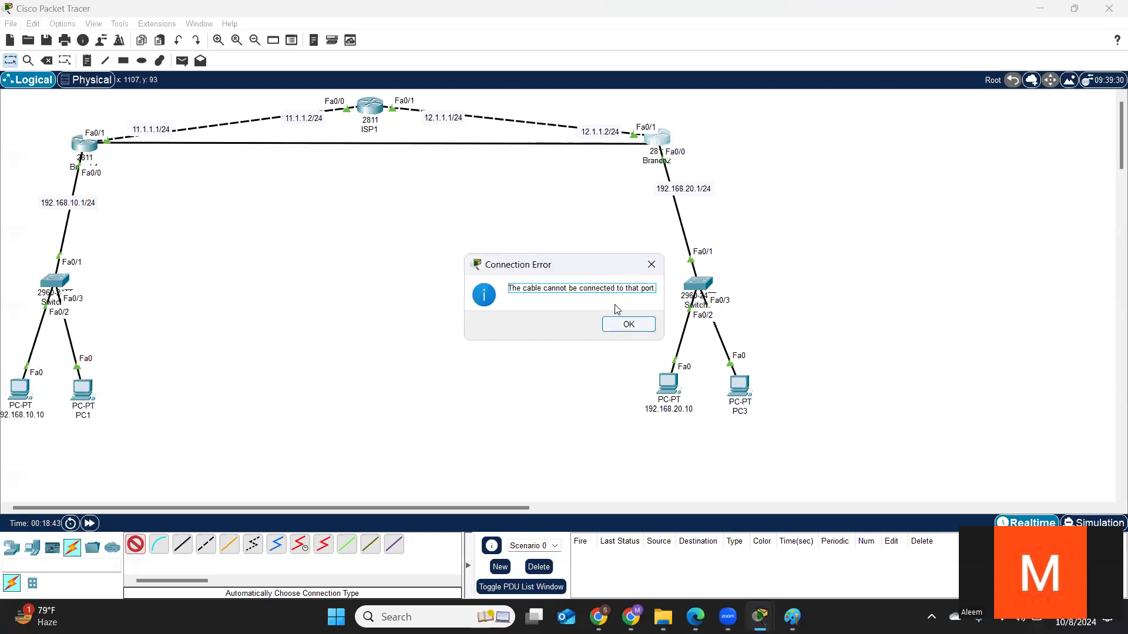
pyautogui.click(620, 322)
pyautogui.click(10, 60)
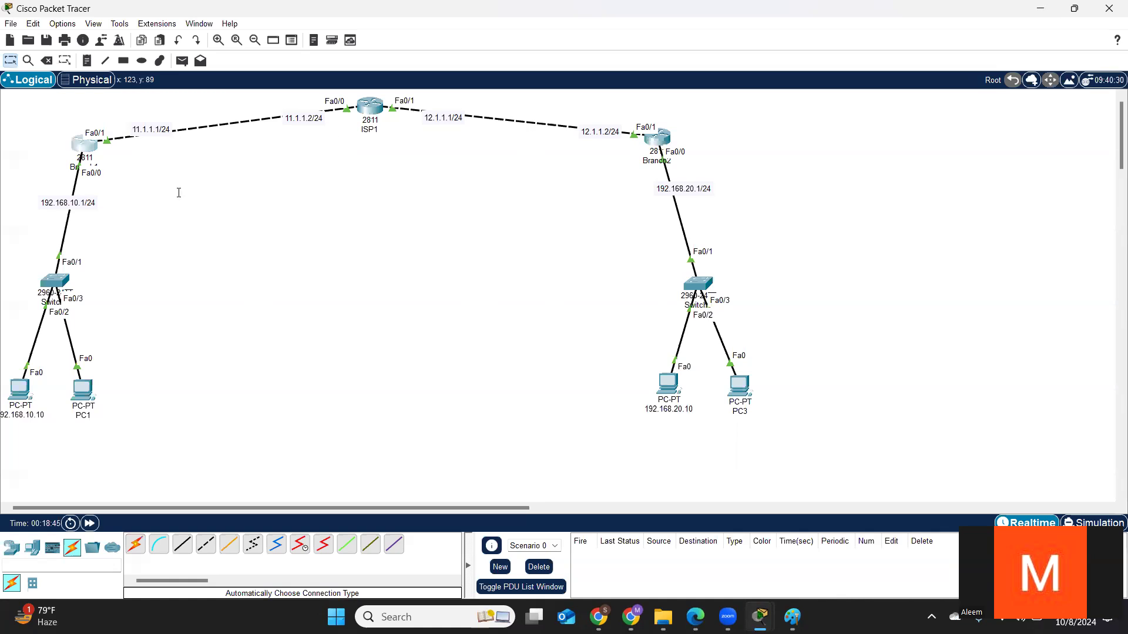
# Step: Save the running configuration of the Branch1 router with the wr command
pyautogui.click(84, 143)
pyautogui.press('Return')
pyautogui.press('Return')
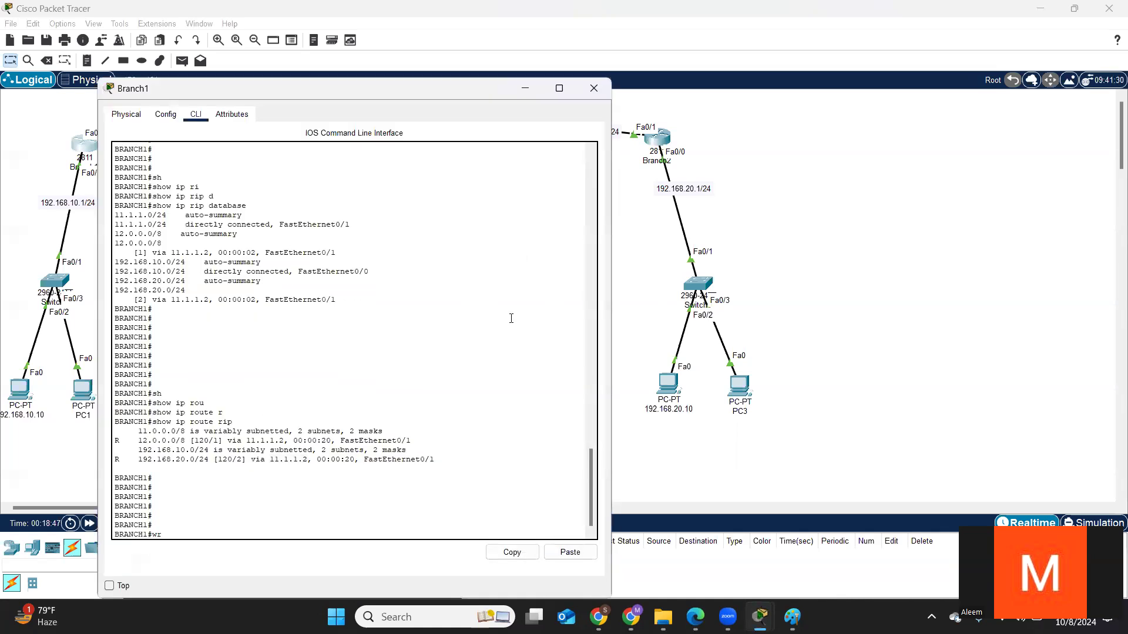
pyautogui.write('wr')
pyautogui.press('Return')
pyautogui.press('Return')
pyautogui.press('Return')
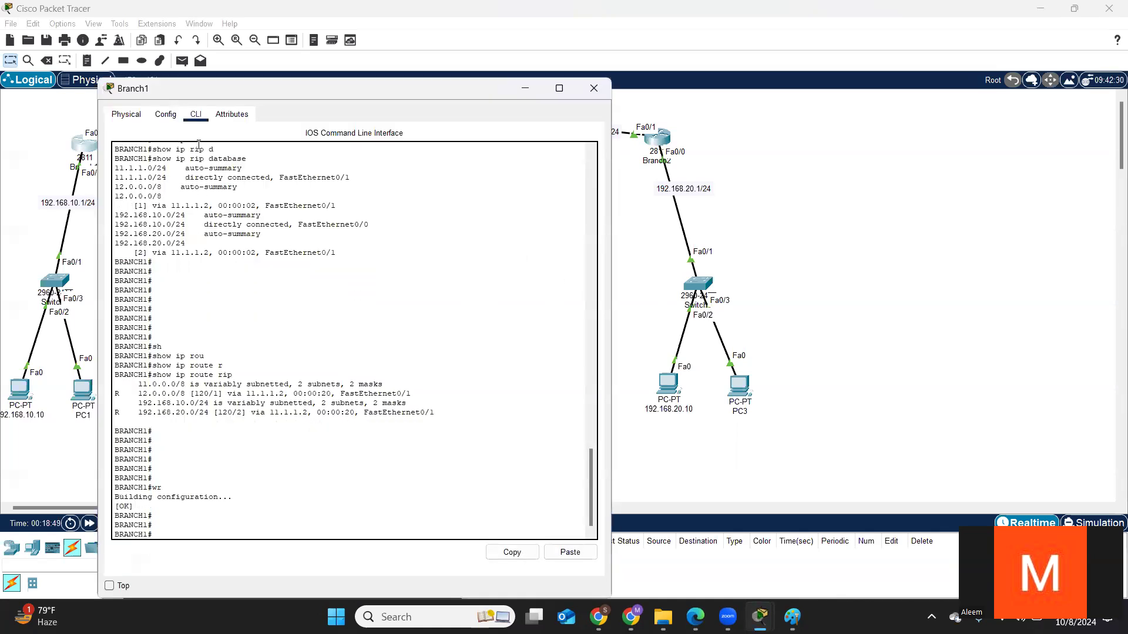
# Step: Power off Branch1, install an NM-2FE2W module in its empty large slot, and power it back on
pyautogui.click(126, 114)
pyautogui.click(425, 203)
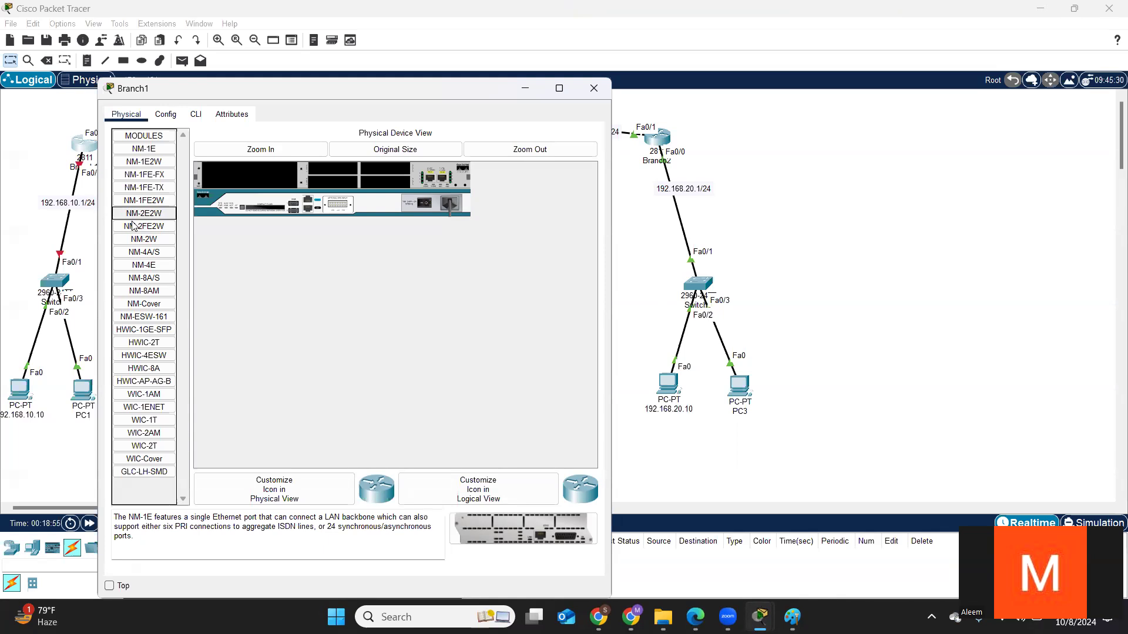
pyautogui.moveTo(246, 192); pyautogui.dragTo(246, 187)
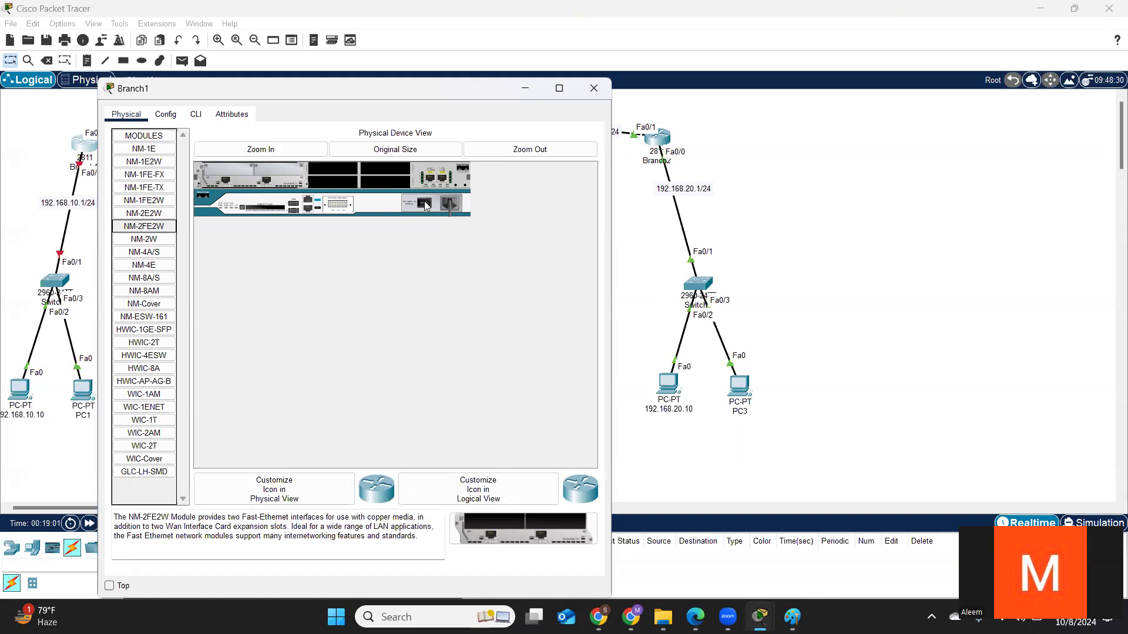
pyautogui.click(196, 117)
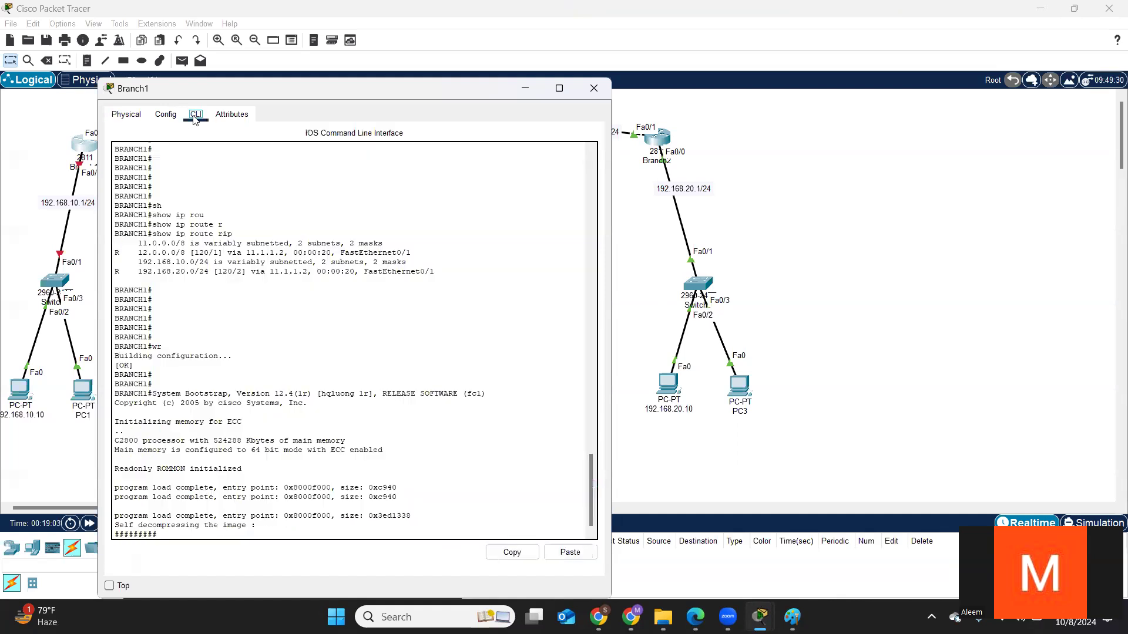
pyautogui.click(594, 88)
# Step: Save the running configuration of the Branch2 router with the wr command
pyautogui.click(658, 141)
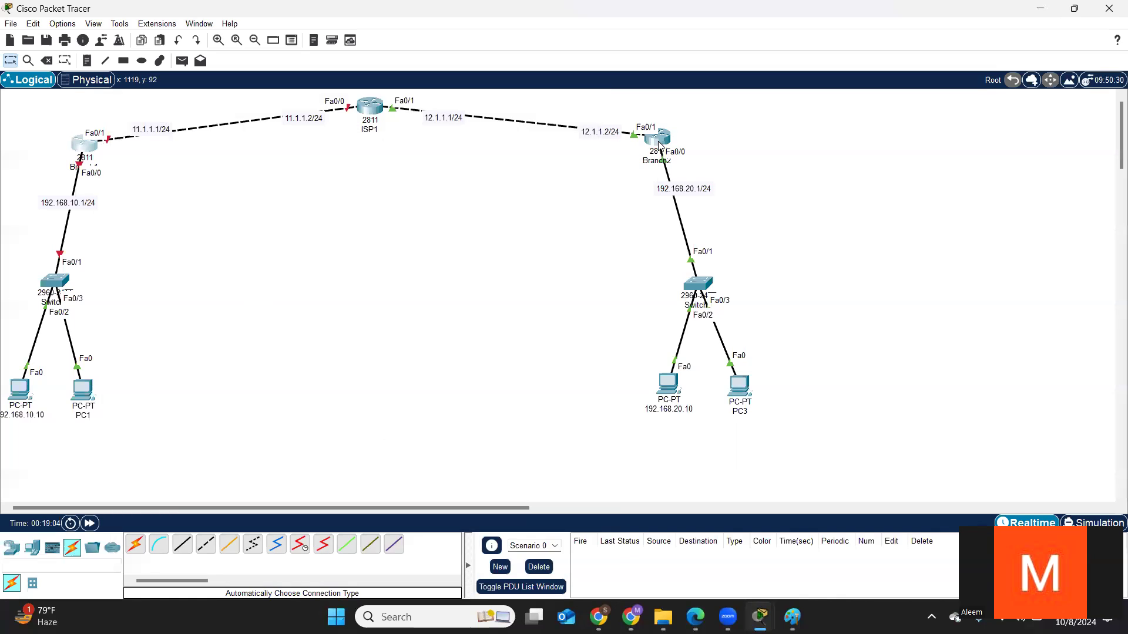
pyautogui.press('Return')
pyautogui.press('Return')
pyautogui.press('Return')
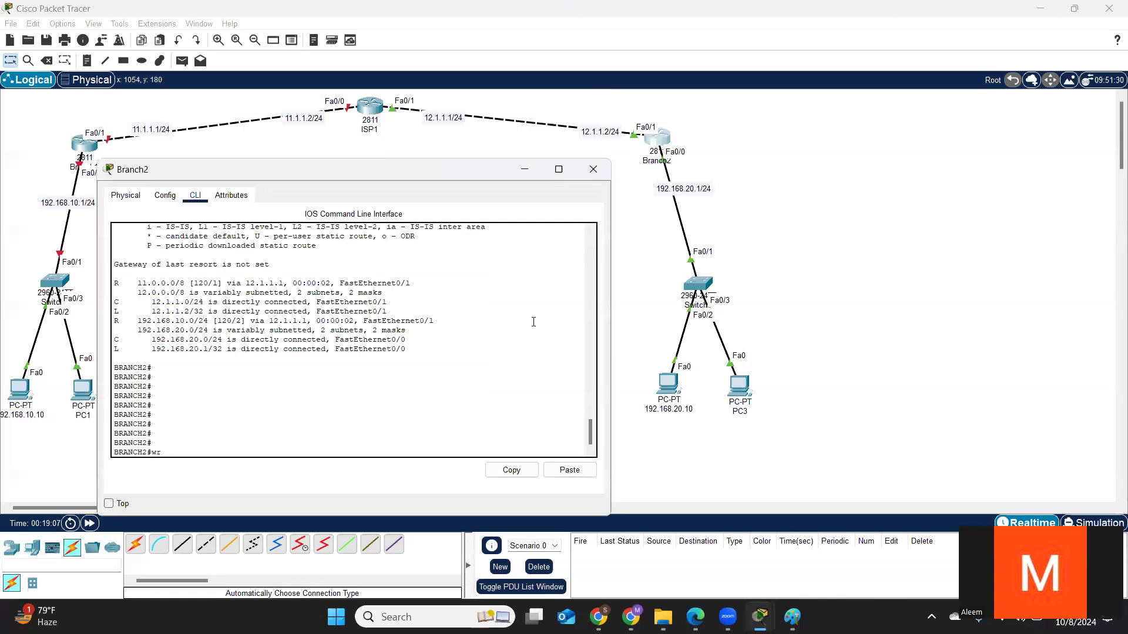
pyautogui.write('wr')
pyautogui.press('Return')
pyautogui.press('Return')
pyautogui.press('Return')
pyautogui.press('Return')
pyautogui.press('Return')
pyautogui.press('Return')
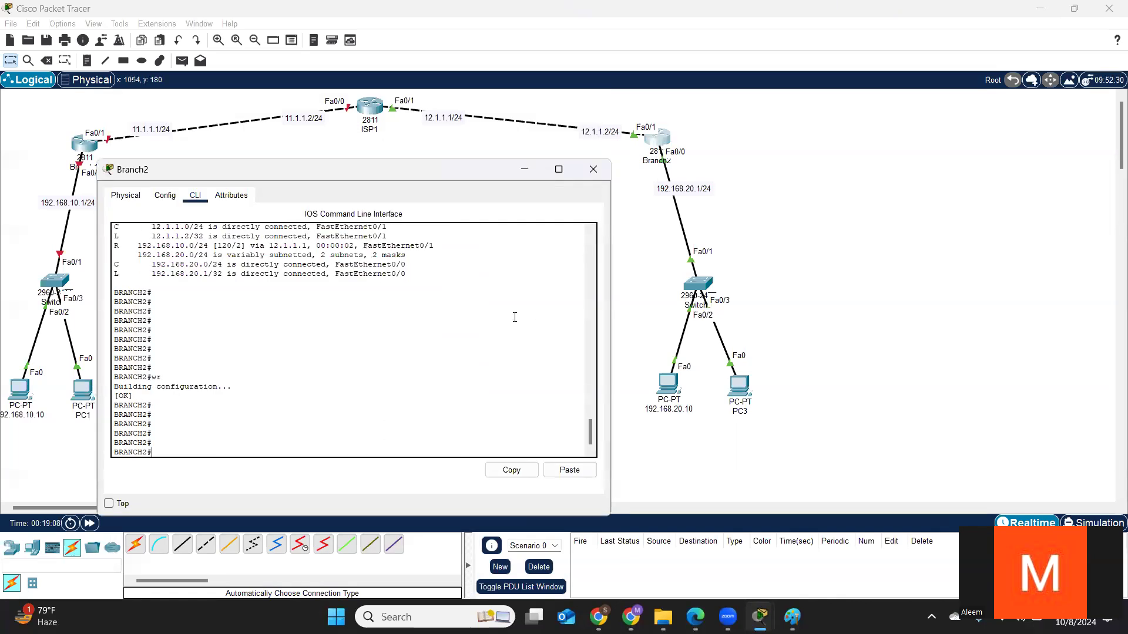
# Step: Power off Branch2 and install an NM-2FE2W module in its empty large slot
pyautogui.click(126, 195)
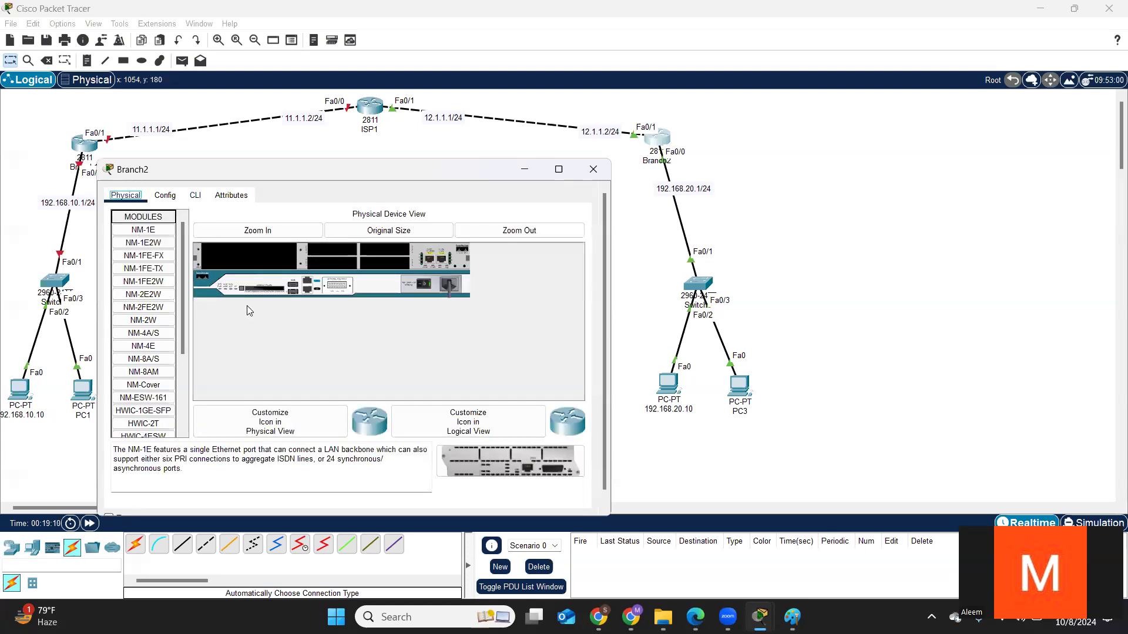
pyautogui.click(426, 284)
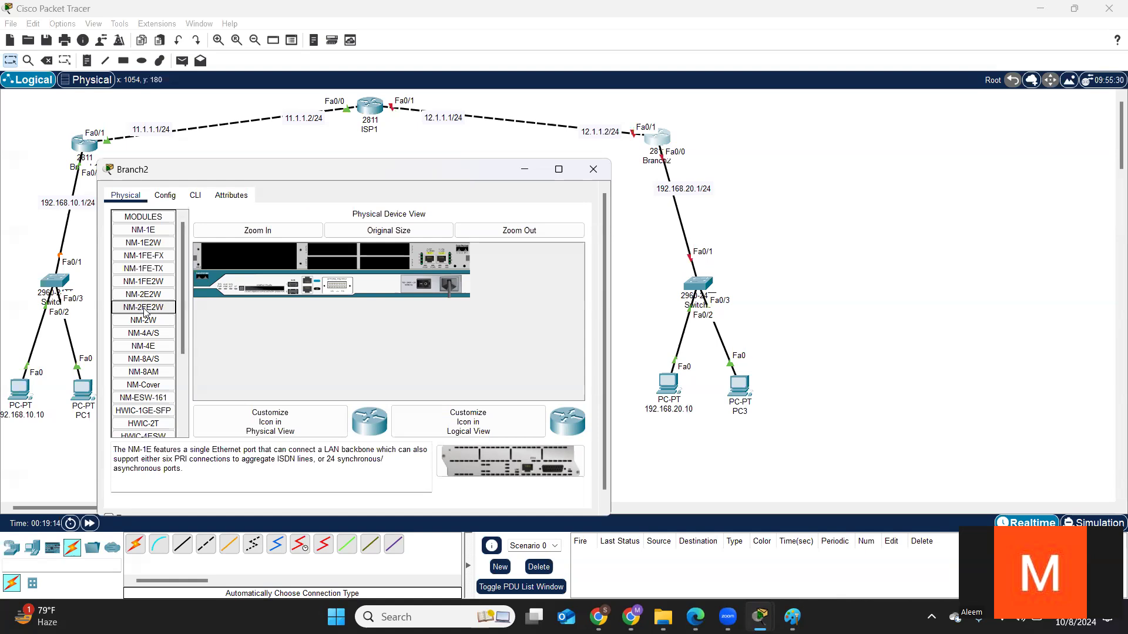
pyautogui.moveTo(141, 282); pyautogui.dragTo(140, 312)
pyautogui.moveTo(143, 308); pyautogui.dragTo(263, 265)
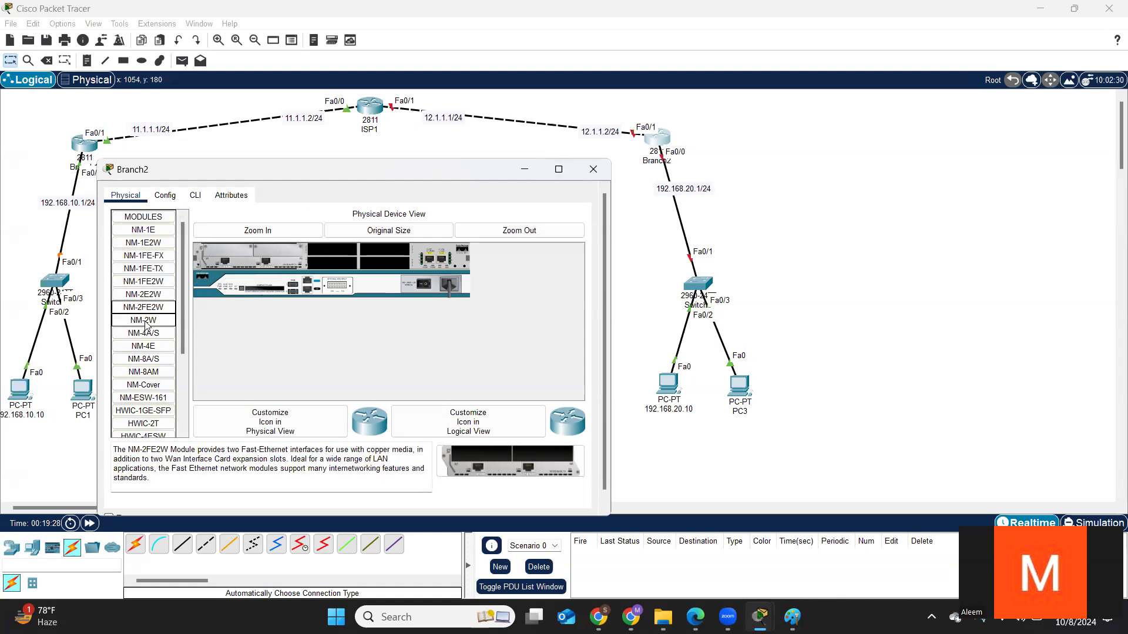
pyautogui.moveTo(142, 295); pyautogui.dragTo(243, 267)
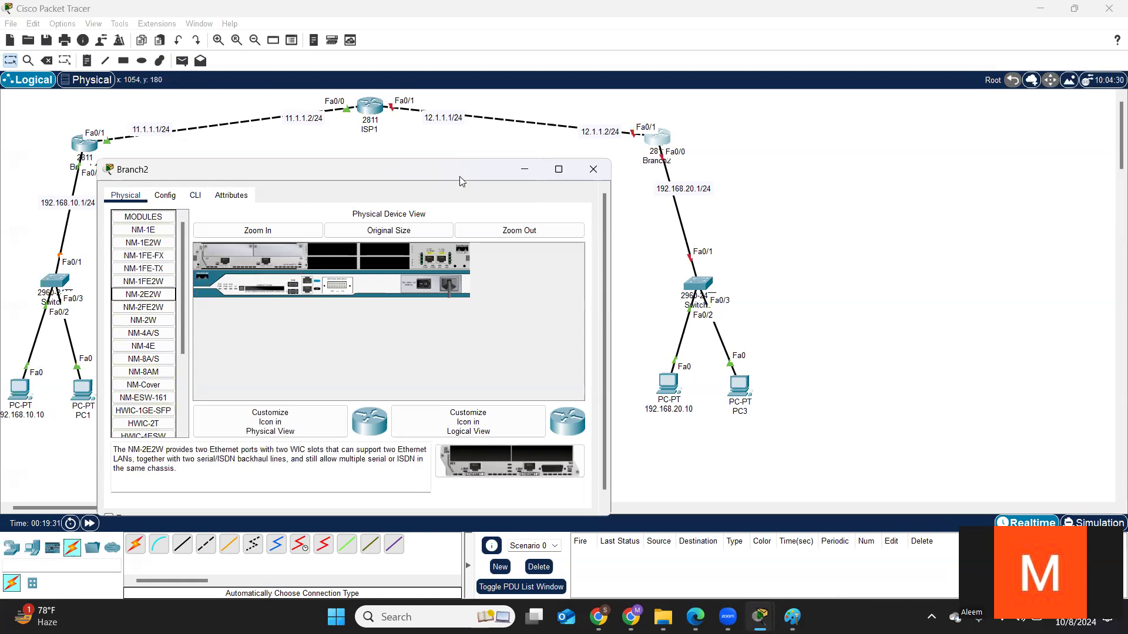
pyautogui.click(593, 171)
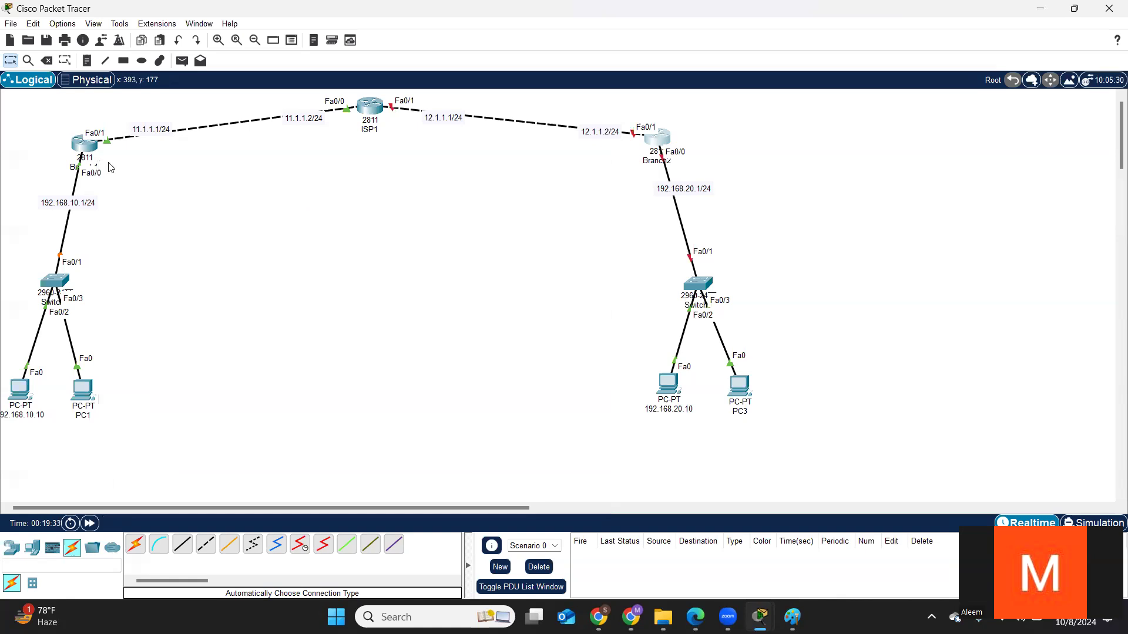
# Step: Power Branch2 back on and check its boot output in the command-line interface
pyautogui.moveTo(88, 149)
pyautogui.click(649, 130)
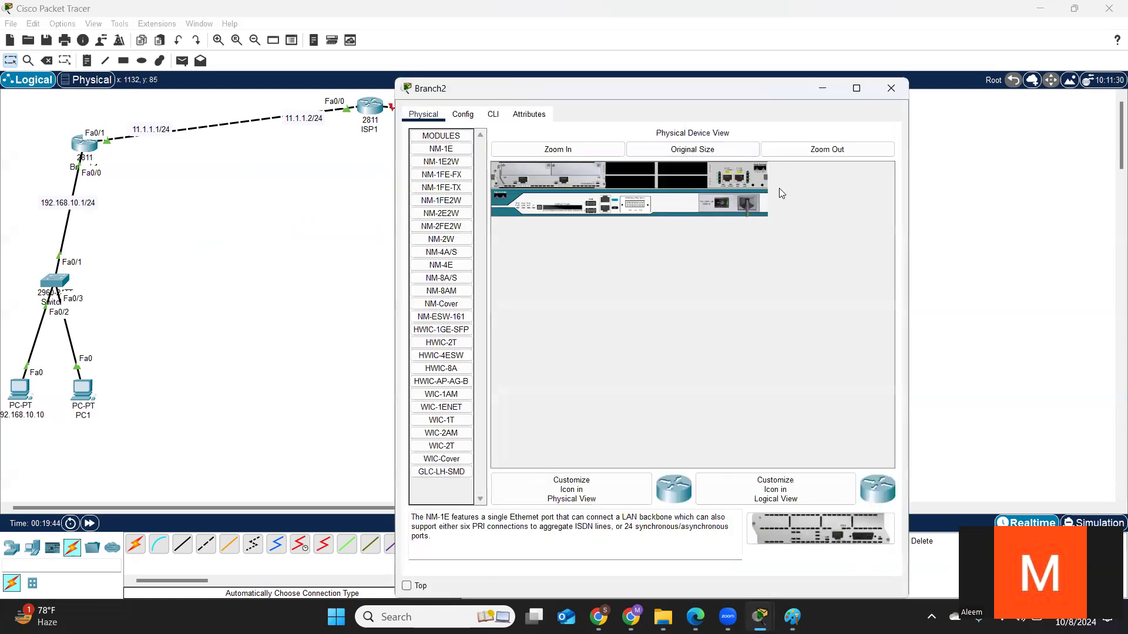
pyautogui.click(497, 115)
pyautogui.moveTo(736, 79); pyautogui.dragTo(727, 258)
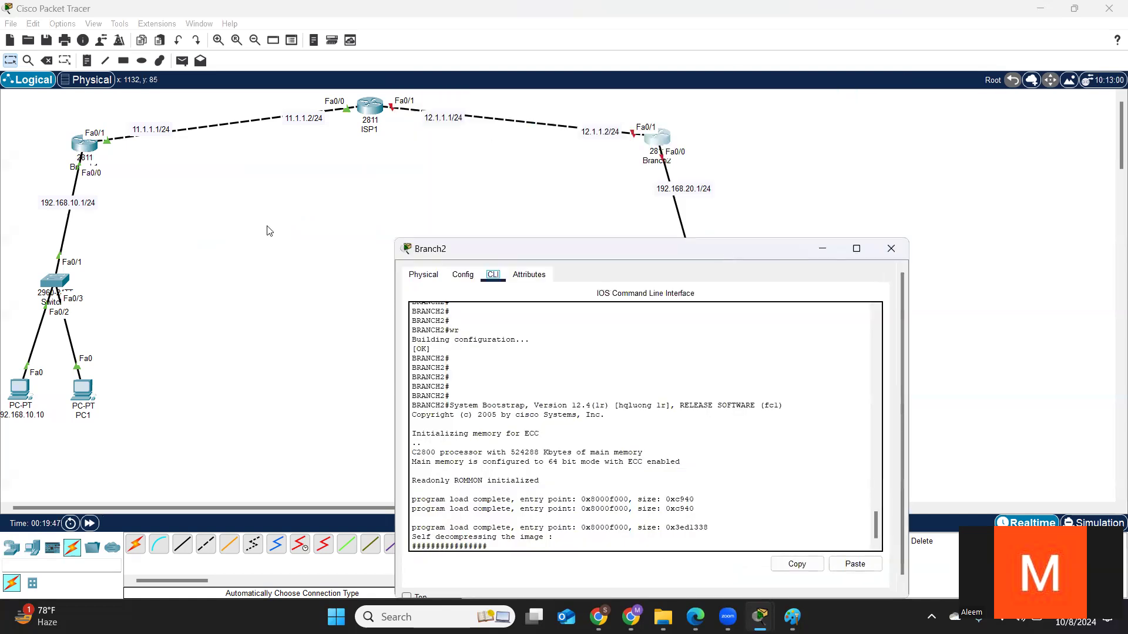
pyautogui.click(387, 216)
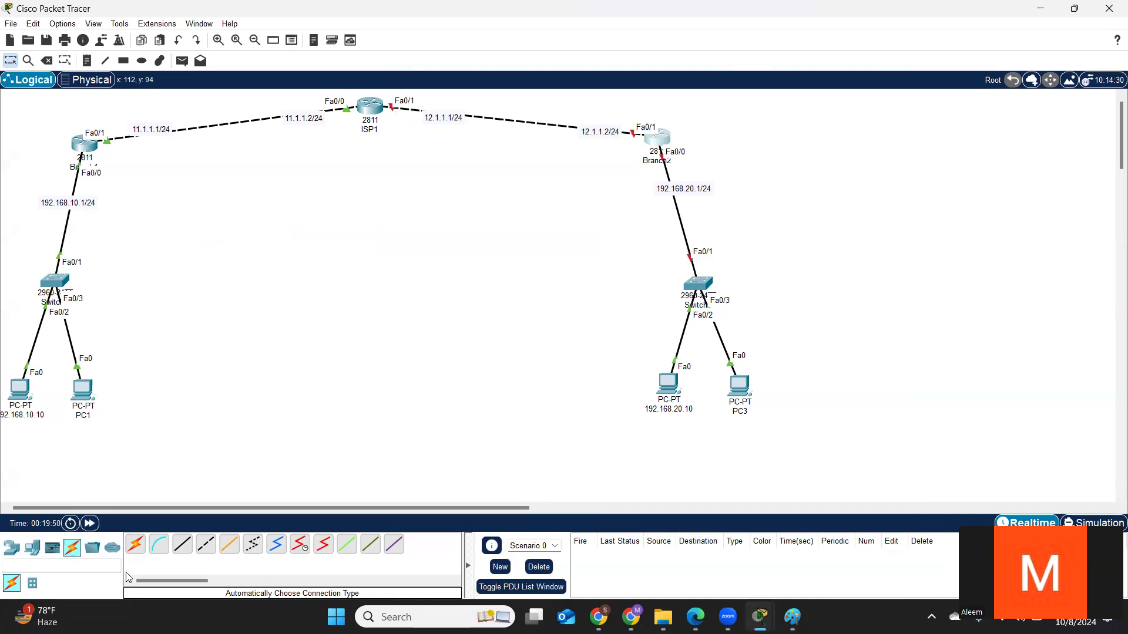
# Step: Connect Branch1 Fa1/0 directly to Branch2 Fa1/0 using the automatic connection type
pyautogui.click(136, 544)
pyautogui.click(83, 144)
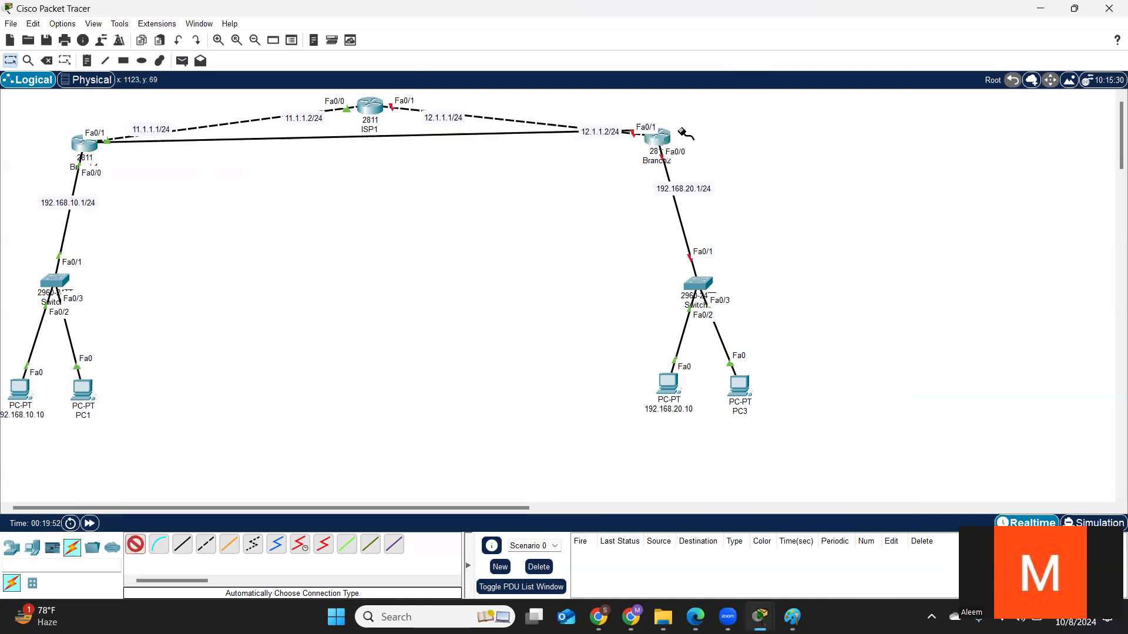
pyautogui.click(656, 140)
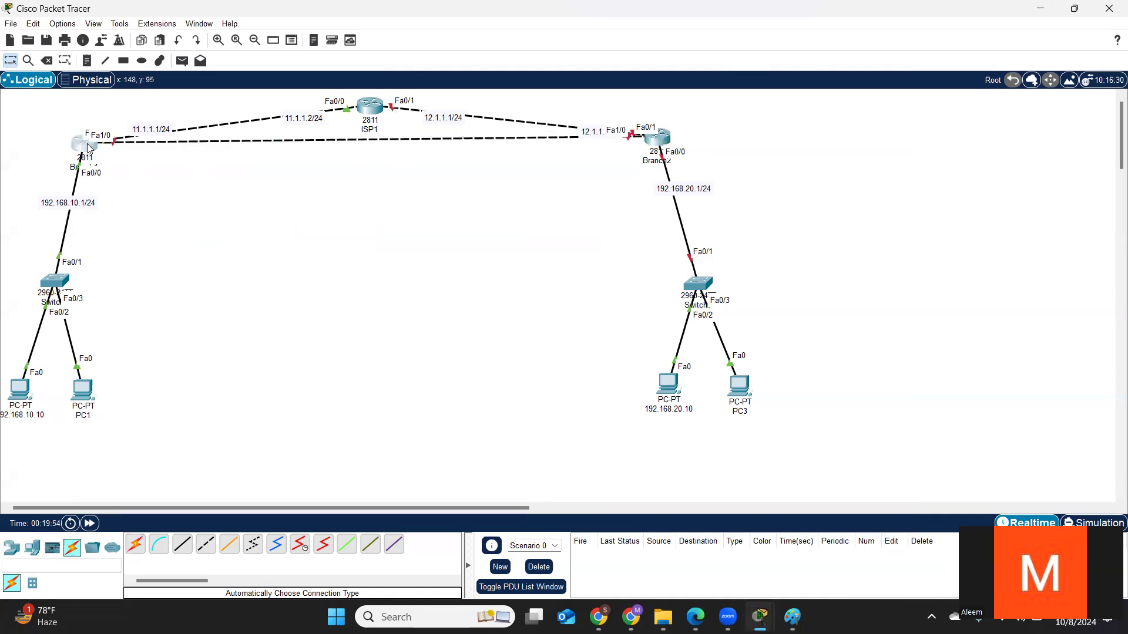
# Step: Rearrange the topology by moving ISP1 slightly up and both branch networks further down, forming a triangle
pyautogui.moveTo(86, 145); pyautogui.dragTo(79, 141)
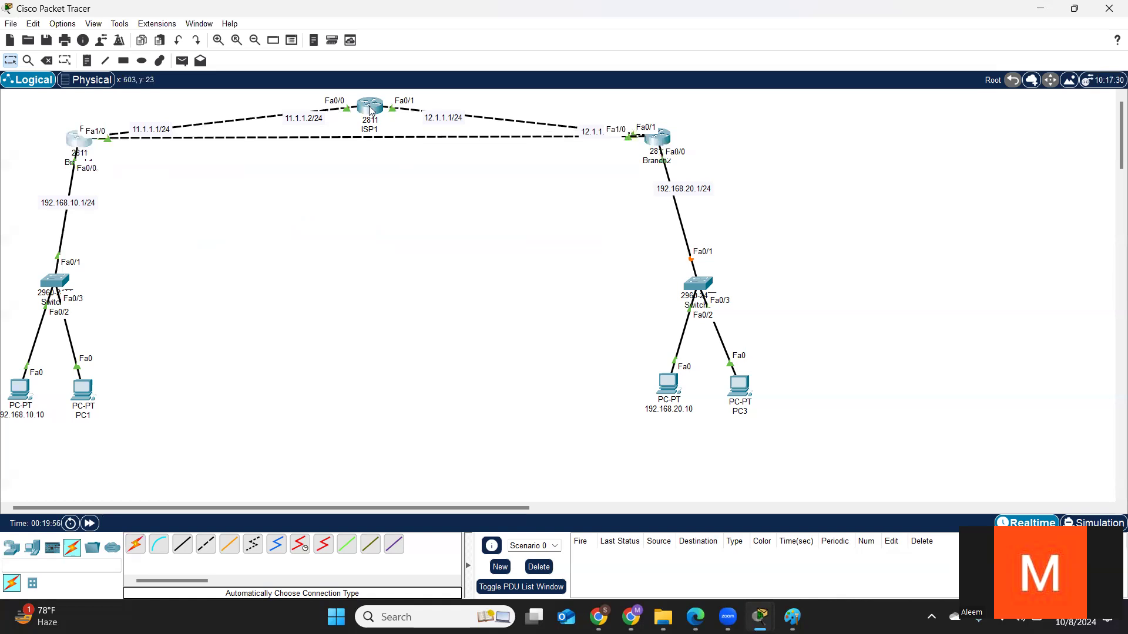
pyautogui.moveTo(370, 107); pyautogui.dragTo(379, 78)
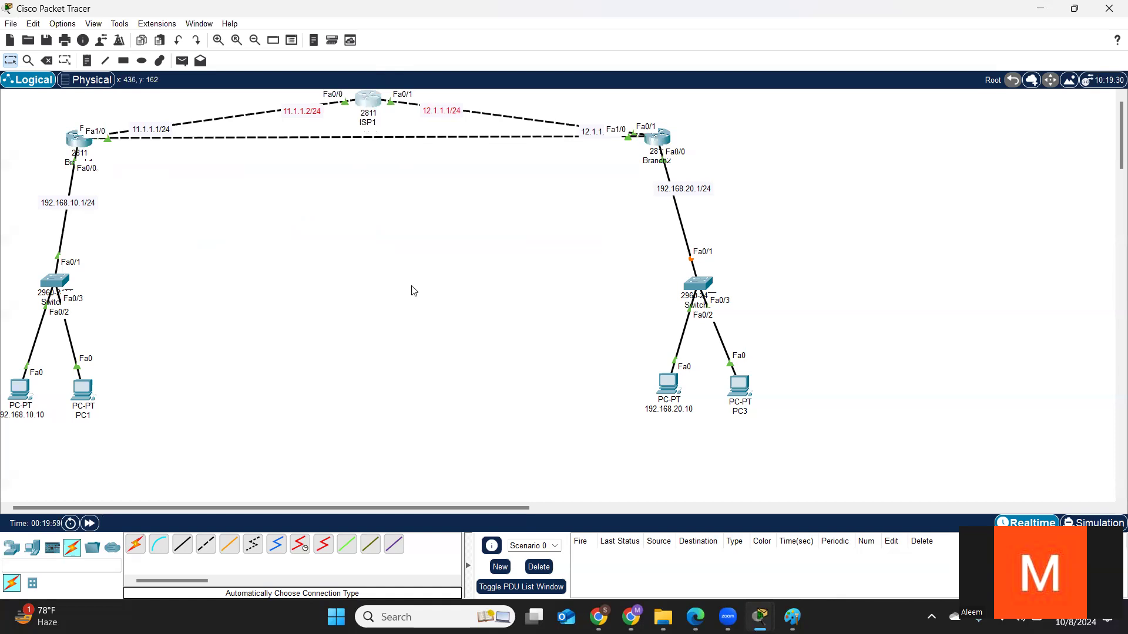
pyautogui.scroll(-3, 442, 316)
pyautogui.scroll(3, 442, 316)
pyautogui.moveTo(10, 121); pyautogui.dragTo(170, 426)
pyautogui.moveTo(74, 141); pyautogui.dragTo(80, 205)
pyautogui.moveTo(594, 114); pyautogui.dragTo(766, 290)
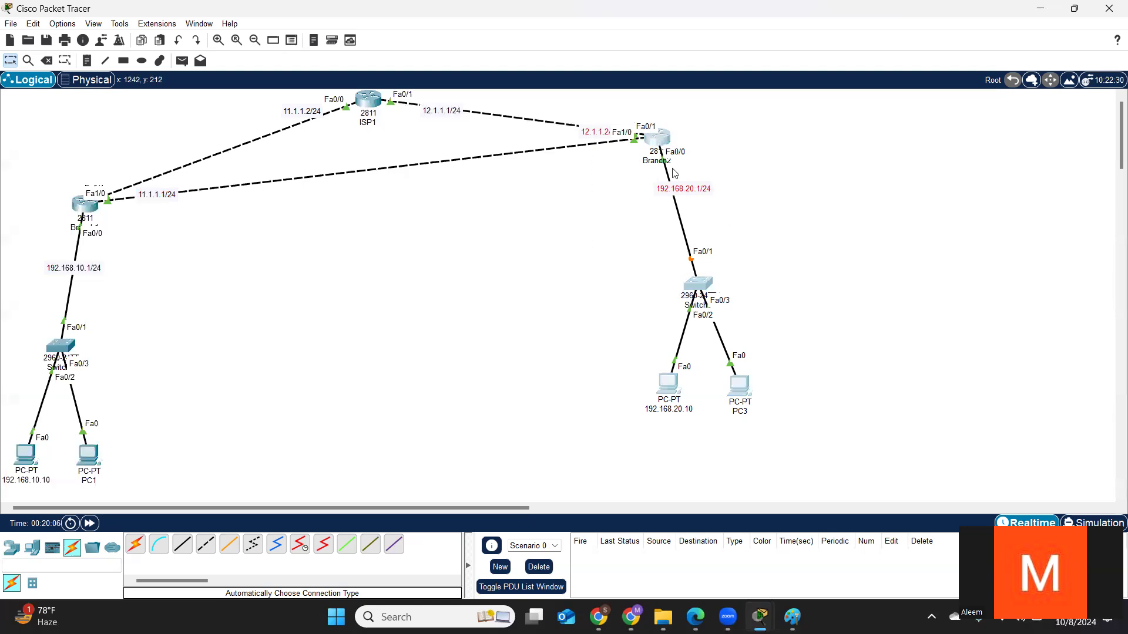
pyautogui.moveTo(672, 218); pyautogui.dragTo(662, 280)
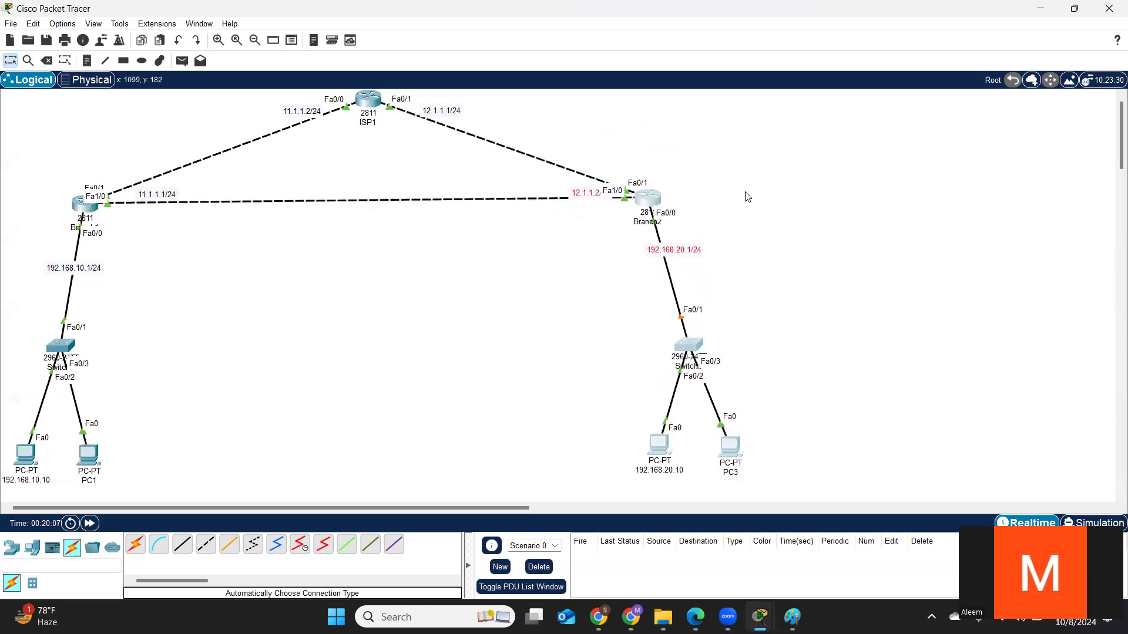
# Step: Move the 11.1.1.1/24 and 12.1.1.2/24 labels onto the branch ends of their links to ISP1
pyautogui.moveTo(160, 197); pyautogui.dragTo(155, 166)
pyautogui.moveTo(586, 192); pyautogui.dragTo(558, 170)
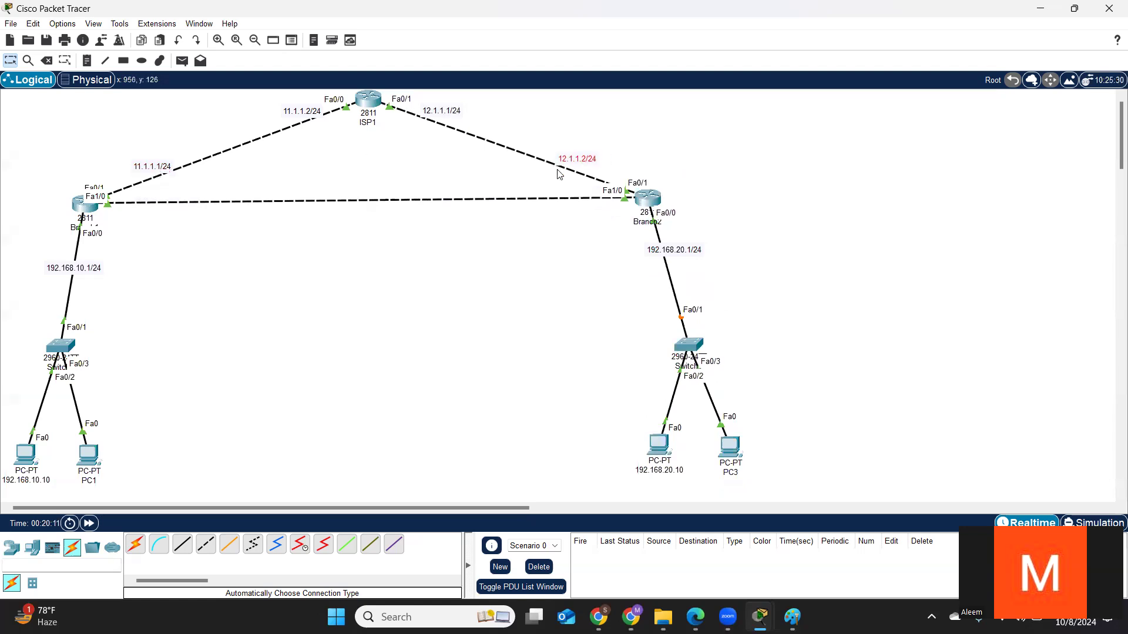
pyautogui.click(259, 262)
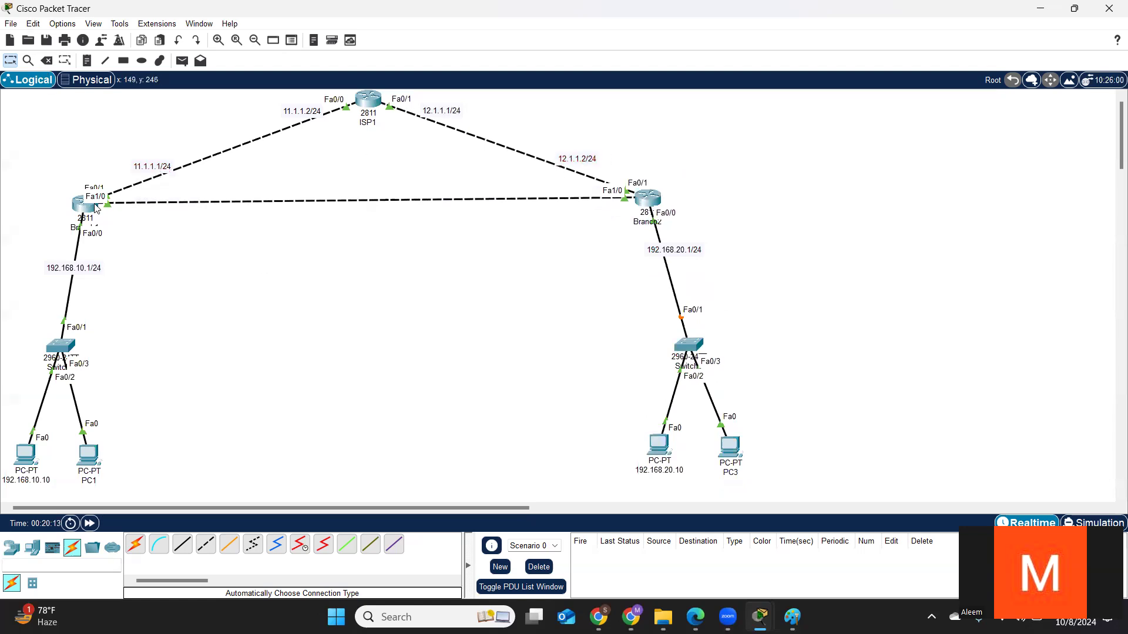
# Step: Add a note reading 13.1.1.1/24 at Branch1's end of the direct link to Branch2
pyautogui.click(87, 63)
pyautogui.click(131, 199)
pyautogui.write('13.1.1.')
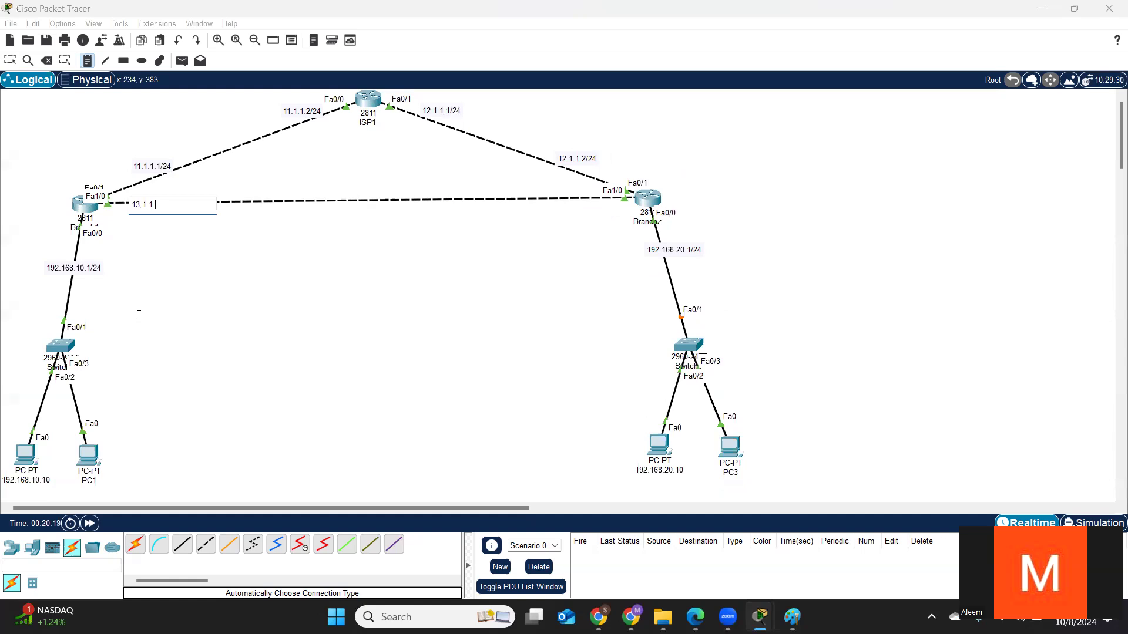
pyautogui.write('1/24')
# Step: Add a note reading 13.1.1.2/24 at Branch2's end of the direct link to Branch1
pyautogui.click(535, 196)
pyautogui.write('13.1')
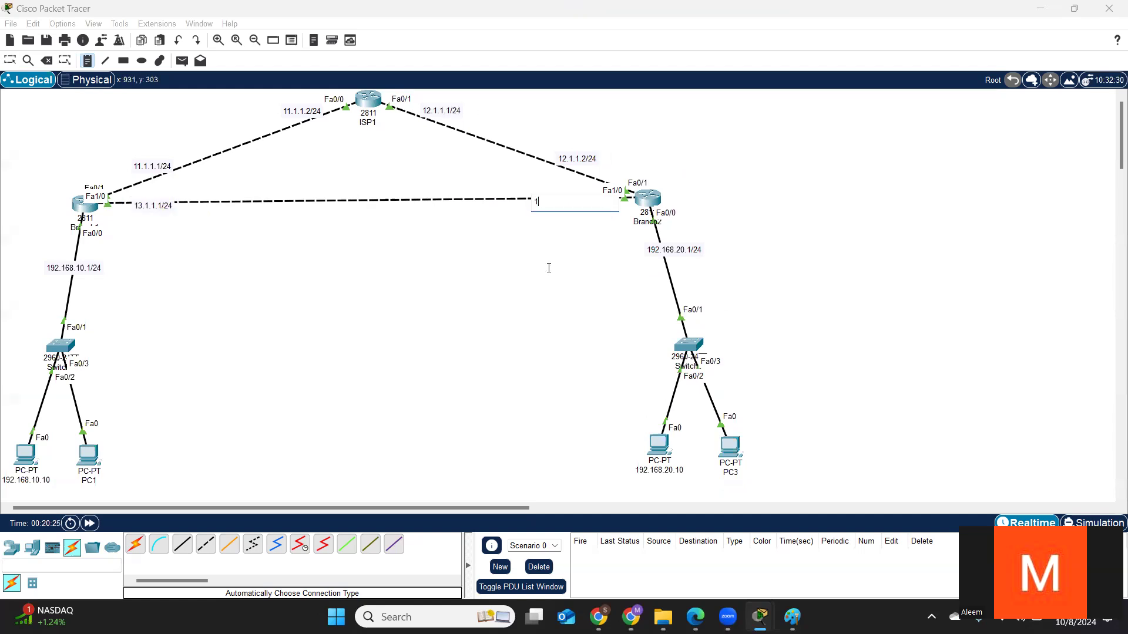
pyautogui.write('.1.2')
pyautogui.click(10, 60)
# Step: Open Branch1's command line and enter global configuration mode
pyautogui.click(84, 206)
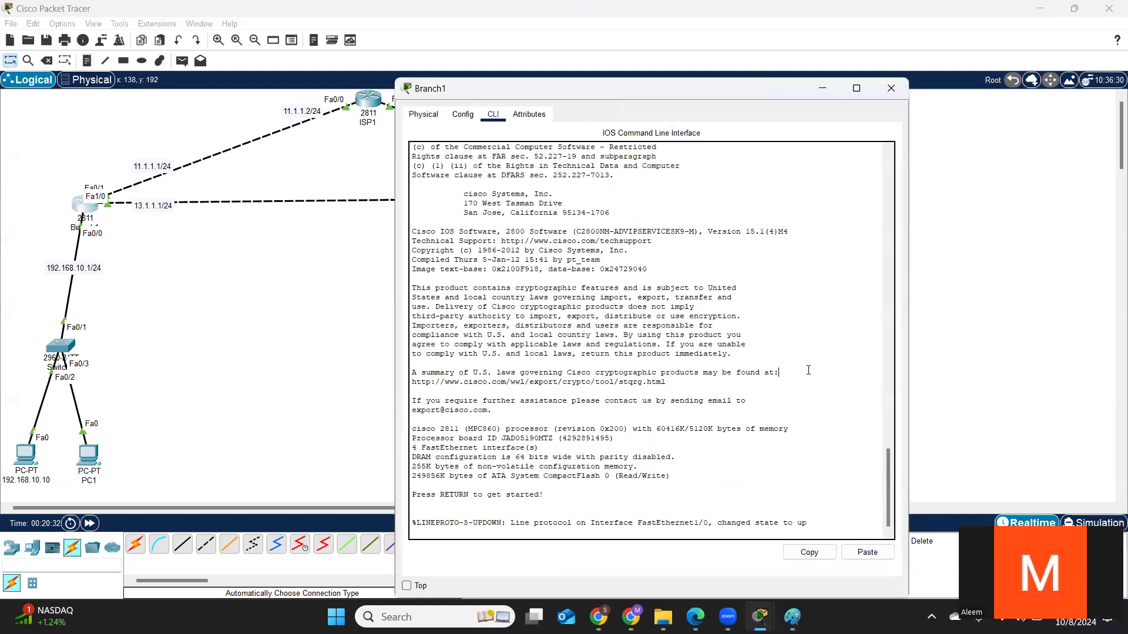
pyautogui.click(808, 370)
pyautogui.press('Return')
pyautogui.press('Return')
pyautogui.press('Return')
pyautogui.write('en')
pyautogui.press('Return')
pyautogui.press('Return')
pyautogui.press('Return')
pyautogui.write('conf t')
pyautogui.press('Return')
pyautogui.press('Return')
pyautogui.press('Return')
# Step: Assign IP address 13.1.1.1 with mask 255.255.255.0 to Branch1's fastEthernet 1/0 interface
pyautogui.write('in')
pyautogui.press('Tab')
pyautogui.write('f')
pyautogui.press('Tab')
pyautogui.write('0/')
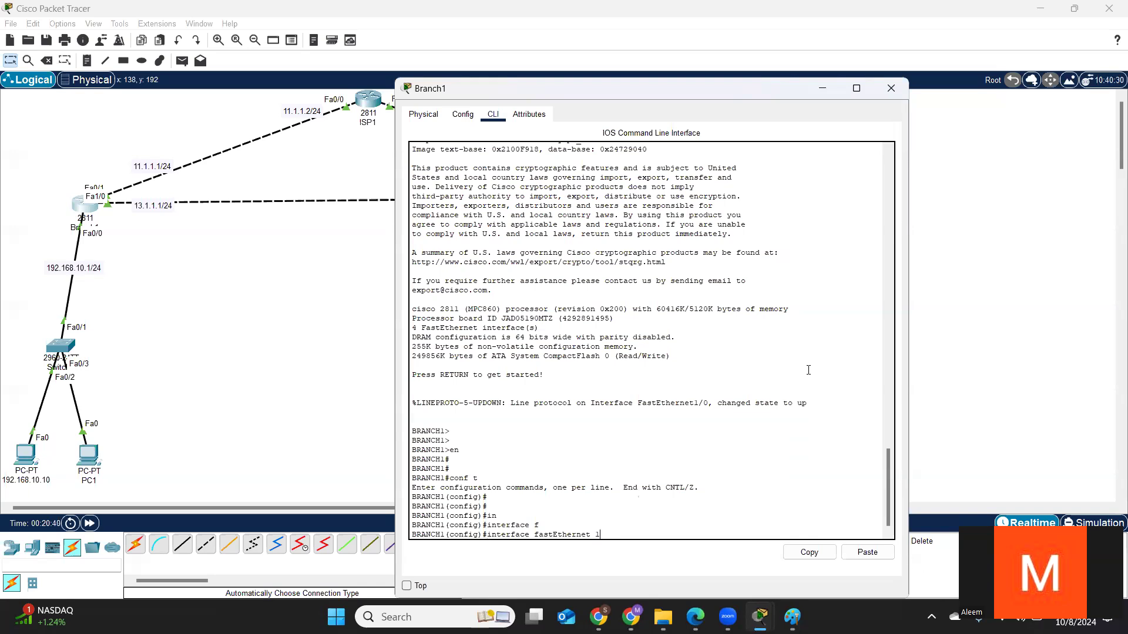
pyautogui.write('0')
pyautogui.press('Return')
pyautogui.press('Return')
pyautogui.write('ip ad')
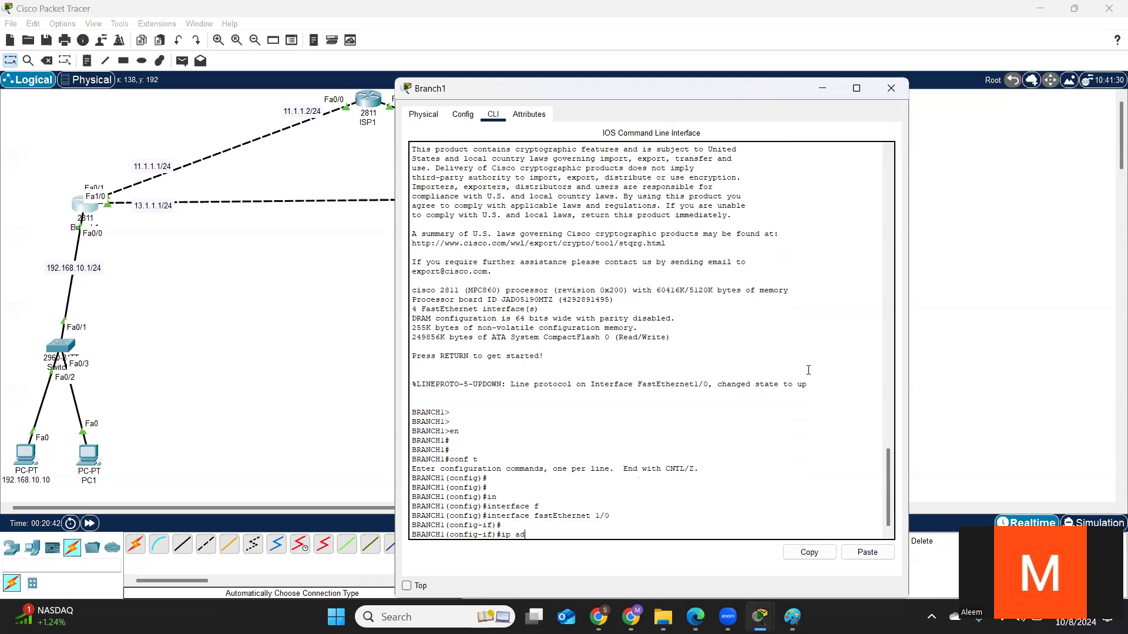
pyautogui.press('Tab')
pyautogui.write('13.1.1.1 255.255.255.0')
pyautogui.press('Return')
pyautogui.press('Return')
# Step: Enable Branch1's fastEthernet 1/0 interface with no shutdown and minimise the router's window
pyautogui.write('no sh')
pyautogui.press('Tab')
pyautogui.press('Return')
pyautogui.press('Return')
pyautogui.press('Return')
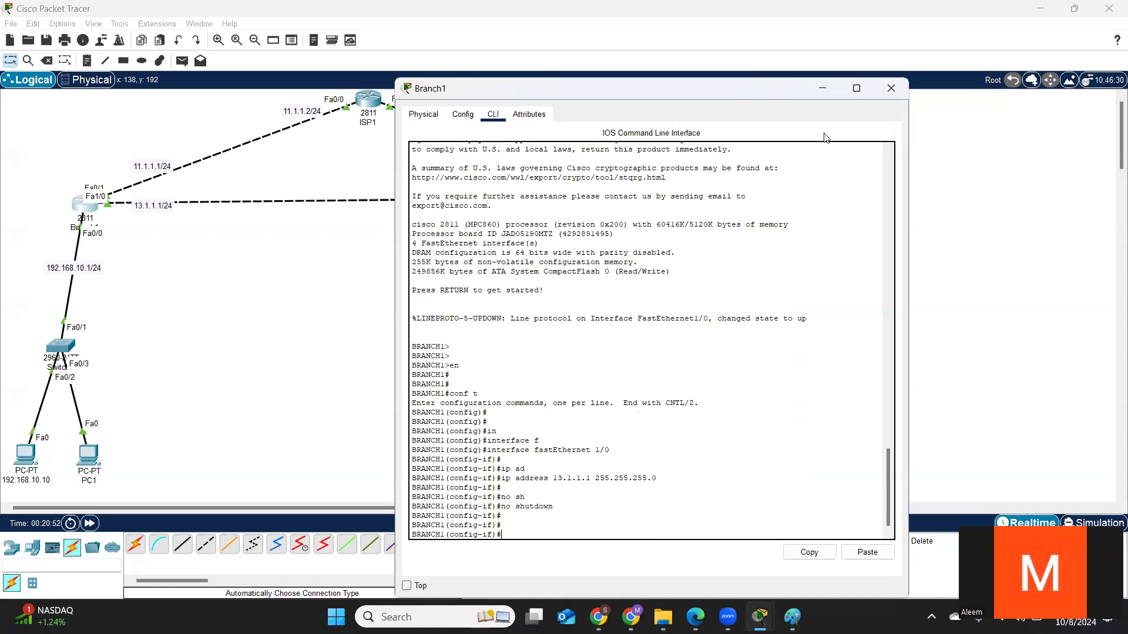
pyautogui.click(829, 86)
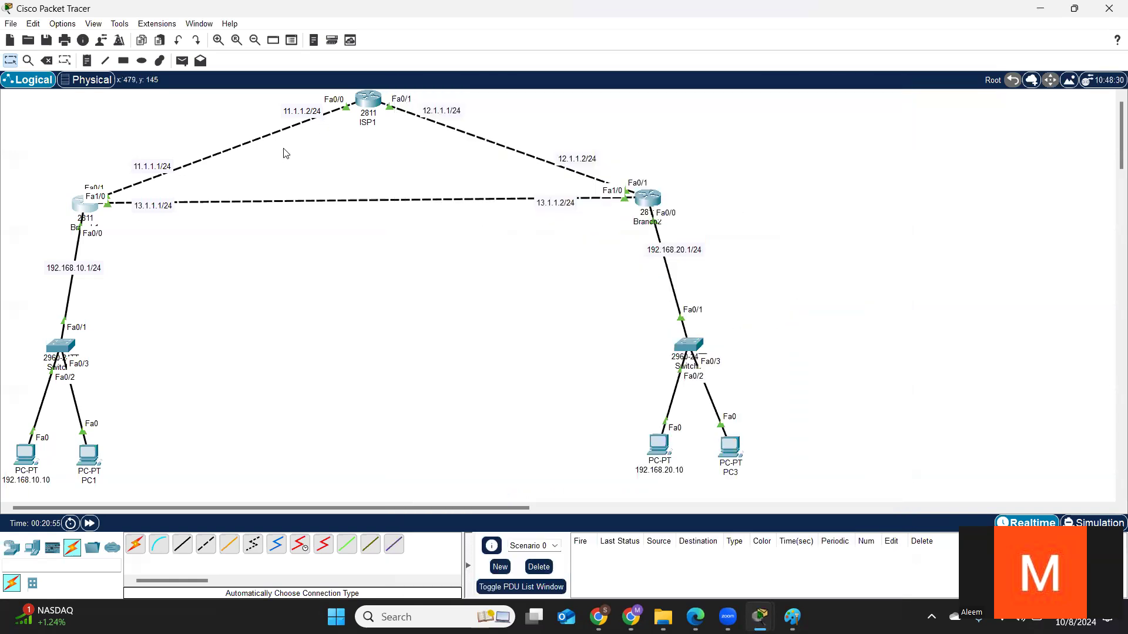
# Step: Open Branch2's command line and enter global configuration mode
pyautogui.click(639, 195)
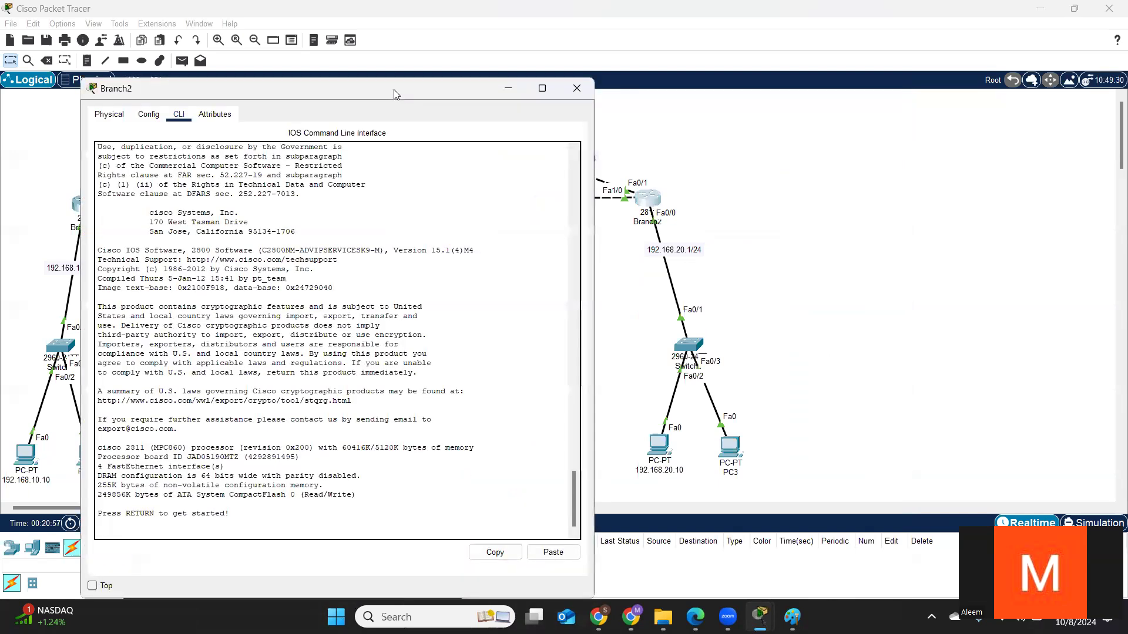
pyautogui.press('Return')
pyautogui.press('Return')
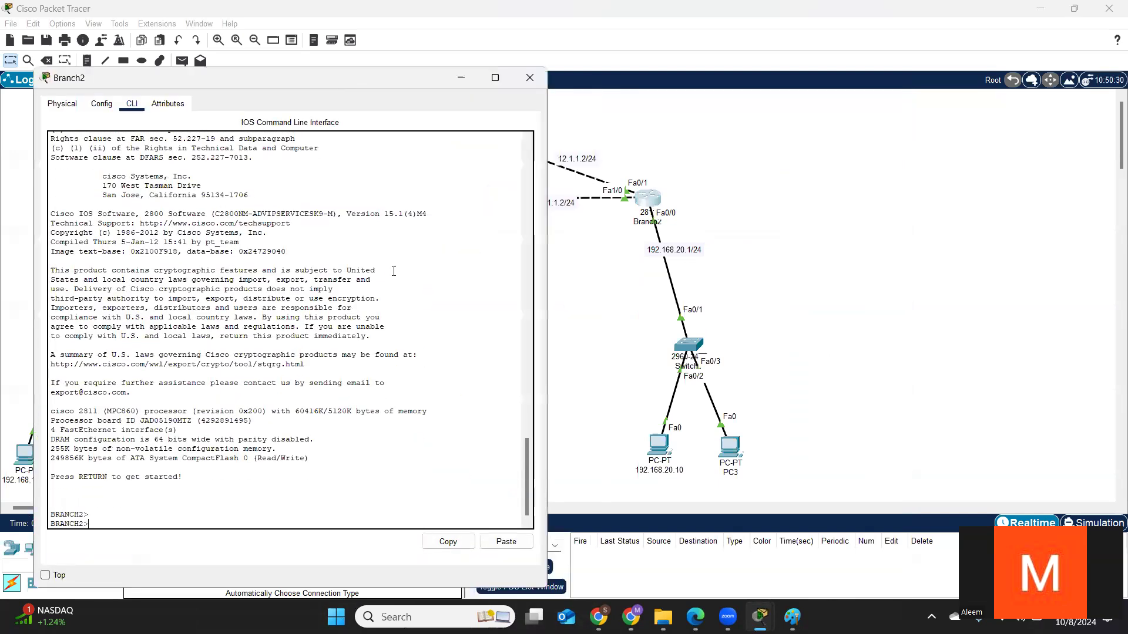
pyautogui.write('en')
pyautogui.press('Return')
pyautogui.press('Return')
pyautogui.press('Return')
pyautogui.press('Return')
pyautogui.write('conf t')
pyautogui.press('Return')
pyautogui.press('Return')
pyautogui.press('Return')
pyautogui.press('Return')
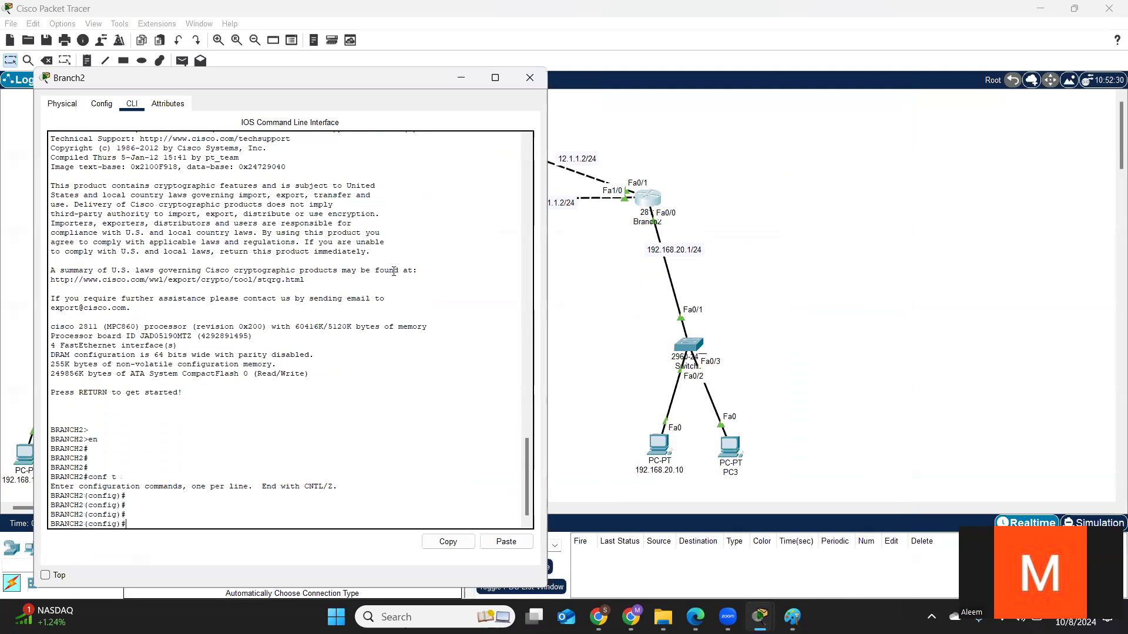
# Step: Assign IP address 13.1.1.2 with mask 255.255.255.0 to Branch2's fastEthernet 1/0 interface
pyautogui.write('in')
pyautogui.press('Tab')
pyautogui.write('f')
pyautogui.press('Tab')
pyautogui.write('1/0')
pyautogui.press('Return')
pyautogui.press('Return')
pyautogui.write('ip add')
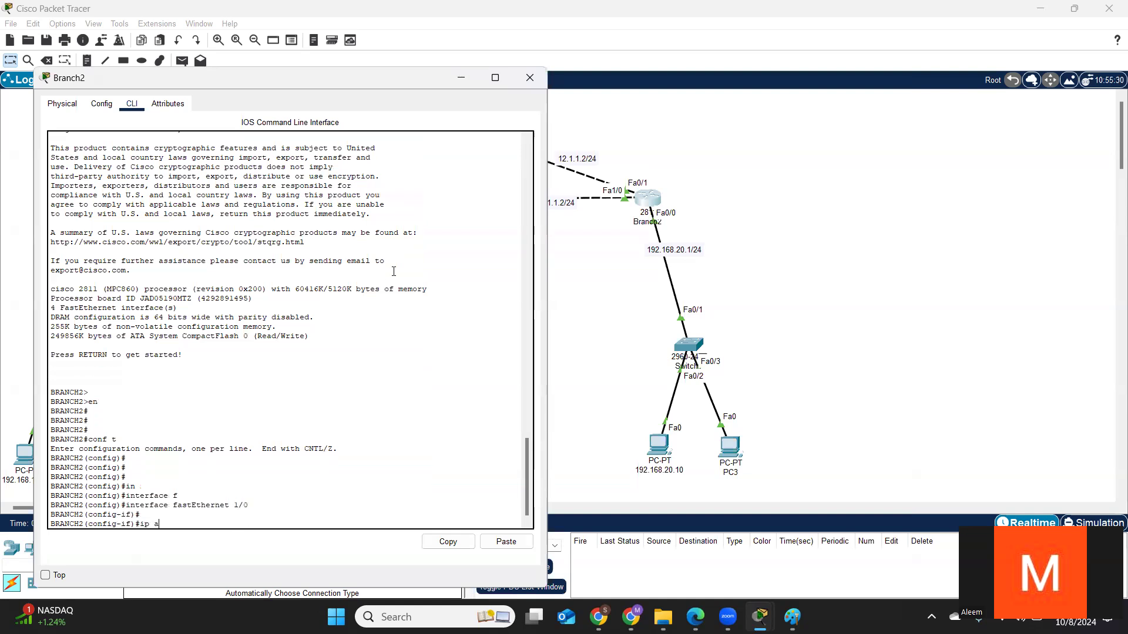
pyautogui.press('Tab')
pyautogui.write('13.1.1.')
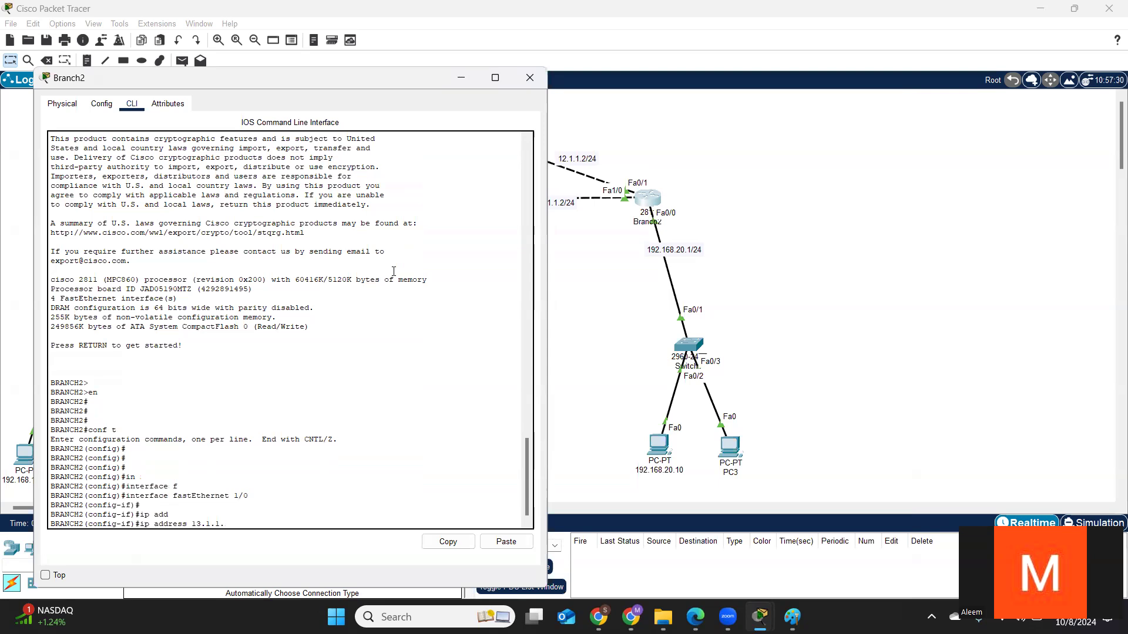
pyautogui.write('2 255.255.255.0')
pyautogui.press('Return')
pyautogui.press('Return')
# Step: Enable Branch2's fastEthernet 1/0 interface with no shutdown and exit interface configuration
pyautogui.write('no sh')
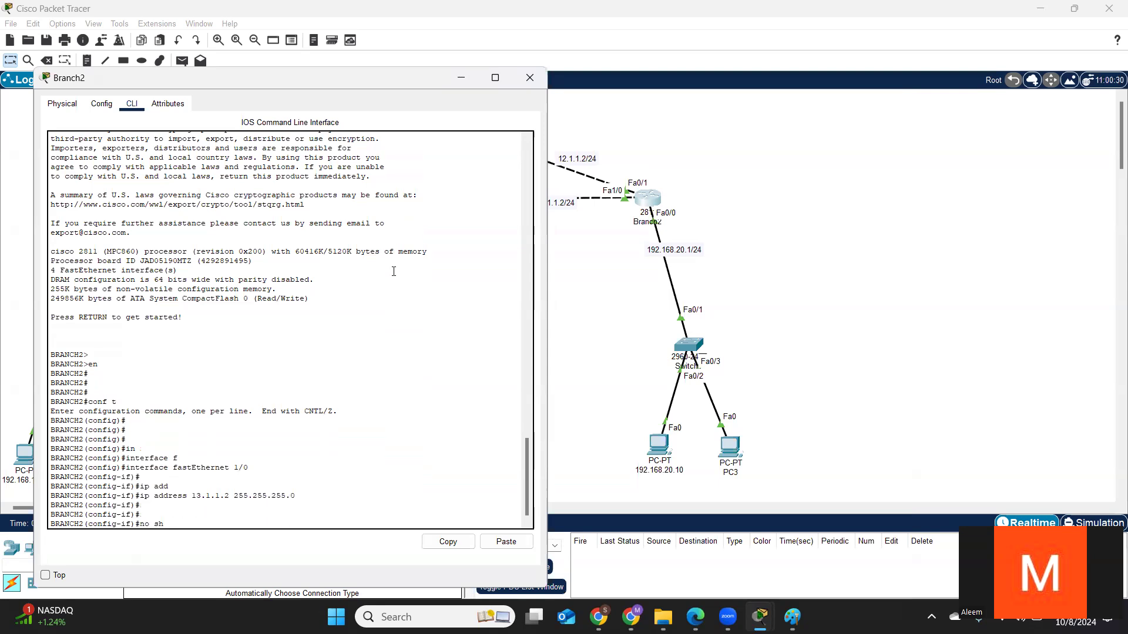
pyautogui.press('Tab')
pyautogui.press('Return')
pyautogui.press('Return')
pyautogui.press('Return')
pyautogui.write('ex')
pyautogui.press('Return')
pyautogui.press('Return')
pyautogui.press('Return')
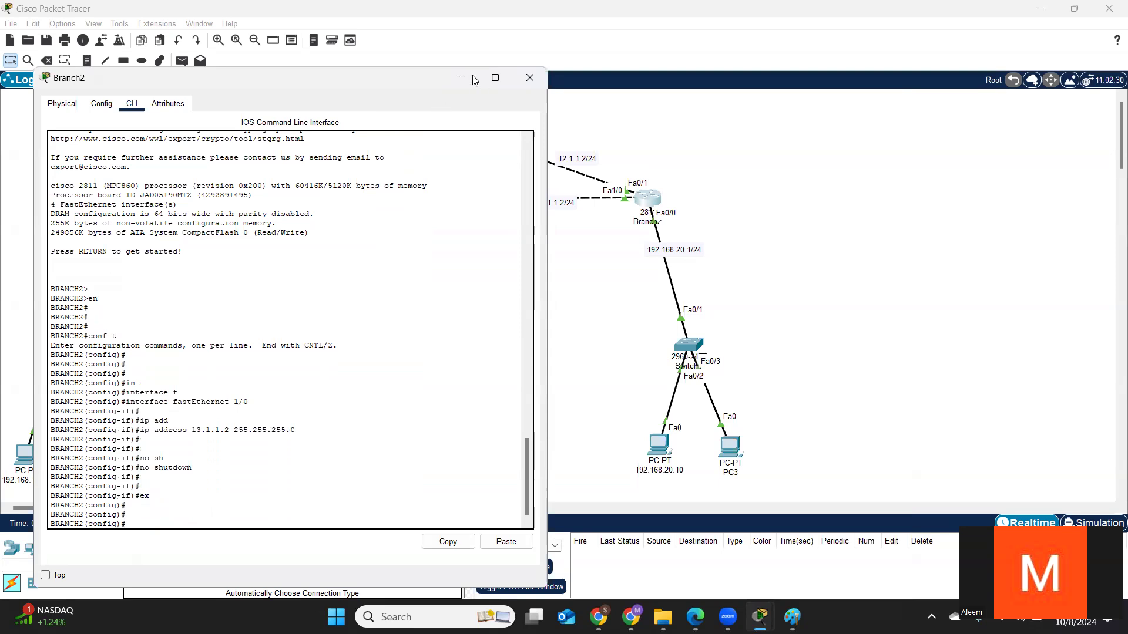
pyautogui.press('Return')
# Step: Return Branch2 to privileged mode and list its RIP-learned routes with show ip route rip
pyautogui.hotkey('ctrl', 'z')
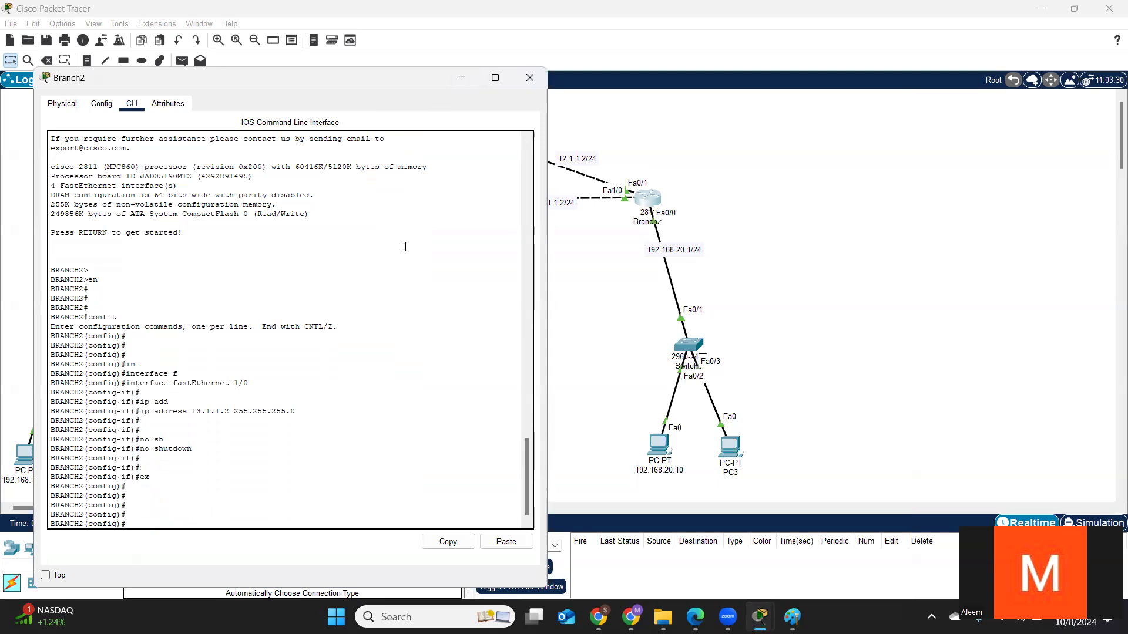
pyautogui.press('Return')
pyautogui.press('Return')
pyautogui.press('Return')
pyautogui.write('sh')
pyautogui.press('Tab')
pyautogui.write('ip')
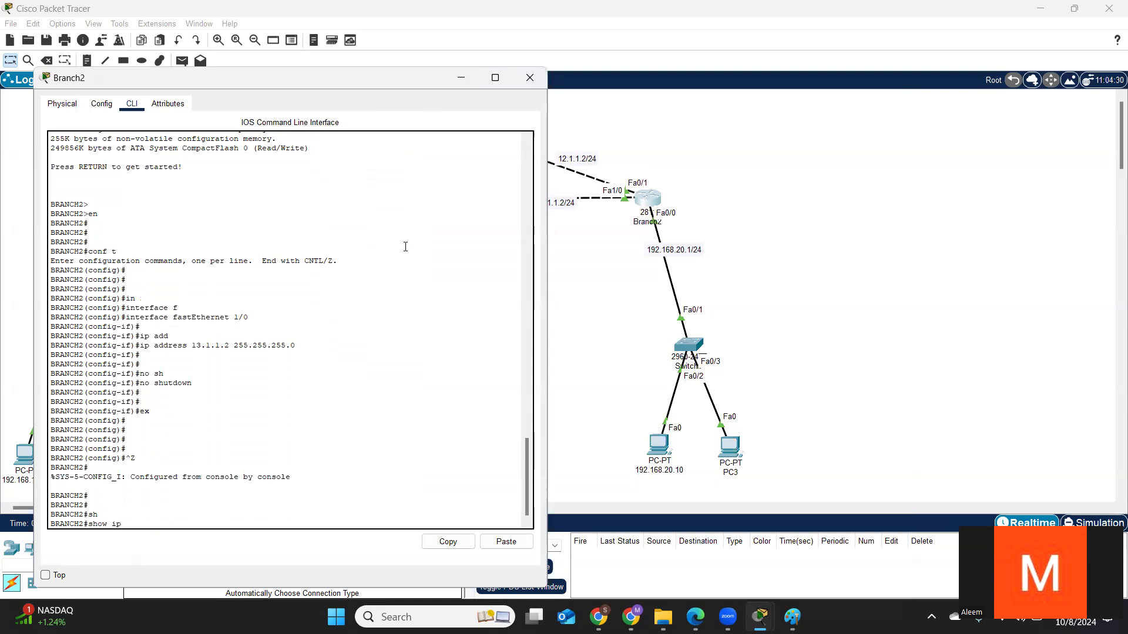
pyautogui.write(' rou')
pyautogui.press('Tab')
pyautogui.write('r')
pyautogui.press('Tab')
pyautogui.press('Return')
pyautogui.press('Return')
pyautogui.press('Return')
pyautogui.press('Return')
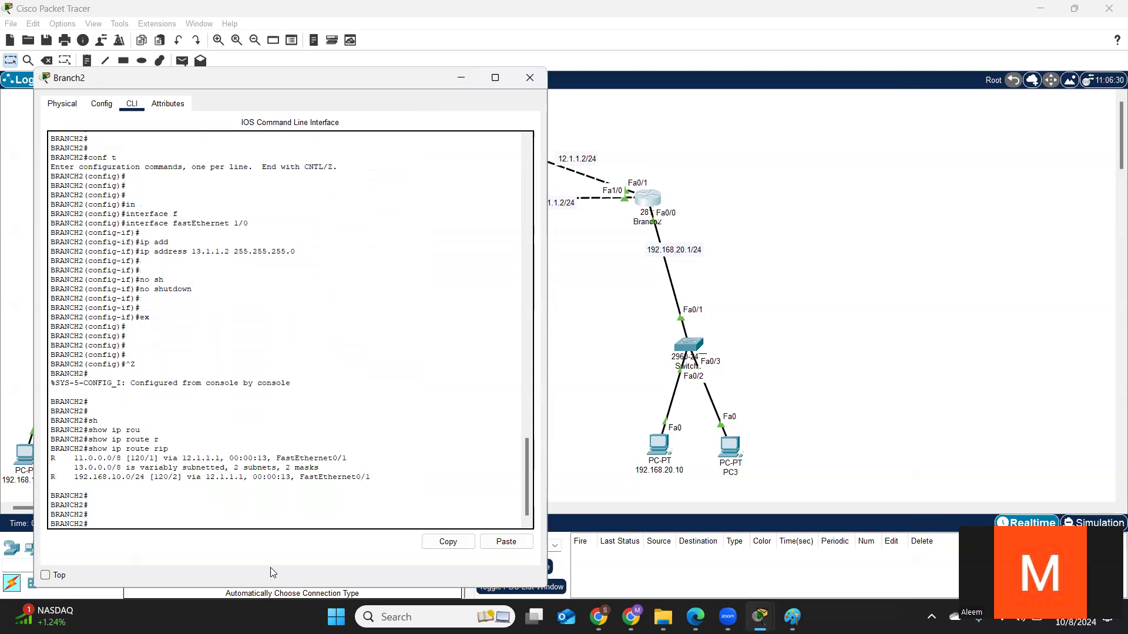
# Step: Examine the next hop of the 192.168.10.0/24 route in Branch2's RIP output against the topology
pyautogui.moveTo(74, 477); pyautogui.dragTo(234, 477)
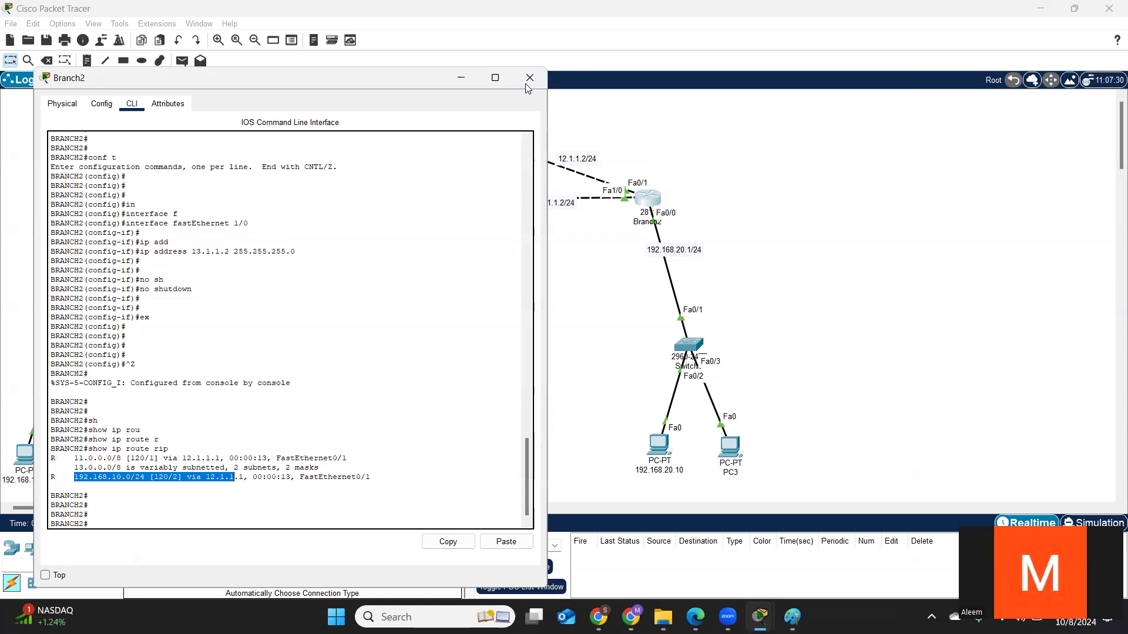
pyautogui.moveTo(433, 78); pyautogui.dragTo(533, 169)
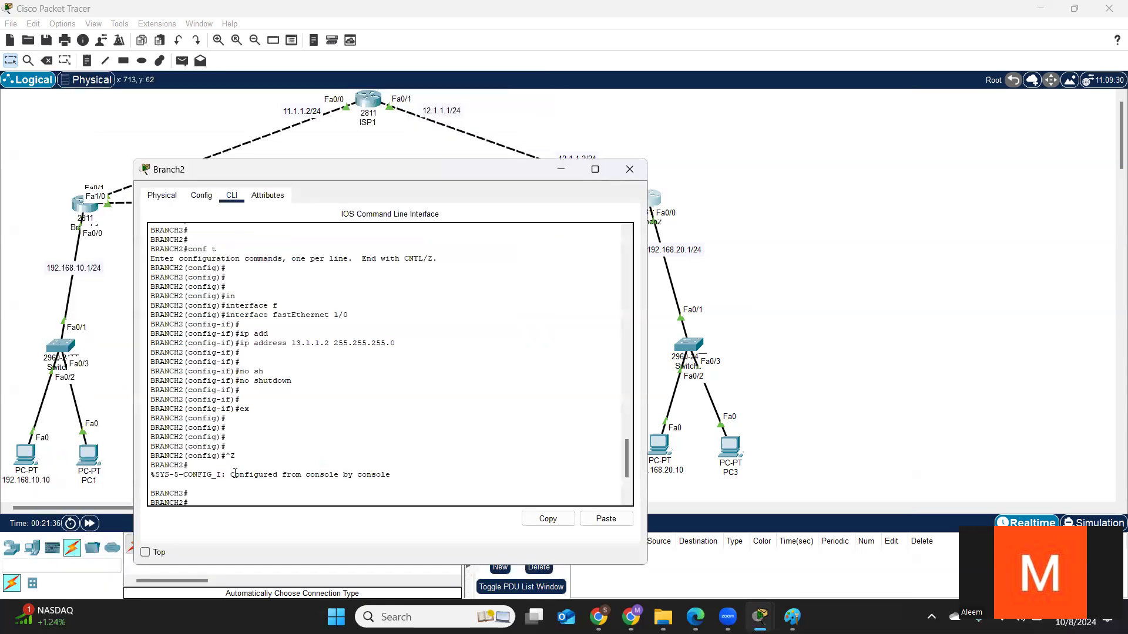
pyautogui.scroll(-4, 320, 461)
pyautogui.scroll(-1, 323, 468)
pyautogui.moveTo(306, 453); pyautogui.dragTo(344, 454)
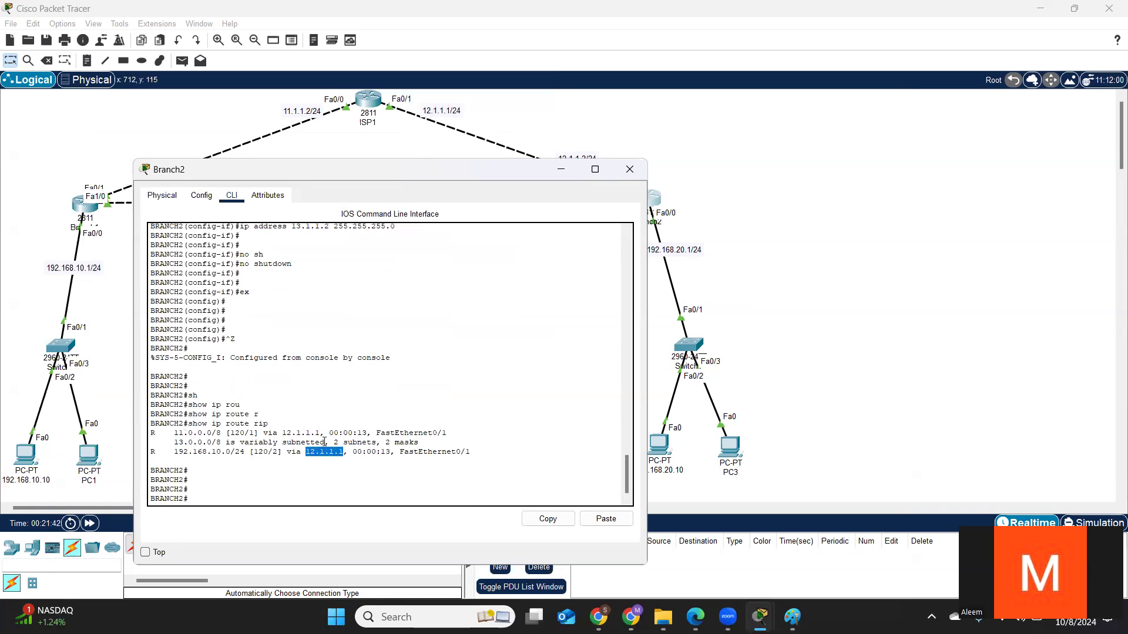
pyautogui.click(553, 168)
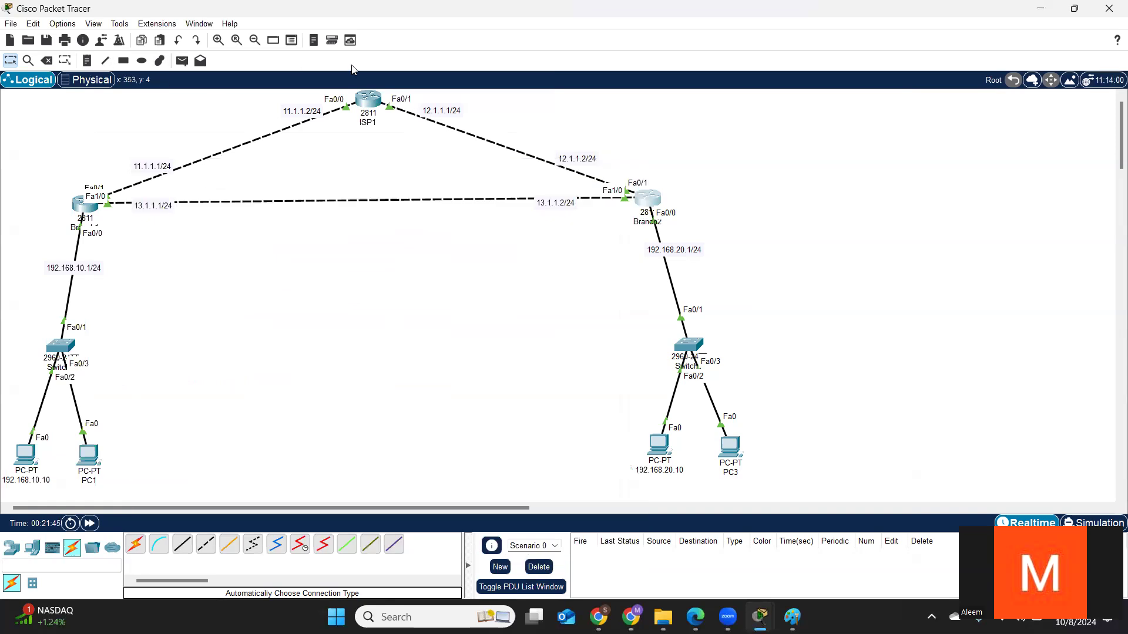
pyautogui.moveTo(678, 206)
pyautogui.mouseDown()
pyautogui.moveTo(596, 130)
pyautogui.moveTo(414, 101)
pyautogui.moveTo(307, 102)
pyautogui.mouseUp()
pyautogui.moveTo(205, 120)
pyautogui.mouseDown()
pyautogui.moveTo(109, 157)
pyautogui.moveTo(81, 189)
pyautogui.mouseUp()
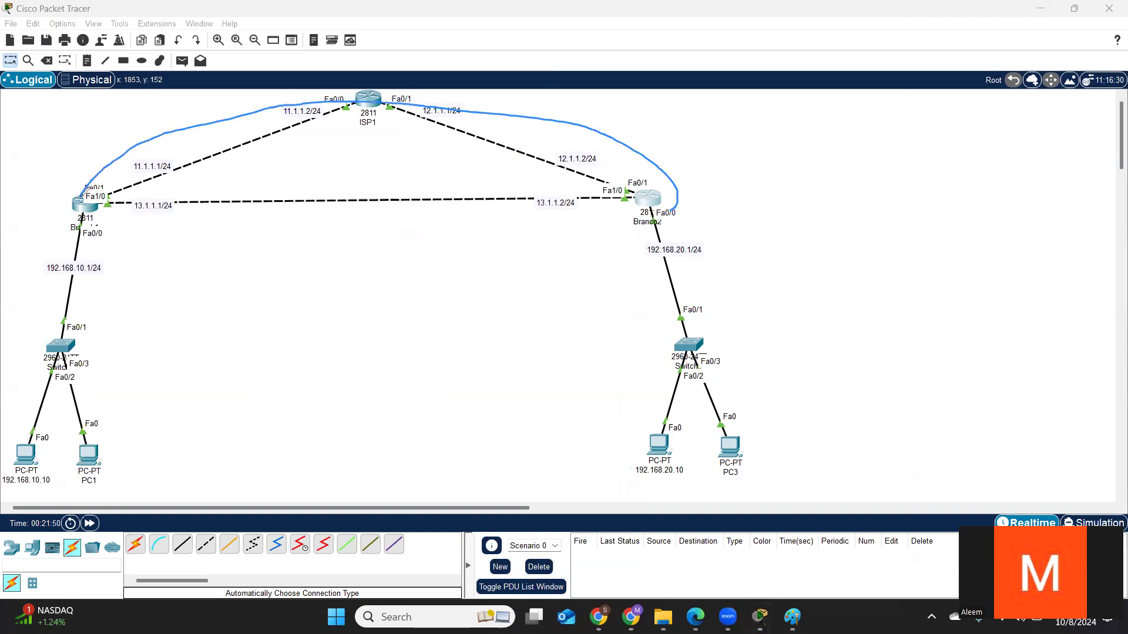
pyautogui.moveTo(54, 243)
pyautogui.mouseDown()
pyautogui.moveTo(174, 114)
pyautogui.moveTo(588, 135)
pyautogui.mouseUp()
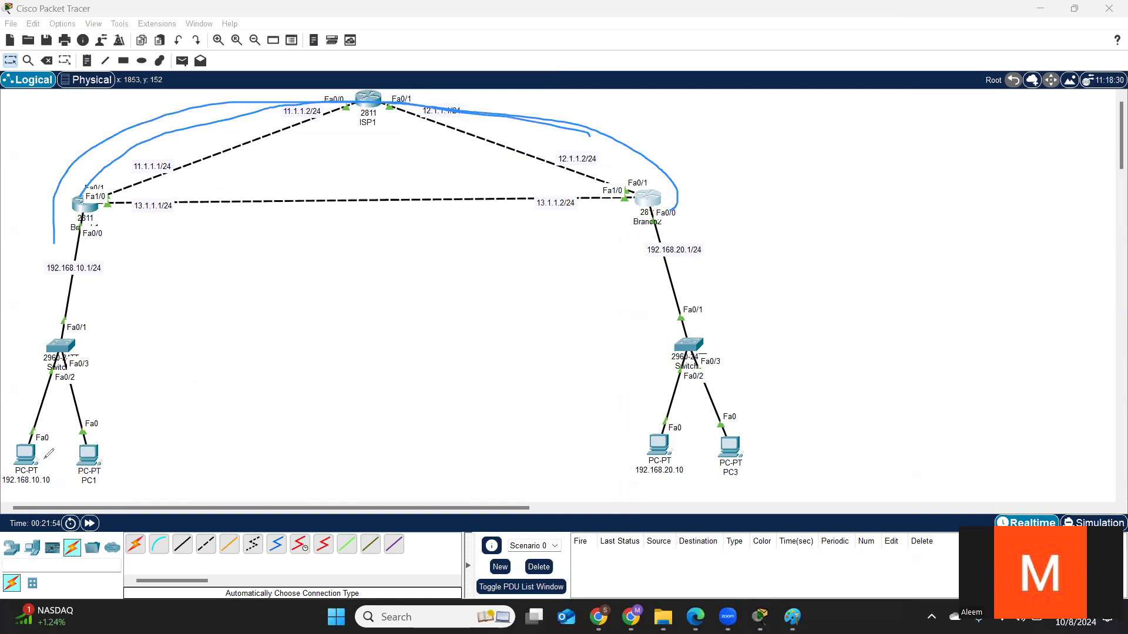
pyautogui.moveTo(36, 458)
pyautogui.mouseDown()
pyautogui.moveTo(177, 200)
pyautogui.moveTo(555, 205)
pyautogui.moveTo(637, 240)
pyautogui.mouseUp()
pyautogui.moveTo(662, 360); pyautogui.dragTo(649, 471)
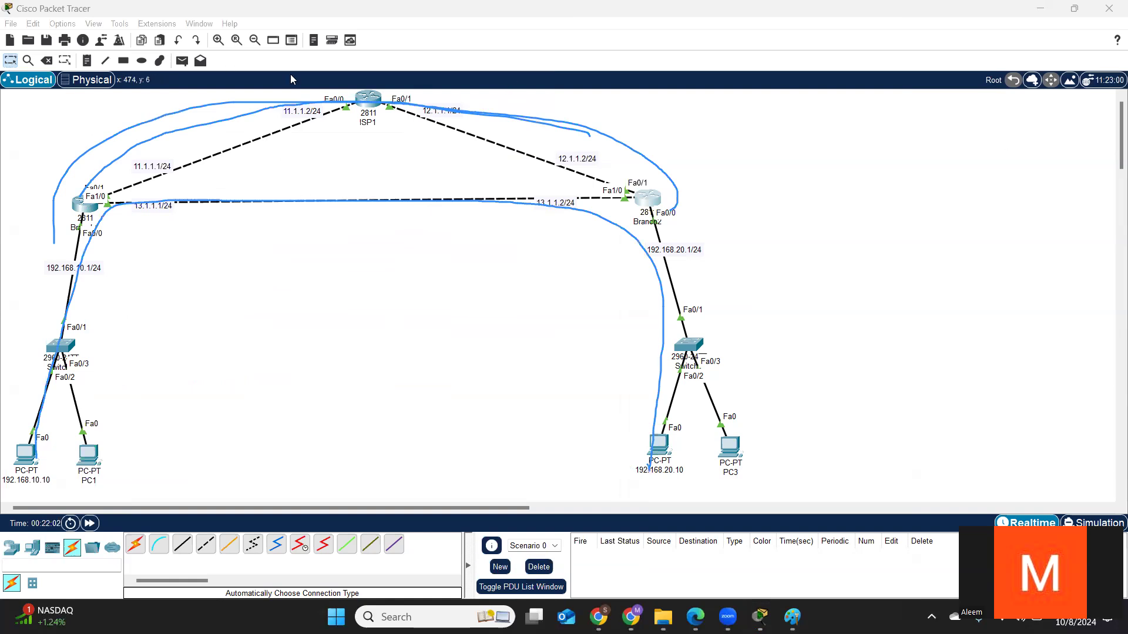
pyautogui.moveTo(209, 135)
pyautogui.mouseDown()
pyautogui.moveTo(230, 152)
pyautogui.moveTo(226, 164)
pyautogui.mouseUp()
pyautogui.moveTo(521, 125)
pyautogui.mouseDown()
pyautogui.moveTo(520, 153)
pyautogui.moveTo(522, 124)
pyautogui.mouseUp()
pyautogui.moveTo(348, 182)
pyautogui.mouseDown()
pyautogui.moveTo(353, 221)
pyautogui.moveTo(359, 179)
pyautogui.mouseUp()
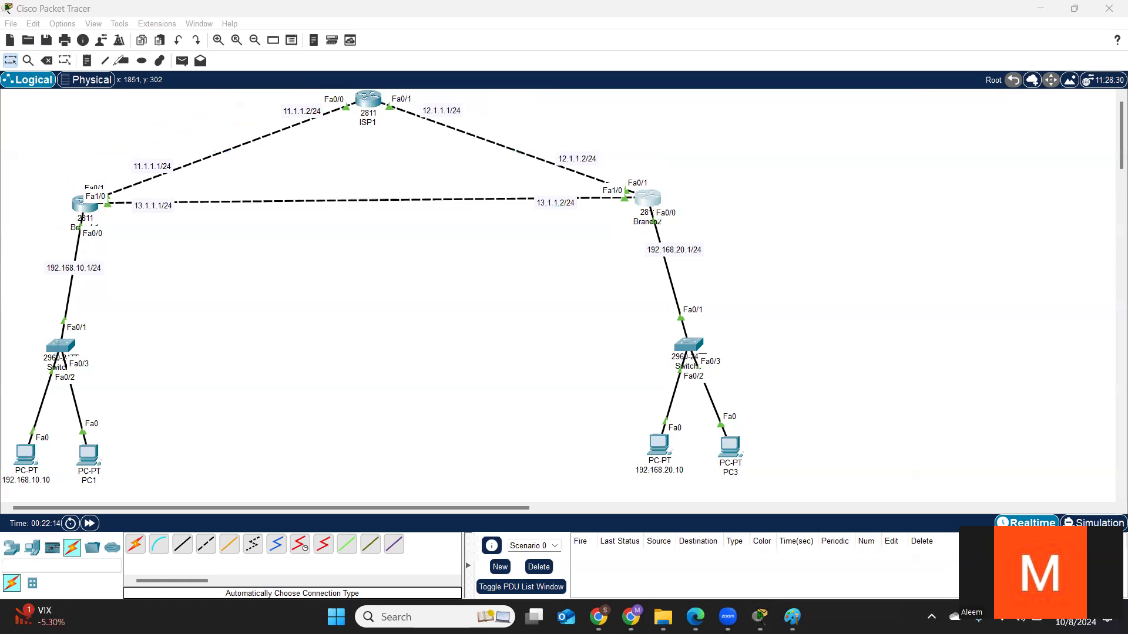
# Step: Return Branch1 to privileged mode and list its RIP-learned routes with show ip route rip
pyautogui.click(86, 206)
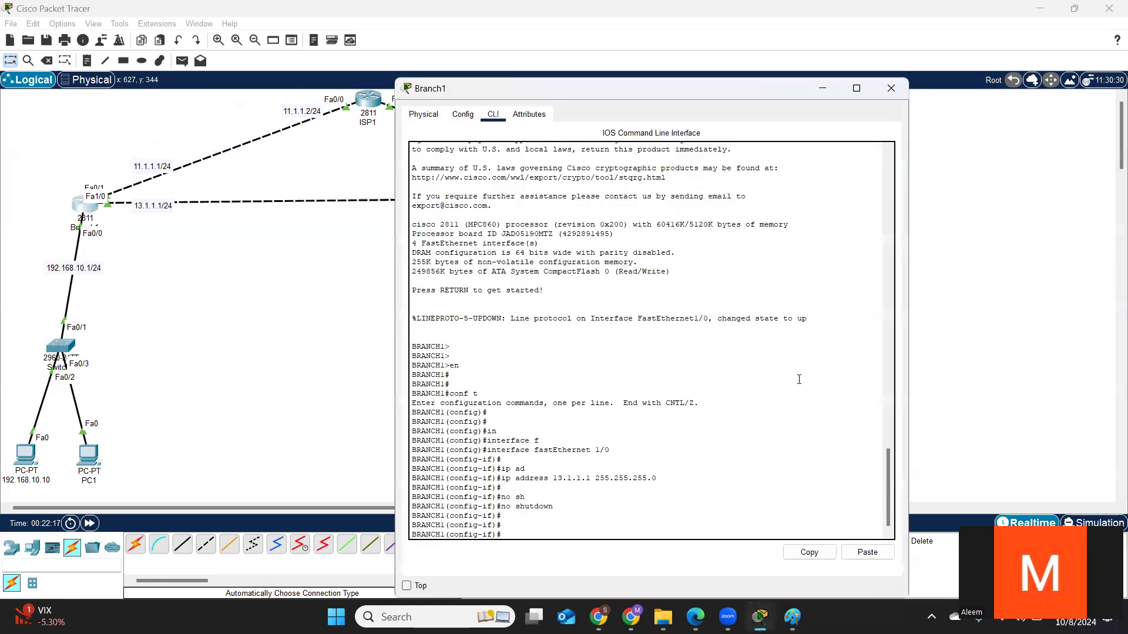
pyautogui.press('Return')
pyautogui.press('Return')
pyautogui.press('Return')
pyautogui.write('ex')
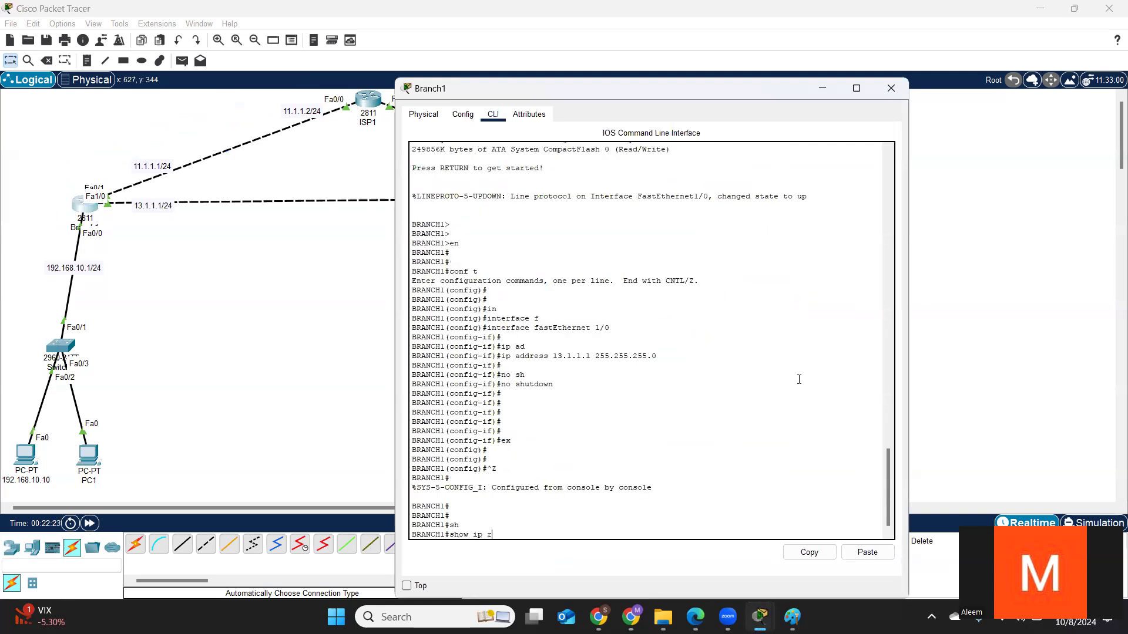
pyautogui.write('ou')
pyautogui.press('Tab')
pyautogui.write('r')
pyautogui.press('Tab')
pyautogui.press('Return')
pyautogui.press('Return')
pyautogui.press('Return')
pyautogui.press('Return')
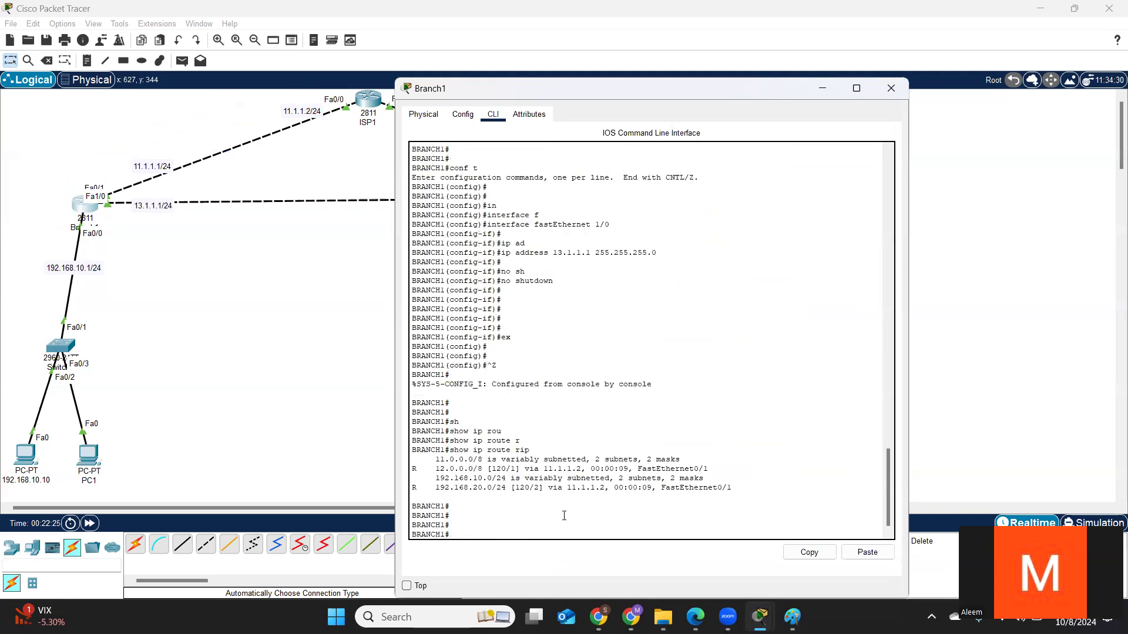
# Step: Enter RIP router configuration mode on Branch1
pyautogui.write('conf t')
pyautogui.press('Return')
pyautogui.write('rou')
pyautogui.press('Tab')
pyautogui.write('r')
pyautogui.press('Tab')
pyautogui.press('Return')
pyautogui.press('Return')
pyautogui.press('Return')
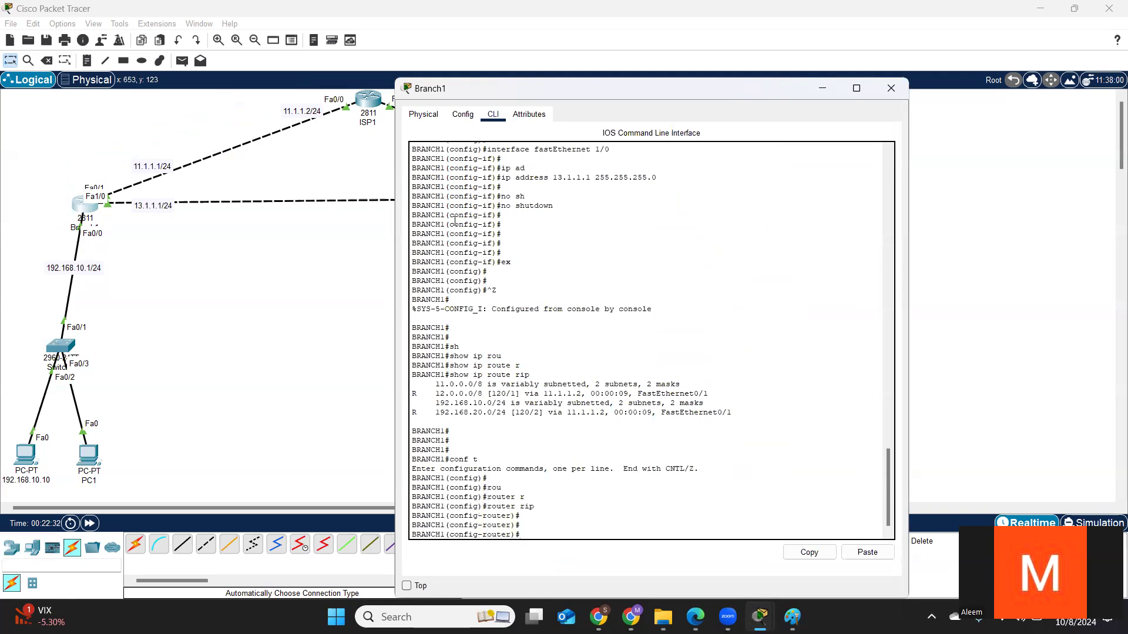
# Step: Advertise network 13.1.1.0 in Branch1's RIP process and minimise the router's window
pyautogui.write('net')
pyautogui.press('Tab')
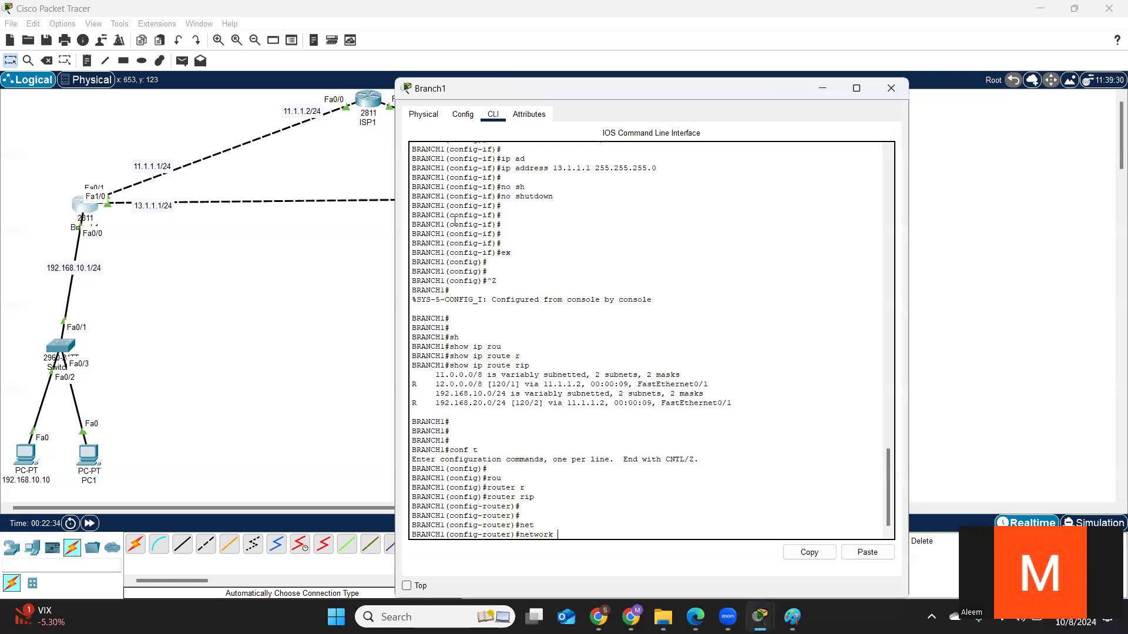
pyautogui.write('192')
pyautogui.press('BackSpace')
pyautogui.write('13.1')
pyautogui.press('Return')
pyautogui.press('Return')
pyautogui.press('Return')
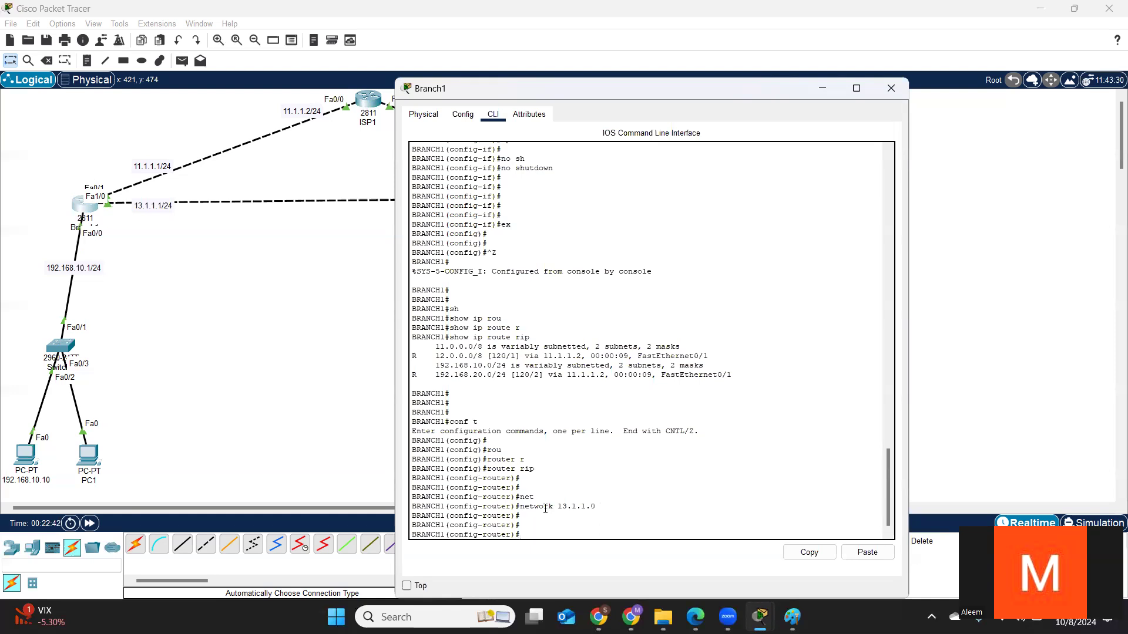
pyautogui.moveTo(609, 506); pyautogui.dragTo(544, 508)
pyautogui.click(822, 89)
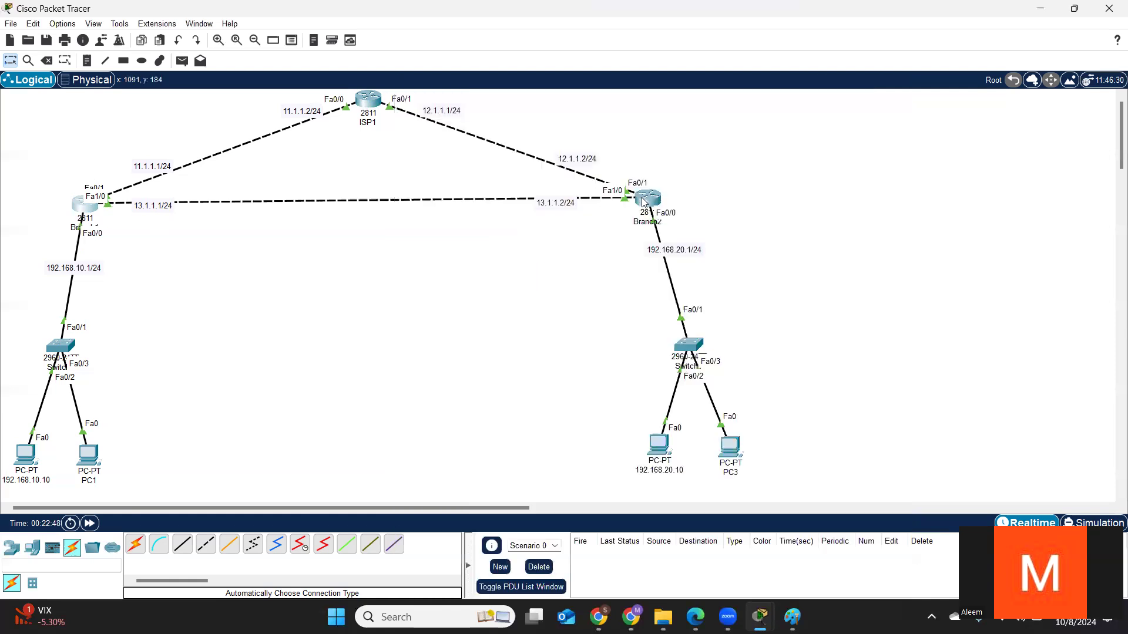
# Step: Reopen Branch2's command line and enter global configuration mode again
pyautogui.click(653, 198)
pyautogui.moveTo(408, 79); pyautogui.dragTo(405, 205)
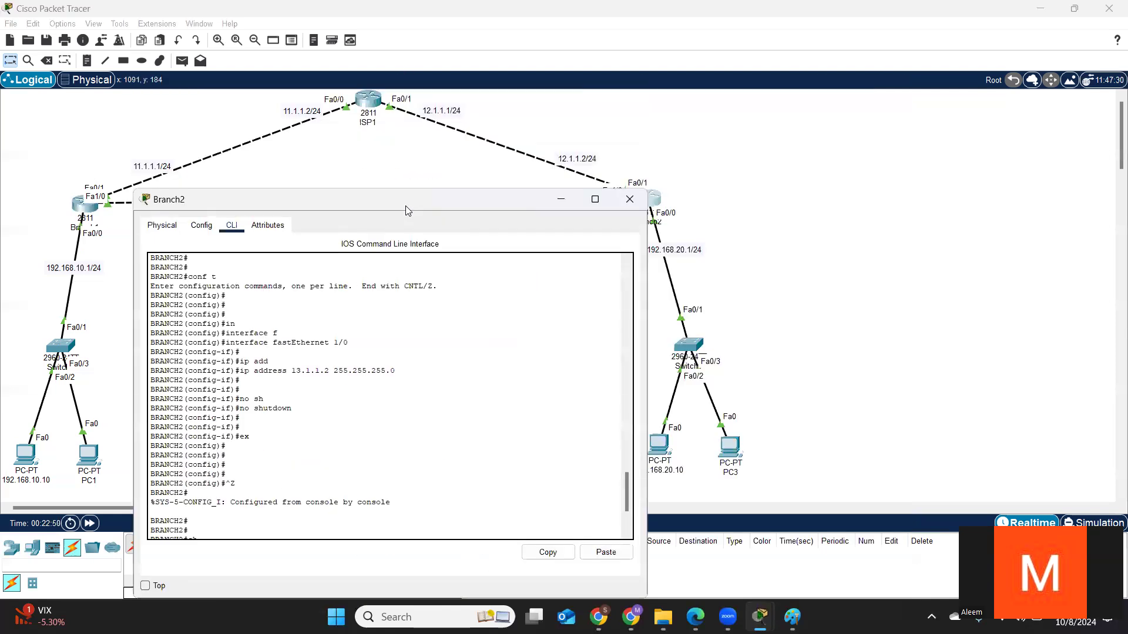
pyautogui.press('Return')
pyautogui.write('conf t')
pyautogui.press('Return')
pyautogui.press('Return')
pyautogui.press('Return')
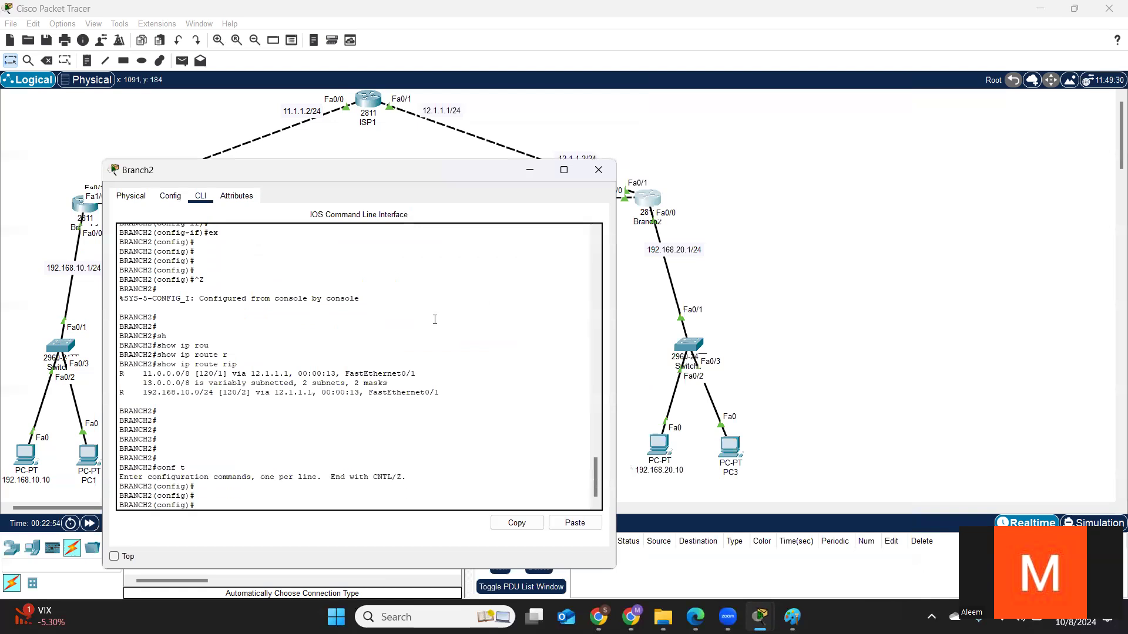
# Step: Enter RIP router configuration mode on Branch2
pyautogui.write('rou')
pyautogui.press('Tab')
pyautogui.write('r')
pyautogui.press('Tab')
pyautogui.press('Return')
pyautogui.press('Return')
pyautogui.press('Return')
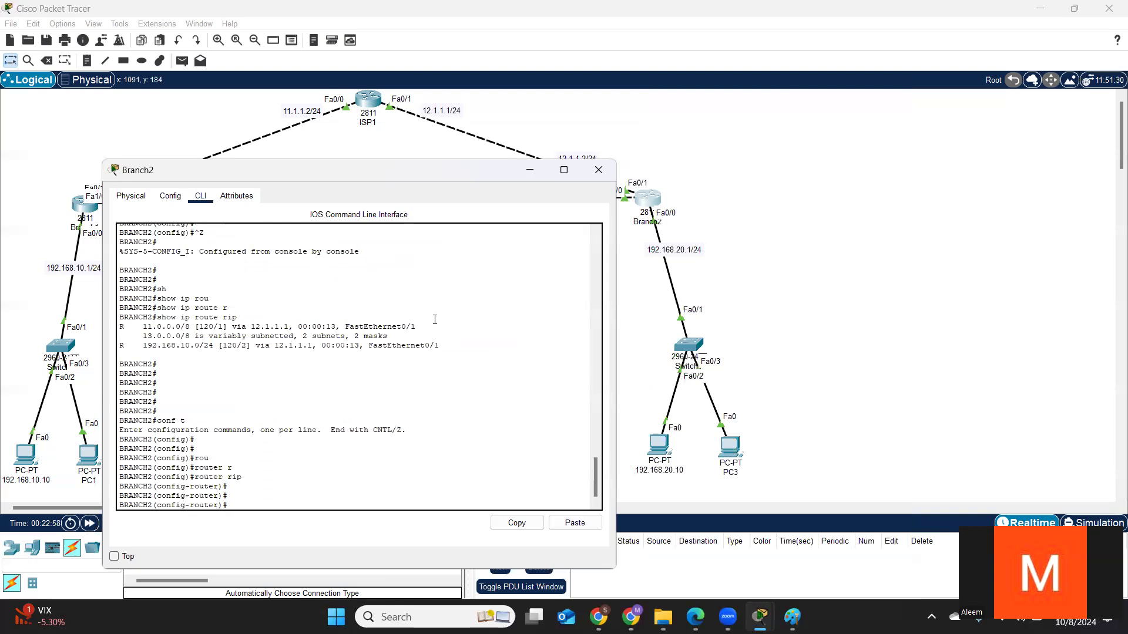
# Step: Advertise network 13.1.1.0 in Branch2's RIP process
pyautogui.write('net')
pyautogui.press('Tab')
pyautogui.write('13')
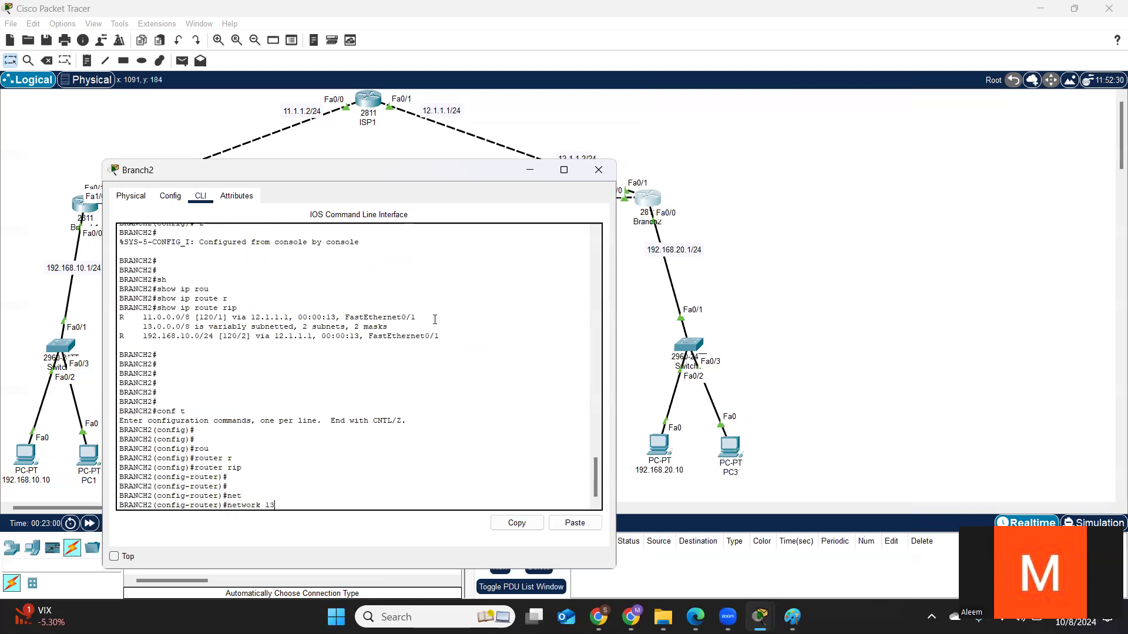
pyautogui.write('.1.1.0')
pyautogui.press('Return')
pyautogui.press('Return')
pyautogui.press('Return')
pyautogui.press('Return')
pyautogui.press('Return')
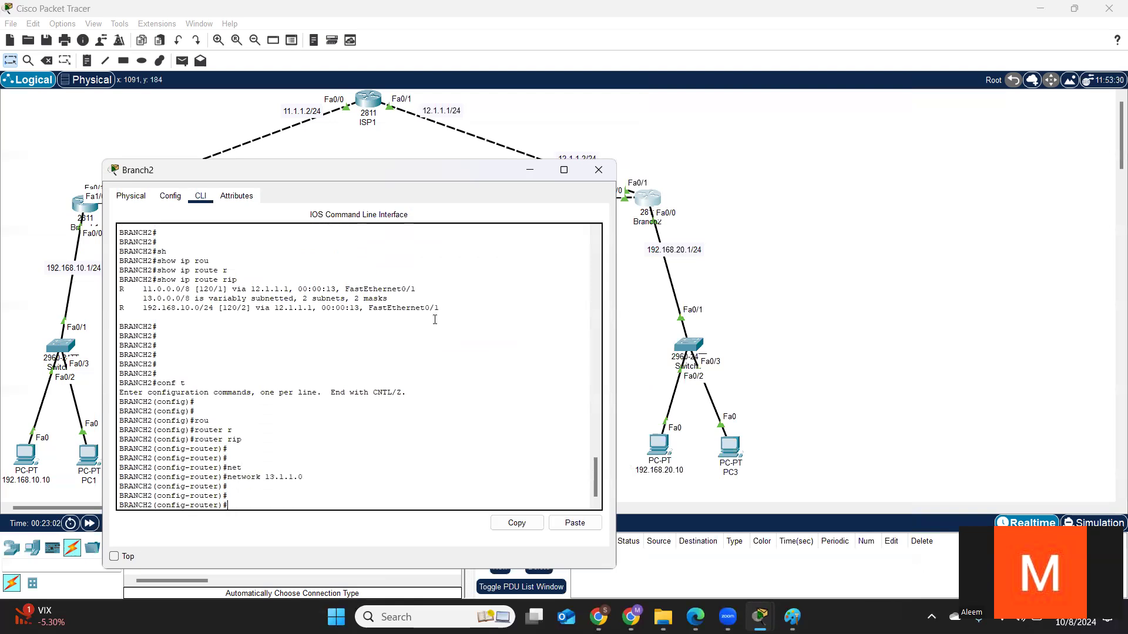
# Step: Return Branch2 to privileged mode and close its window
pyautogui.hotkey('ctrl', 'z')
pyautogui.press('Return')
pyautogui.press('Return')
pyautogui.press('Return')
pyautogui.press('Return')
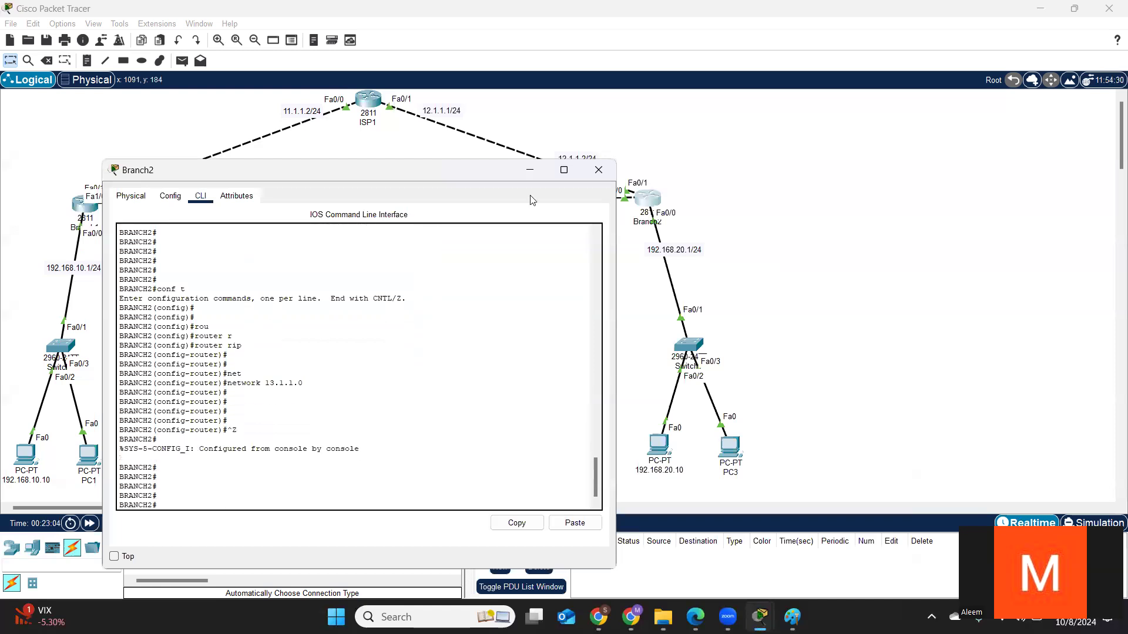
pyautogui.click(598, 170)
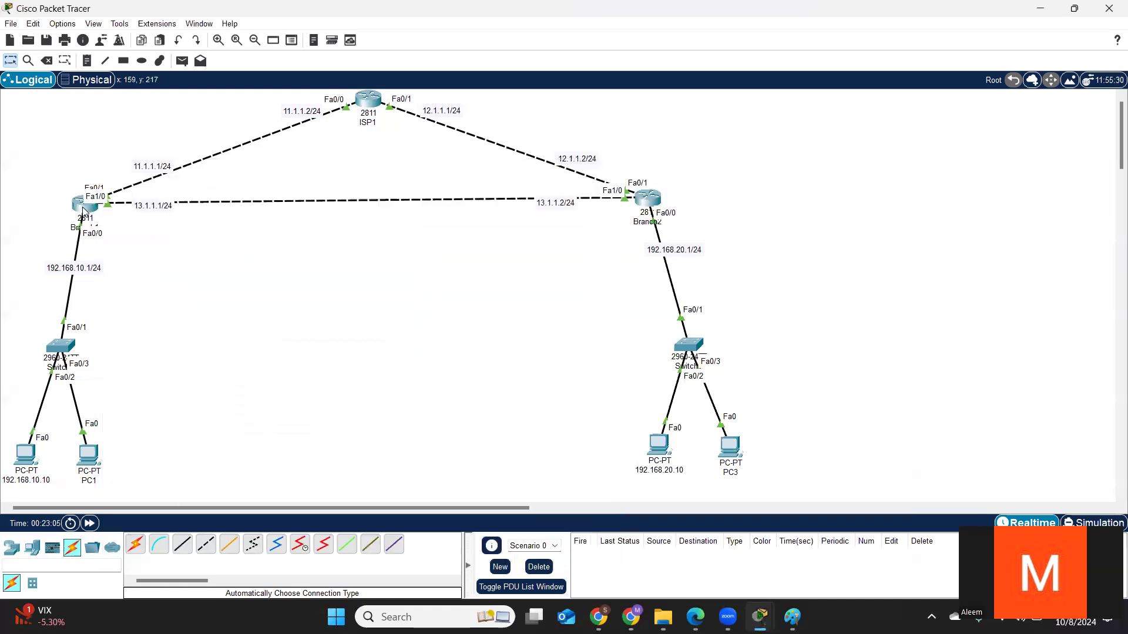
# Step: Reopen Branch1's command line and examine the next hop of the earlier RIP route to 192.168.20.0/24
pyautogui.click(85, 205)
pyautogui.scroll(5, 679, 405)
pyautogui.scroll(-2, 570, 411)
pyautogui.scroll(-3, 434, 380)
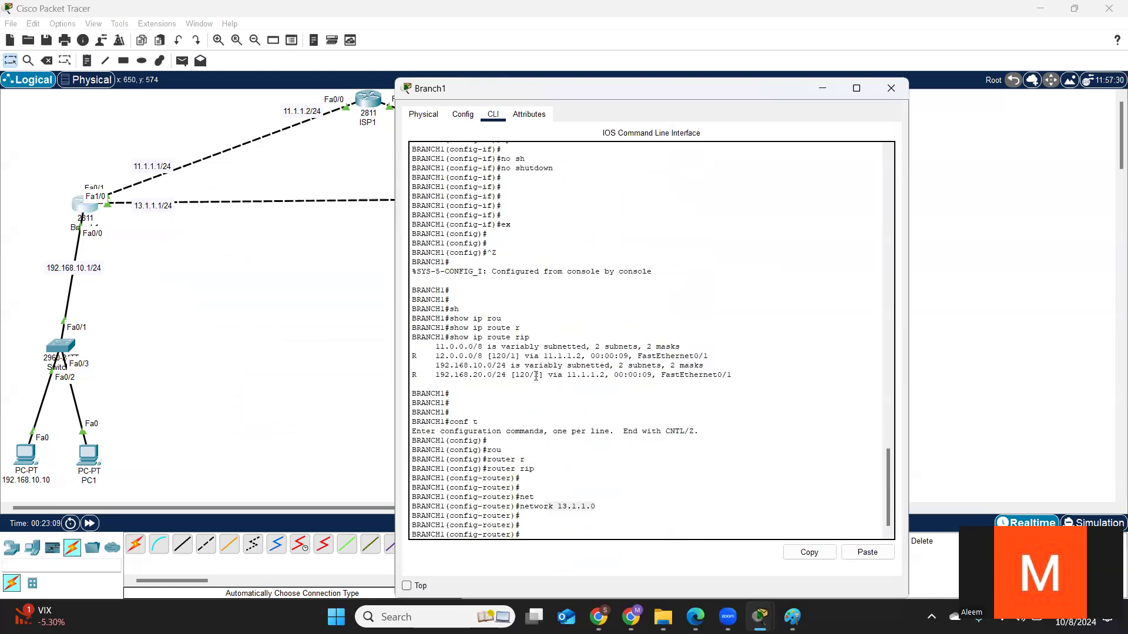
pyautogui.moveTo(567, 376); pyautogui.dragTo(605, 377)
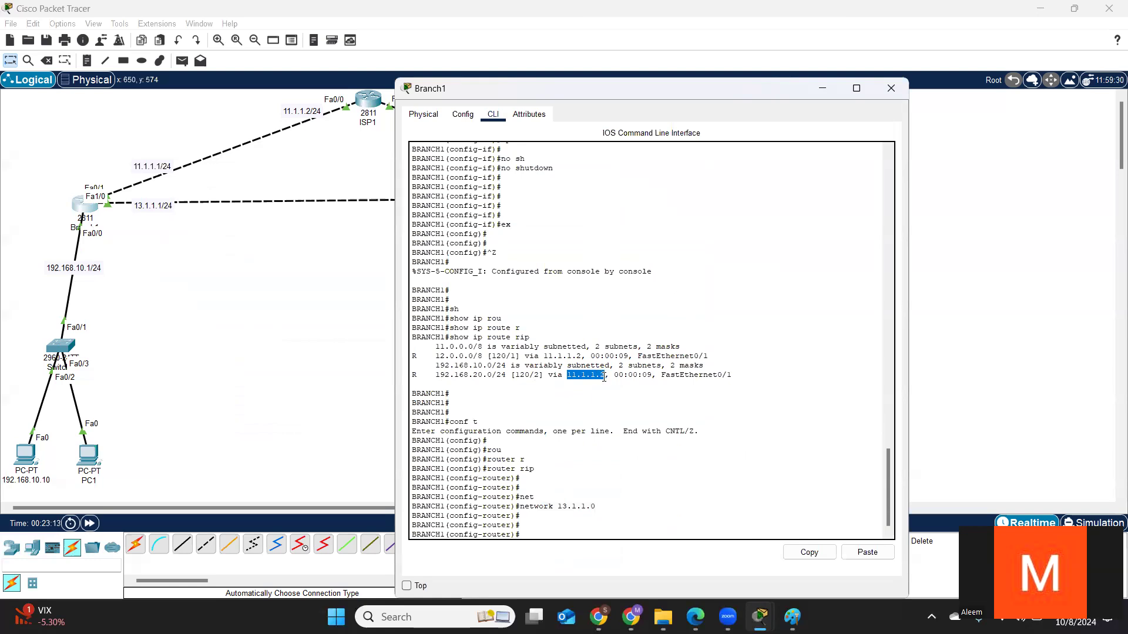
pyautogui.click(702, 338)
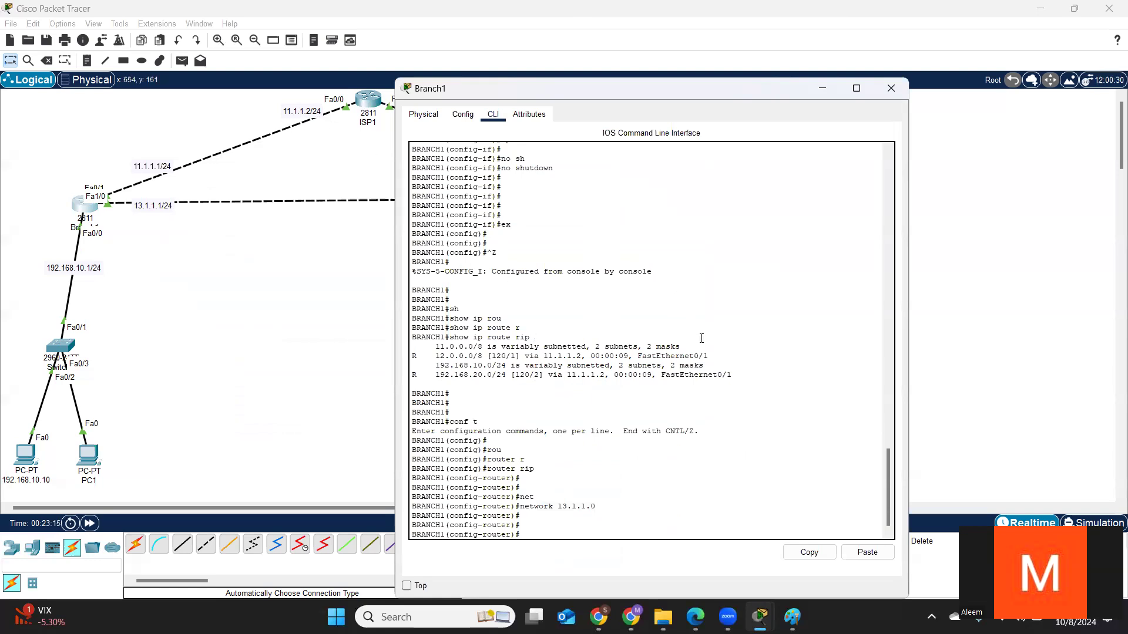
# Step: Leave RIP configuration on Branch1 and return to privileged mode
pyautogui.press('Return')
pyautogui.press('Return')
pyautogui.hotkey('ctrl', 'z')
pyautogui.press('Return')
pyautogui.press('Return')
# Step: List Branch1's RIP routes with show ip route rip and compare the new and earlier next hops for 192.168.20.0/24
pyautogui.write('sh')
pyautogui.press('Tab')
pyautogui.write('ip r')
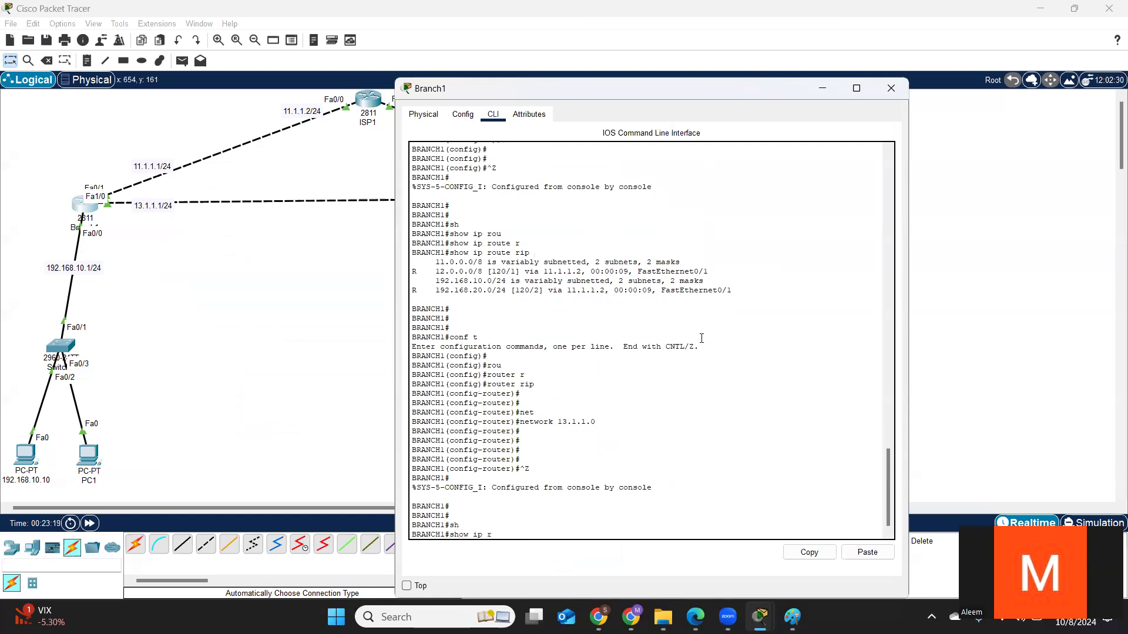
pyautogui.write('o')
pyautogui.press('Tab')
pyautogui.write('r')
pyautogui.press('Tab')
pyautogui.press('Return')
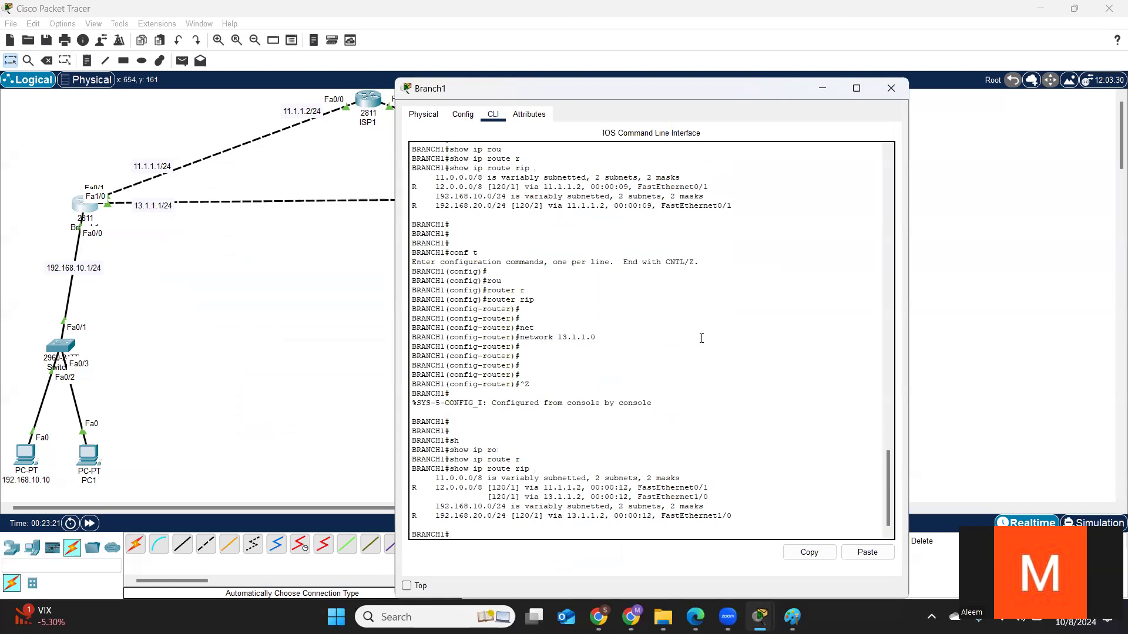
pyautogui.press('Return')
pyautogui.press('Return')
pyautogui.press('Return')
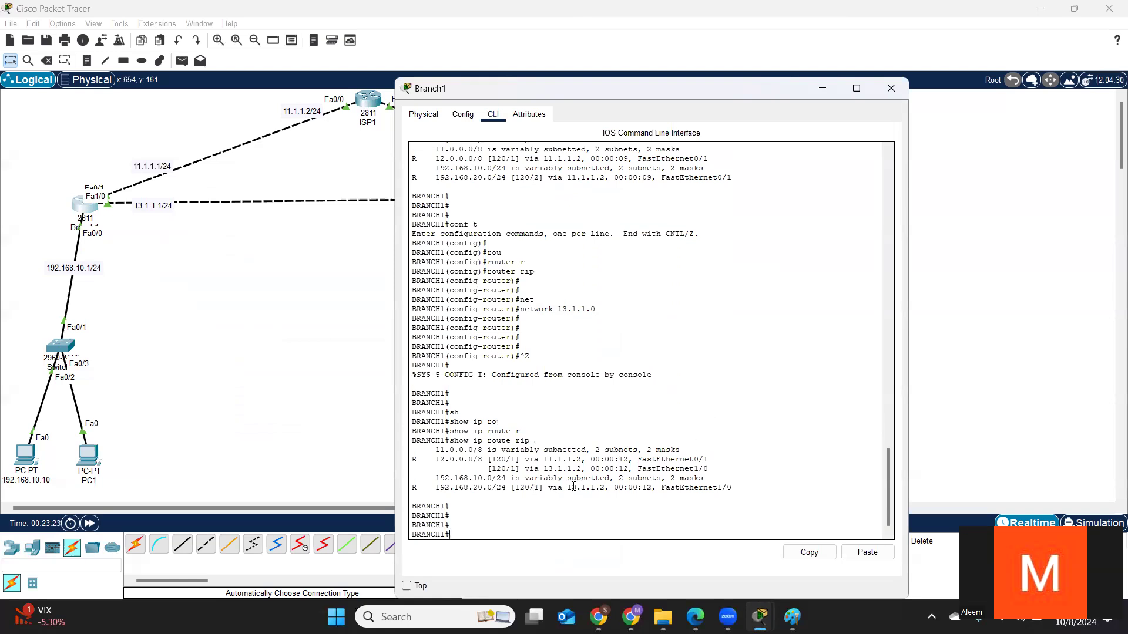
pyautogui.moveTo(568, 488); pyautogui.dragTo(604, 490)
pyautogui.moveTo(571, 178); pyautogui.dragTo(605, 178)
# Step: Copy Branch1's new 192.168.20.0/24 route via 13.1.1.2 into a workspace note just below the direct link between the branches
pyautogui.moveTo(412, 489); pyautogui.dragTo(738, 488)
pyautogui.hotkey('ctrl', 'c')
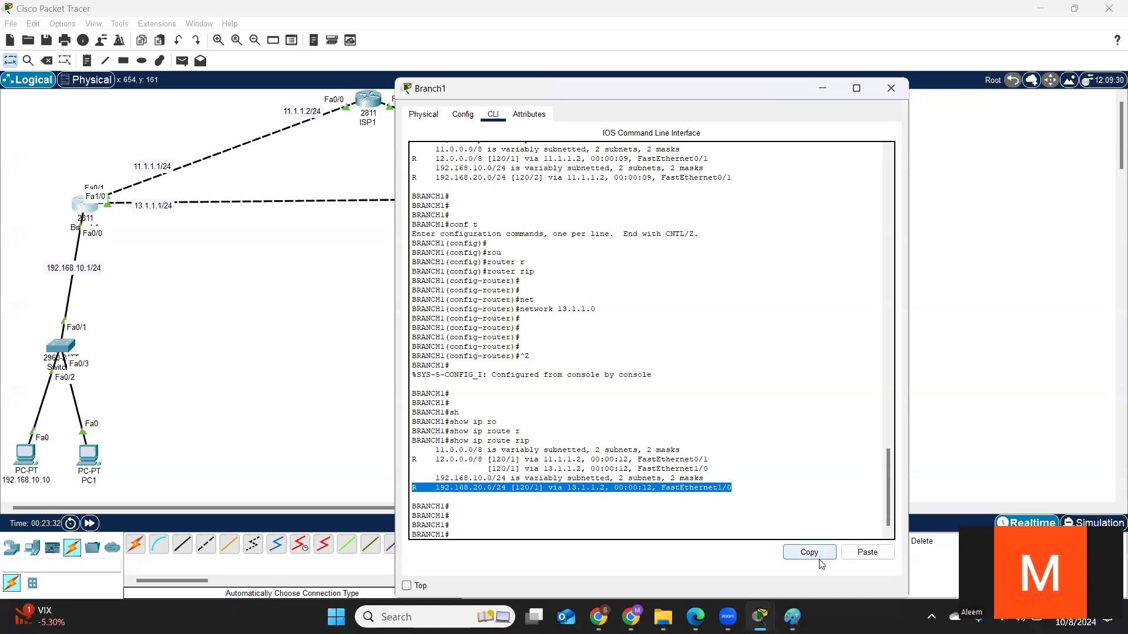
pyautogui.click(87, 60)
pyautogui.click(140, 224)
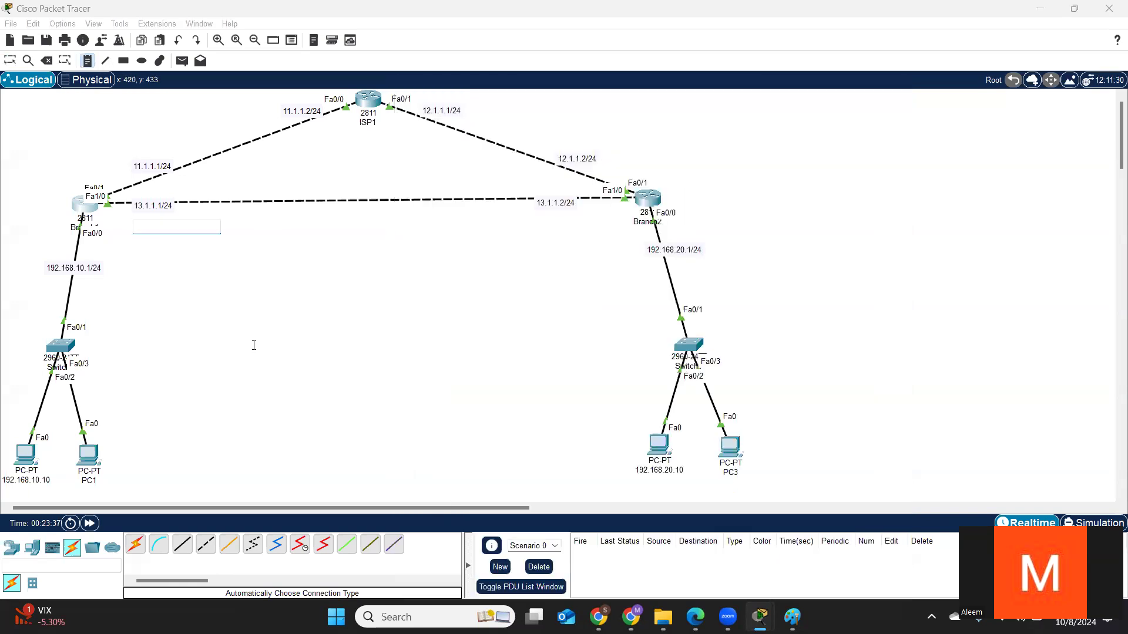
pyautogui.hotkey('ctrl', 'v')
pyautogui.click(10, 61)
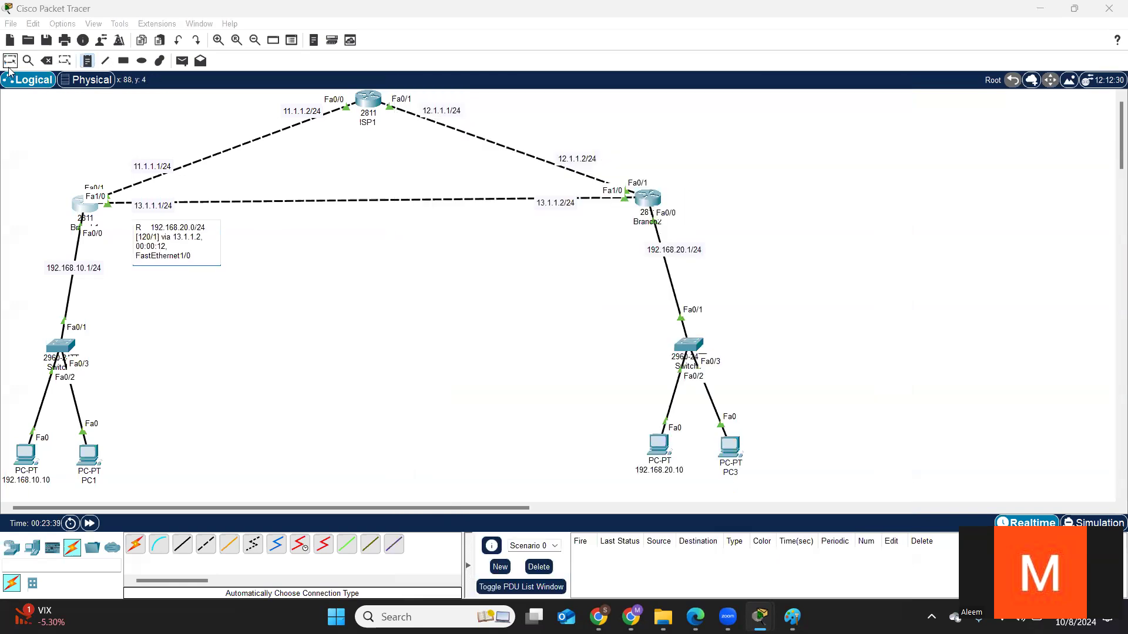
pyautogui.moveTo(296, 235); pyautogui.dragTo(314, 242)
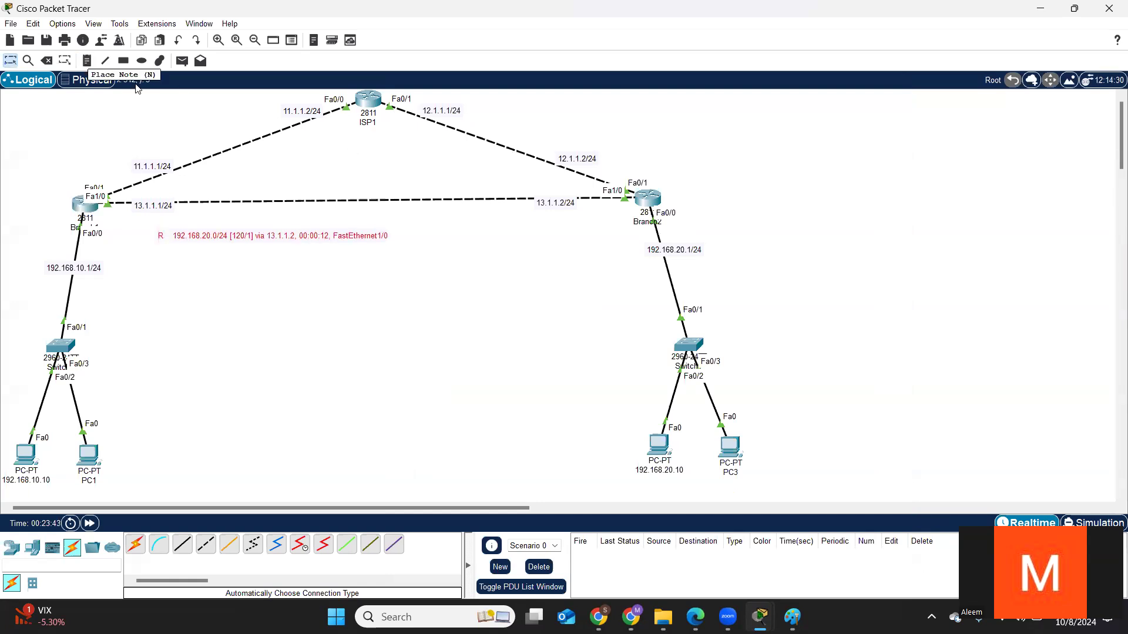
# Step: Copy Branch1's earlier 192.168.20.0/24 route via 11.1.1.2 into a note near the link between Branch1 and ISP1
pyautogui.click(81, 210)
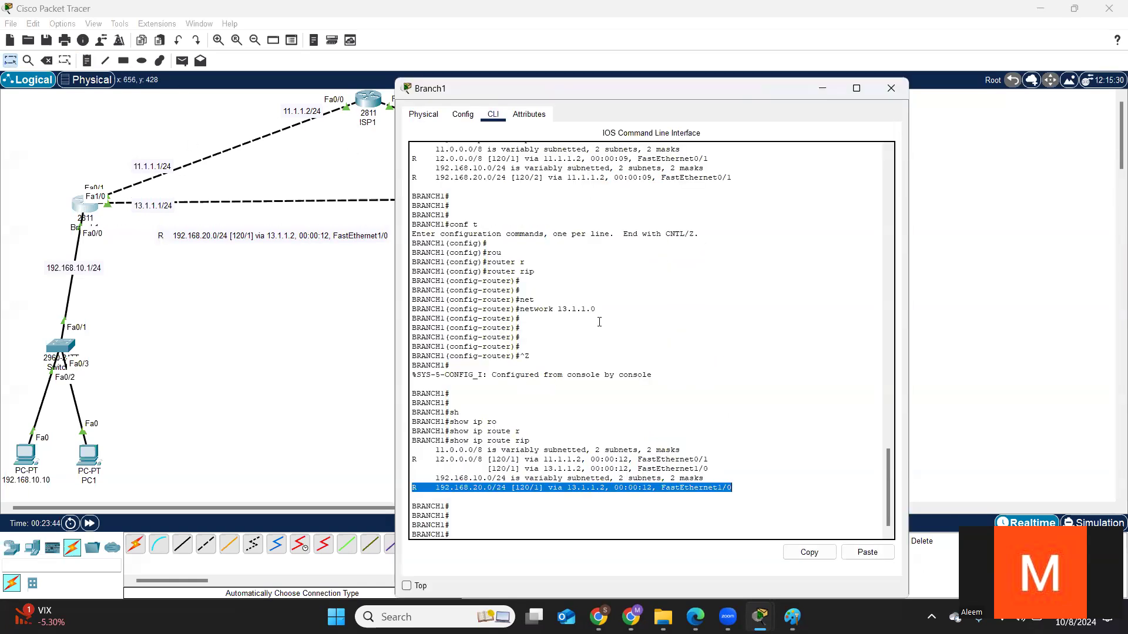
pyautogui.moveTo(731, 178); pyautogui.dragTo(411, 177)
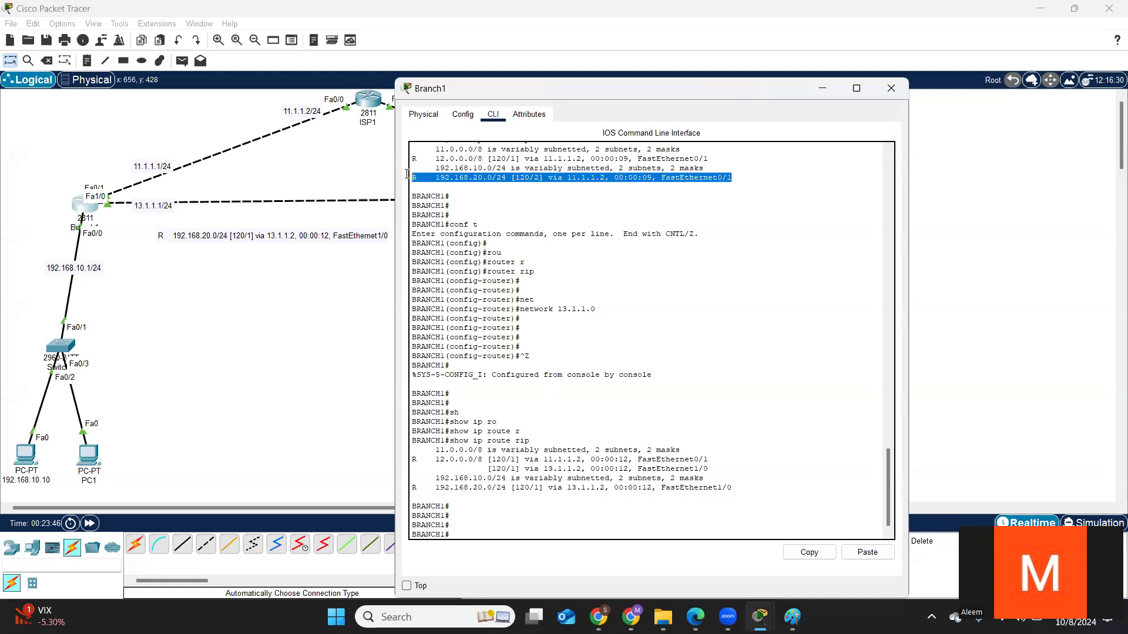
pyautogui.click(809, 553)
pyautogui.click(373, 137)
pyautogui.click(87, 60)
pyautogui.click(171, 108)
pyautogui.hotkey('ctrl', 'v')
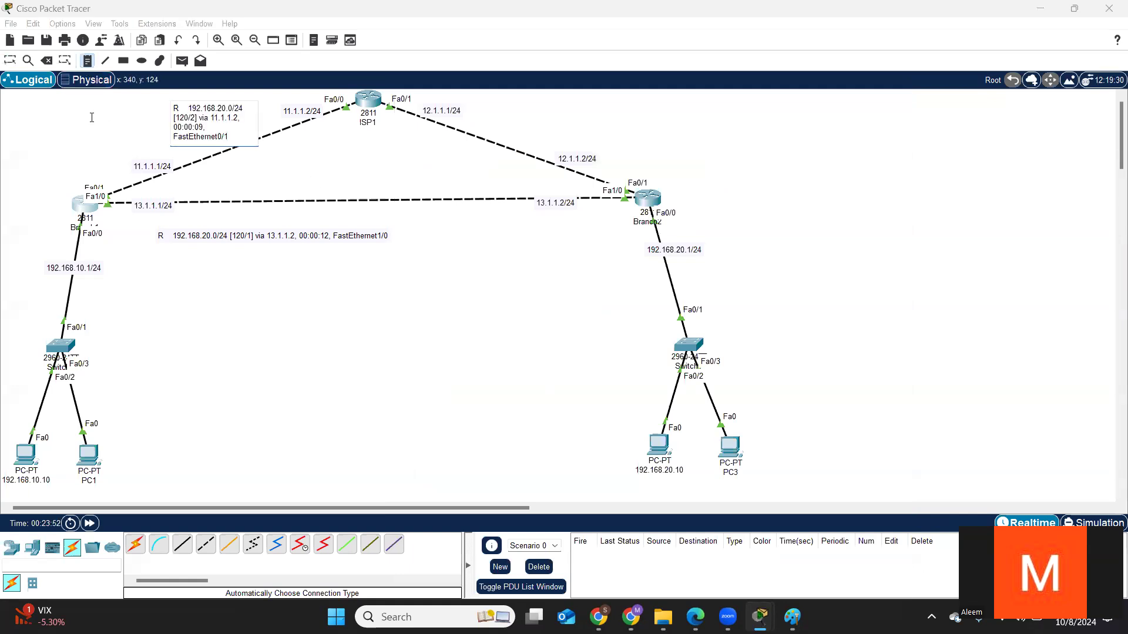
# Step: Move the 11.1.1.2 route note beneath ISP1 and the 13.1.1.2 route note under the middle of the direct link
pyautogui.click(13, 133)
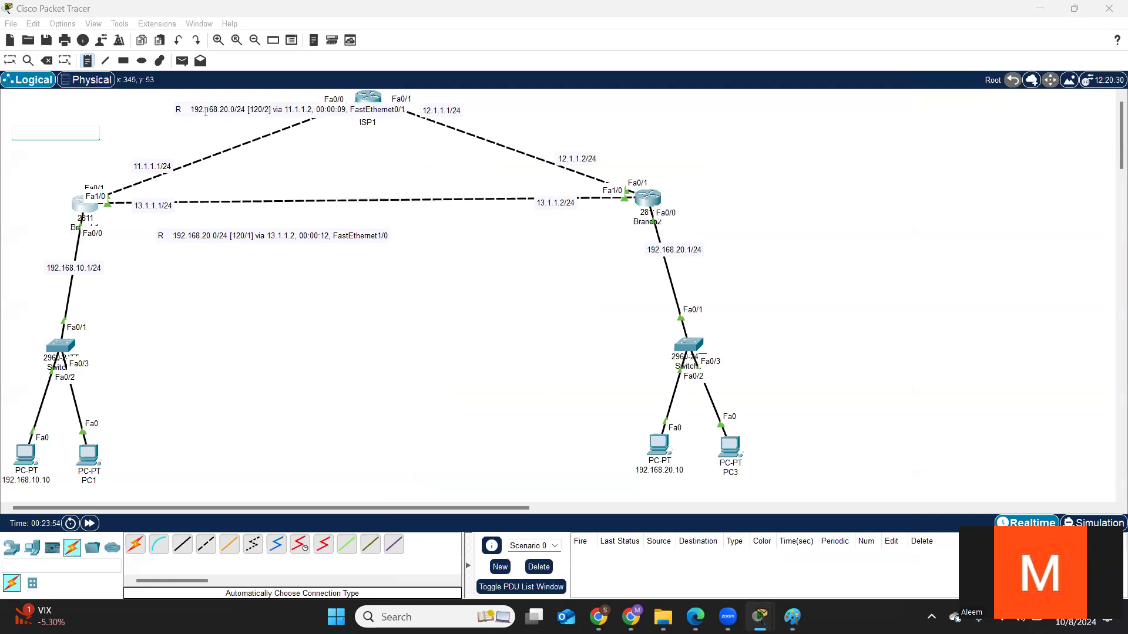
pyautogui.click(9, 61)
pyautogui.moveTo(254, 110); pyautogui.dragTo(326, 142)
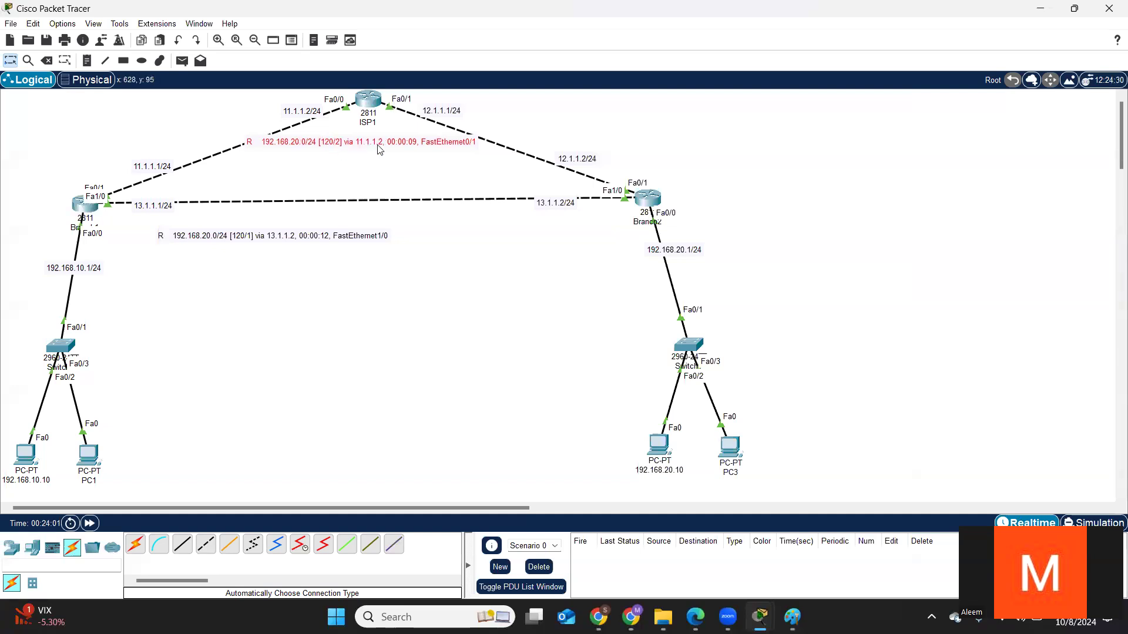
pyautogui.moveTo(310, 241); pyautogui.dragTo(383, 234)
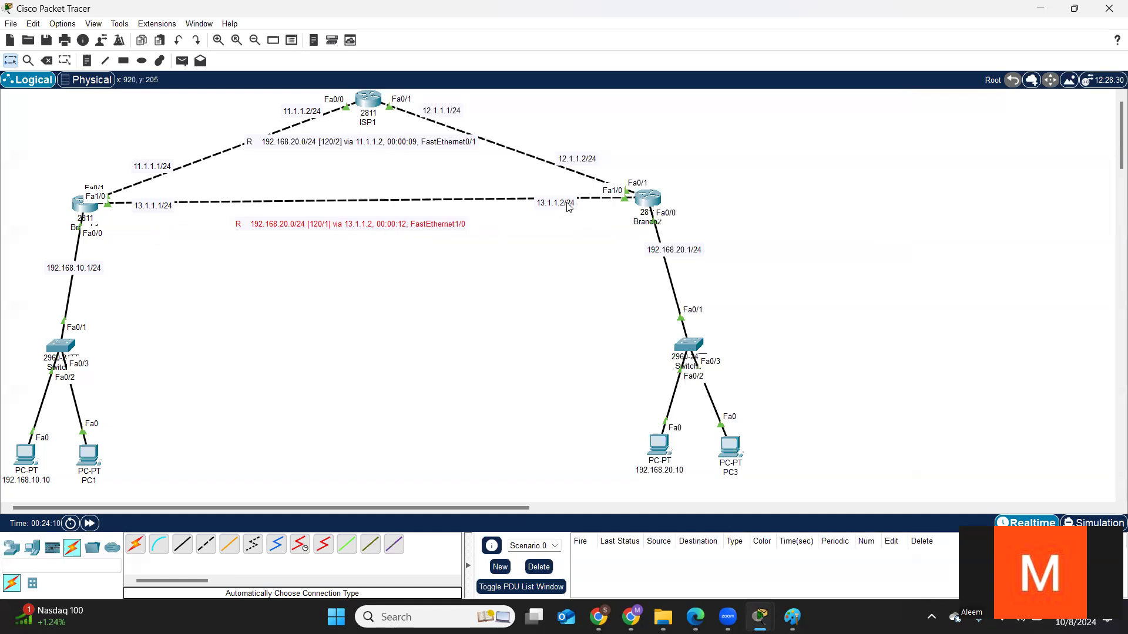
pyautogui.click(532, 262)
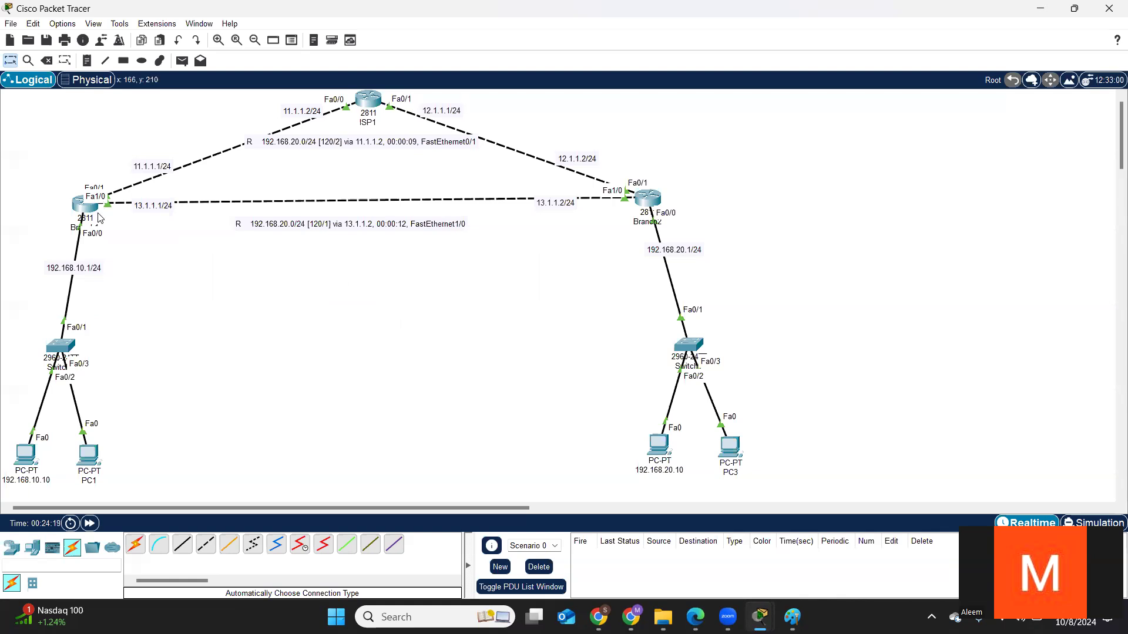
# Step: Reopen Branch1's command line at a fresh privileged prompt
pyautogui.moveTo(98, 217)
pyautogui.click(80, 205)
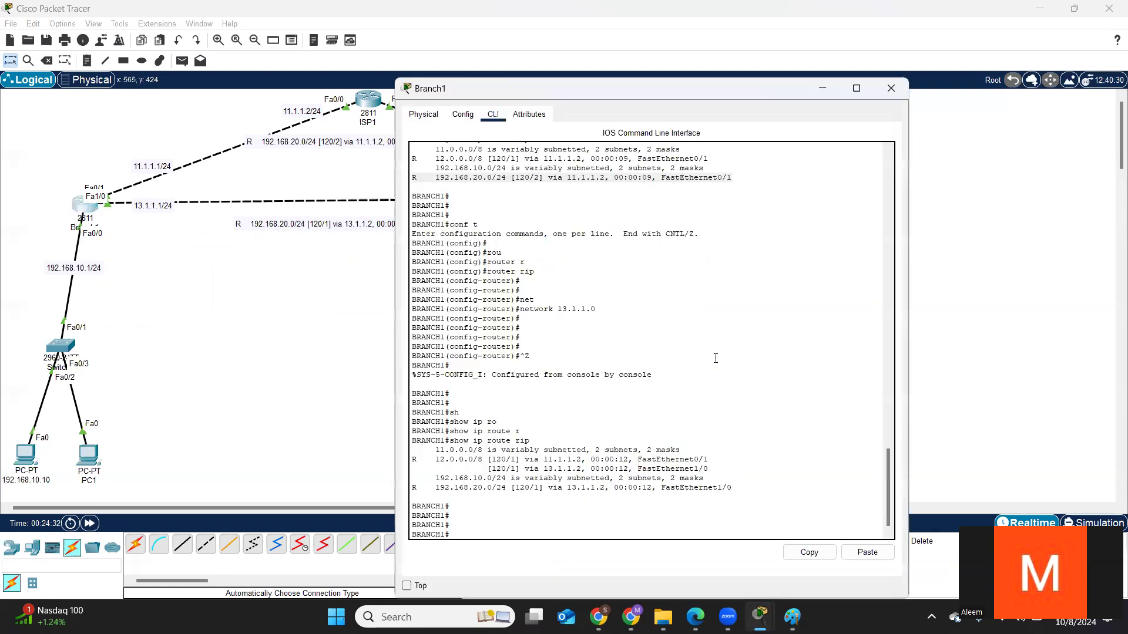
pyautogui.press('Return')
pyautogui.press('Return')
pyautogui.press('Return')
pyautogui.press('Return')
pyautogui.write('conf')
pyautogui.press('Tab')
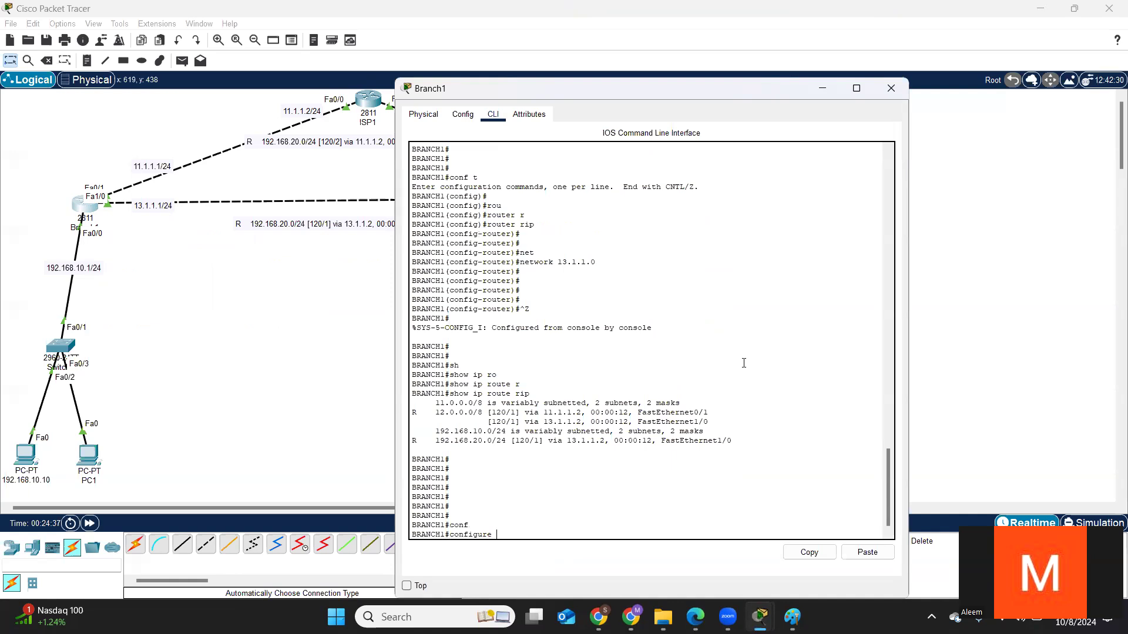
pyautogui.press('Return')
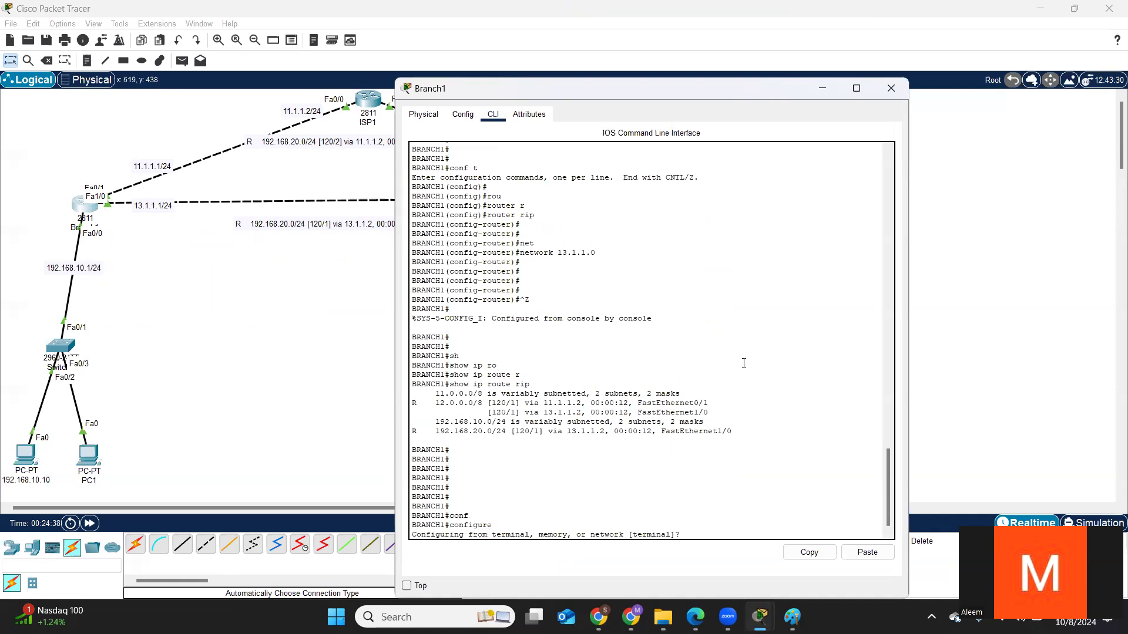
pyautogui.write('t')
pyautogui.press('Return')
pyautogui.press('Return')
pyautogui.press('Return')
pyautogui.press('Return')
pyautogui.press('Return')
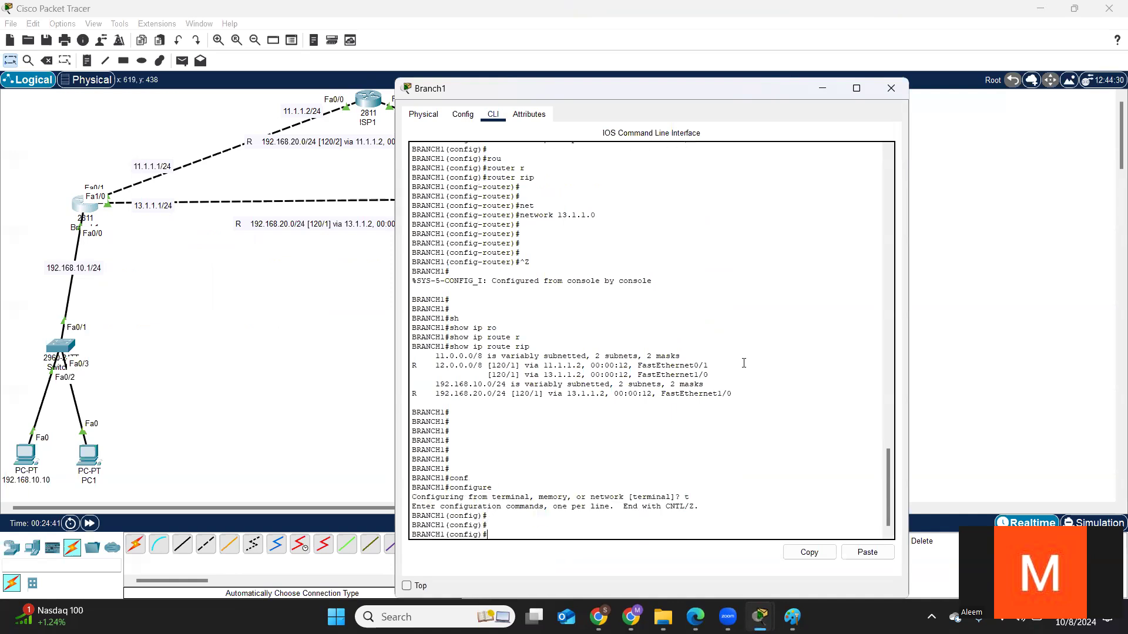
pyautogui.press('Return')
pyautogui.write('r')
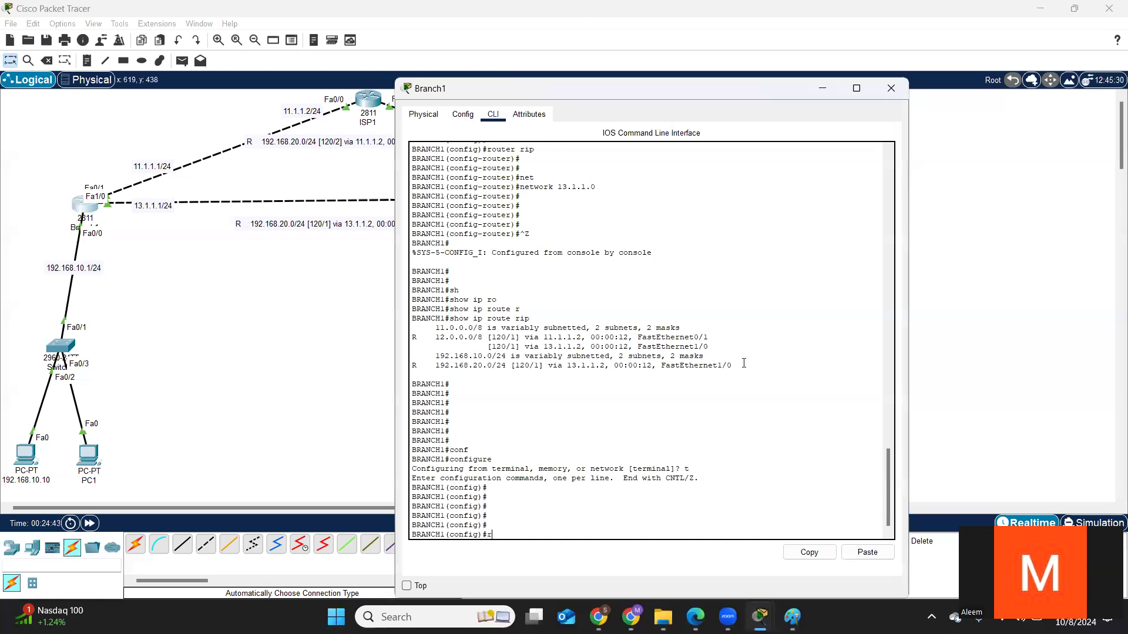
pyautogui.write('i')
pyautogui.press('Tab')
pyautogui.press('BackSpace')
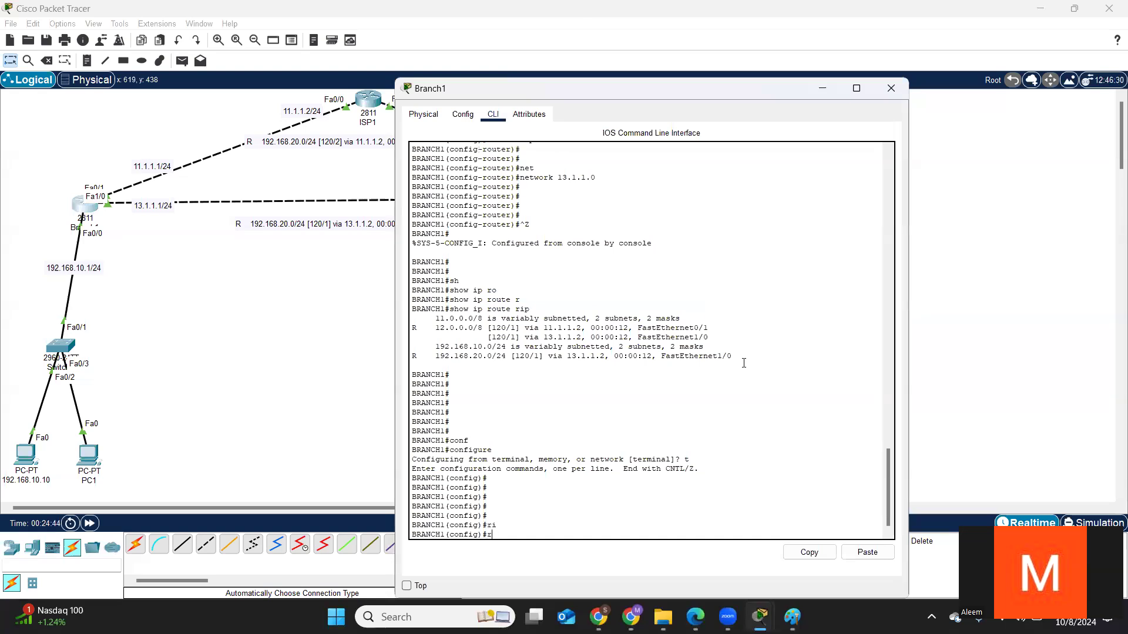
pyautogui.write('ro')
pyautogui.press('Tab')
pyautogui.write('r')
pyautogui.press('Tab')
pyautogui.press('Return')
pyautogui.press('Return')
pyautogui.press('Return')
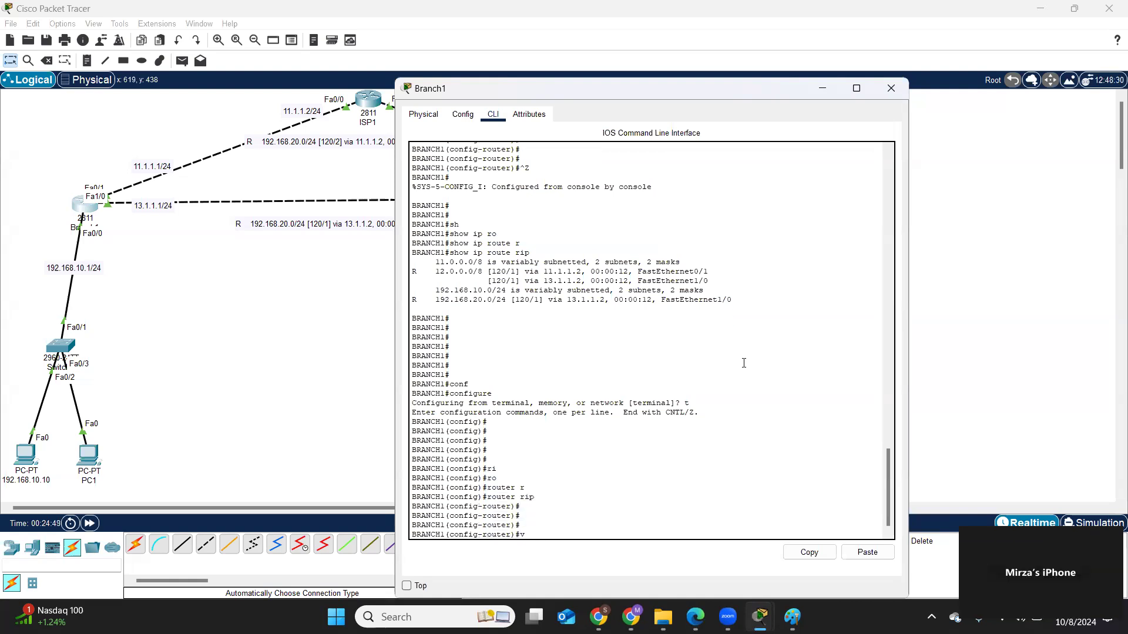
pyautogui.write('ver')
pyautogui.press('Tab')
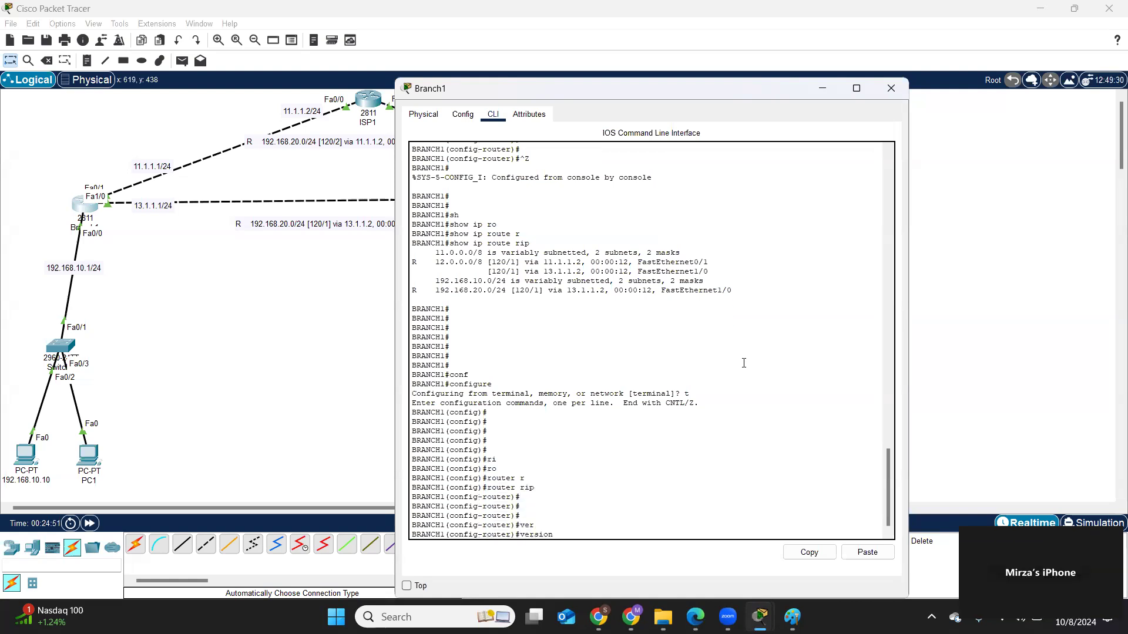
pyautogui.hotkey('ctrl', 'z')
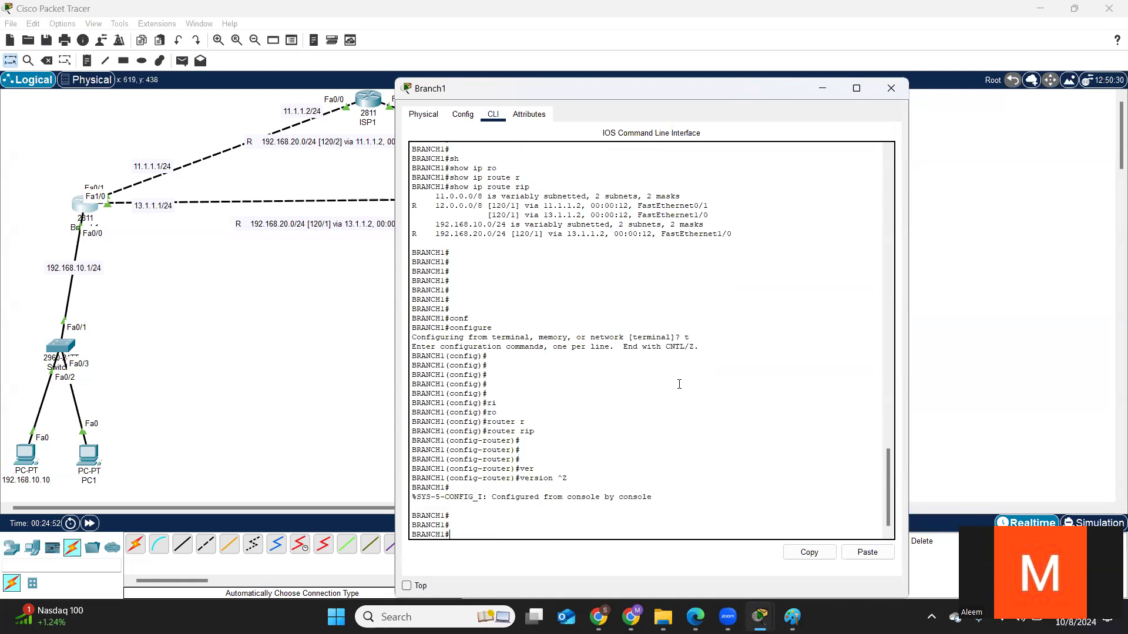
# Step: Display Branch1's routing protocol settings with show ip protocols and examine the RIP send and receive version defaults
pyautogui.press('Return')
pyautogui.press('Return')
pyautogui.press('Return')
pyautogui.press('Return')
pyautogui.press('Return')
pyautogui.write('sh')
pyautogui.press('Tab')
pyautogui.write('ip pr')
pyautogui.press('Tab')
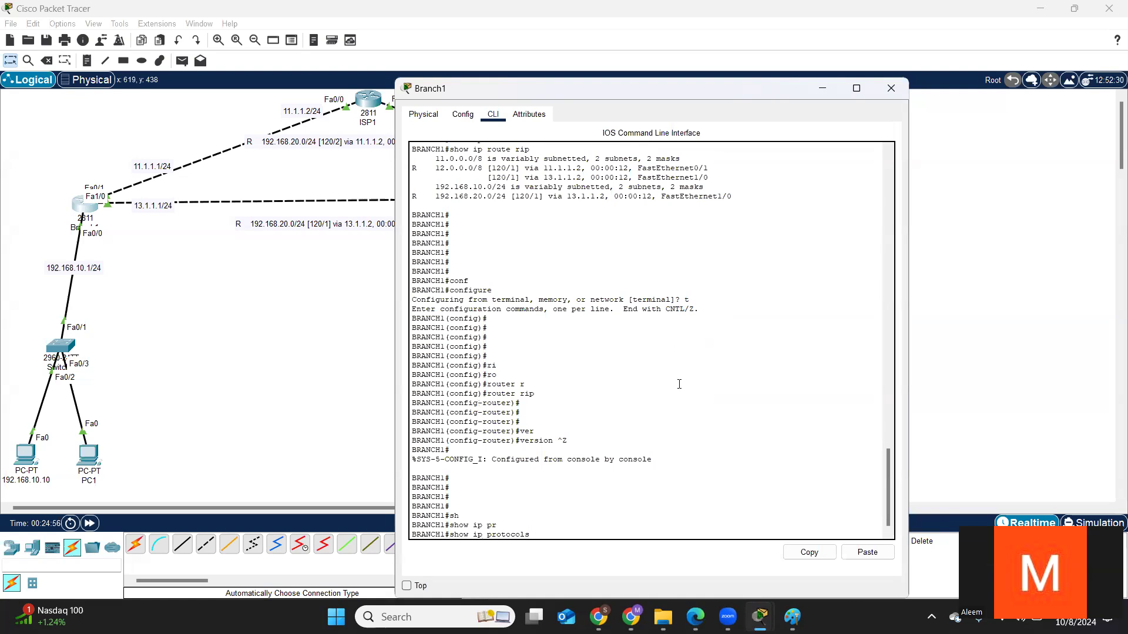
pyautogui.press('Return')
pyautogui.press('Return')
pyautogui.press('Return')
pyautogui.press('Return')
pyautogui.press('Return')
pyautogui.press('Return')
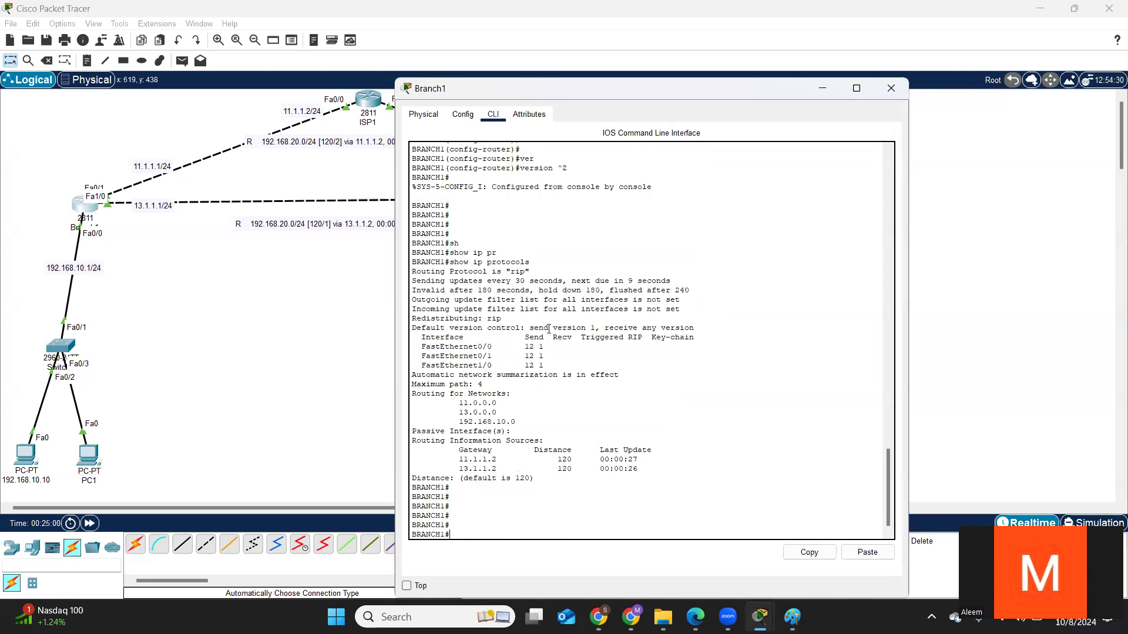
pyautogui.moveTo(527, 328); pyautogui.dragTo(597, 328)
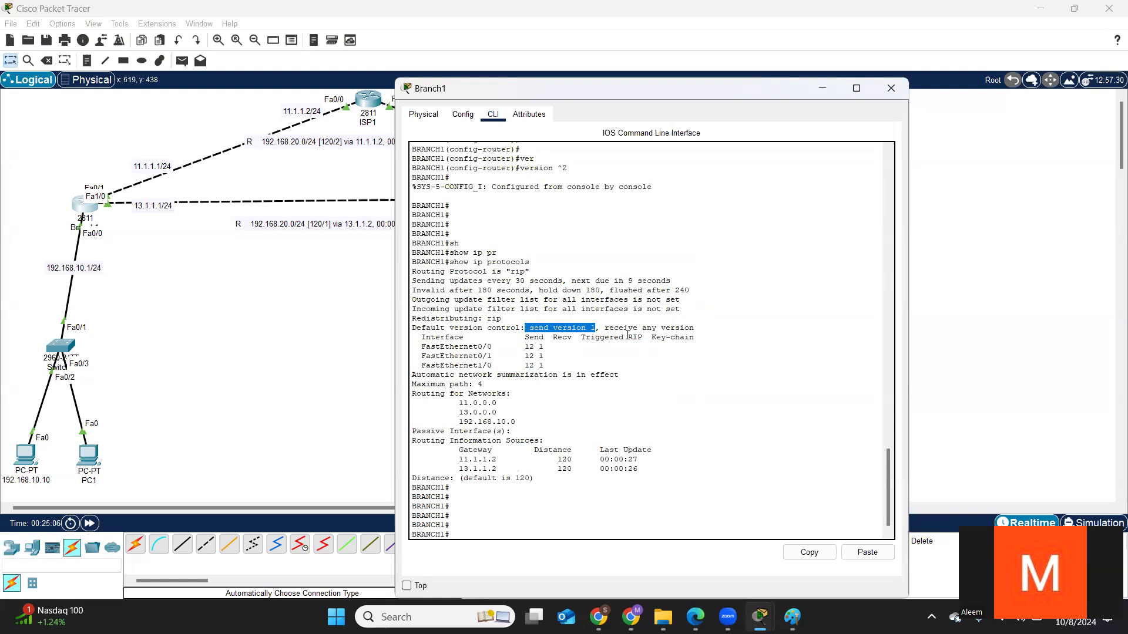
pyautogui.moveTo(604, 328); pyautogui.dragTo(691, 329)
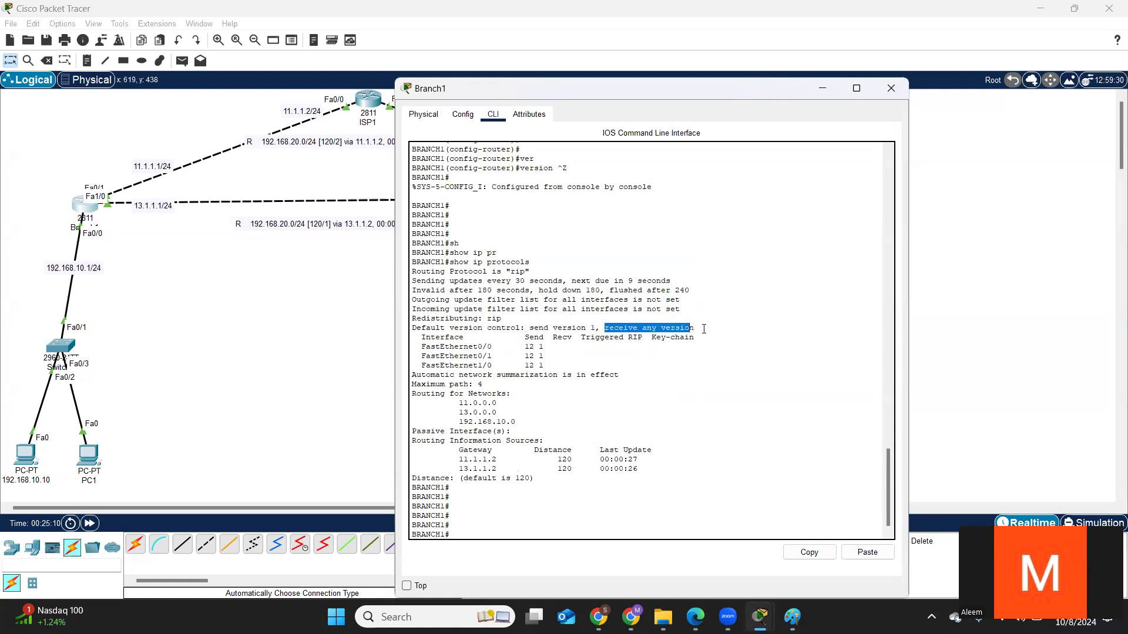
# Step: Examine the default version control line in Branch1's show ip protocols output for the RIP send and receive versions
pyautogui.click(703, 329)
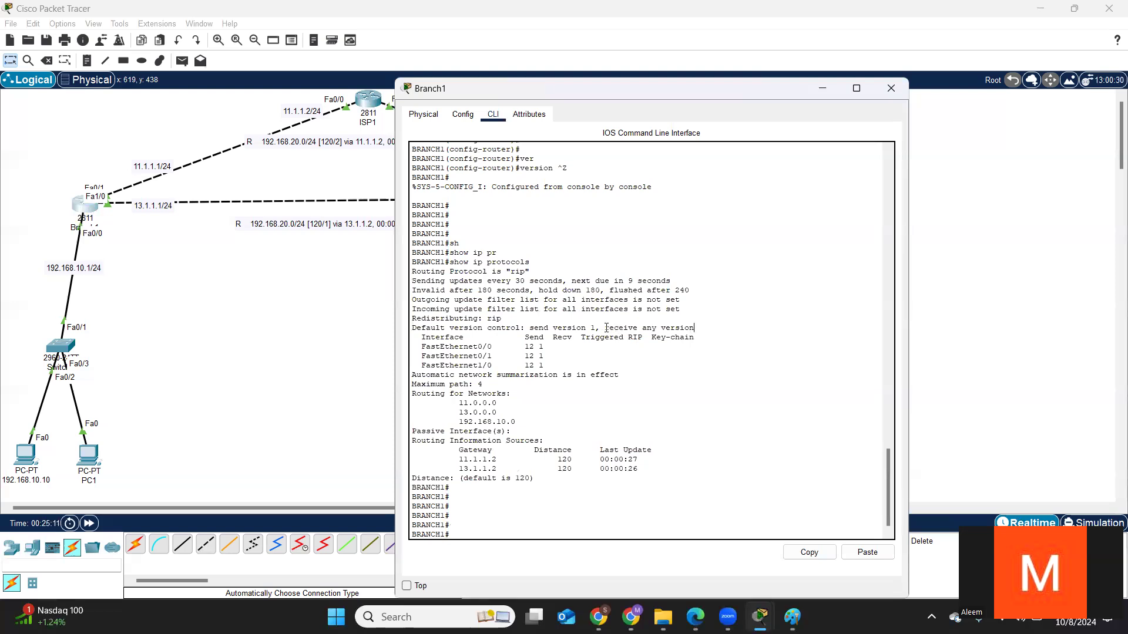
pyautogui.moveTo(605, 329); pyautogui.dragTo(695, 331)
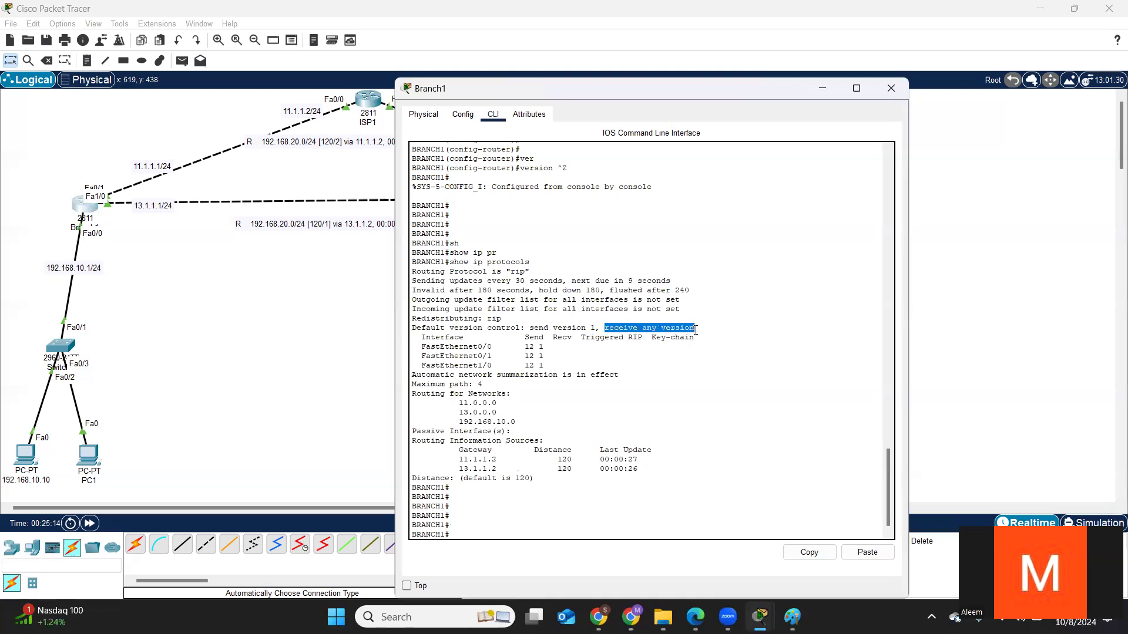
pyautogui.click(723, 438)
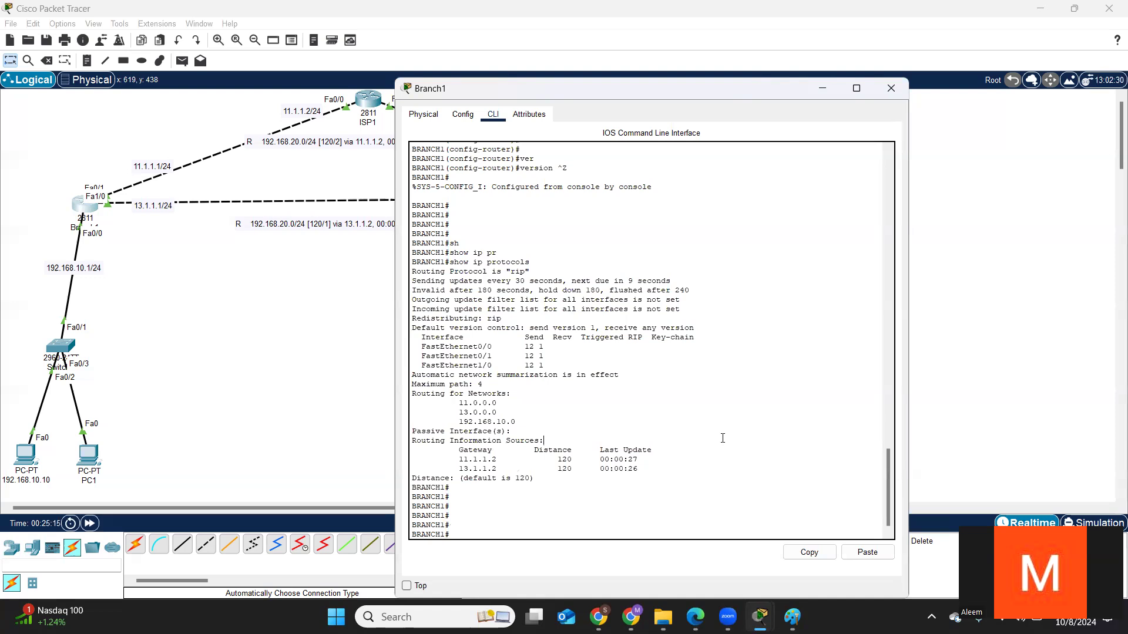
pyautogui.press('Return')
pyautogui.press('Return')
pyautogui.press('Return')
pyautogui.write('con')
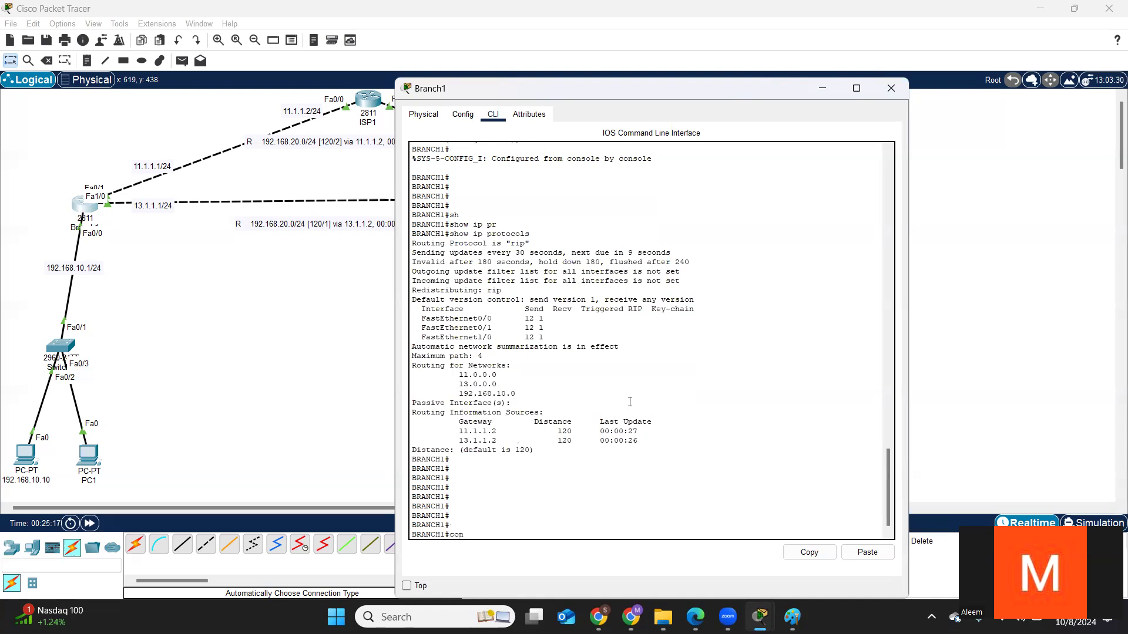
pyautogui.moveTo(558, 299); pyautogui.dragTo(597, 300)
pyautogui.click(589, 305)
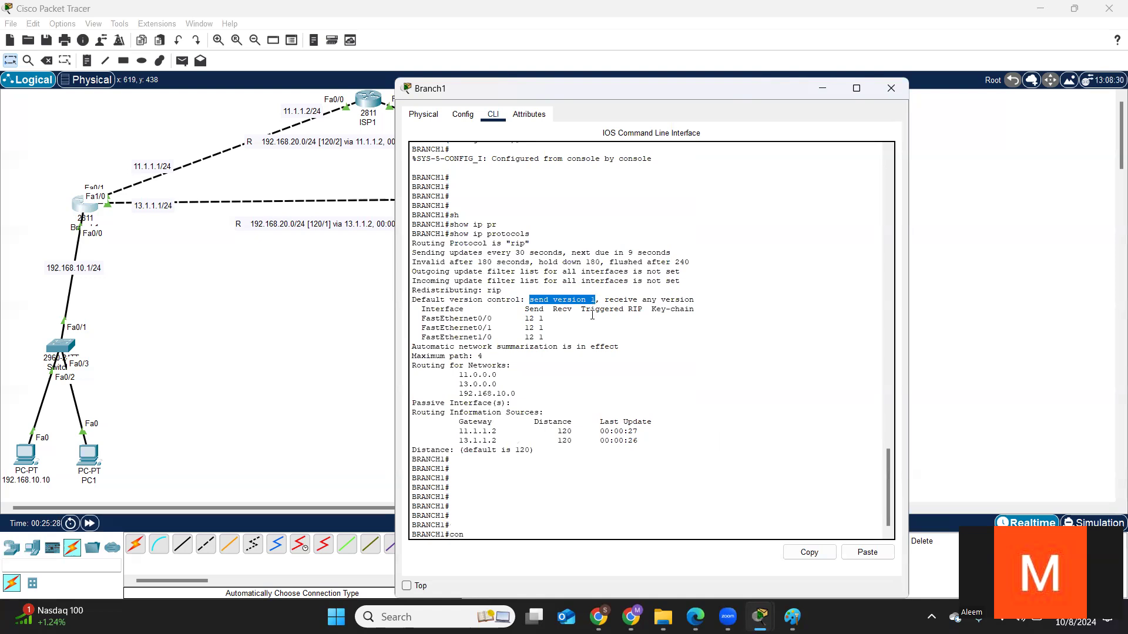
pyautogui.click(592, 316)
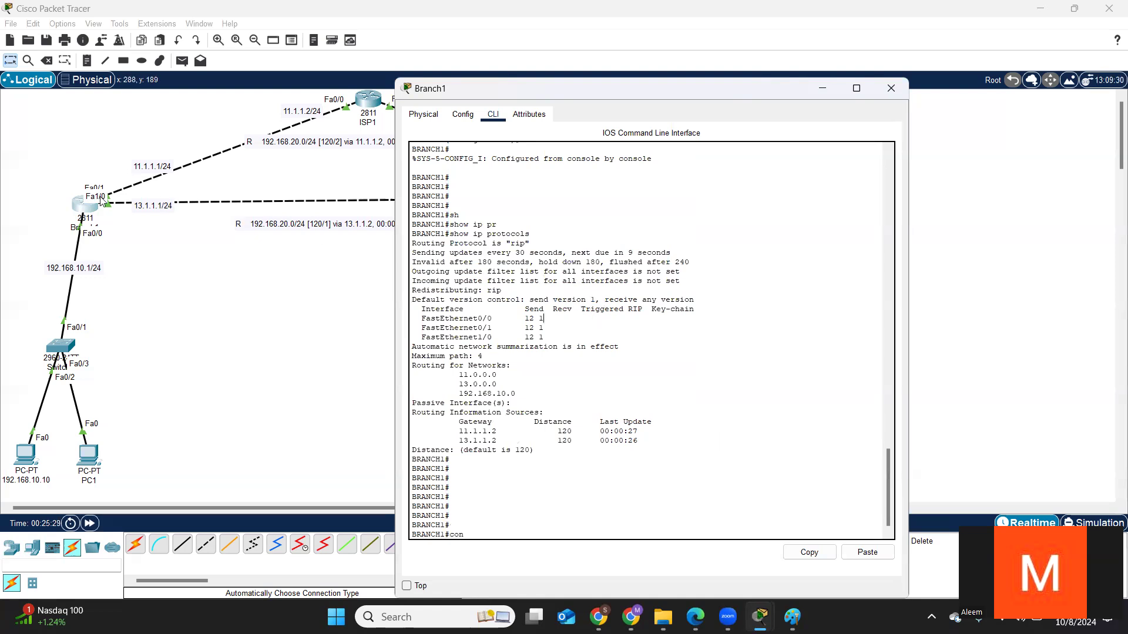
# Step: Reopen Branch1's command line and enter global configuration mode with conf t
pyautogui.click(823, 88)
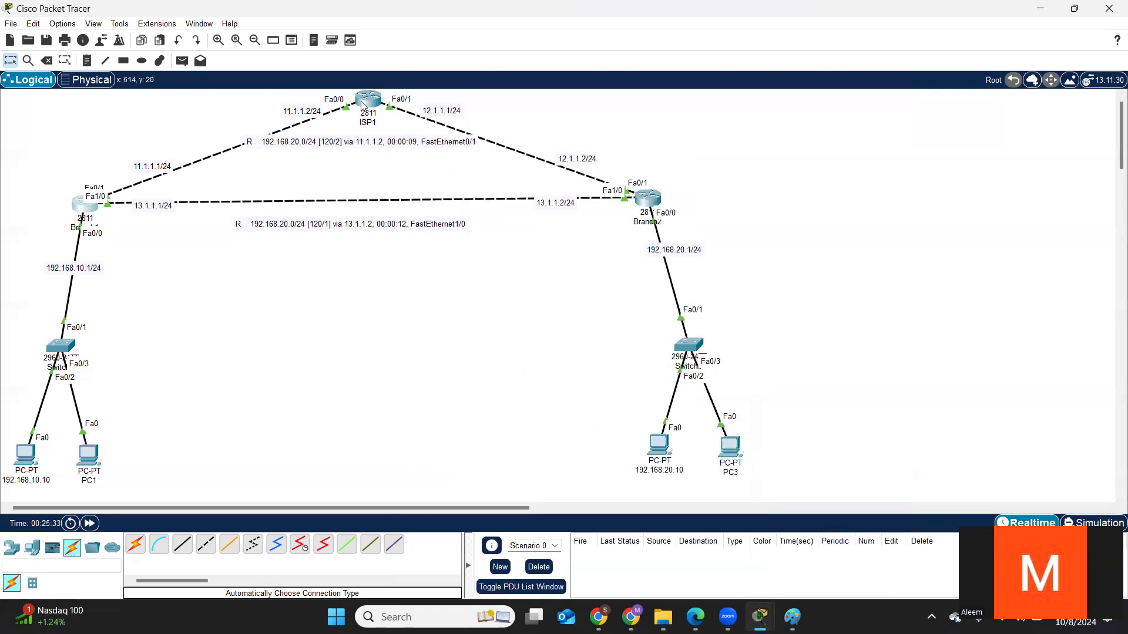
pyautogui.click(83, 209)
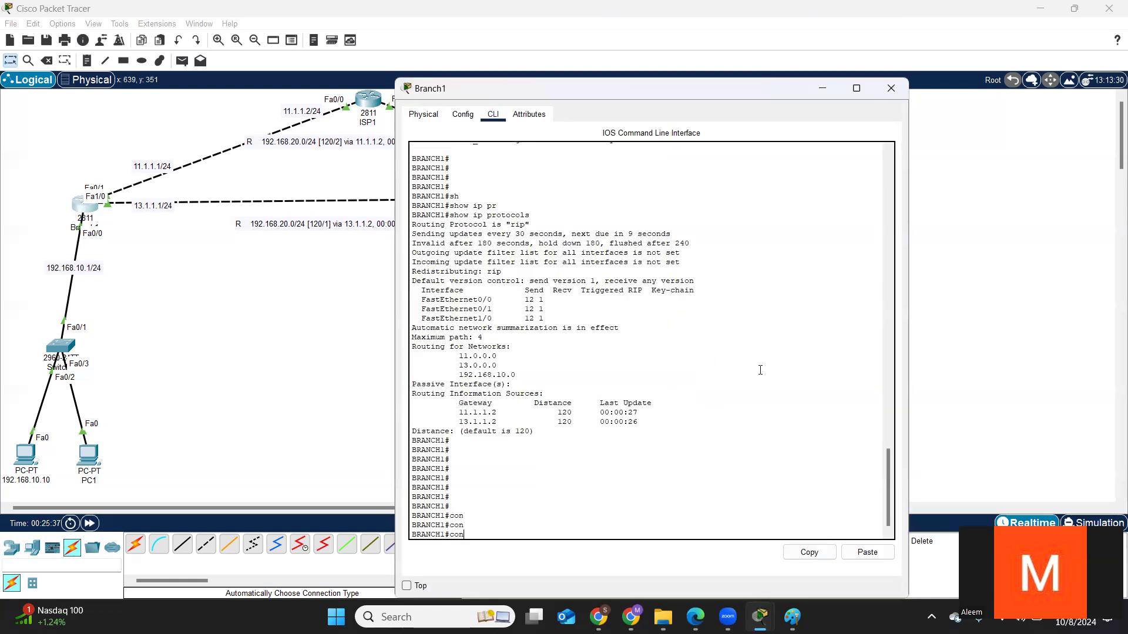
pyautogui.write('t')
pyautogui.press('Tab')
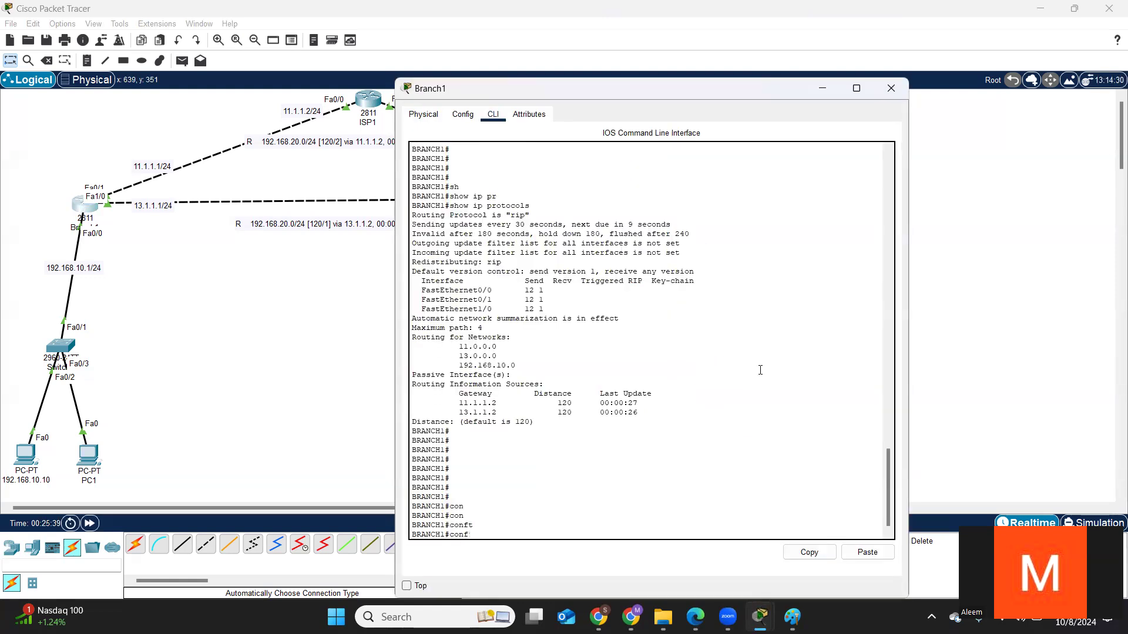
pyautogui.write('t')
pyautogui.press('Return')
pyautogui.press('Return')
pyautogui.press('Return')
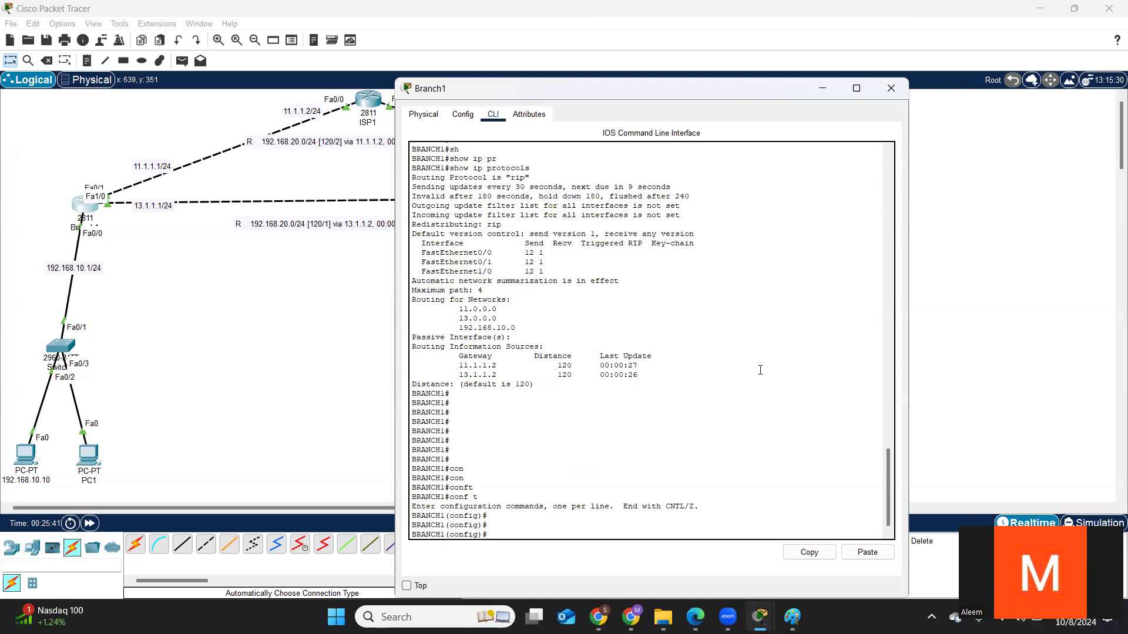
# Step: Enter RIP router configuration mode on Branch1 with router rip
pyautogui.write('ro')
pyautogui.press('Tab')
pyautogui.write('u')
pyautogui.press('Tab')
pyautogui.write('r')
pyautogui.press('Tab')
pyautogui.press('Return')
pyautogui.press('Return')
pyautogui.press('Return')
# Step: List the commands available in Branch1's RIP router configuration mode
pyautogui.write('v')
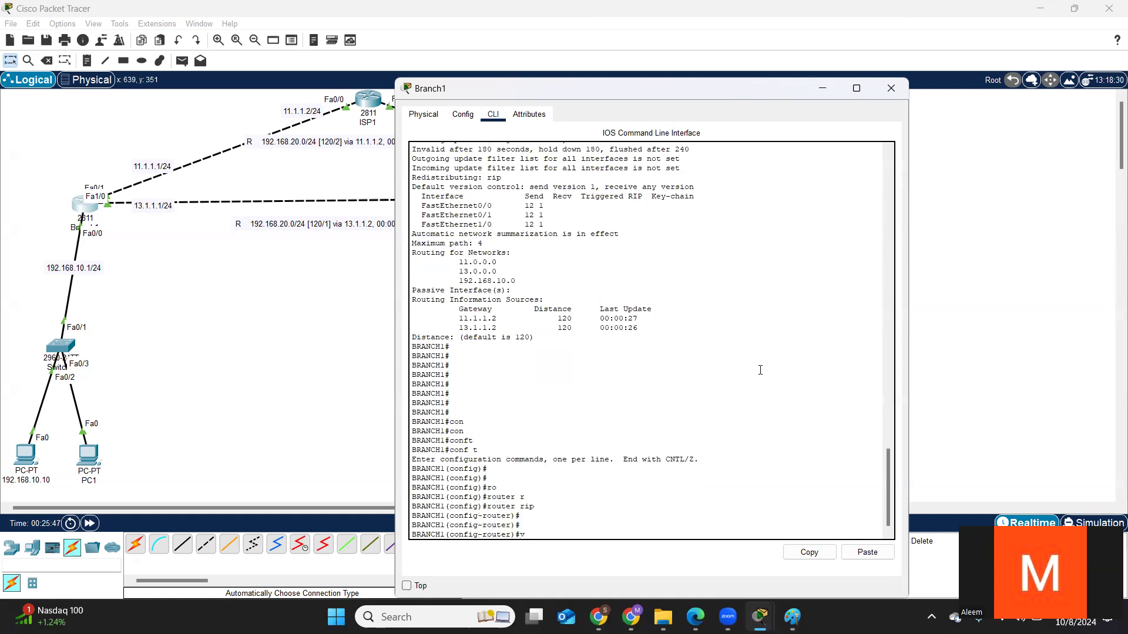
pyautogui.write('r')
pyautogui.press('Tab')
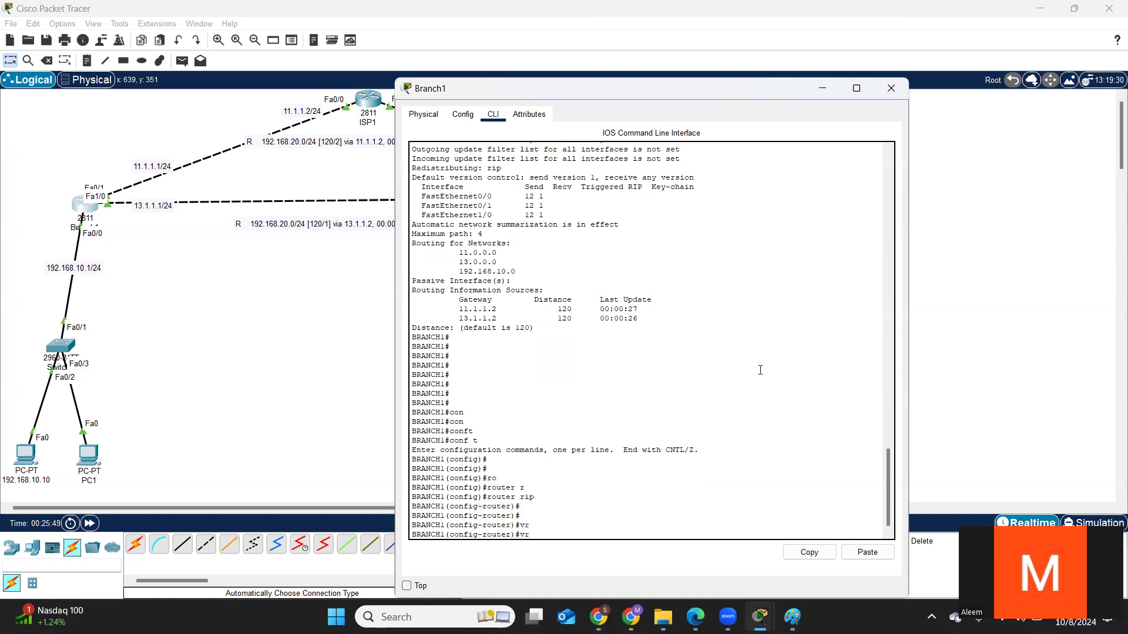
pyautogui.write('?')
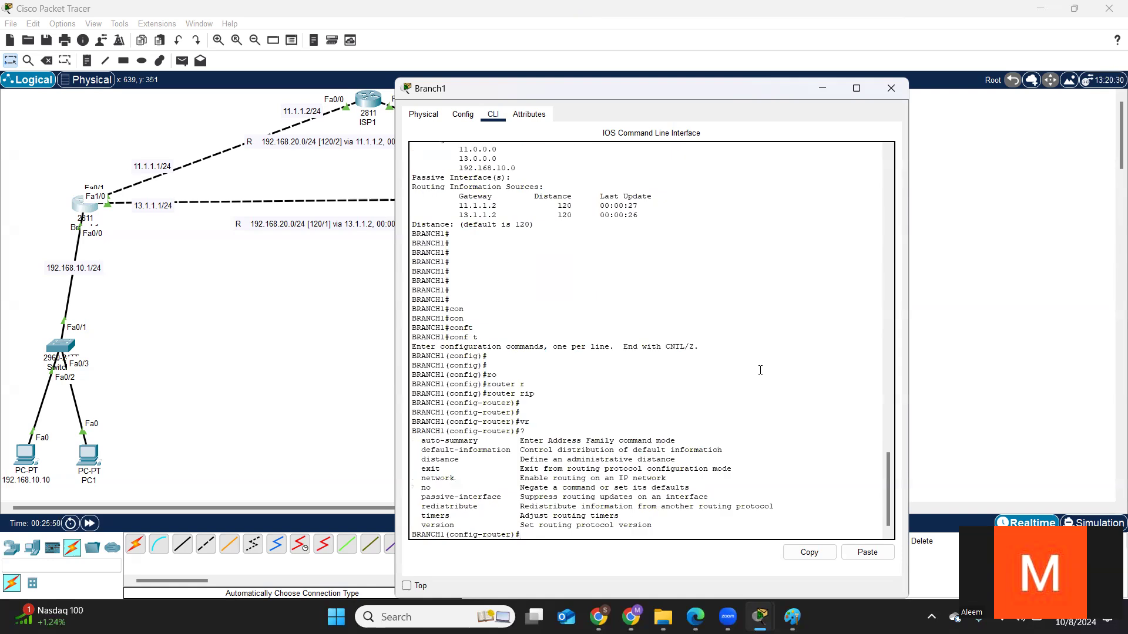
# Step: Set Branch1's RIP to version 1 and return to the privileged prompt
pyautogui.write('ver')
pyautogui.press('Tab')
pyautogui.write('1')
pyautogui.press('Return')
pyautogui.press('Return')
pyautogui.press('Return')
pyautogui.press('Return')
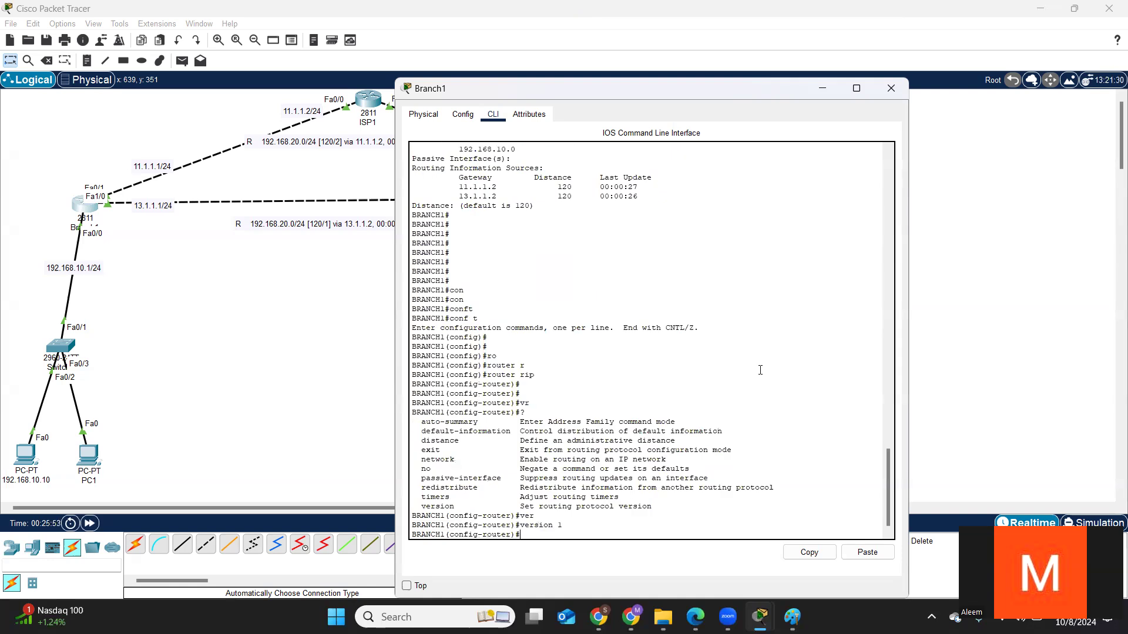
pyautogui.press('Return')
pyautogui.press('Return')
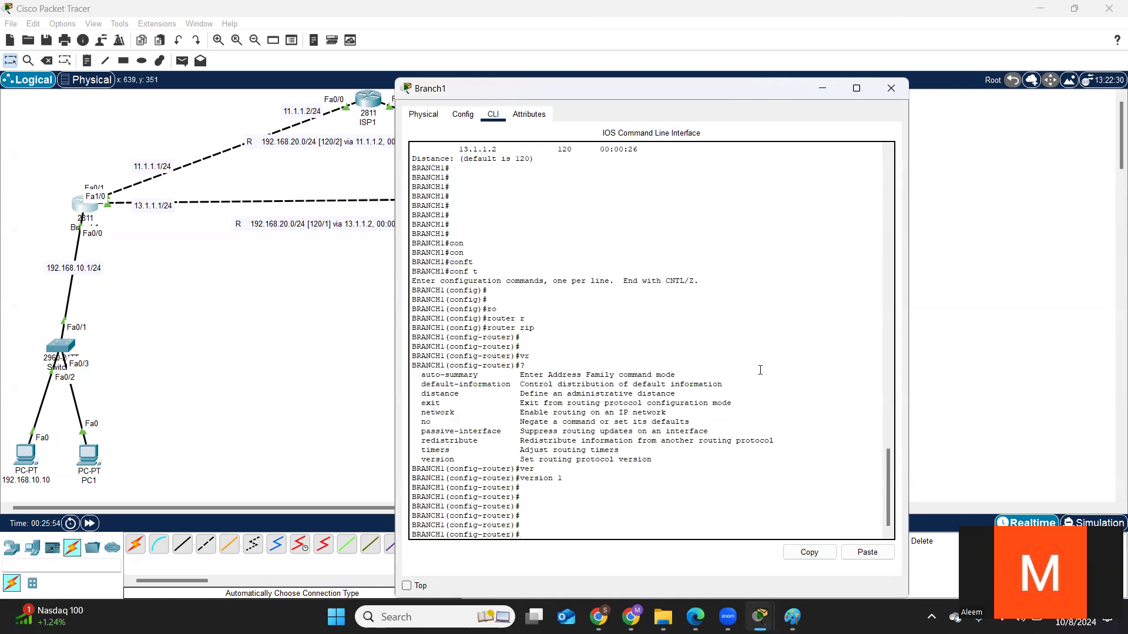
pyautogui.press('Return')
pyautogui.press('Return')
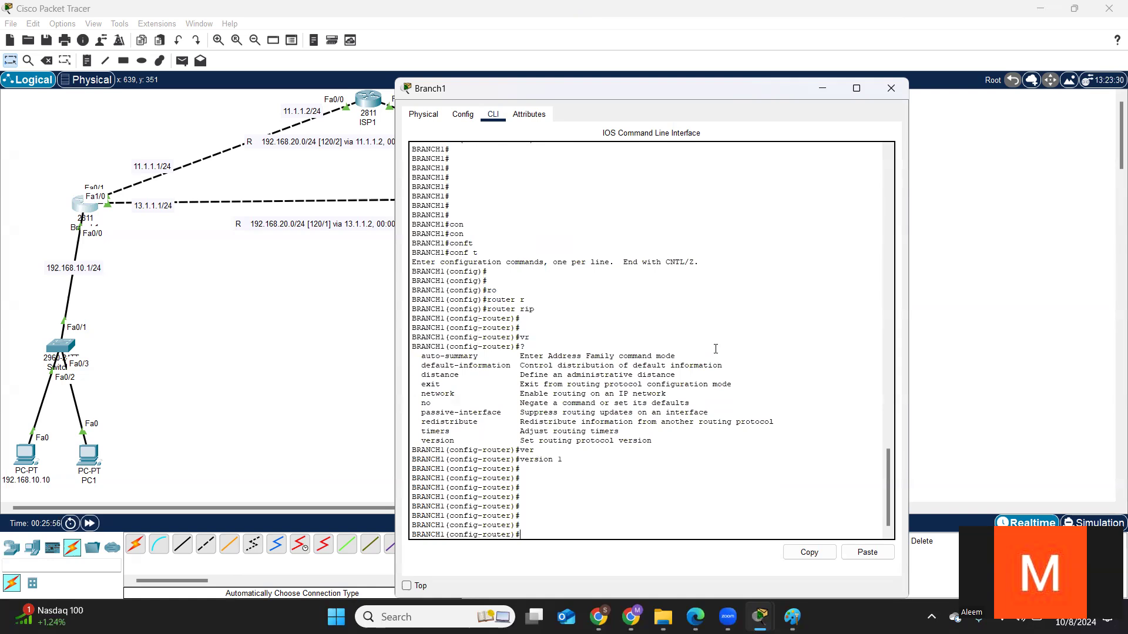
pyautogui.hotkey('ctrl', 'z')
pyautogui.press('Return')
pyautogui.press('Return')
pyautogui.press('Return')
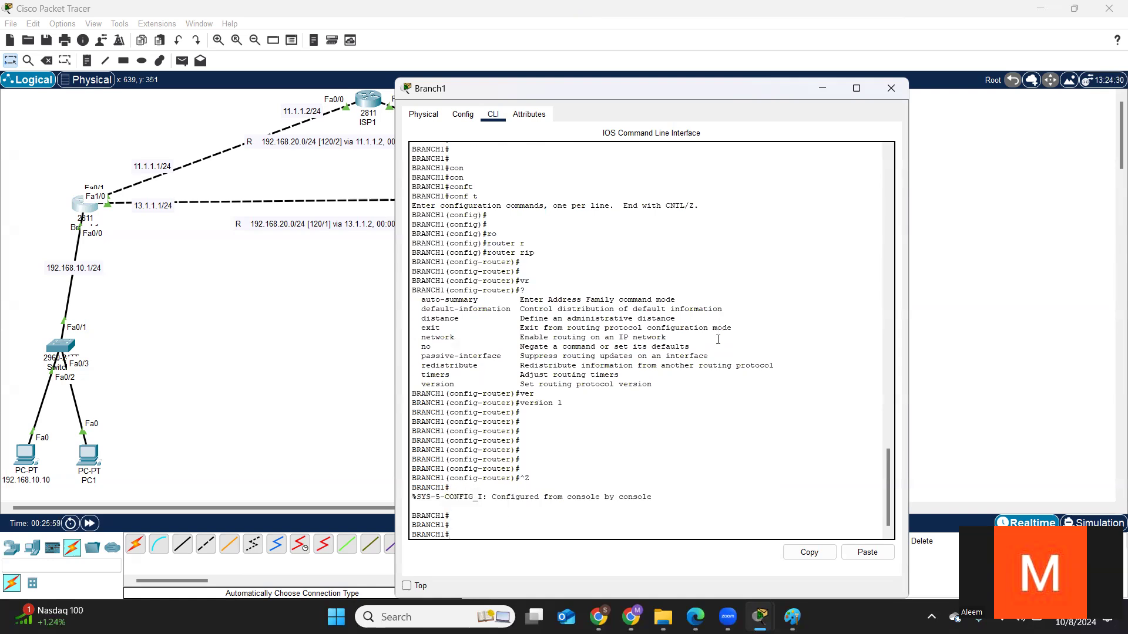
# Step: Open Branch2's command line in place of Branch1's and move its window below the direct link between the branches
pyautogui.click(824, 90)
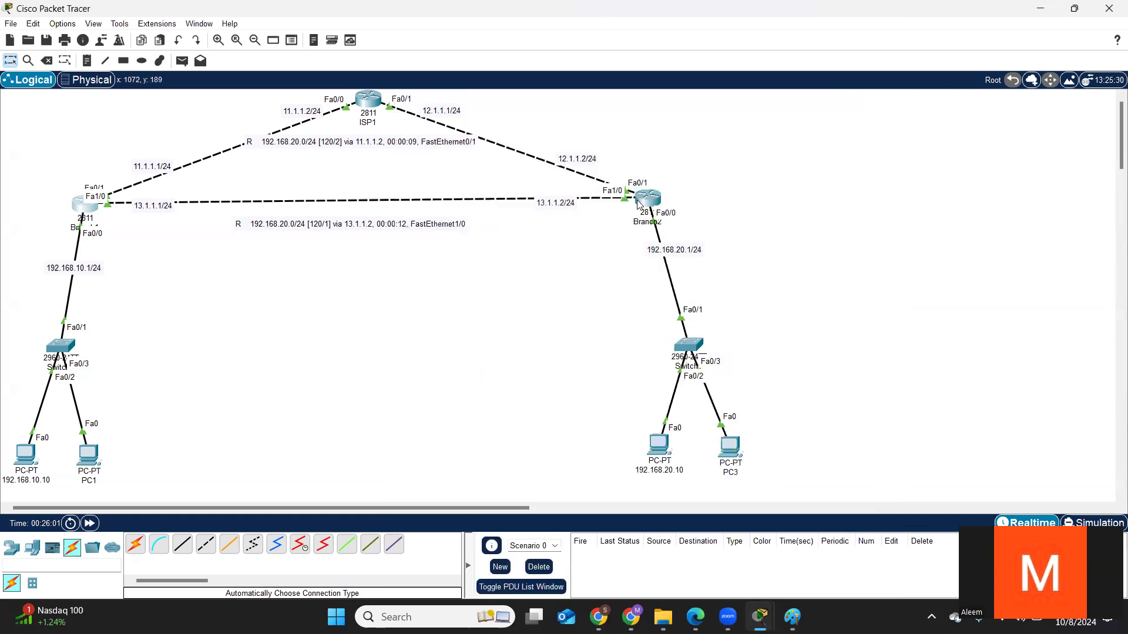
pyautogui.click(647, 199)
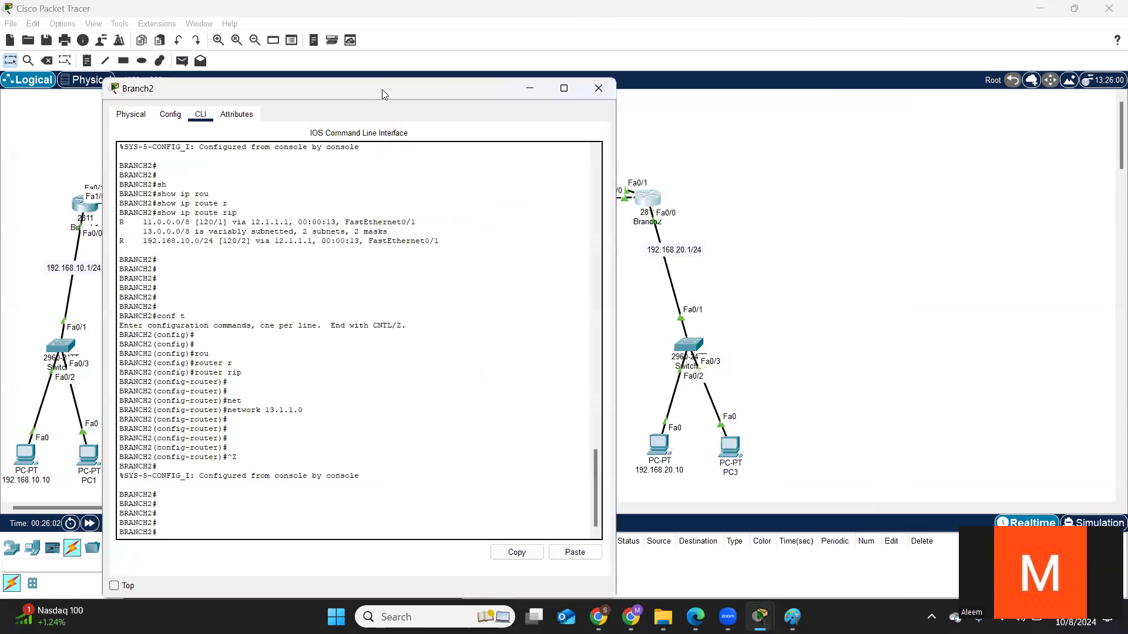
pyautogui.moveTo(382, 89); pyautogui.dragTo(436, 256)
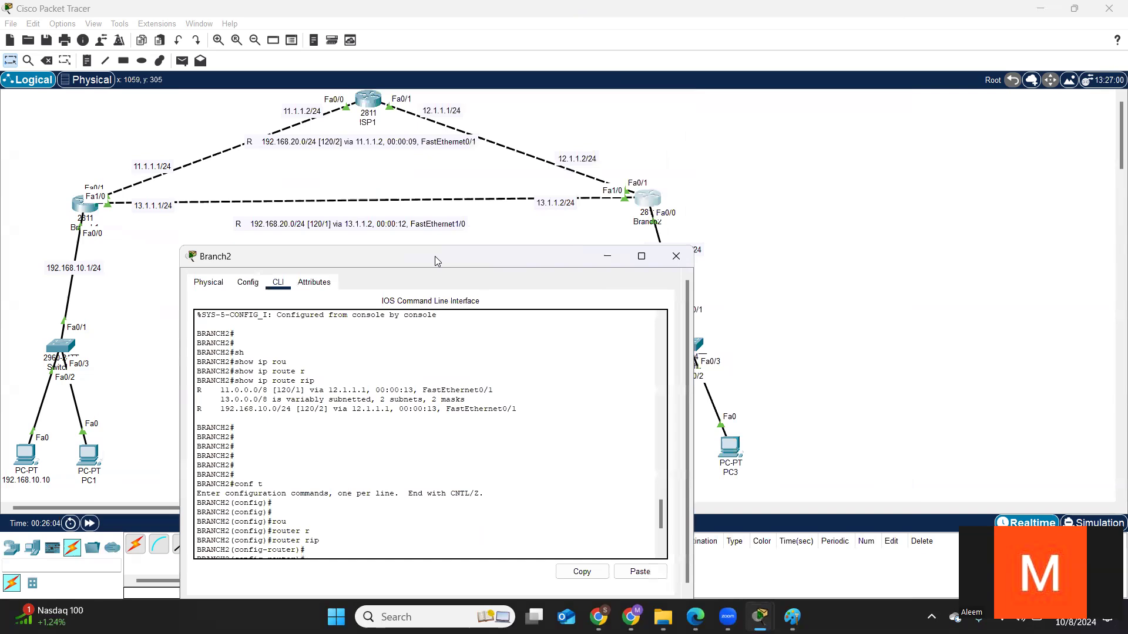
pyautogui.press('Return')
pyautogui.press('Return')
pyautogui.press('Return')
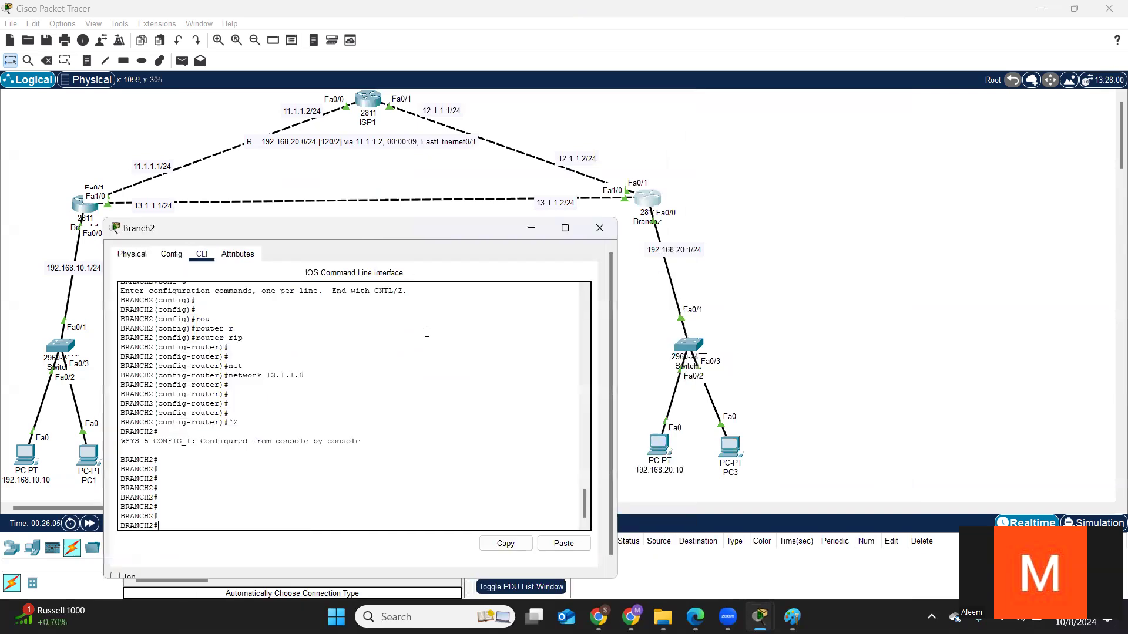
# Step: Enter global configuration mode on Branch2 and go into RIP router configuration with router rip
pyautogui.write('conf t')
pyautogui.press('Return')
pyautogui.press('Return')
pyautogui.press('Return')
pyautogui.write('v')
pyautogui.write('r')
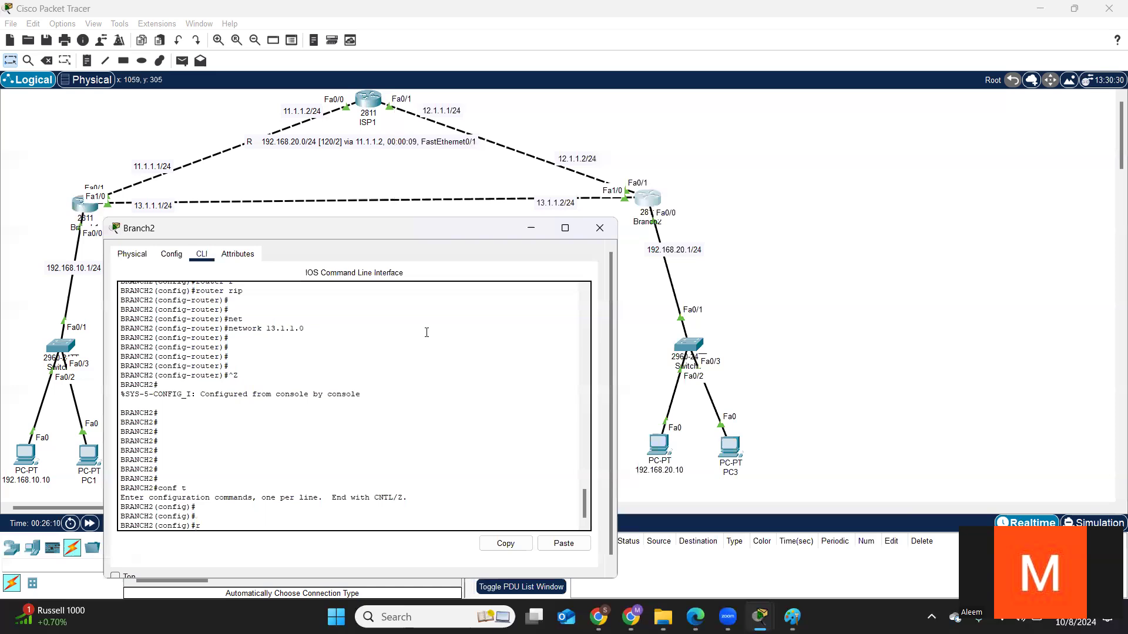
pyautogui.write('ou')
pyautogui.press('Tab')
pyautogui.write('r')
pyautogui.press('Tab')
pyautogui.press('Return')
pyautogui.press('Return')
pyautogui.press('Return')
# Step: Set Branch2's RIP to version 2 and return to the privileged prompt
pyautogui.write('ver')
pyautogui.press('Tab')
pyautogui.write('2')
pyautogui.press('Return')
pyautogui.press('Return')
pyautogui.press('Return')
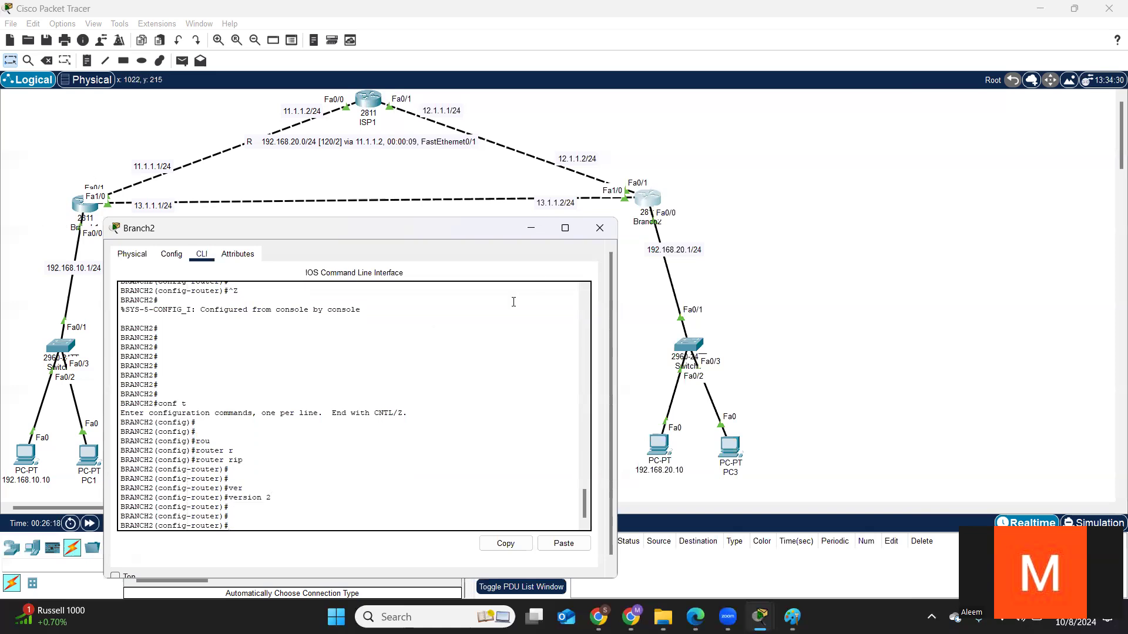
pyautogui.hotkey('ctrl', 'z')
pyautogui.press('Return')
pyautogui.press('Return')
pyautogui.press('Return')
pyautogui.press('Return')
pyautogui.press('Return')
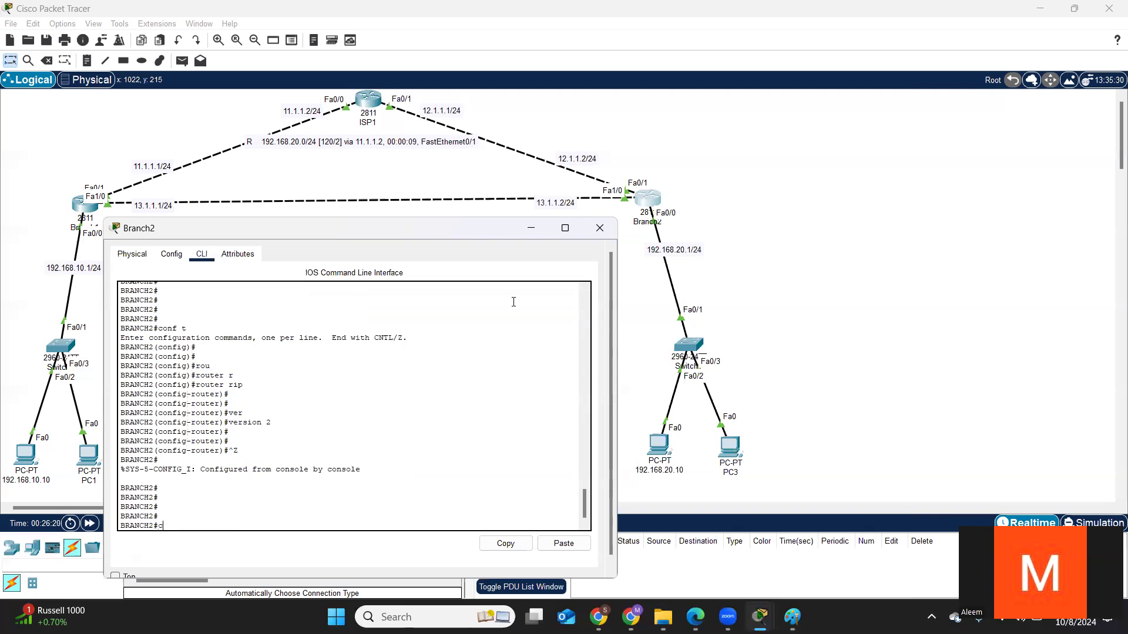
# Step: Display Branch2's RIP routes with show ip route rip and examine the learned entries
pyautogui.press('BackSpace')
pyautogui.press('Tab')
pyautogui.write('ip r')
pyautogui.press('Tab')
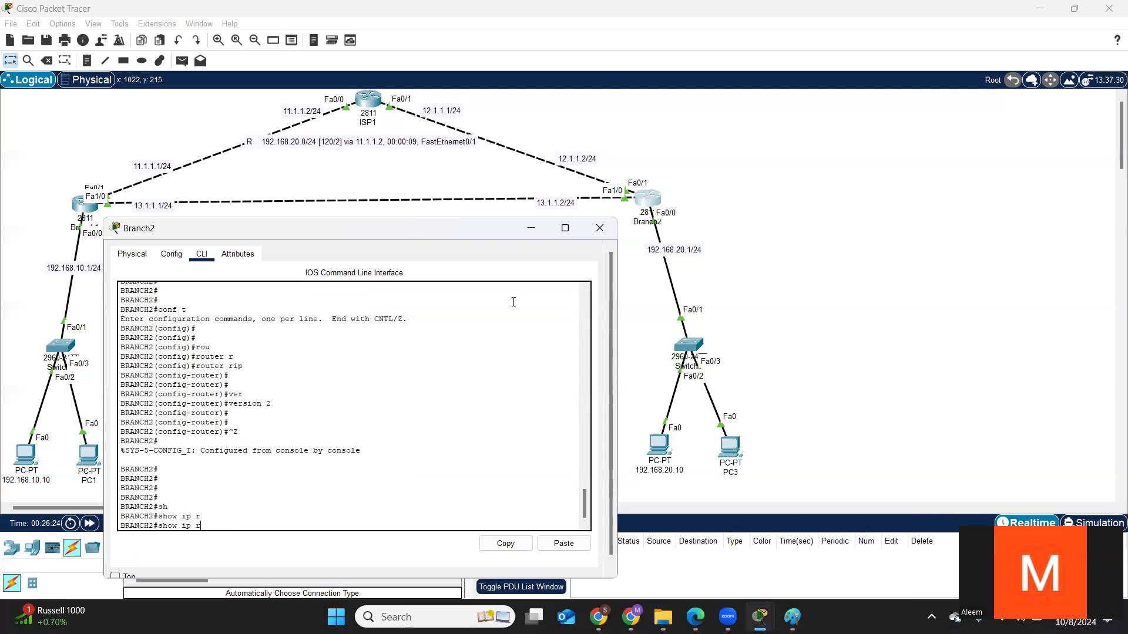
pyautogui.write('ou')
pyautogui.press('Tab')
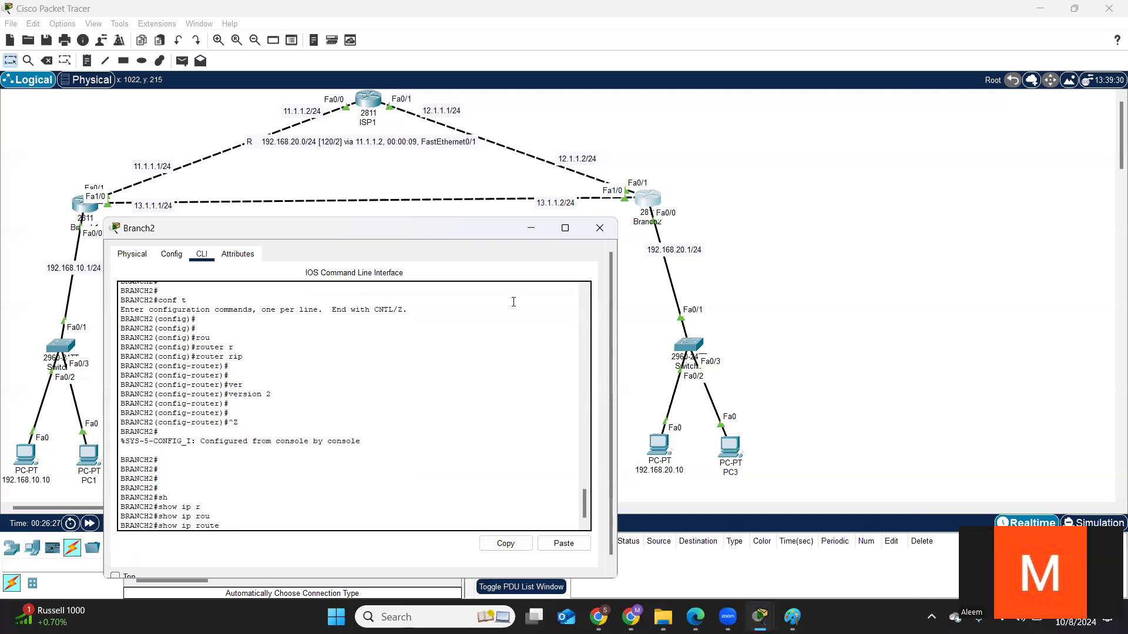
pyautogui.write('r')
pyautogui.press('Tab')
pyautogui.press('Return')
pyautogui.press('Return')
pyautogui.press('Return')
pyautogui.press('Return')
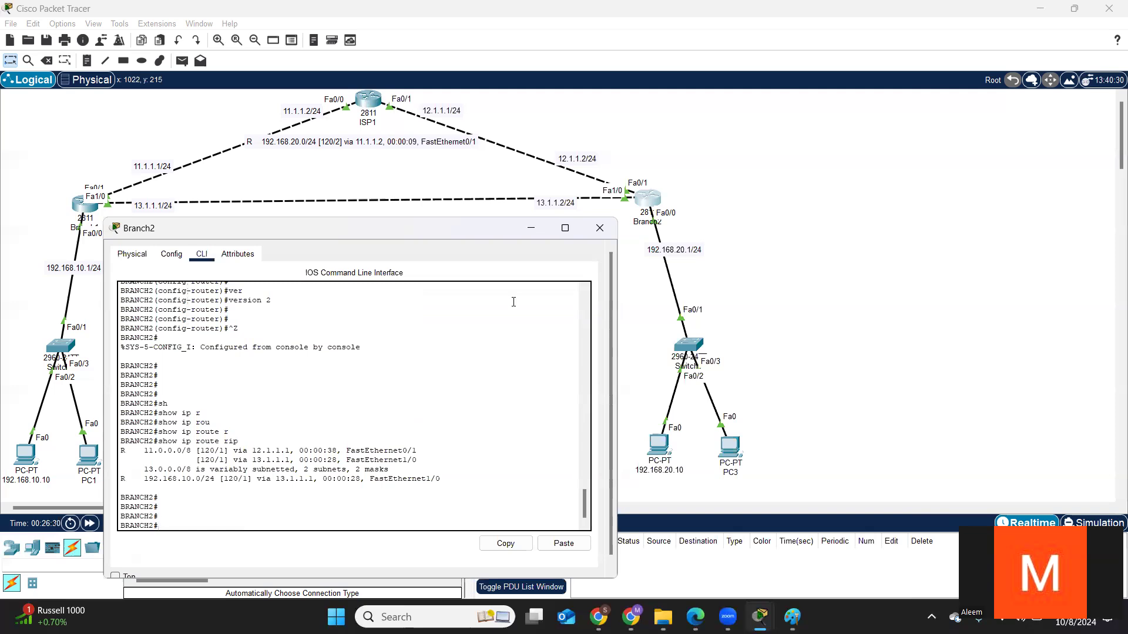
pyautogui.moveTo(440, 480); pyautogui.dragTo(116, 445)
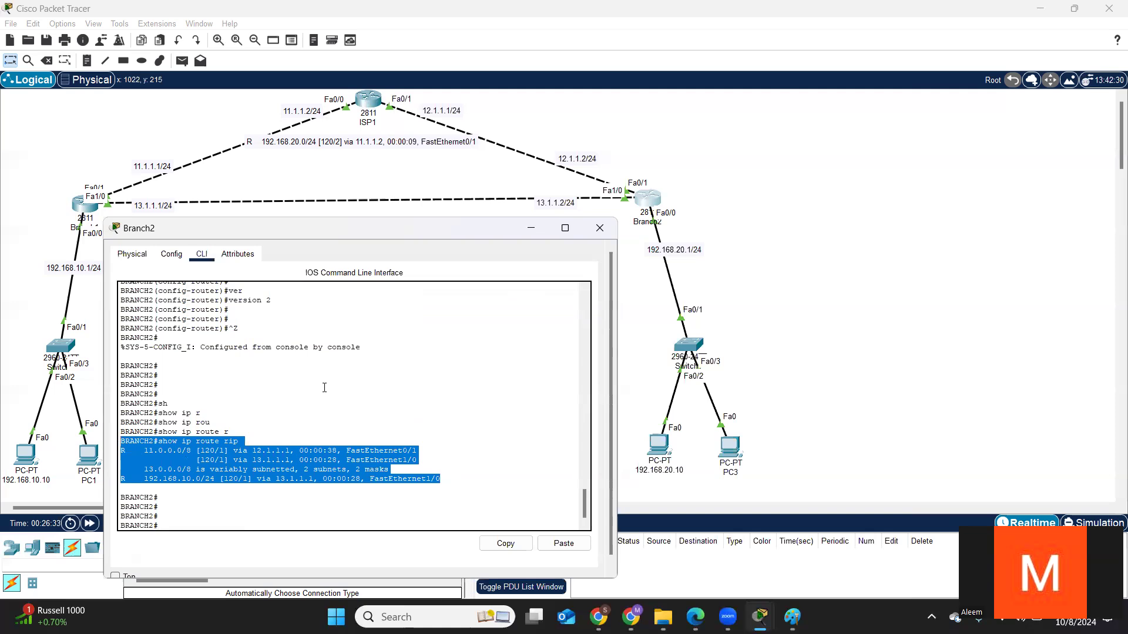
pyautogui.click(374, 377)
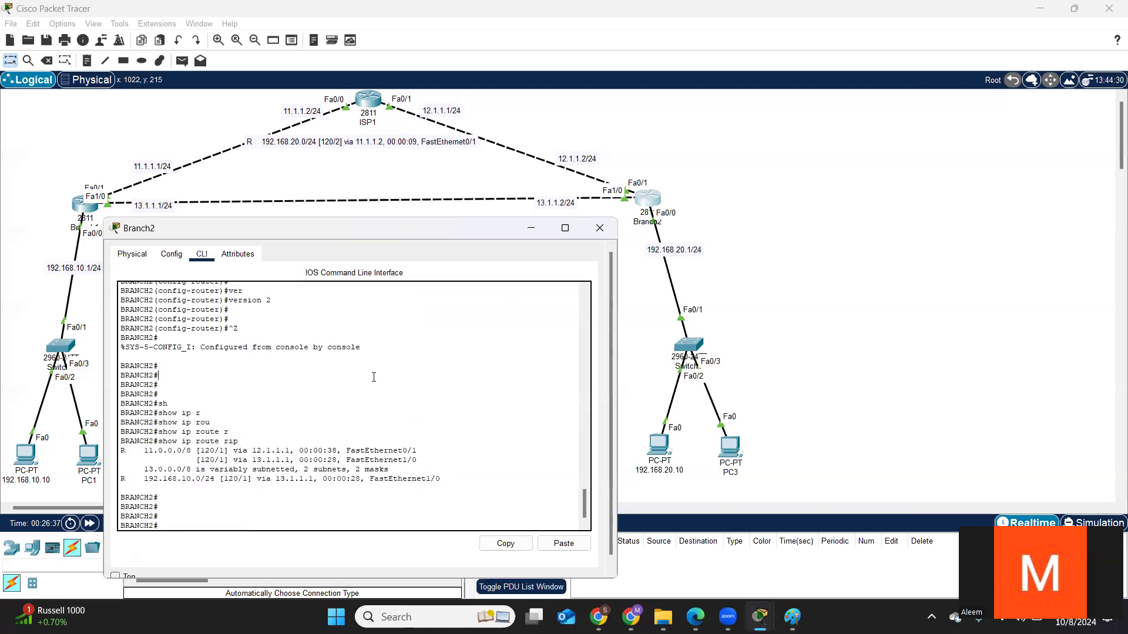
# Step: List the options of the clear command at Branch2's privileged prompt
pyautogui.press('Return')
pyautogui.press('Return')
pyautogui.press('Return')
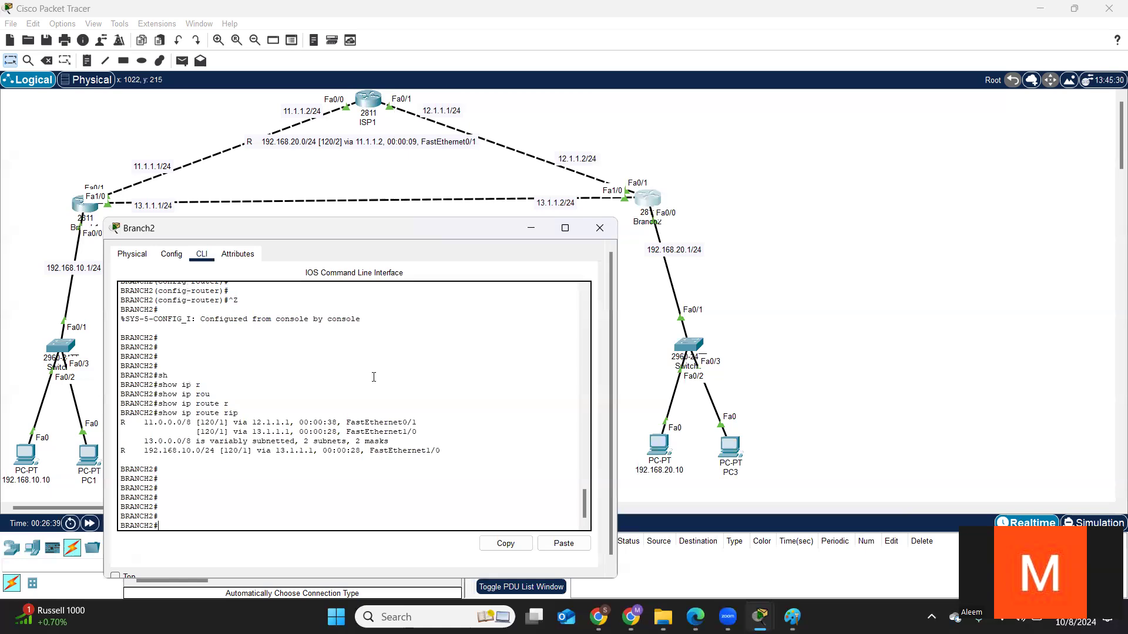
pyautogui.write('cl')
pyautogui.press('Tab')
pyautogui.write('er')
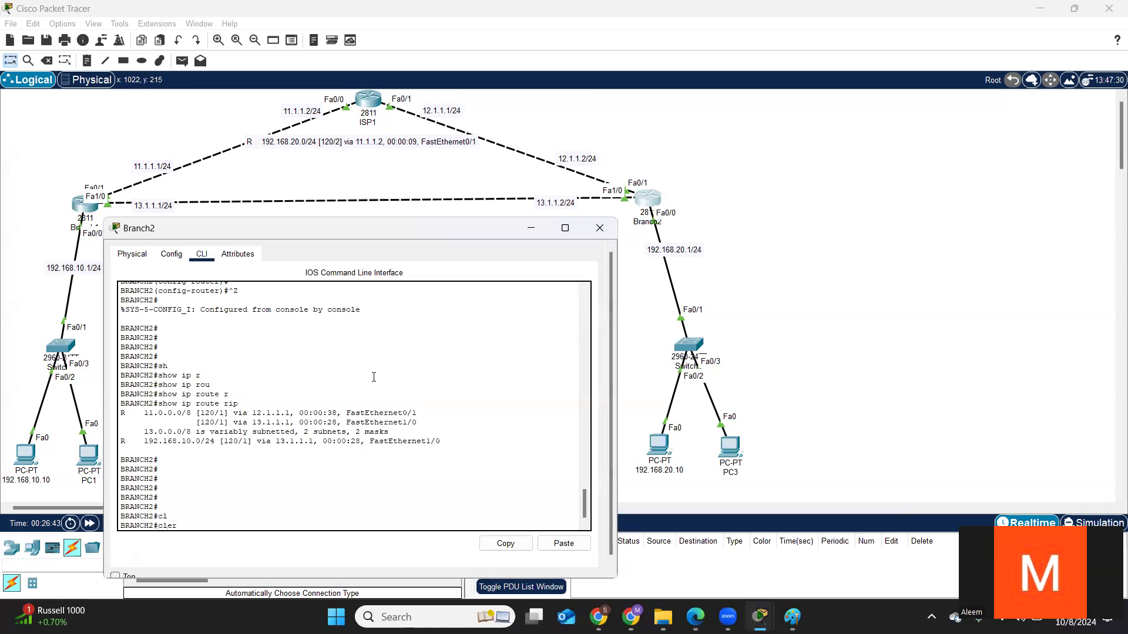
pyautogui.press('Tab')
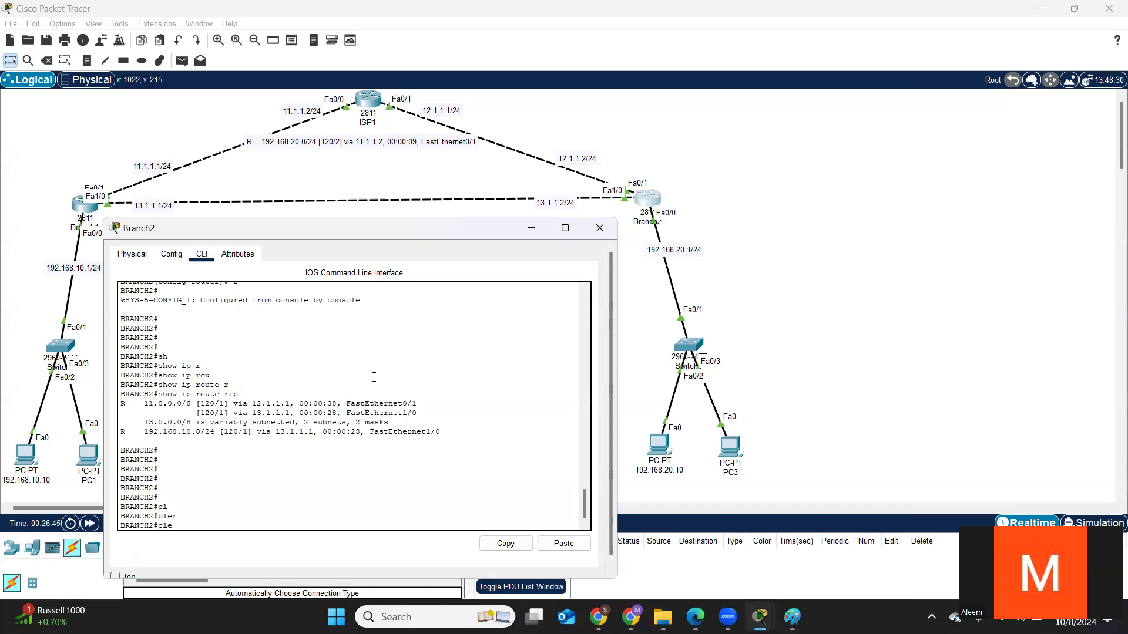
pyautogui.write('a')
pyautogui.press('Tab')
pyautogui.write('?')
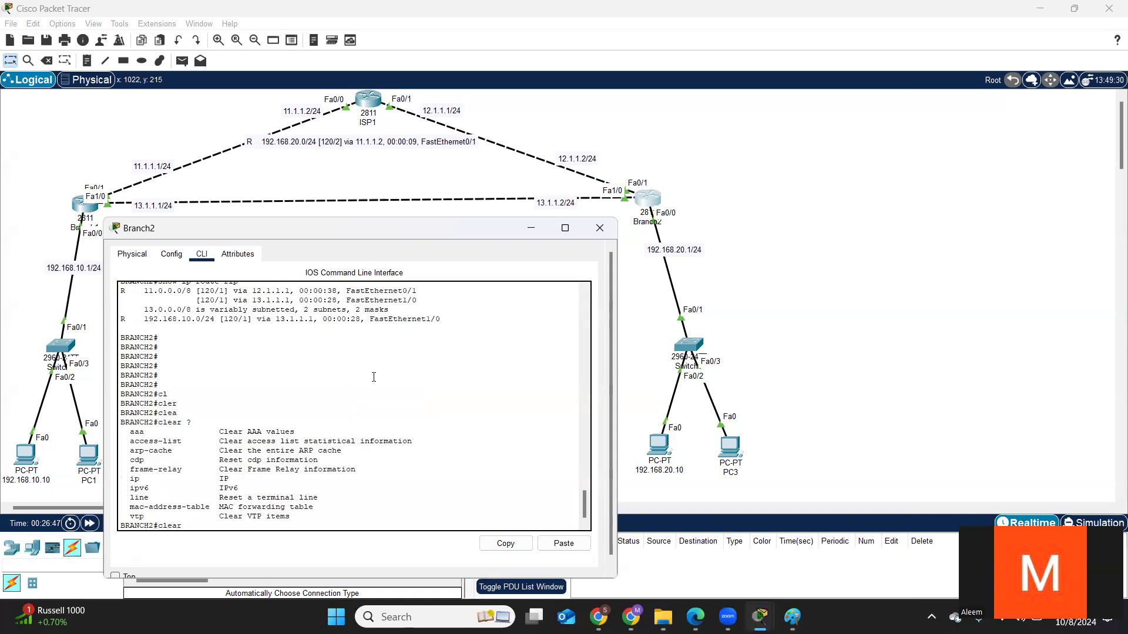
# Step: Check the clear ip route options and delete all routes from Branch2's routing table with clear ip route *
pyautogui.write('ip rou')
pyautogui.press('Tab')
pyautogui.write('?')
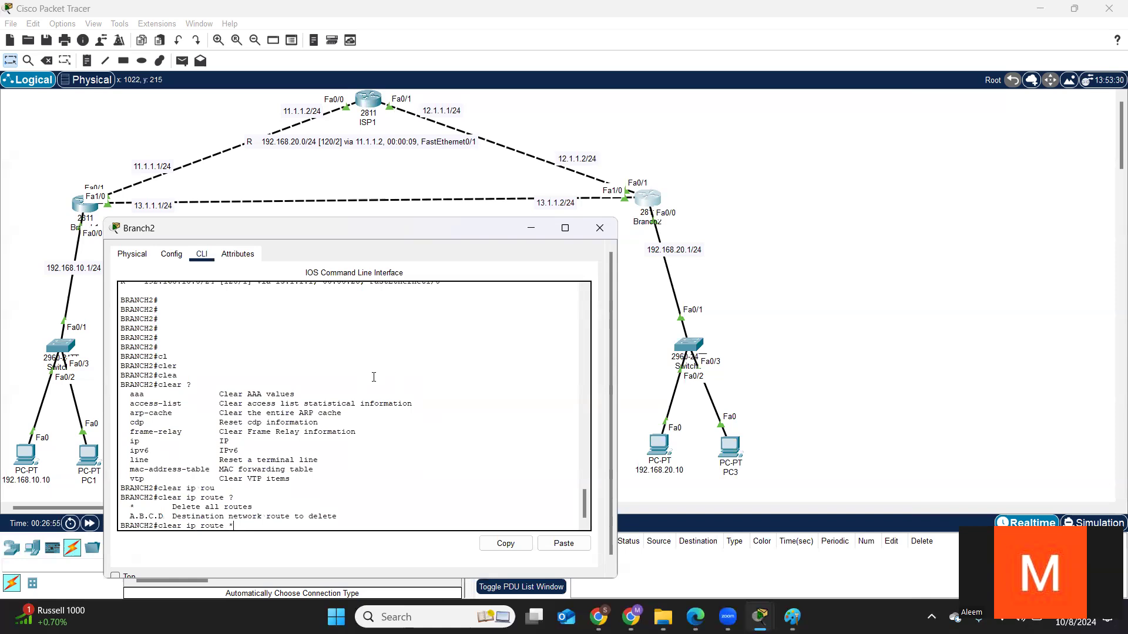
pyautogui.write('*')
pyautogui.press('Return')
pyautogui.press('Return')
pyautogui.press('Return')
pyautogui.press('Return')
pyautogui.press('Return')
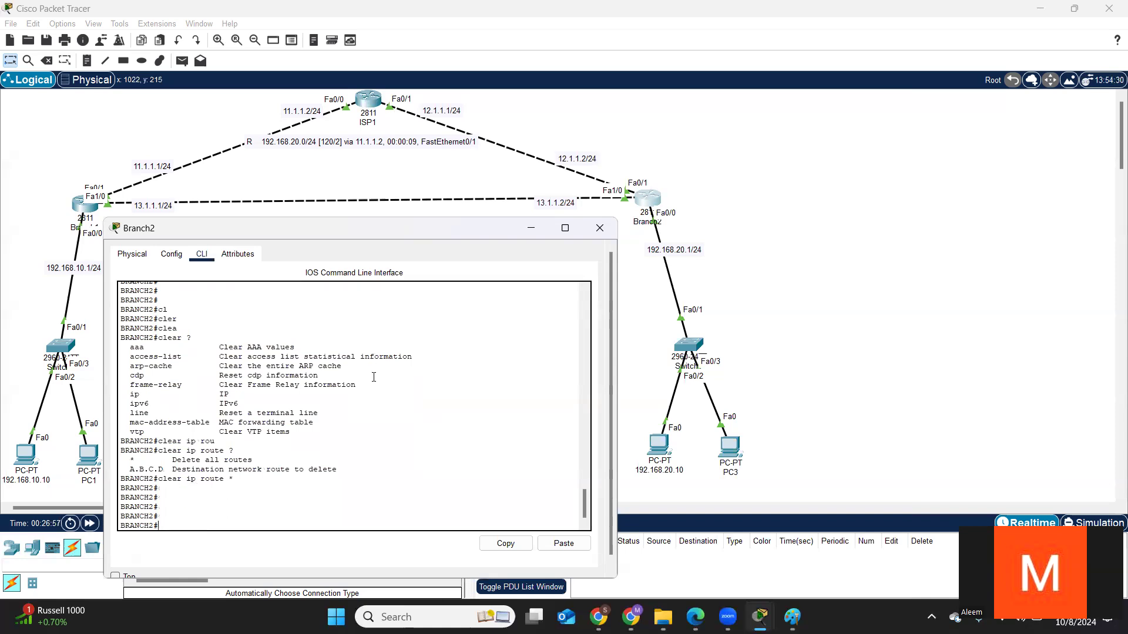
# Step: Display Branch1's RIP routes with show ip route rip
pyautogui.click(81, 207)
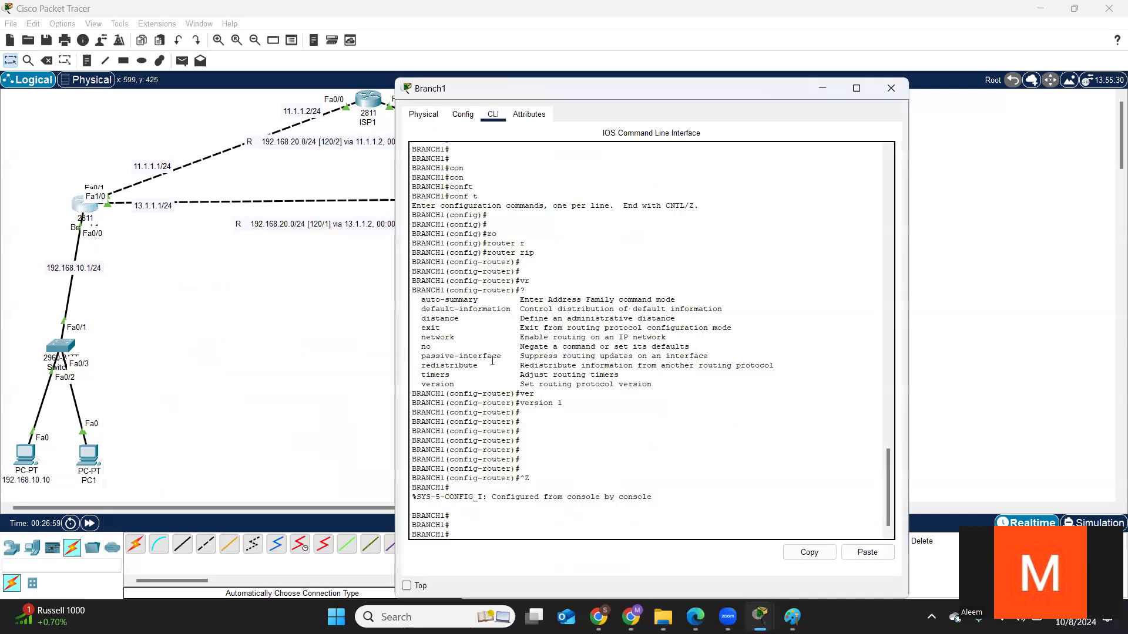
pyautogui.press('Return')
pyautogui.press('Return')
pyautogui.write('sh')
pyautogui.press('Tab')
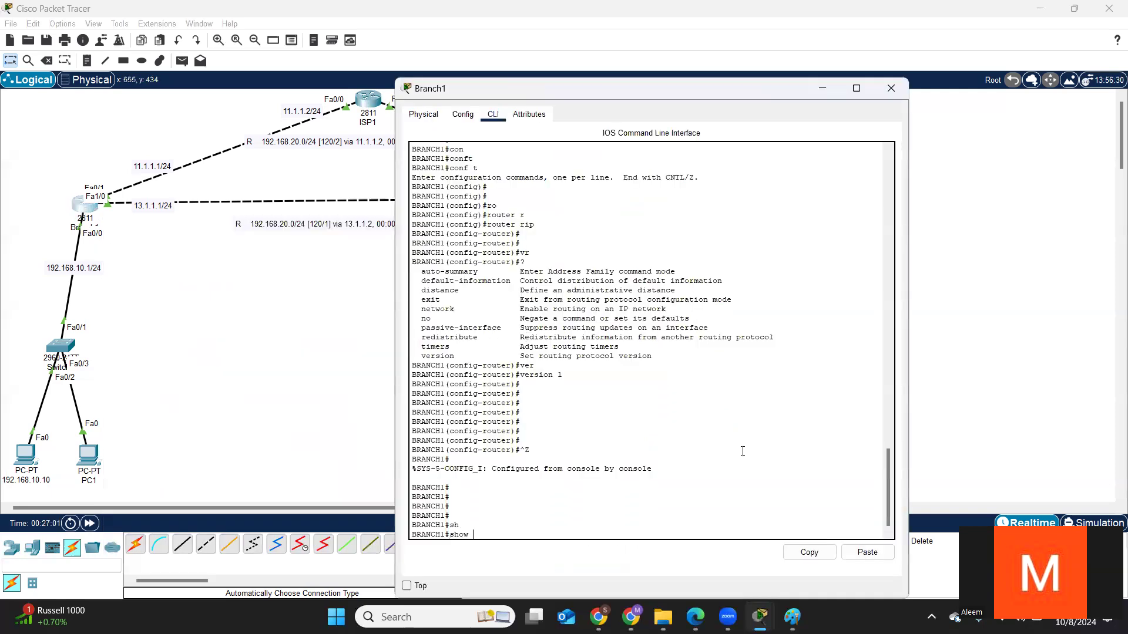
pyautogui.write('ip rou')
pyautogui.press('Tab')
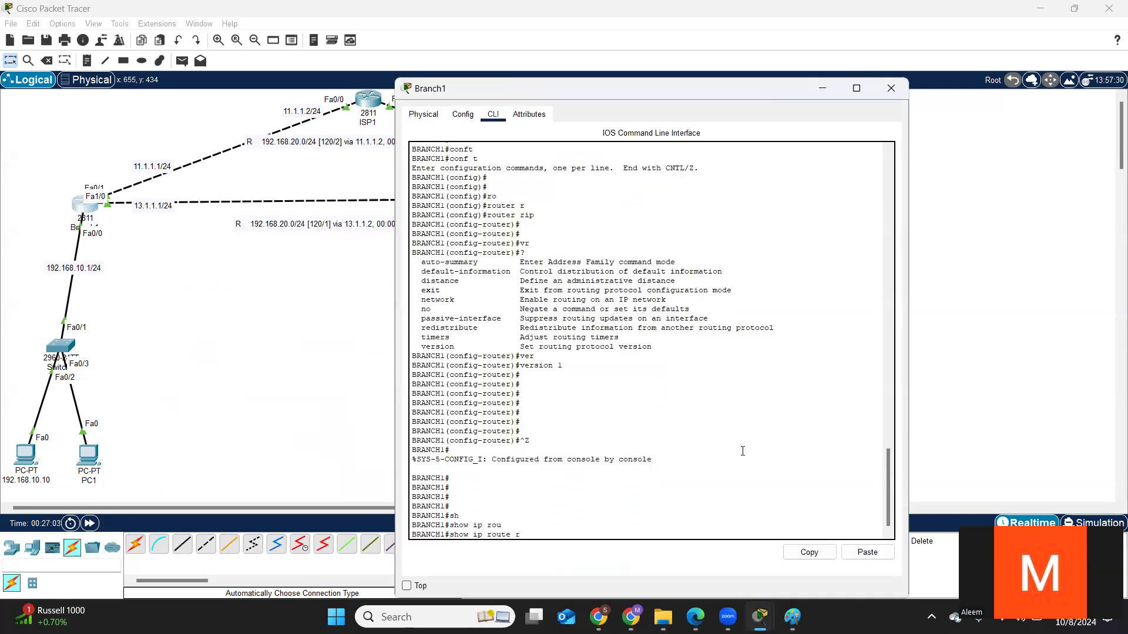
pyautogui.write('r')
pyautogui.press('Tab')
pyautogui.press('Return')
pyautogui.press('Return')
pyautogui.press('Return')
pyautogui.press('Return')
# Step: Delete all routes from Branch1's routing table with clear ip route *
pyautogui.write('cle')
pyautogui.press('Tab')
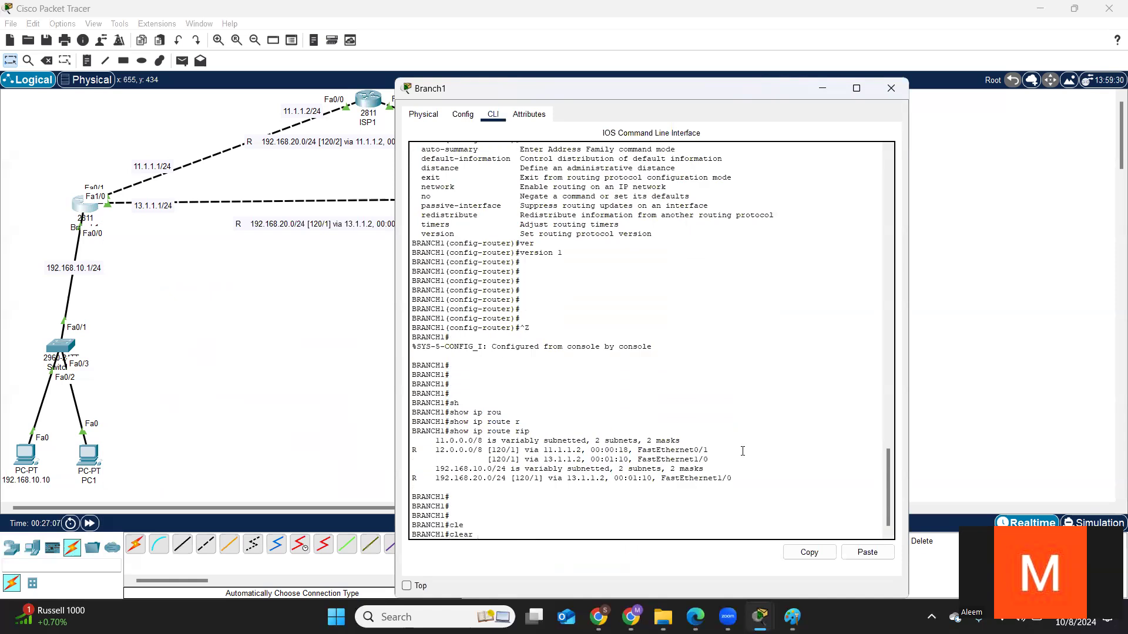
pyautogui.write('ip rou')
pyautogui.press('Tab')
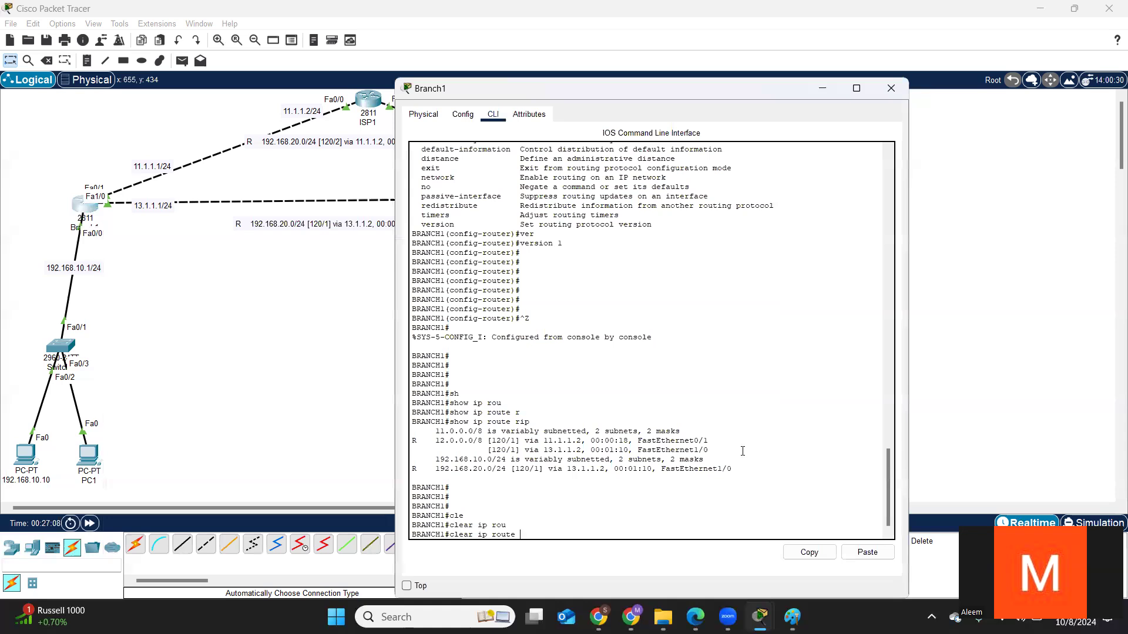
pyautogui.write('*')
pyautogui.press('Return')
pyautogui.press('Return')
pyautogui.press('Return')
pyautogui.press('Return')
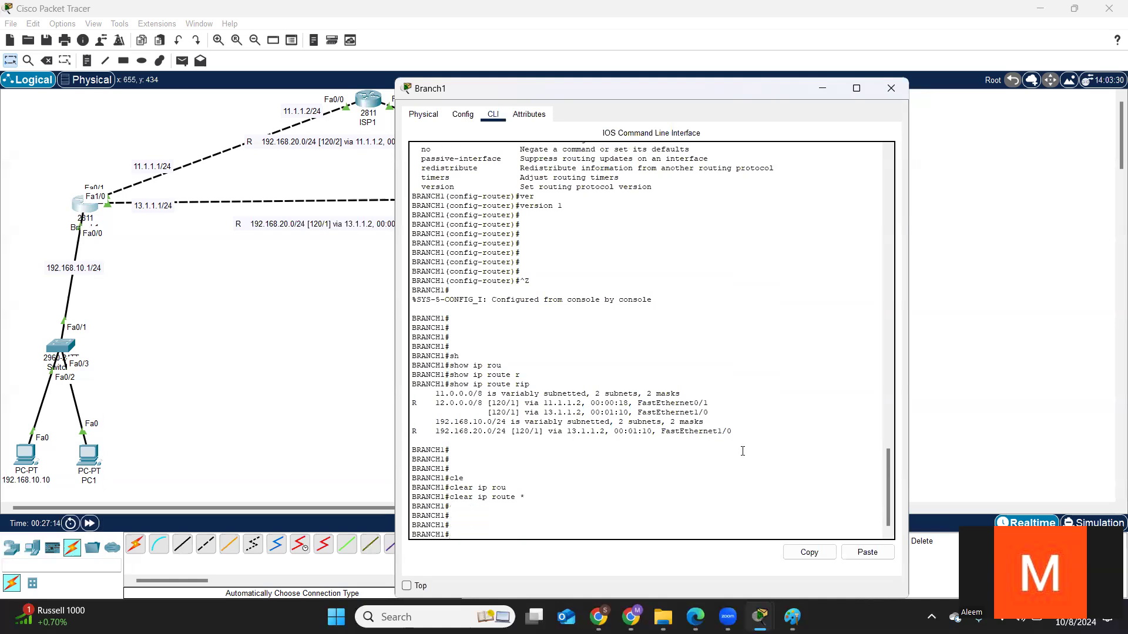
# Step: Run show ip route rip again on Branch1 to check which RIP routes remain after clearing
pyautogui.write('sh')
pyautogui.press('Tab')
pyautogui.write('ip rou')
pyautogui.press('Tab')
pyautogui.write('r')
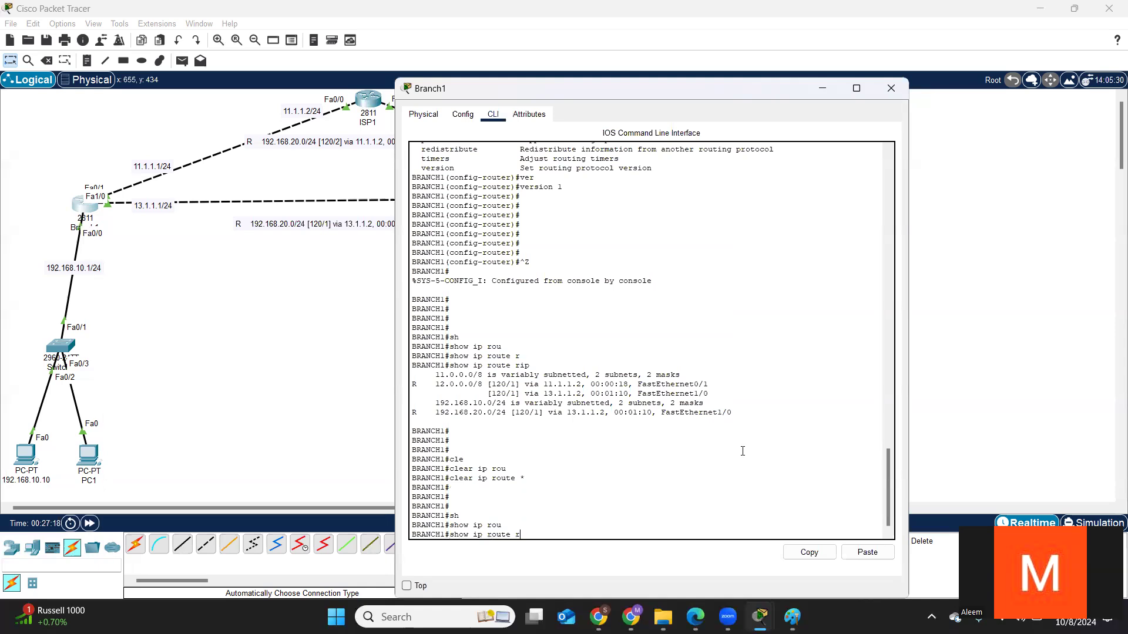
pyautogui.write('ip')
pyautogui.press('Return')
pyautogui.press('Return')
pyautogui.press('Return')
pyautogui.press('Return')
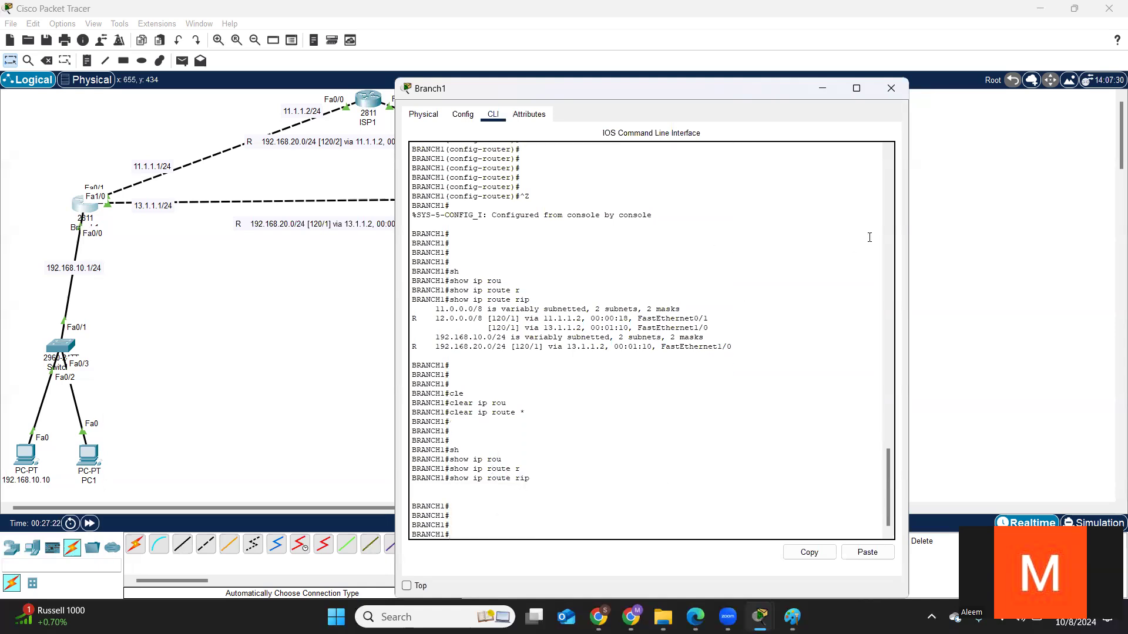
# Step: Switch to Branch2's command line and examine its full routing table with show ip route
pyautogui.click(821, 89)
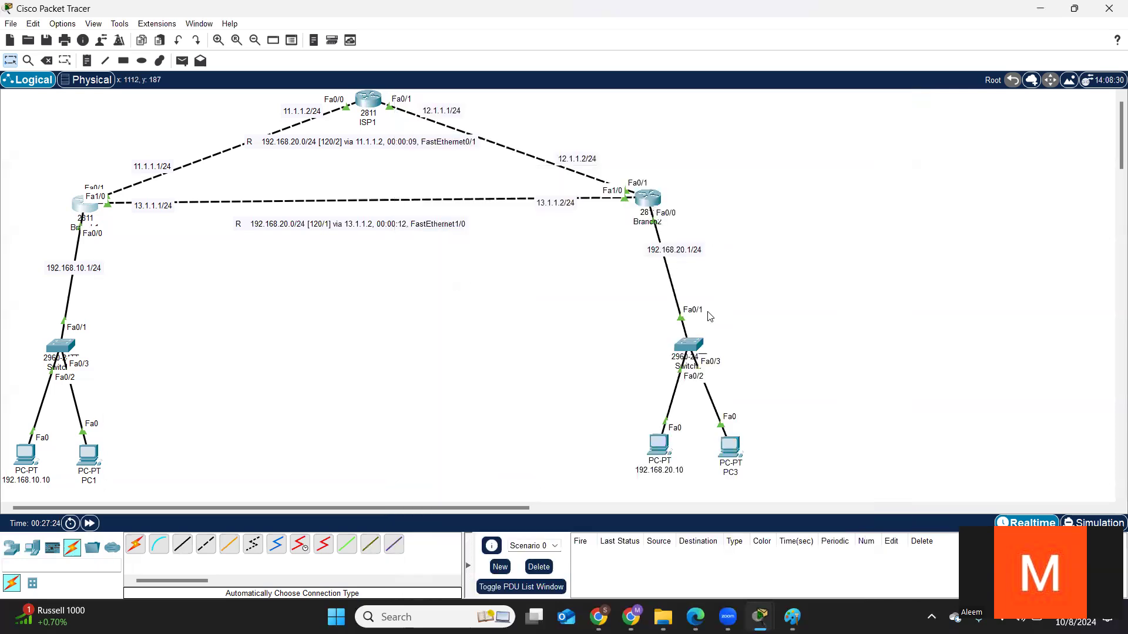
pyautogui.click(648, 199)
pyautogui.press('Return')
pyautogui.press('Return')
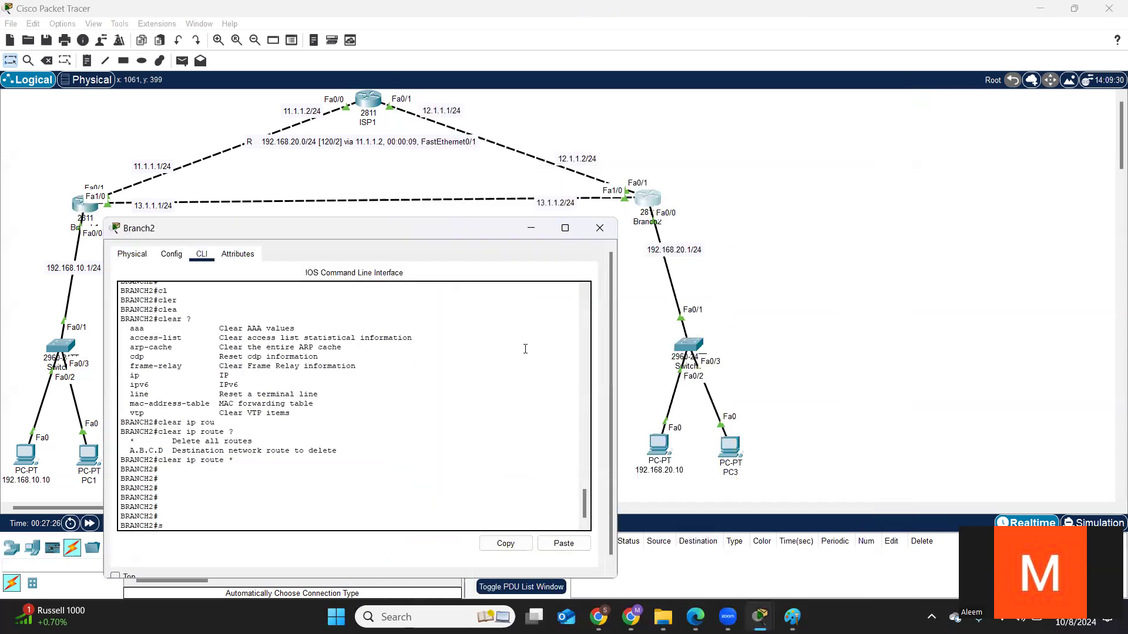
pyautogui.write('sh')
pyautogui.press('Tab')
pyautogui.write('ip ro')
pyautogui.press('Tab')
pyautogui.press('Return')
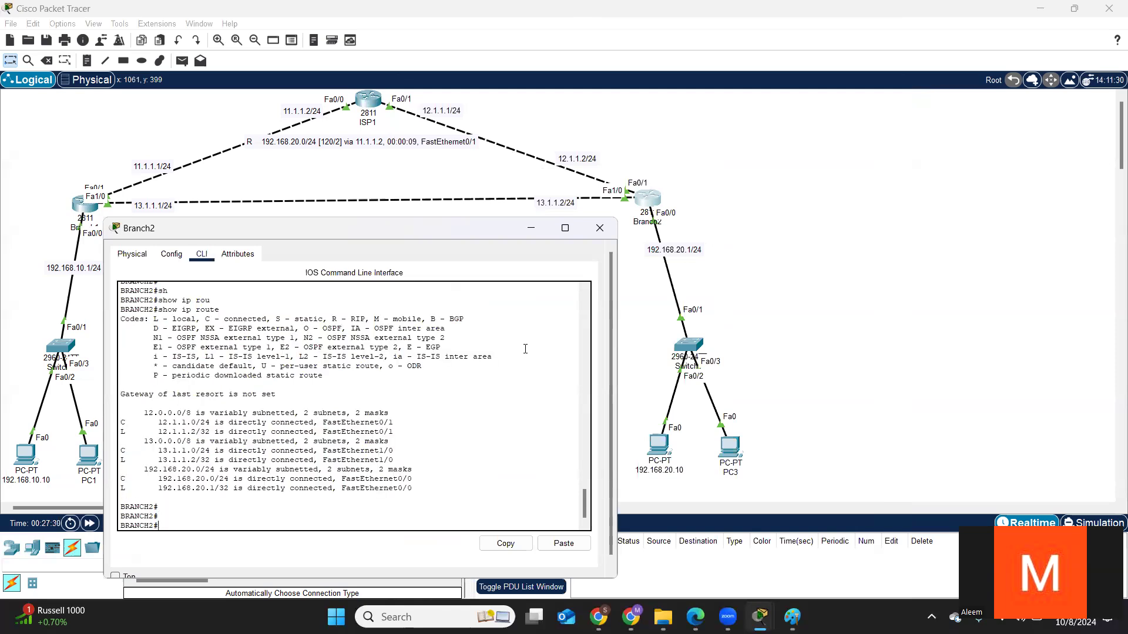
pyautogui.press('Return')
pyautogui.press('Return')
pyautogui.press('Return')
pyautogui.press('Return')
pyautogui.moveTo(413, 460); pyautogui.dragTo(215, 397)
pyautogui.moveTo(428, 472); pyautogui.dragTo(303, 406)
pyautogui.press('Return')
pyautogui.press('Return')
# Step: Display only Branch2's RIP-learned routes with show ip route rip
pyautogui.press('Up')
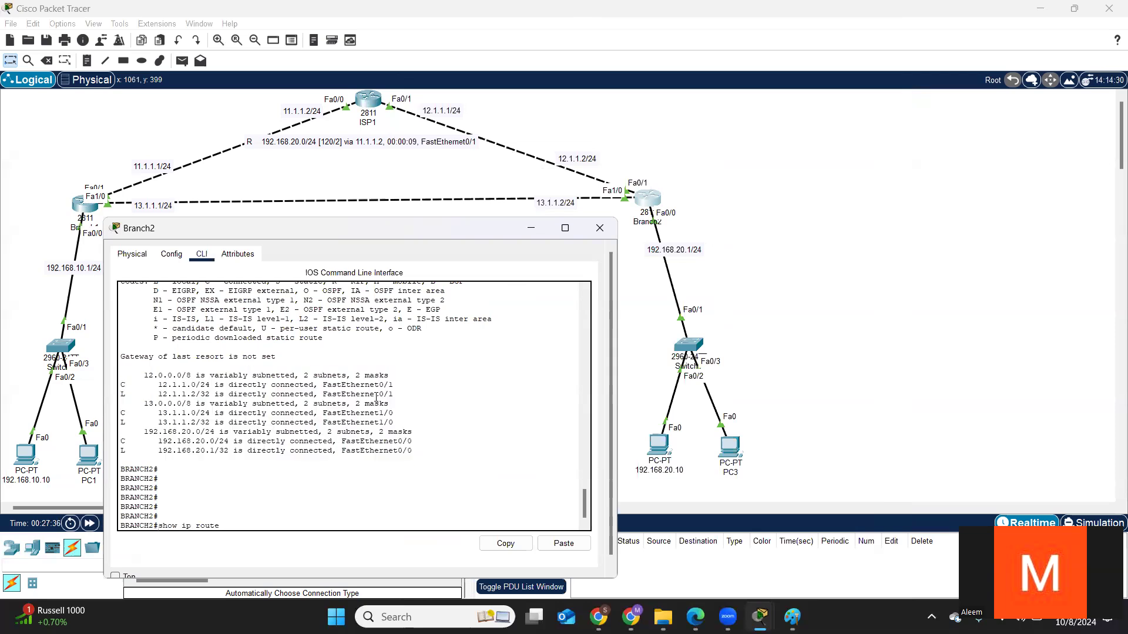
pyautogui.write('ri')
pyautogui.press('Tab')
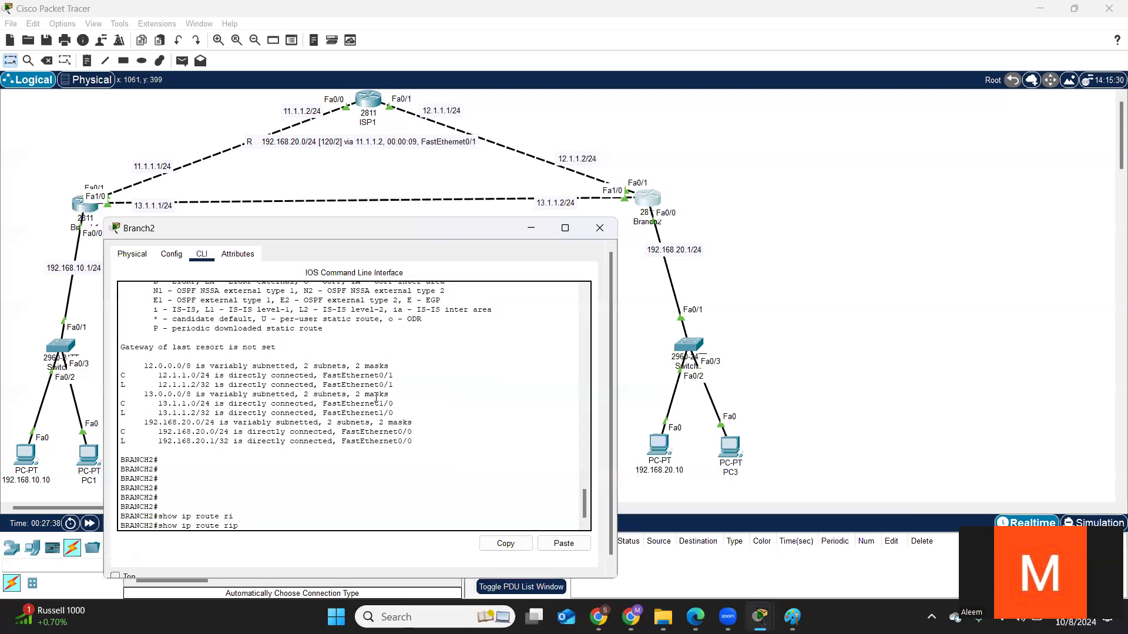
pyautogui.press('Return')
pyautogui.press('Return')
pyautogui.press('Return')
pyautogui.press('Return')
pyautogui.moveTo(121, 460); pyautogui.dragTo(274, 478)
pyautogui.click(274, 478)
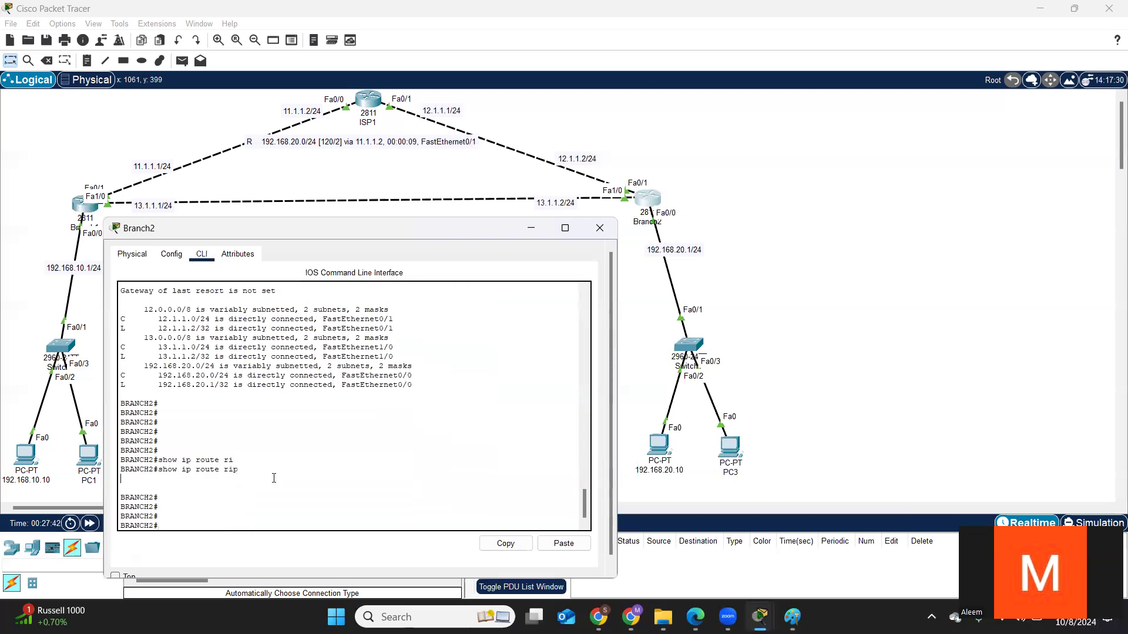
# Step: Run show ip protocols on Branch2 and examine the RIP send and receive versions
pyautogui.press('Return')
pyautogui.press('Return')
pyautogui.write('sh')
pyautogui.press('Tab')
pyautogui.write('ip pro')
pyautogui.press('Tab')
pyautogui.press('Return')
pyautogui.press('Return')
pyautogui.press('Return')
pyautogui.press('Return')
pyautogui.press('Return')
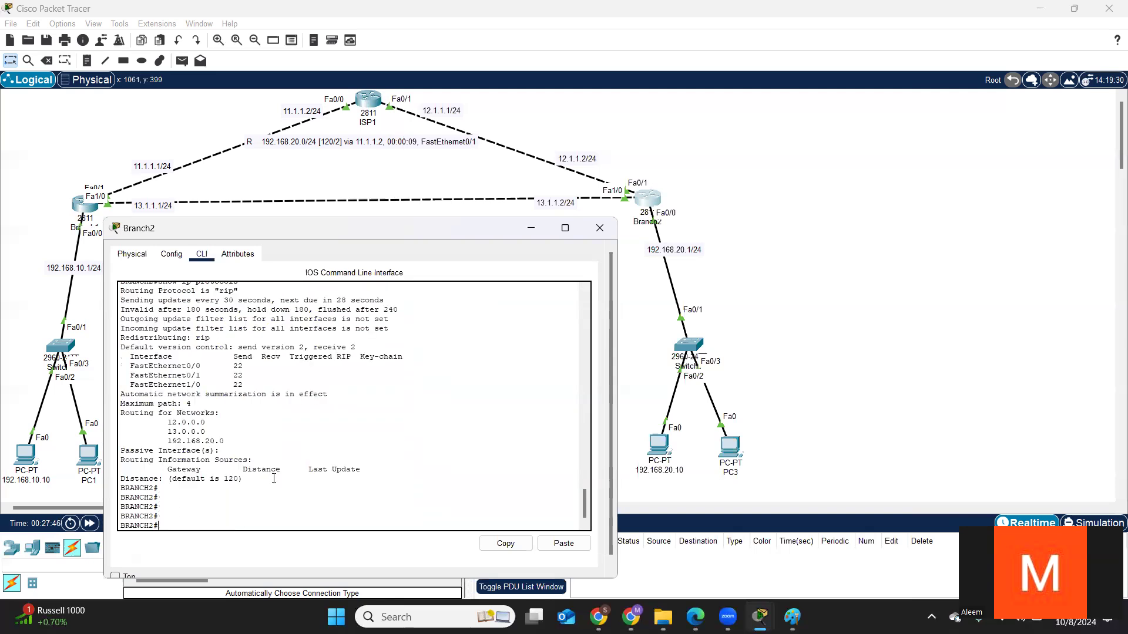
pyautogui.moveTo(355, 349); pyautogui.dragTo(257, 347)
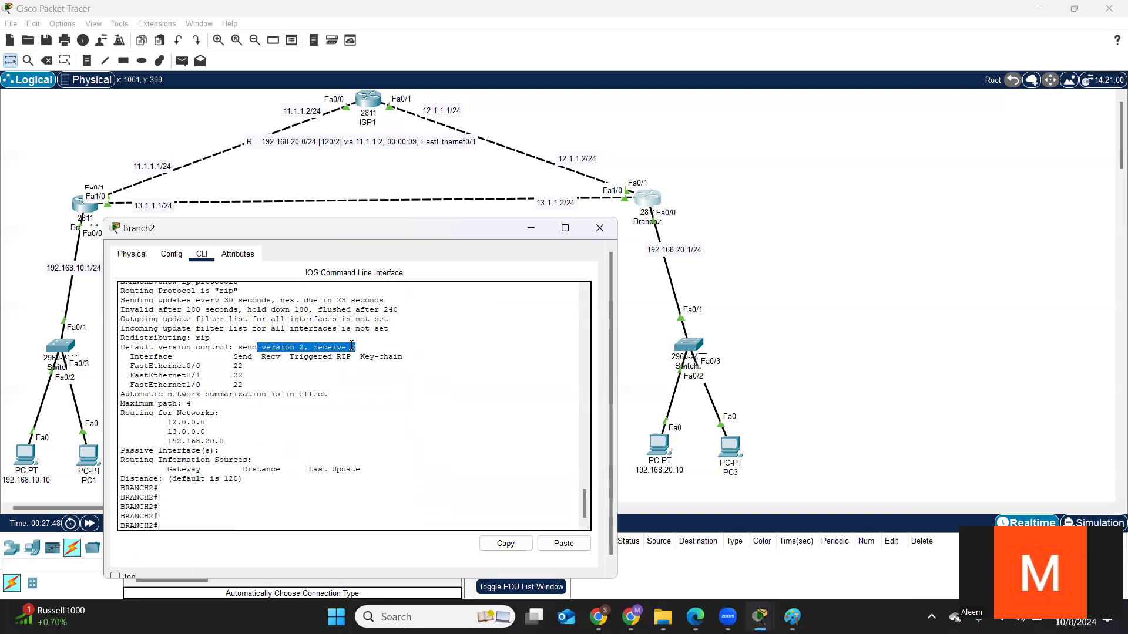
# Step: Check Branch1's console briefly and return to Branch2 to highlight its default version control values
pyautogui.click(78, 207)
pyautogui.click(822, 88)
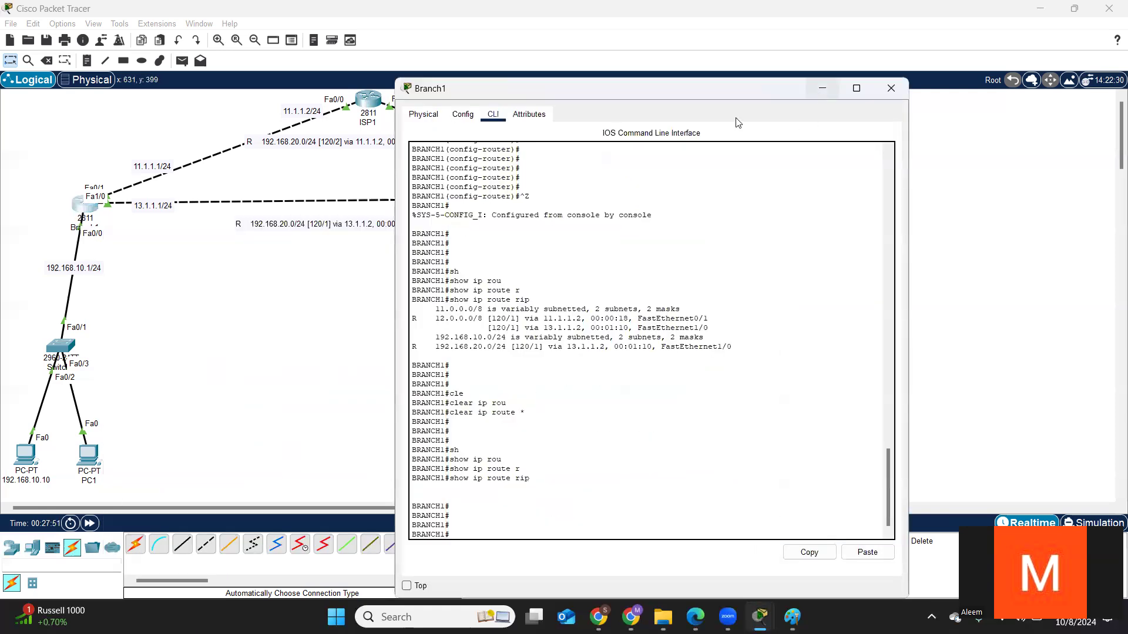
pyautogui.click(656, 195)
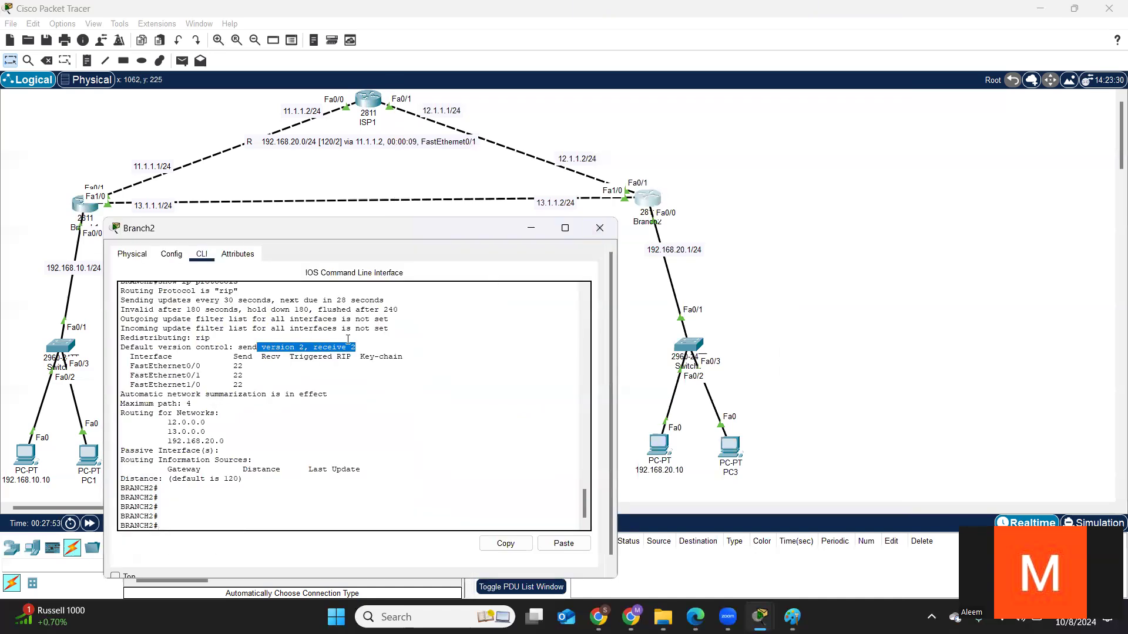
pyautogui.click(347, 343)
pyautogui.moveTo(262, 348); pyautogui.dragTo(356, 347)
# Step: Display Branch1's routing protocol settings with show ip protocols
pyautogui.click(87, 210)
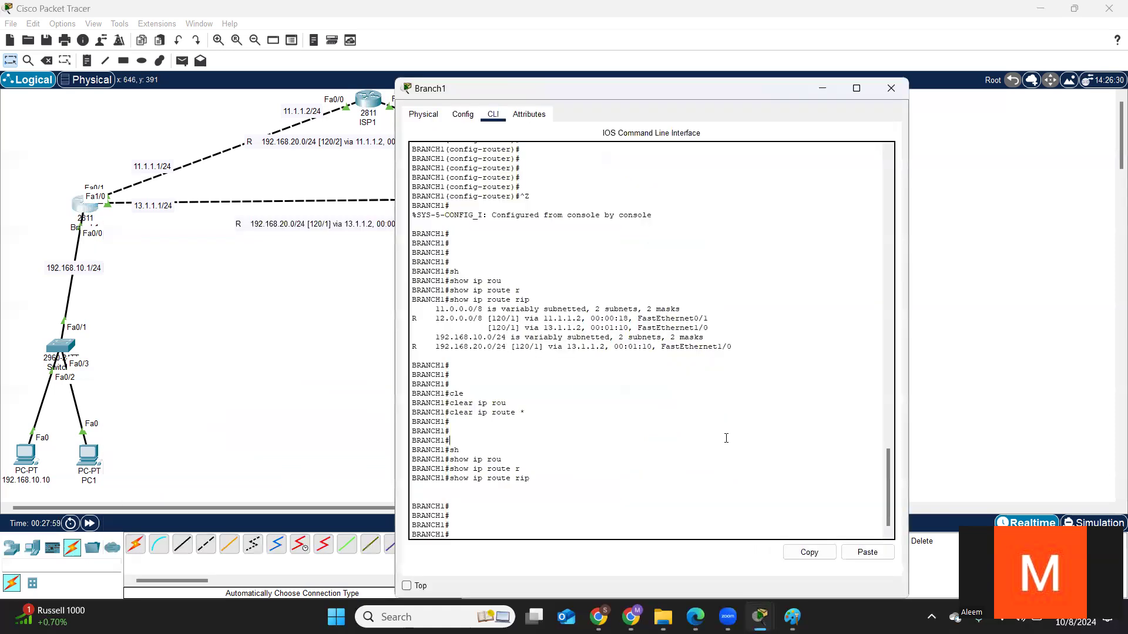
pyautogui.press('Return')
pyautogui.press('Return')
pyautogui.write('sh')
pyautogui.press('Tab')
pyautogui.write('ip pr')
pyautogui.press('Tab')
pyautogui.press('Return')
pyautogui.press('Return')
pyautogui.press('Return')
pyautogui.press('Return')
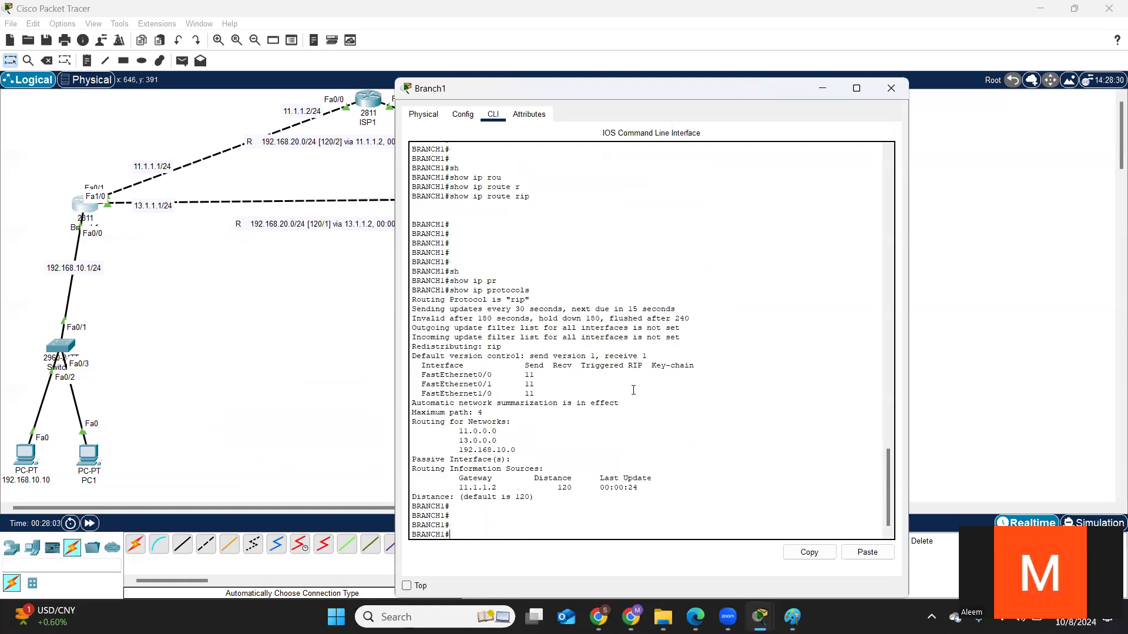
# Step: Examine the send and receive versions in Branch1's protocol output and minimize its window
pyautogui.moveTo(553, 356); pyautogui.dragTo(657, 356)
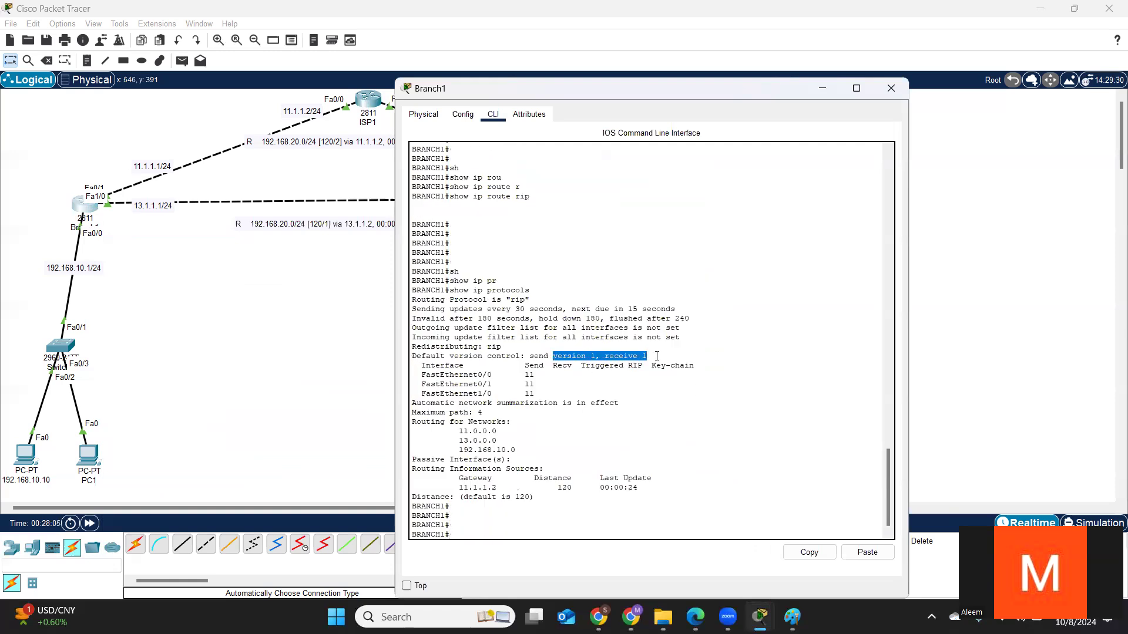
pyautogui.scroll(5, 657, 356)
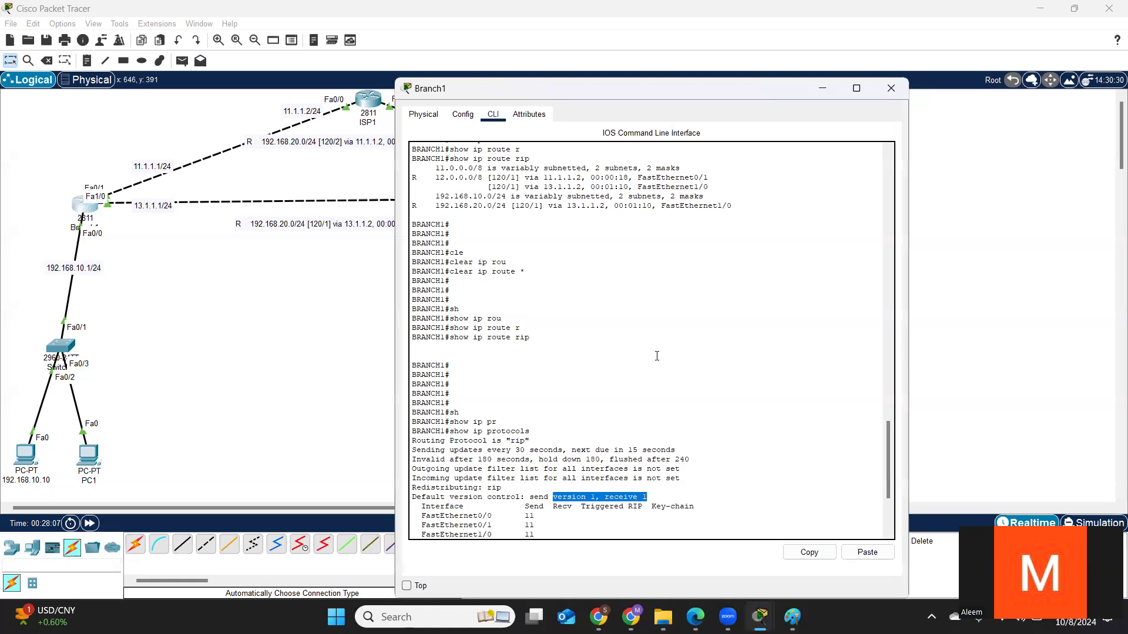
pyautogui.scroll(-4, 656, 356)
pyautogui.click(611, 395)
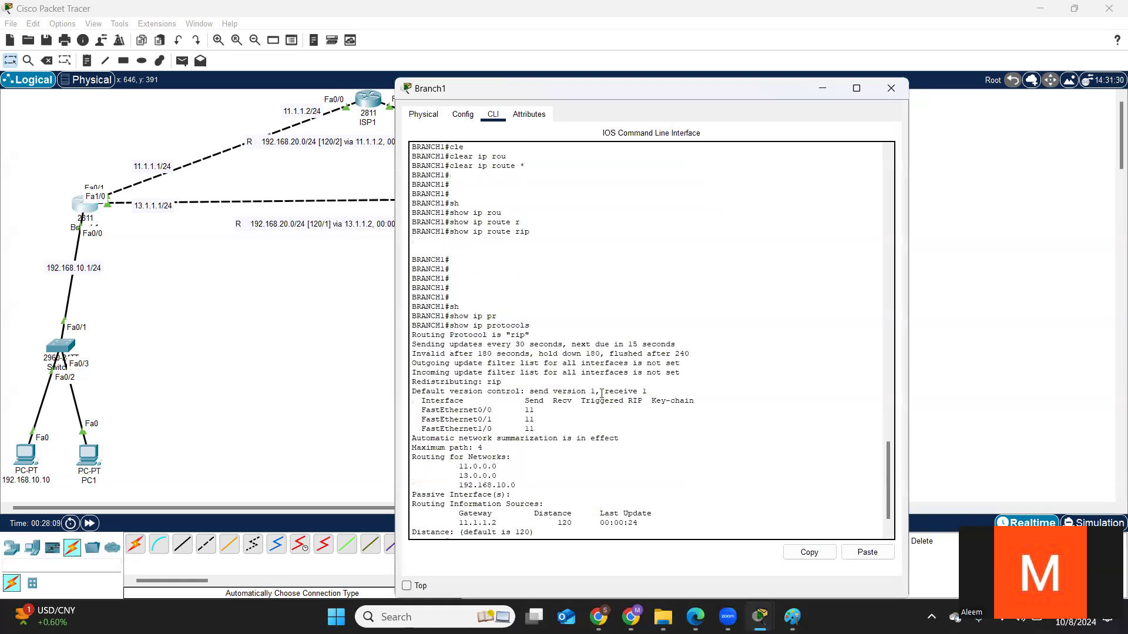
pyautogui.moveTo(601, 392); pyautogui.dragTo(647, 392)
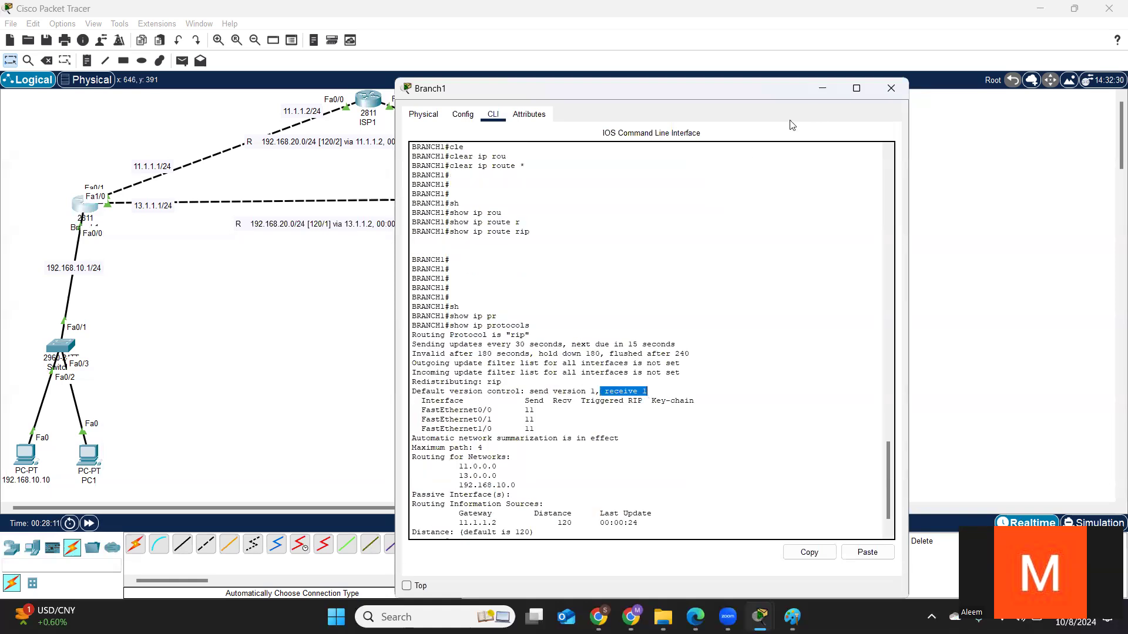
pyautogui.click(823, 88)
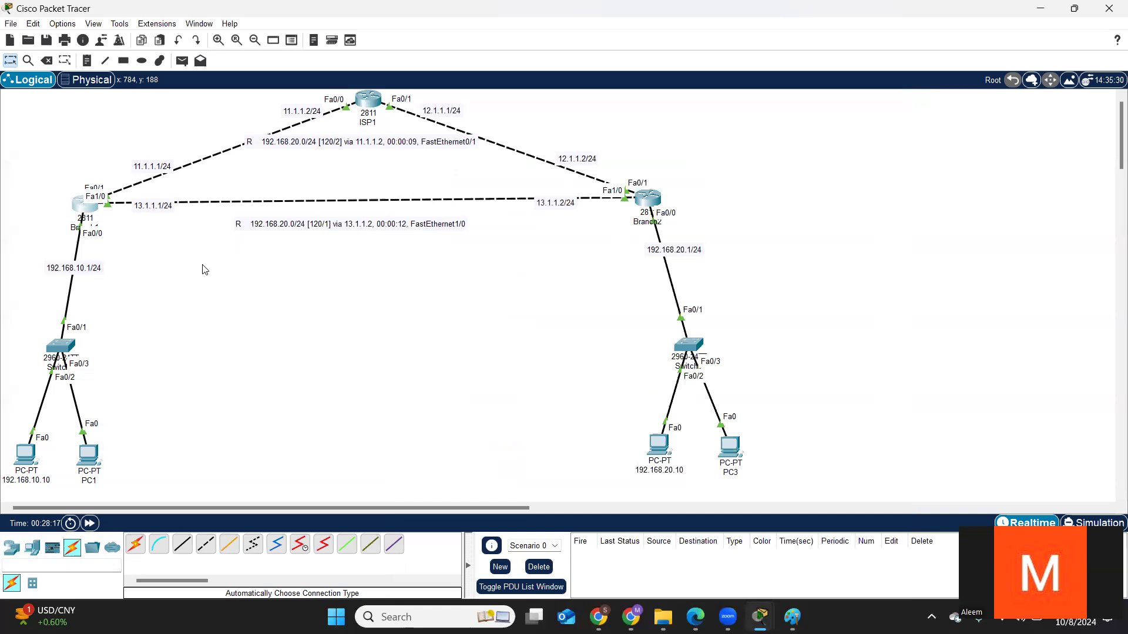
# Step: Reopen Branch1's command line and display its full routing table with show ip route
pyautogui.click(85, 206)
pyautogui.press('Return')
pyautogui.press('Return')
pyautogui.press('Return')
pyautogui.press('Return')
pyautogui.press('Return')
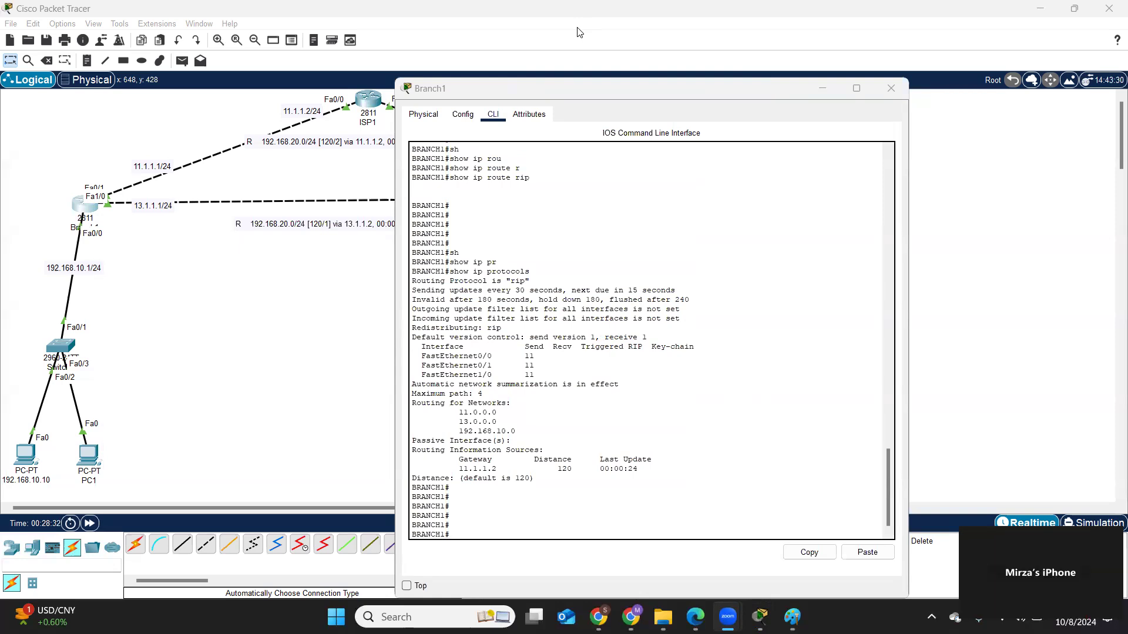
pyautogui.click(682, 296)
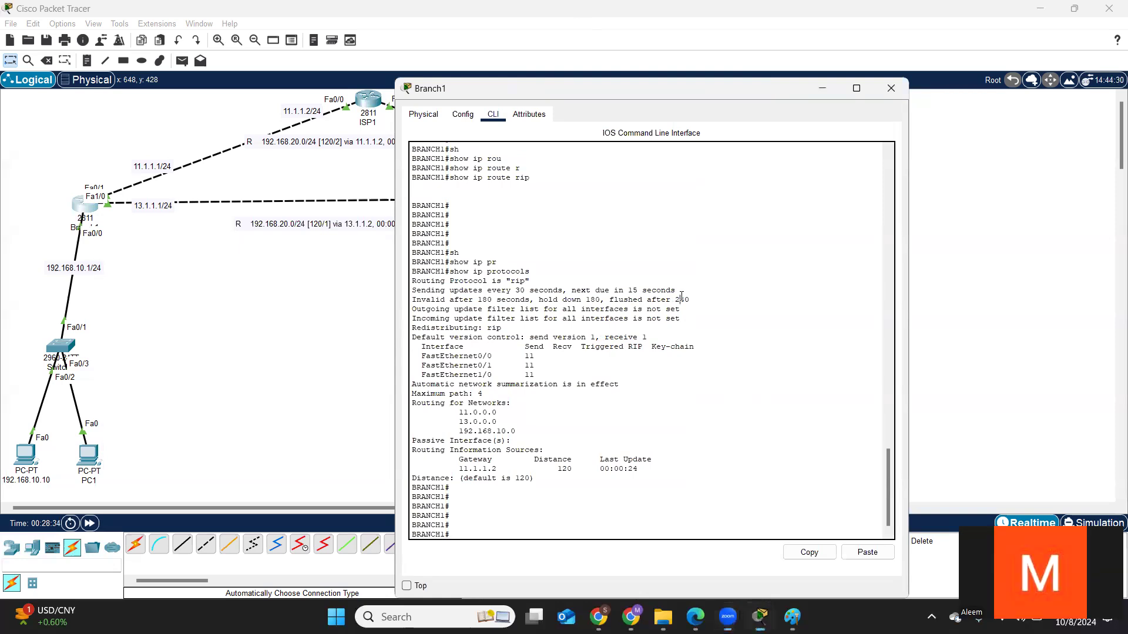
pyautogui.press('Return')
pyautogui.press('Return')
pyautogui.write('sh')
pyautogui.press('Tab')
pyautogui.write('ip rou')
pyautogui.press('Tab')
pyautogui.press('Return')
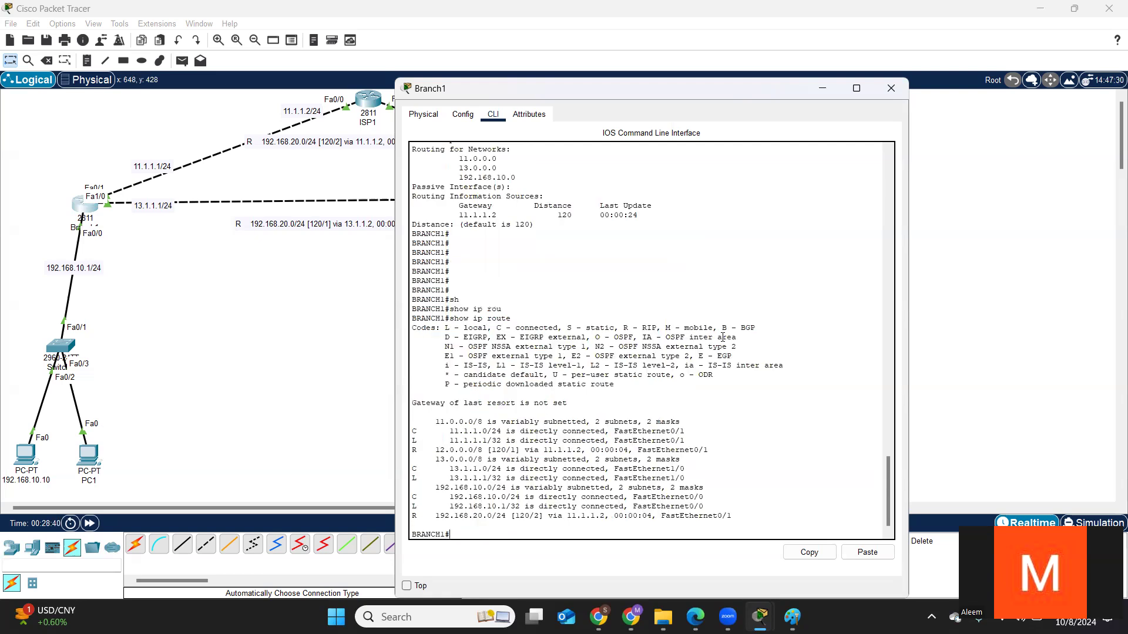
pyautogui.press('Return')
pyautogui.press('Return')
pyautogui.press('Return')
pyautogui.press('Return')
pyautogui.press('Return')
pyautogui.press('Return')
pyautogui.press('Return')
pyautogui.press('Return')
pyautogui.press('Return')
pyautogui.press('Return')
pyautogui.press('Return')
pyautogui.press('Return')
pyautogui.press('Return')
pyautogui.press('Return')
pyautogui.press('Return')
pyautogui.press('Return')
pyautogui.press('Return')
pyautogui.press('Return')
pyautogui.press('Return')
pyautogui.press('Return')
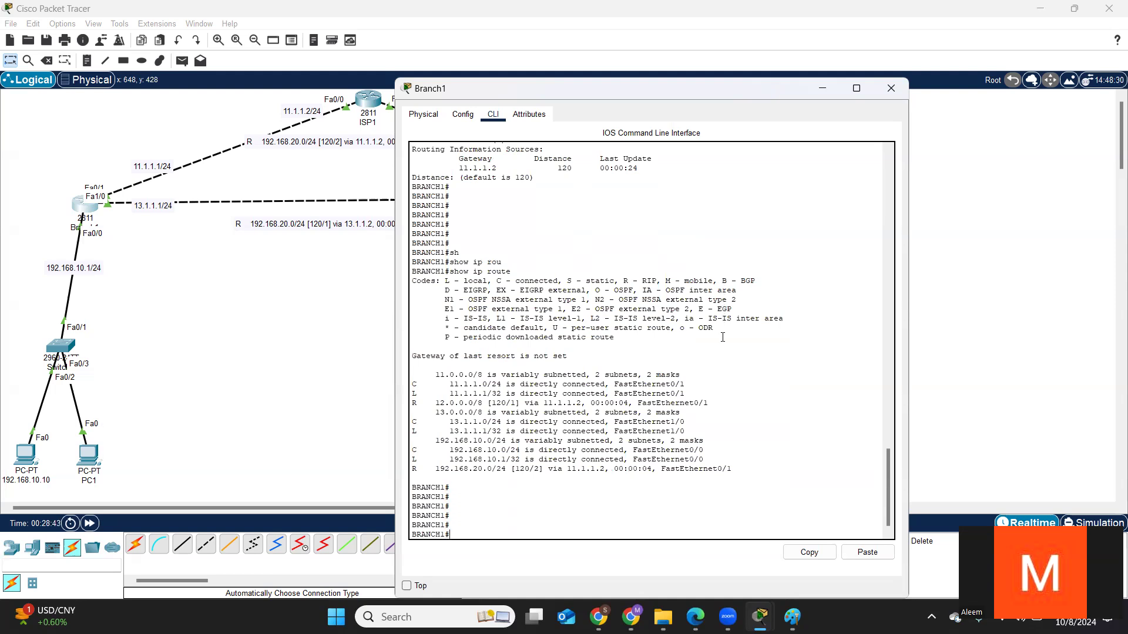
pyautogui.press('Return')
pyautogui.press('Return')
pyautogui.press('Return')
pyautogui.press('Return')
pyautogui.press('Return')
pyautogui.press('Return')
pyautogui.press('Return')
pyautogui.press('Return')
pyautogui.press('Return')
pyautogui.press('Return')
pyautogui.press('Return')
pyautogui.press('Return')
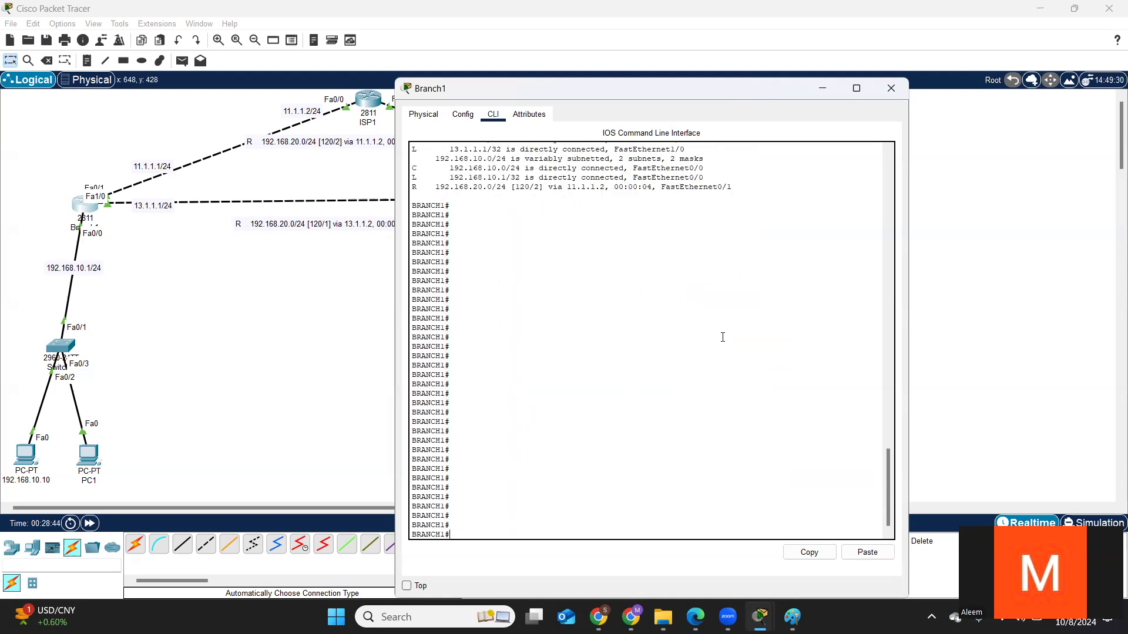
pyautogui.write('sh')
pyautogui.press('Tab')
pyautogui.press('BackSpace')
pyautogui.press('BackSpace')
pyautogui.press('BackSpace')
pyautogui.press('BackSpace')
pyautogui.press('BackSpace')
# Step: Enter global configuration mode on Branch1 and open its RIP configuration with router rip
pyautogui.write('conf t')
pyautogui.press('Return')
pyautogui.press('Return')
pyautogui.press('Return')
pyautogui.write('rou')
pyautogui.press('Tab')
pyautogui.write('r')
pyautogui.press('Tab')
pyautogui.press('Return')
pyautogui.press('Return')
pyautogui.press('Return')
# Step: Set Branch1's RIP to version 2 and return to privileged EXEC mode
pyautogui.write('ver')
pyautogui.press('Tab')
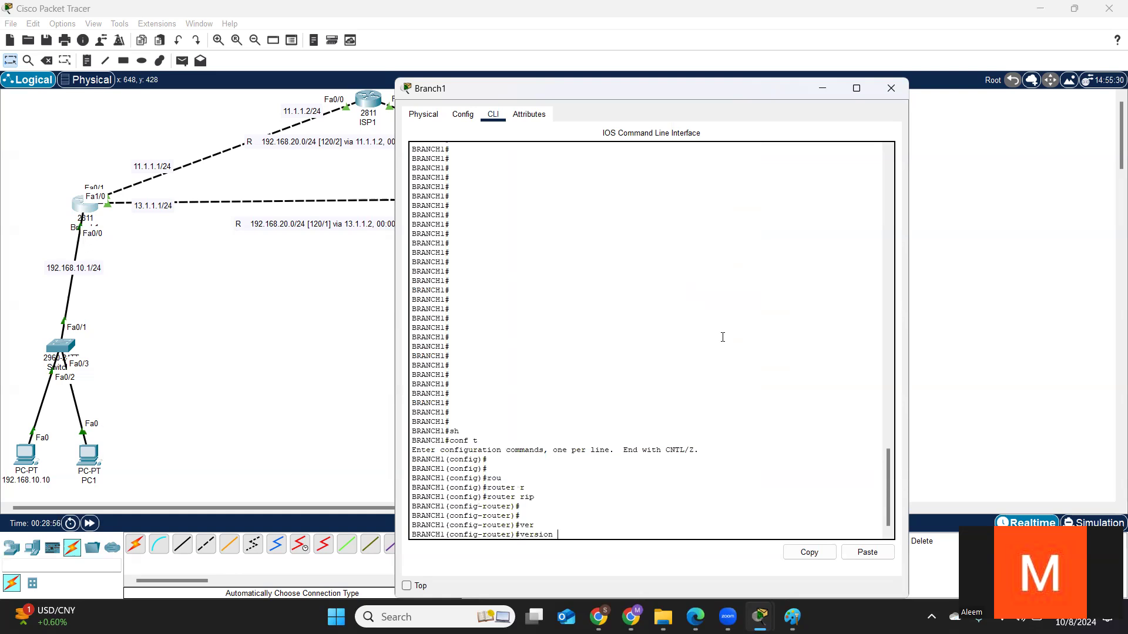
pyautogui.write('2')
pyautogui.press('Return')
pyautogui.press('Return')
pyautogui.press('Return')
pyautogui.press('Return')
pyautogui.press('Return')
pyautogui.hotkey('ctrl', 'z')
pyautogui.press('Return')
pyautogui.press('Return')
# Step: Display Branch1's routing protocol settings with show ip protocols to verify the RIP version
pyautogui.write('sh')
pyautogui.press('Tab')
pyautogui.write('i')
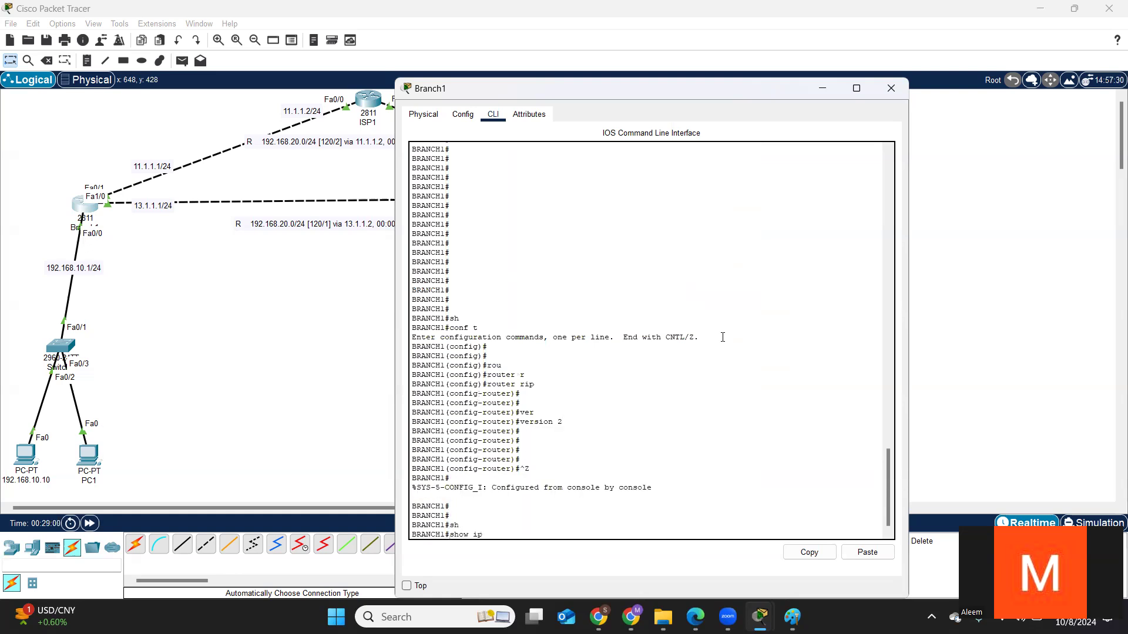
pyautogui.write('p pr')
pyautogui.press('Tab')
pyautogui.press('Return')
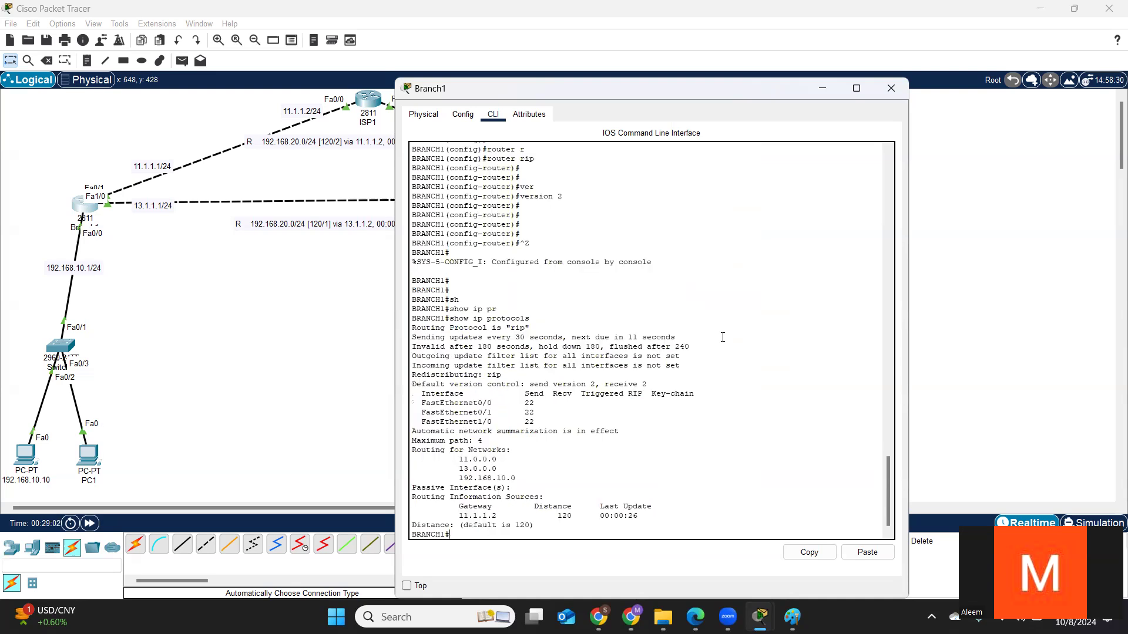
pyautogui.press('Return')
pyautogui.press('Return')
pyautogui.press('Return')
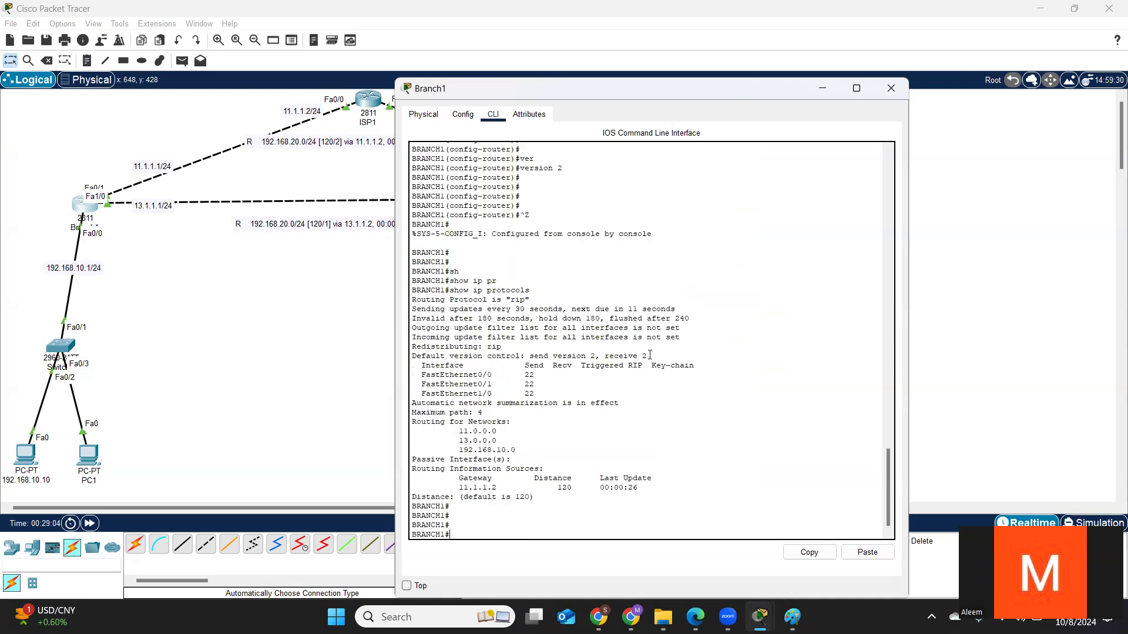
# Step: Highlight the default send and receive version values in Branch1's protocol output
pyautogui.moveTo(647, 357); pyautogui.dragTo(538, 356)
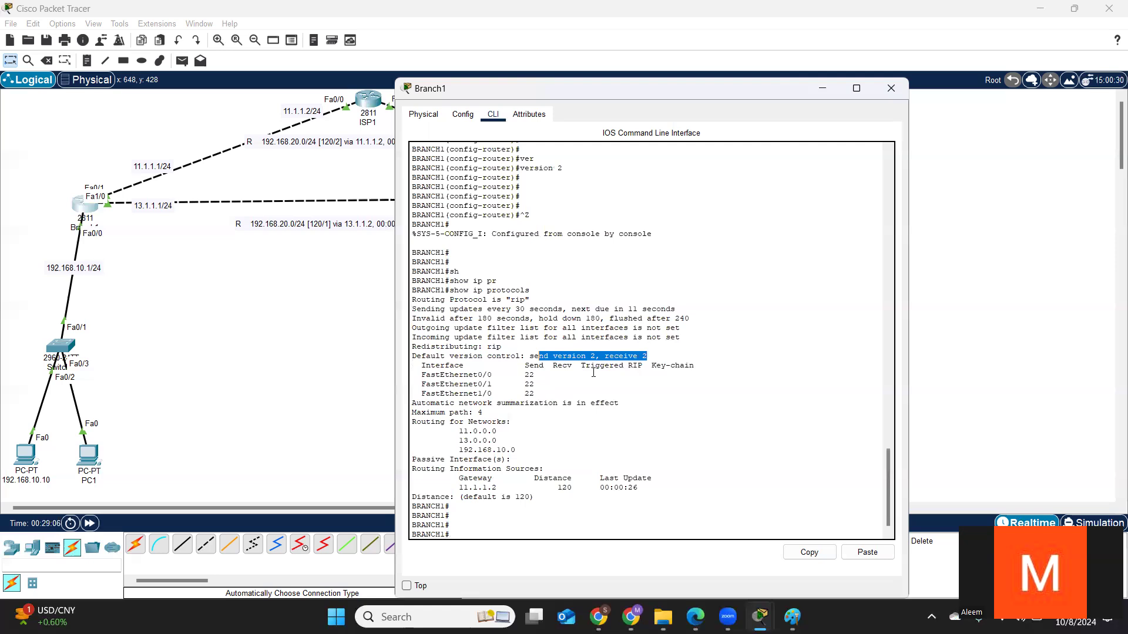
pyautogui.click(654, 356)
pyautogui.moveTo(647, 356); pyautogui.dragTo(555, 356)
pyautogui.click(563, 383)
pyautogui.press('Return')
pyautogui.press('Return')
pyautogui.press('Return')
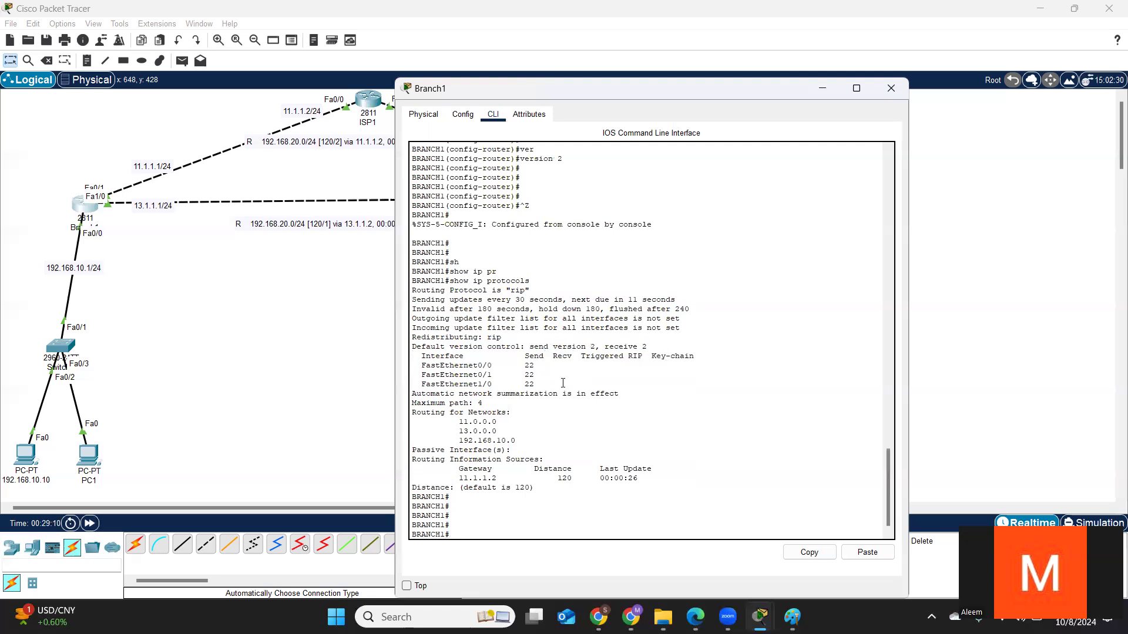
# Step: Clear all of Branch1's learned routes with clear ip route *
pyautogui.write('sh')
pyautogui.press('Tab')
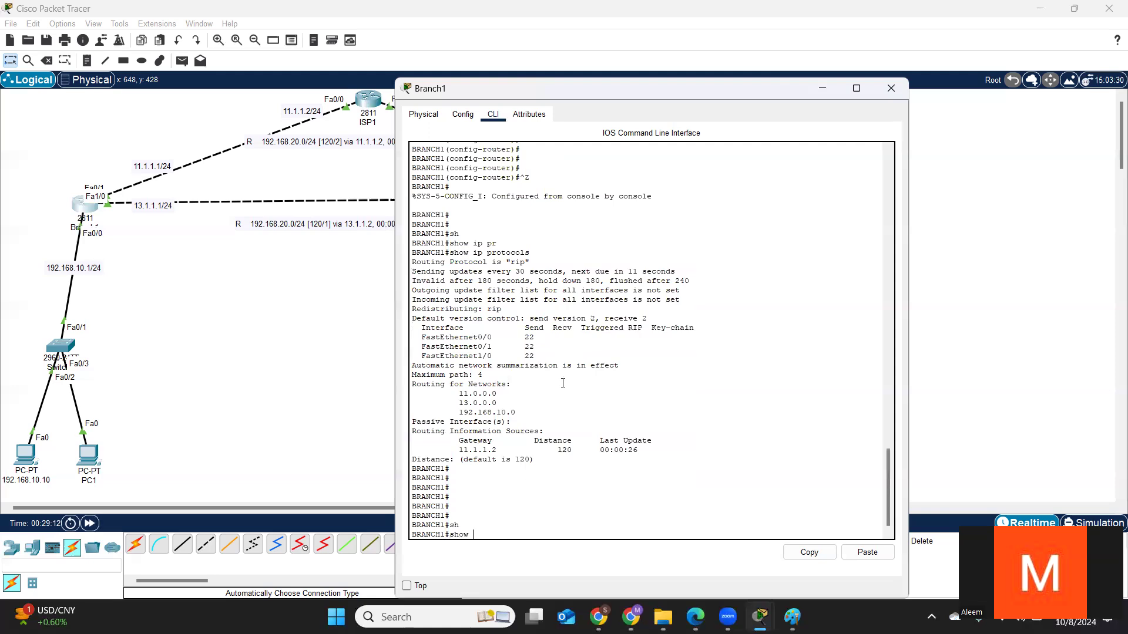
pyautogui.press('BackSpace')
pyautogui.press('BackSpace')
pyautogui.press('BackSpace')
pyautogui.press('BackSpace')
pyautogui.press('BackSpace')
pyautogui.write('cle')
pyautogui.press('Tab')
pyautogui.write('ip rou')
pyautogui.press('Tab')
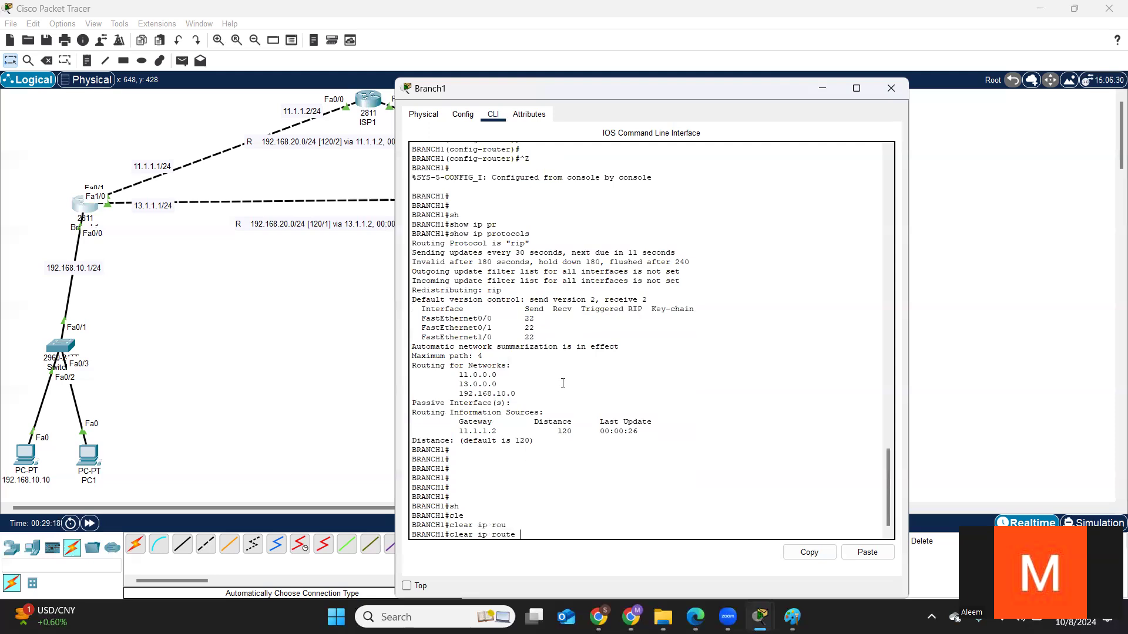
pyautogui.write('*')
pyautogui.press('Return')
pyautogui.press('Return')
pyautogui.press('Return')
pyautogui.press('Return')
# Step: Display Branch1's RIP routes with show ip route rip and repeat the command once
pyautogui.write('sh')
pyautogui.press('Tab')
pyautogui.write('ip rou')
pyautogui.press('Tab')
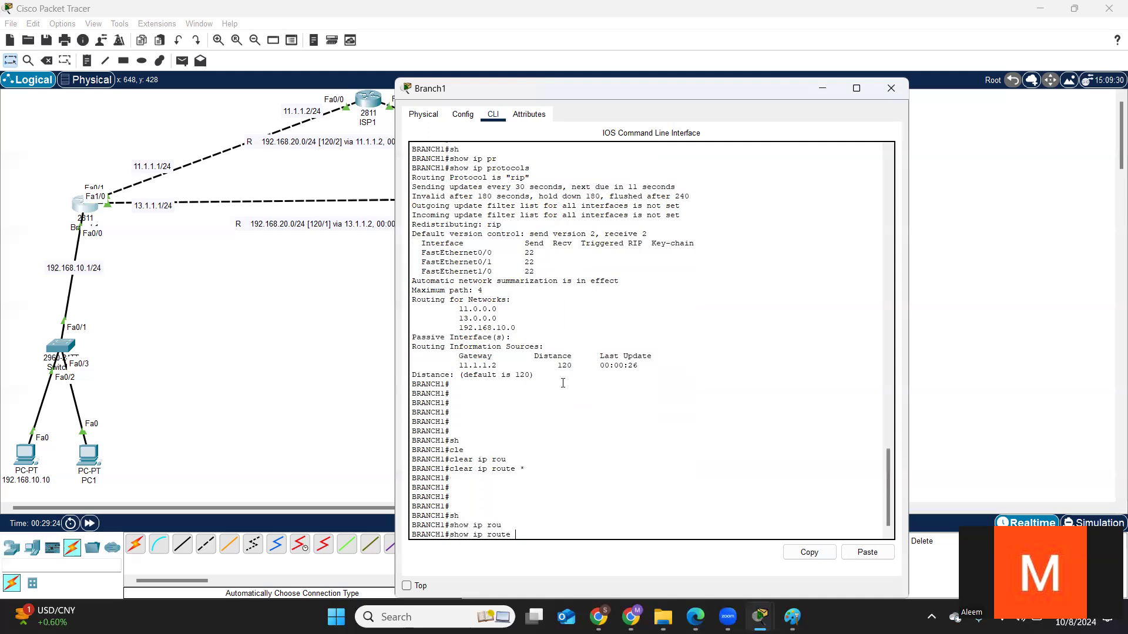
pyautogui.write('r')
pyautogui.press('Tab')
pyautogui.press('Return')
pyautogui.press('Return')
pyautogui.press('Return')
pyautogui.press('Return')
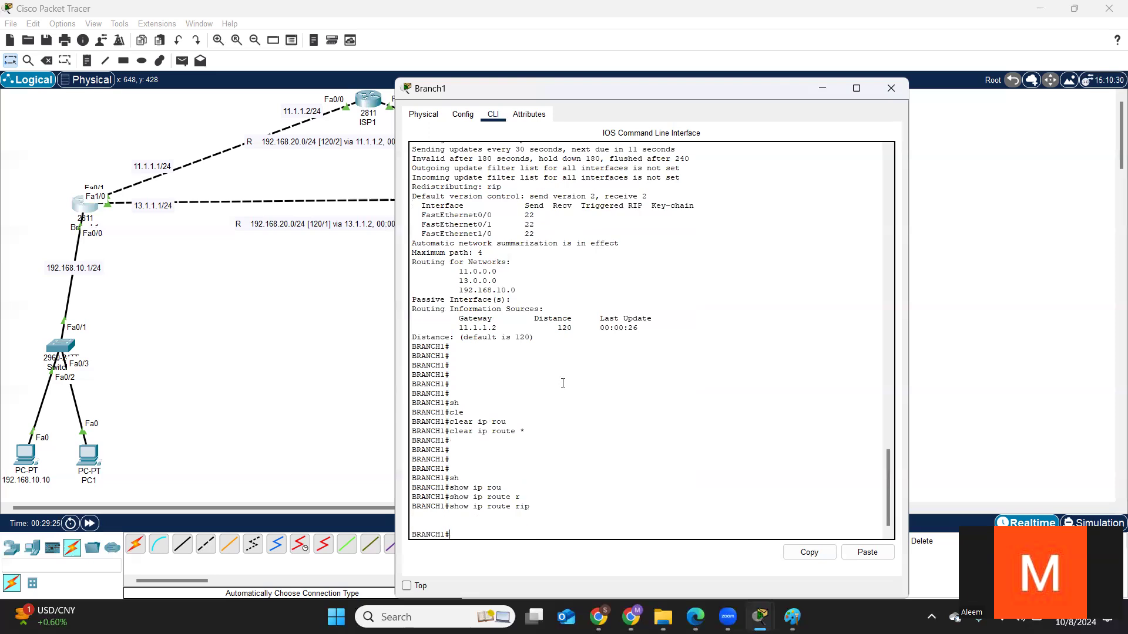
pyautogui.press('Up')
pyautogui.press('Return')
pyautogui.press('Return')
pyautogui.press('Return')
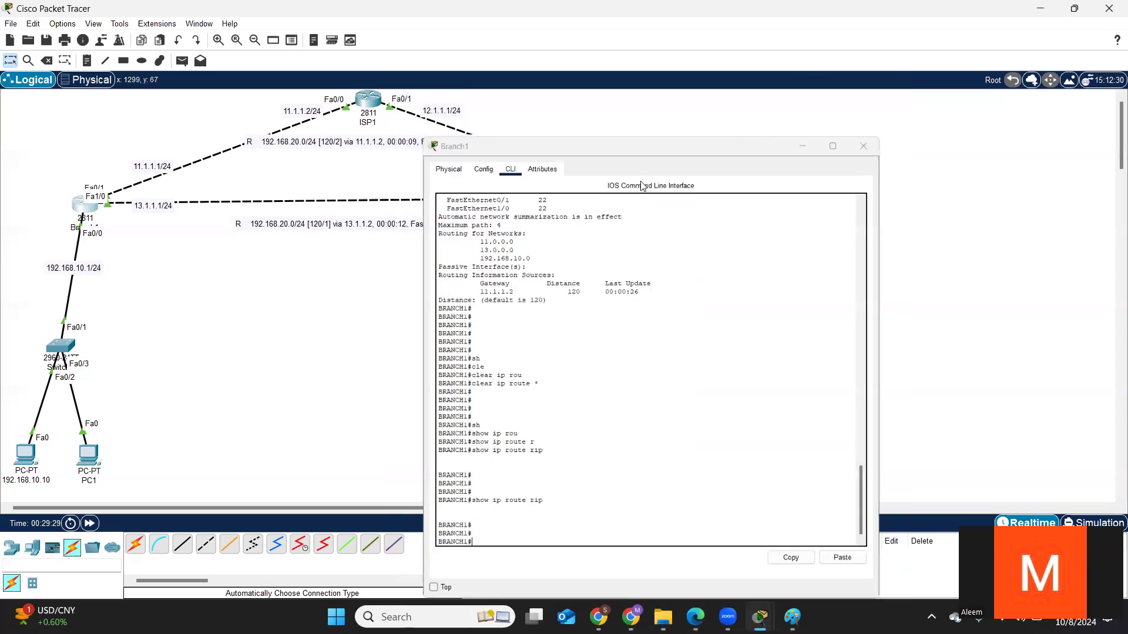
# Step: Minimize Branch1's window, open Branch2's command line, and display its RIP routes with show ip route rip
pyautogui.click(822, 88)
pyautogui.click(647, 199)
pyautogui.click(475, 431)
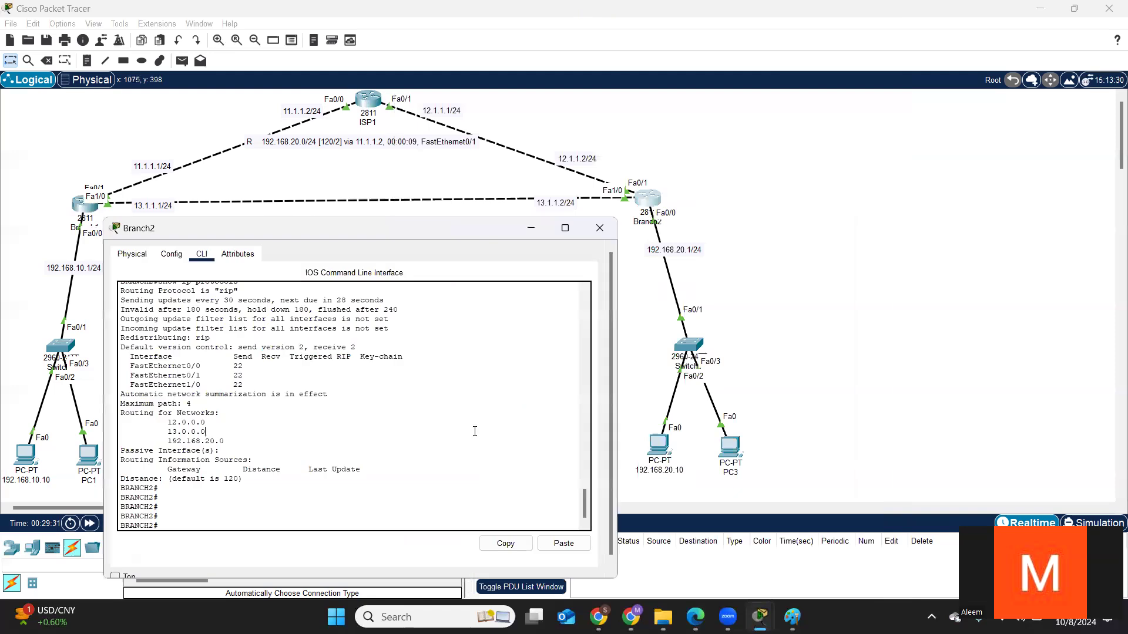
pyautogui.press('Return')
pyautogui.press('Return')
pyautogui.press('Return')
pyautogui.write('sh')
pyautogui.press('Tab')
pyautogui.write('ip rou')
pyautogui.press('Tab')
pyautogui.write('r')
pyautogui.press('Tab')
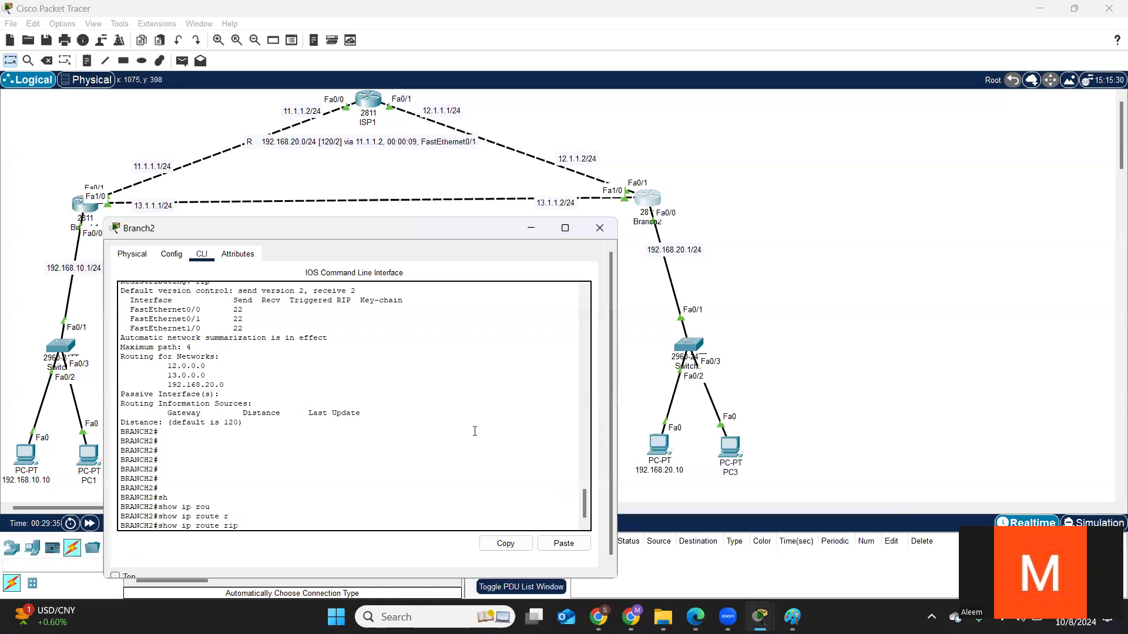
pyautogui.press('Return')
pyautogui.press('Return')
pyautogui.press('Return')
pyautogui.press('Return')
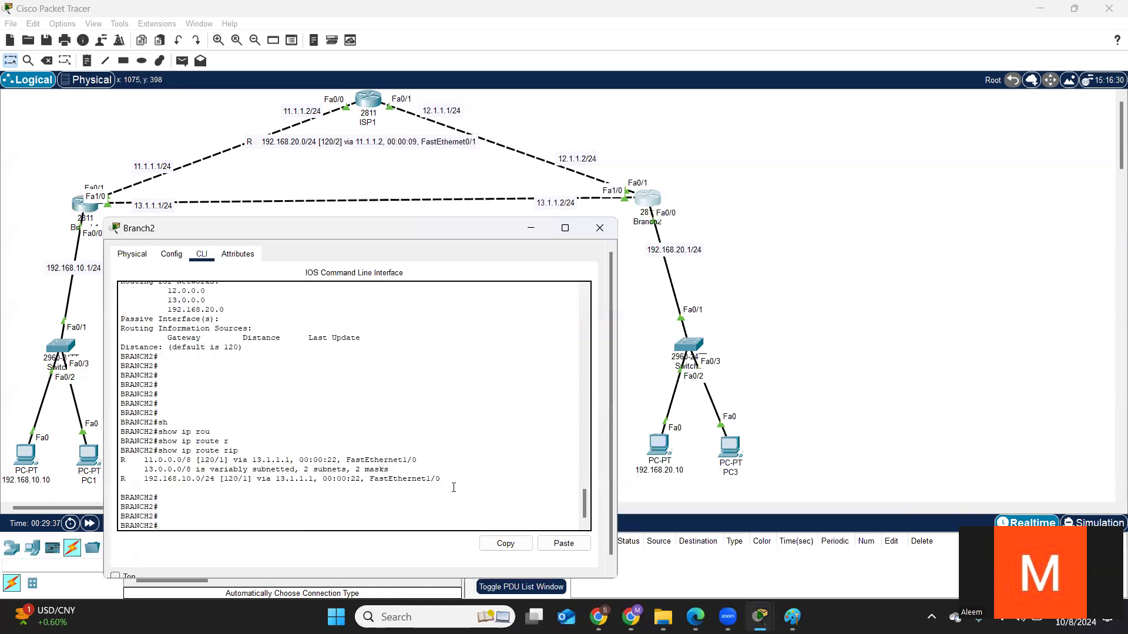
pyautogui.moveTo(441, 480); pyautogui.dragTo(158, 461)
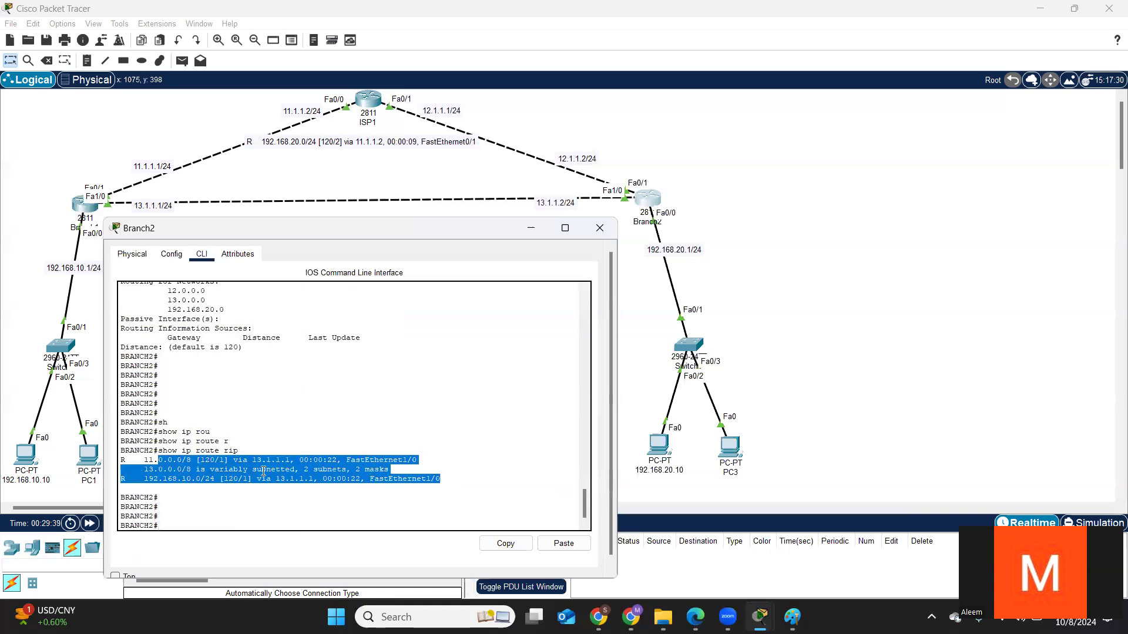
pyautogui.click(423, 460)
# Step: Run show ip route rip again on Branch2, highlight the listed routes, and minimize its window
pyautogui.press('Return')
pyautogui.press('Return')
pyautogui.write('sh')
pyautogui.press('Tab')
pyautogui.write('ip rou')
pyautogui.press('Tab')
pyautogui.write('r')
pyautogui.press('Tab')
pyautogui.write('ip')
pyautogui.press('Return')
pyautogui.press('Return')
pyautogui.press('Return')
pyautogui.press('Return')
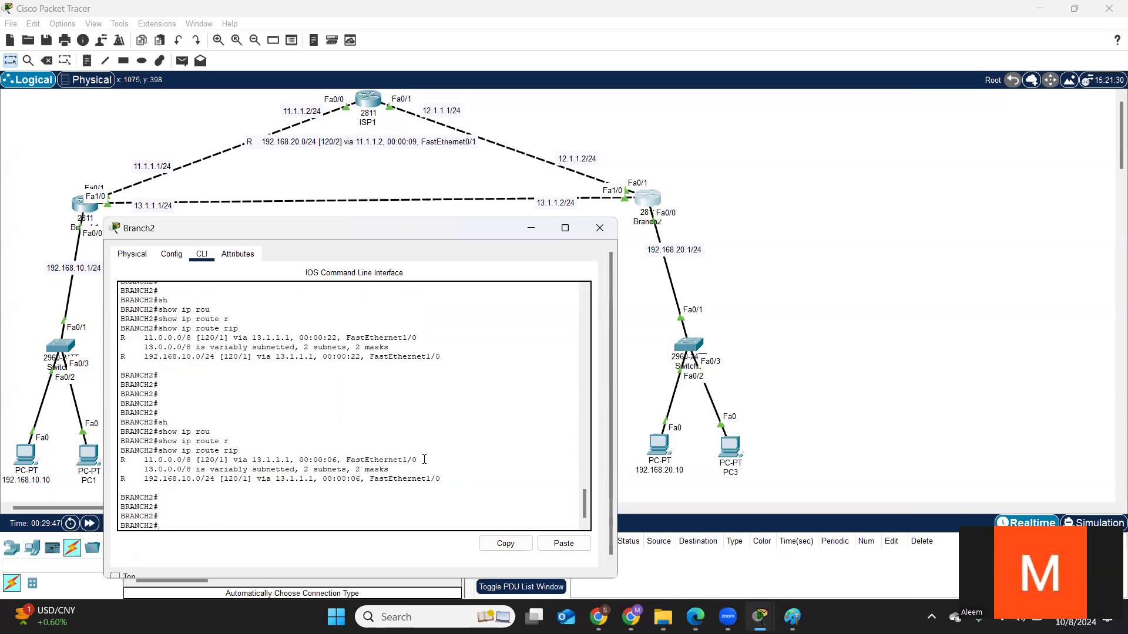
pyautogui.moveTo(440, 479); pyautogui.dragTo(122, 458)
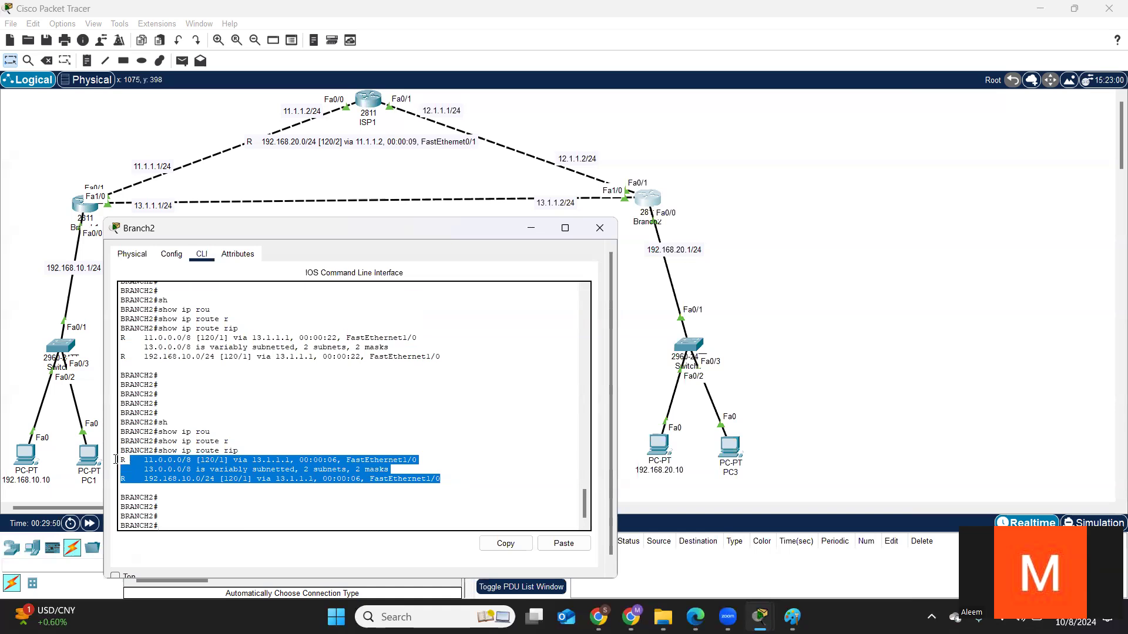
pyautogui.click(531, 228)
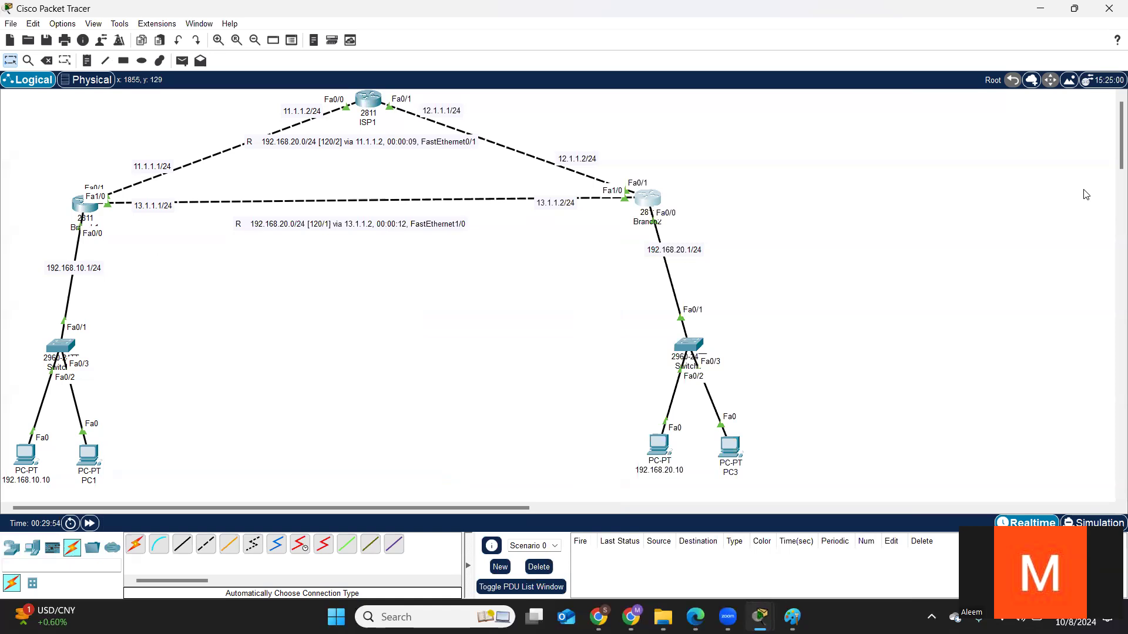
# Step: Handwrite V1 above the Branch1 router and V2 above the Branch2 router as screen annotations
pyautogui.moveTo(60, 155); pyautogui.dragTo(81, 160)
pyautogui.moveTo(87, 136); pyautogui.dragTo(100, 157)
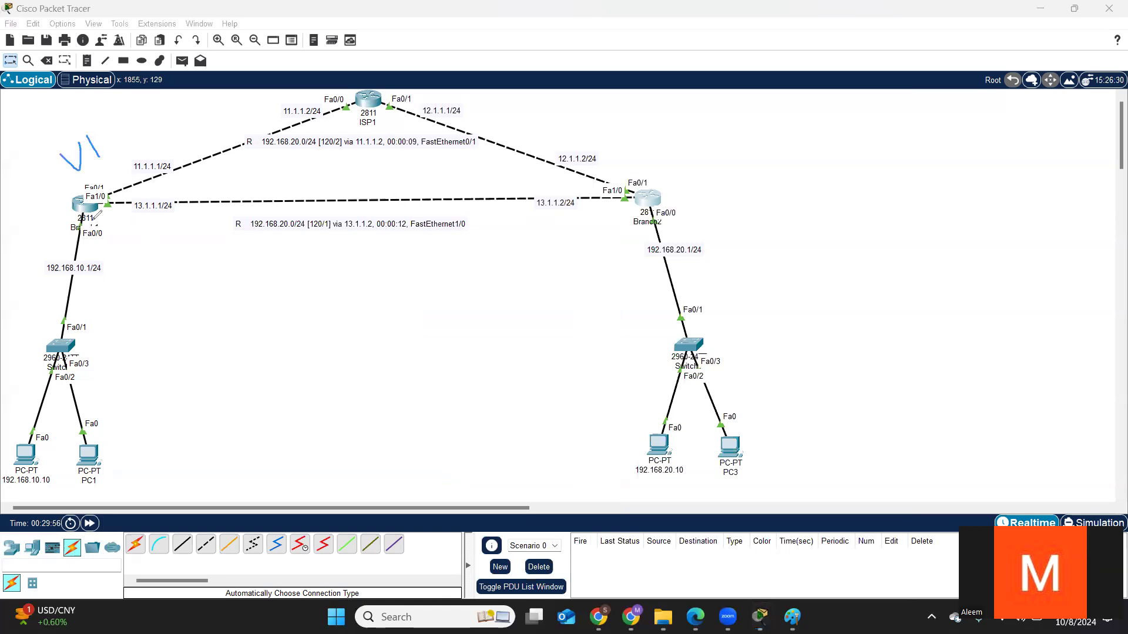
pyautogui.moveTo(625, 136); pyautogui.dragTo(678, 136)
# Step: Handwrite 255.255.255.255 beside Branch1 and the start of the multicast address, 224.0.0., beside Branch2
pyautogui.click(96, 240)
pyautogui.moveTo(96, 240); pyautogui.dragTo(109, 240)
pyautogui.moveTo(110, 234)
pyautogui.mouseDown()
pyautogui.moveTo(128, 240)
pyautogui.moveTo(161, 221)
pyautogui.mouseUp()
pyautogui.click(135, 232)
pyautogui.moveTo(176, 204)
pyautogui.mouseDown()
pyautogui.moveTo(183, 215)
pyautogui.moveTo(250, 195)
pyautogui.mouseUp()
pyautogui.moveTo(679, 211)
pyautogui.mouseDown()
pyautogui.moveTo(716, 189)
pyautogui.moveTo(741, 198)
pyautogui.moveTo(765, 169)
pyautogui.moveTo(799, 158)
pyautogui.mouseUp()
pyautogui.click(742, 186)
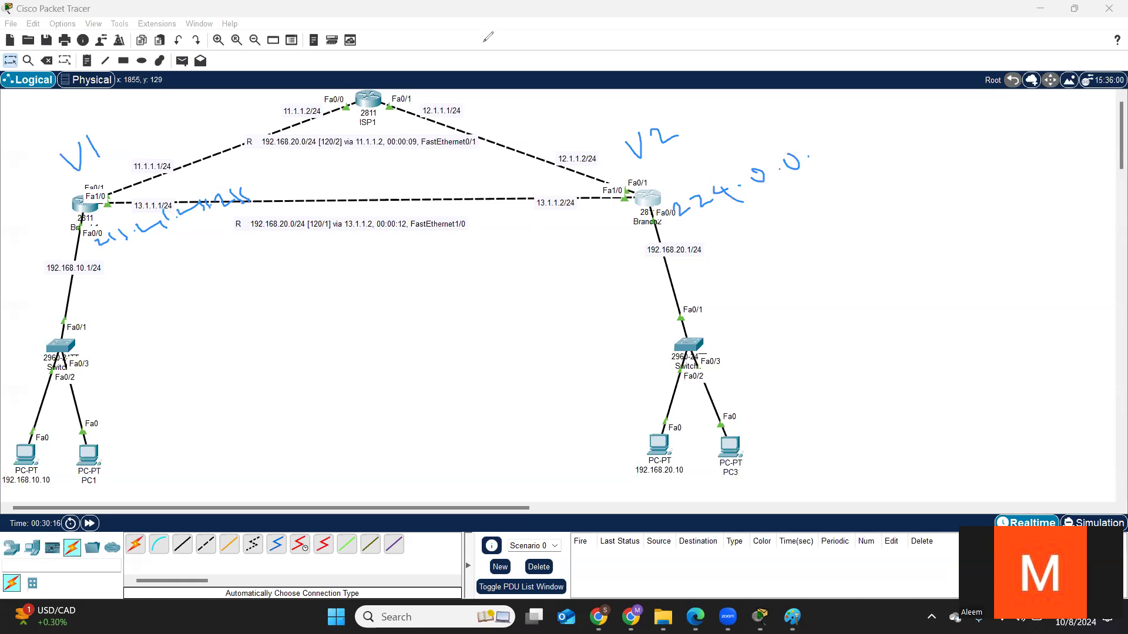
# Step: Look up the RIP version 2 multicast address in CCNA Notes.pdf in Edge and complete the Branch2 annotation with 9
pyautogui.click(695, 617)
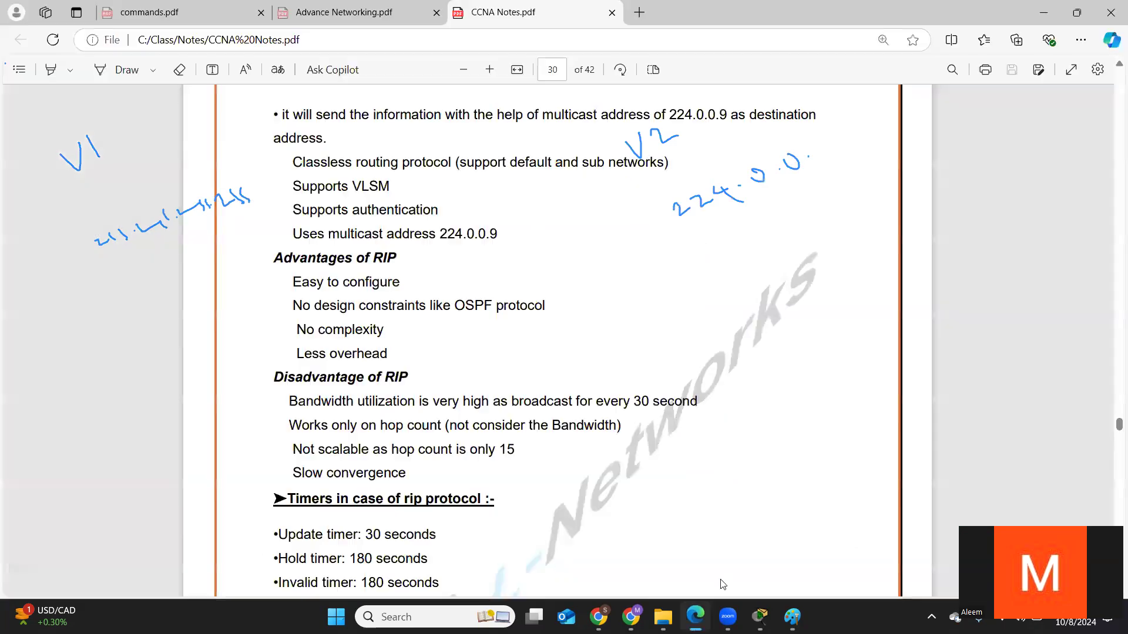
pyautogui.moveTo(442, 233); pyautogui.dragTo(498, 232)
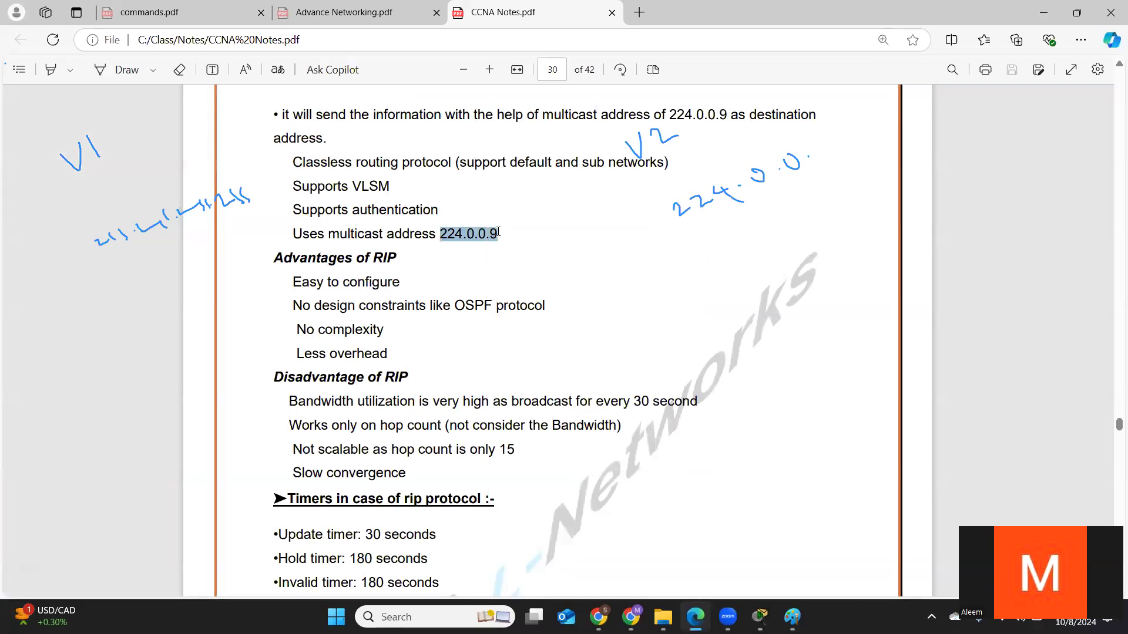
pyautogui.click(1055, 12)
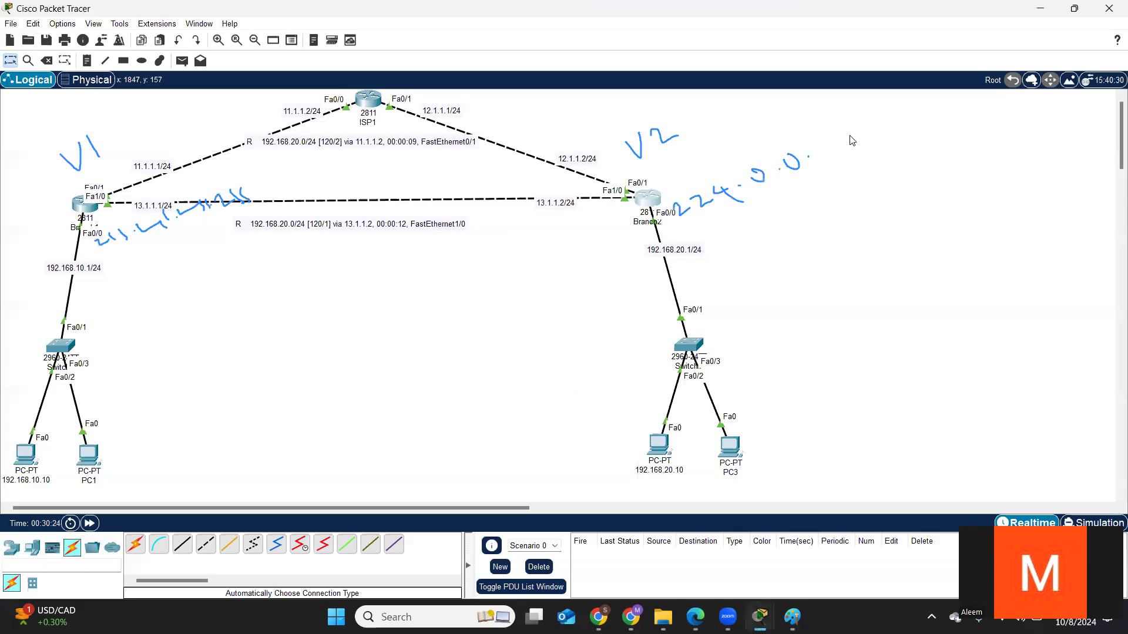
pyautogui.moveTo(834, 137); pyautogui.dragTo(843, 185)
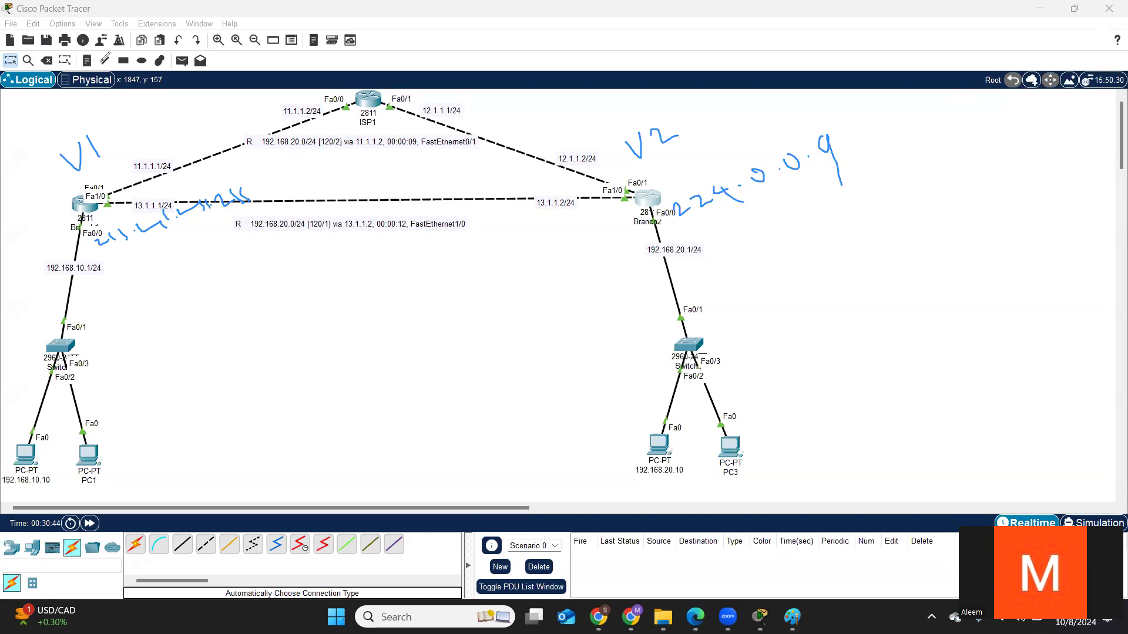
# Step: Reopen Branch1's command line and display its full configuration with show running-config
pyautogui.click(87, 206)
pyautogui.press('Return')
pyautogui.press('Return')
pyautogui.press('Return')
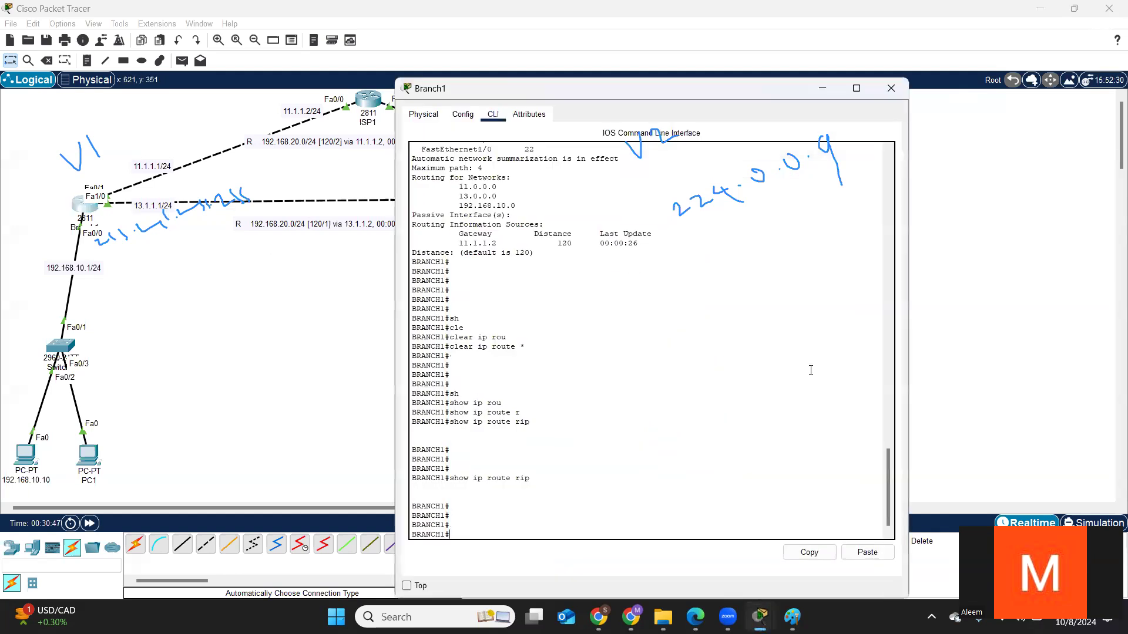
pyautogui.write('sh')
pyautogui.press('Tab')
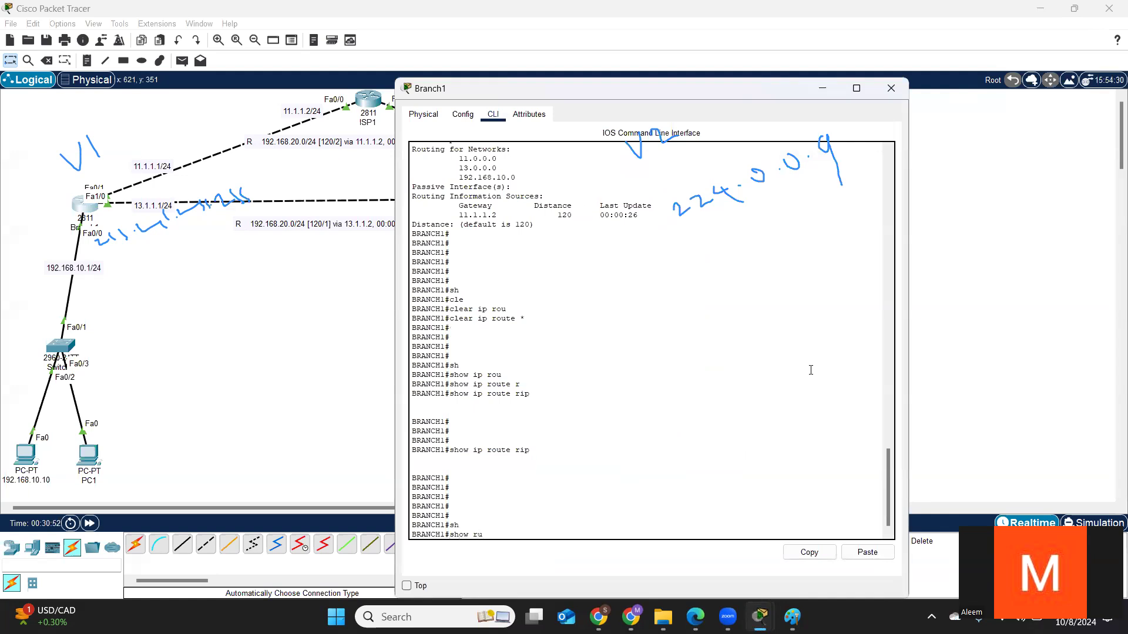
pyautogui.write('ru')
pyautogui.press('Tab')
pyautogui.press('Return')
pyautogui.press('space')
pyautogui.press('space')
pyautogui.press('space')
pyautogui.press('space')
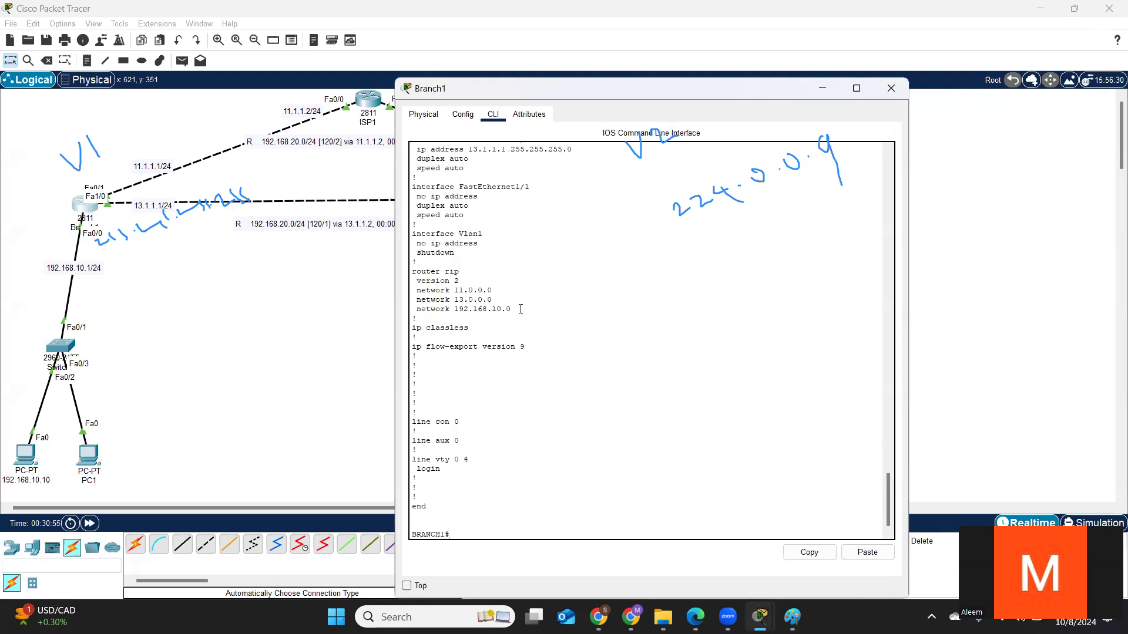
# Step: Copy Branch1's router rip block, including version 2 and its three networks, into a note on the workspace below Branch1
pyautogui.moveTo(511, 309); pyautogui.dragTo(413, 274)
pyautogui.hotkey('ctrl', 'c')
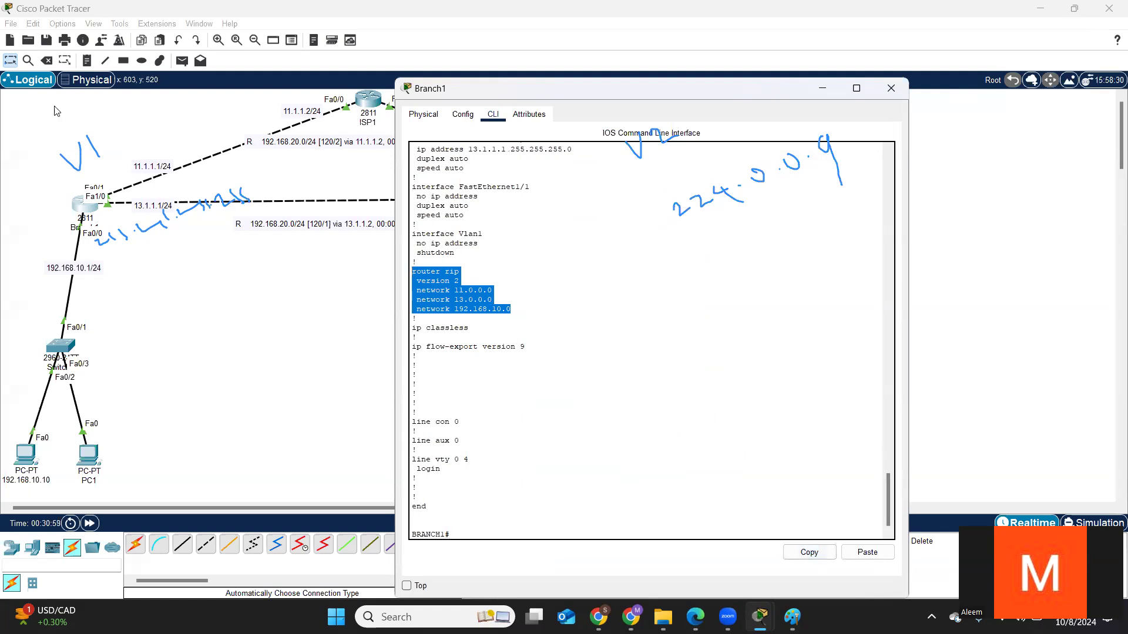
pyautogui.click(87, 61)
pyautogui.click(133, 287)
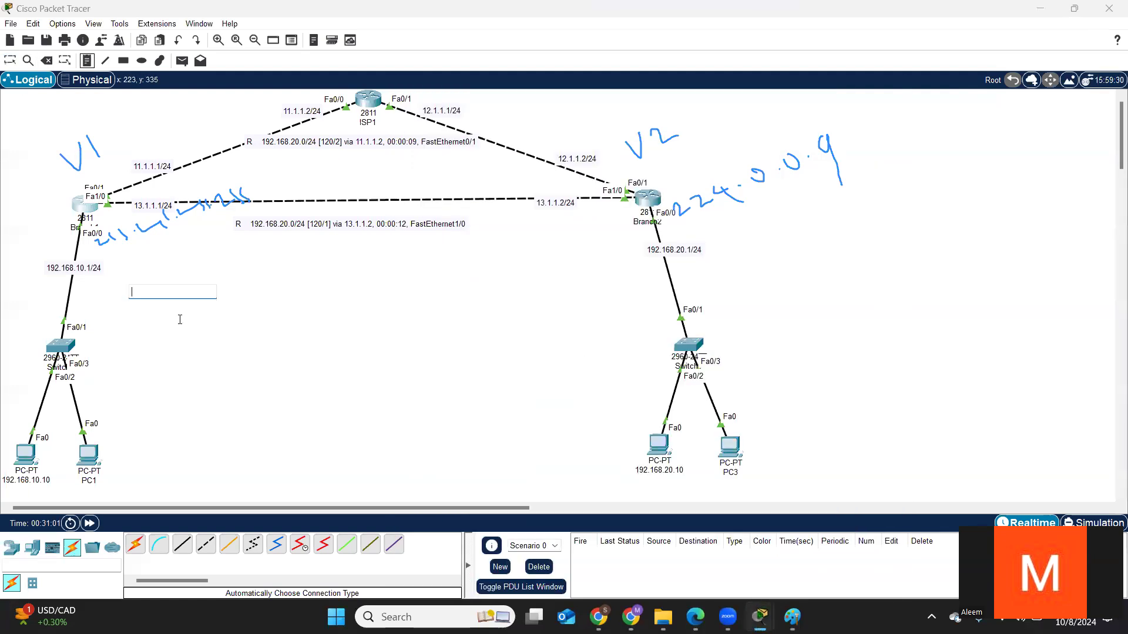
pyautogui.hotkey('ctrl', 'v')
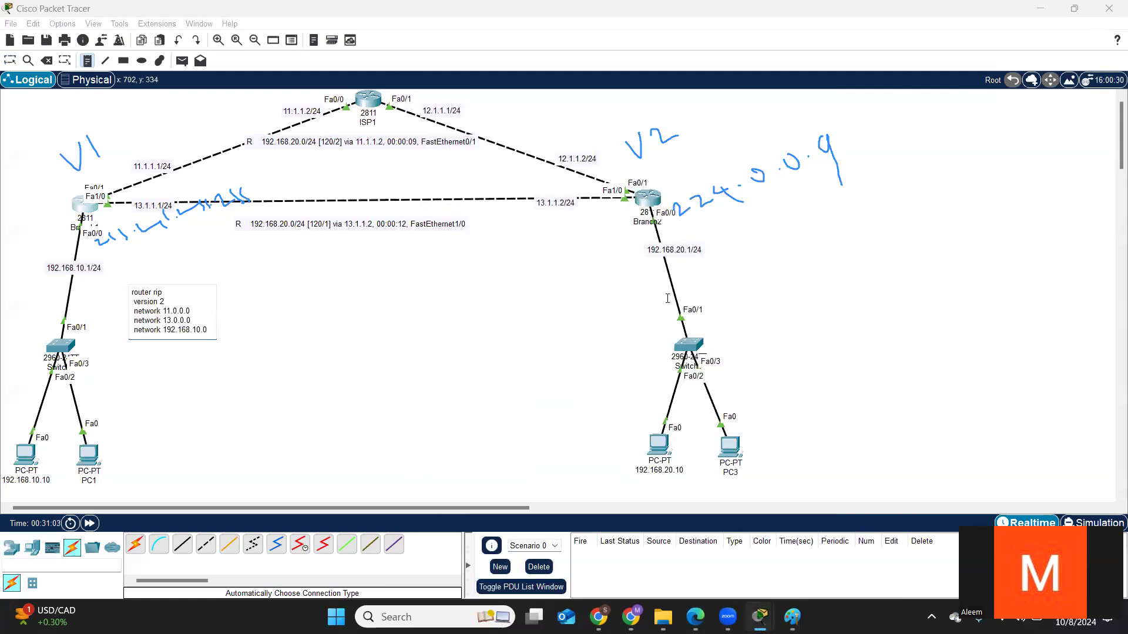
pyautogui.click(9, 59)
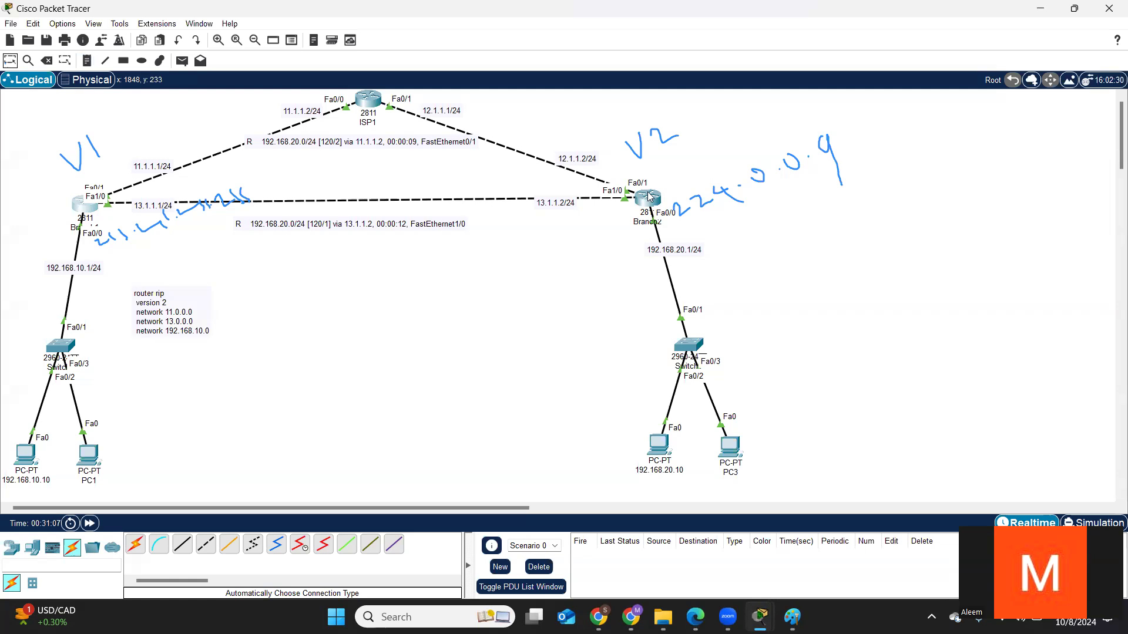
# Step: Open Branch2's command line and display its configuration with show running-config up to the router rip section
pyautogui.click(648, 197)
pyautogui.press('Return')
pyautogui.press('Return')
pyautogui.press('Return')
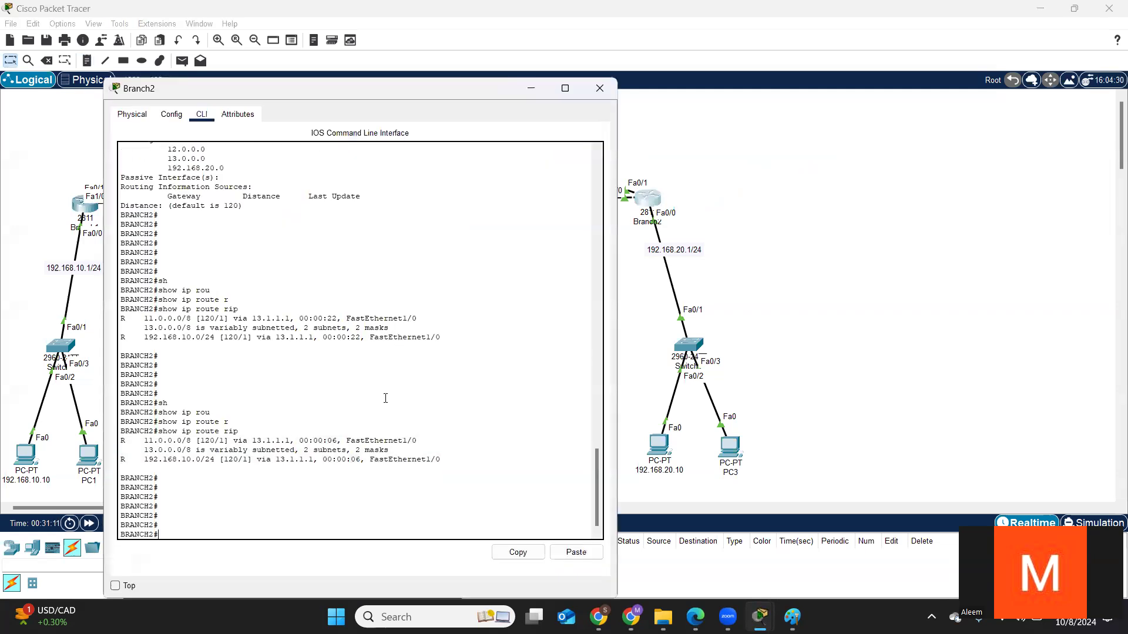
pyautogui.write('show')
pyautogui.press('Tab')
pyautogui.write('r')
pyautogui.press('Tab')
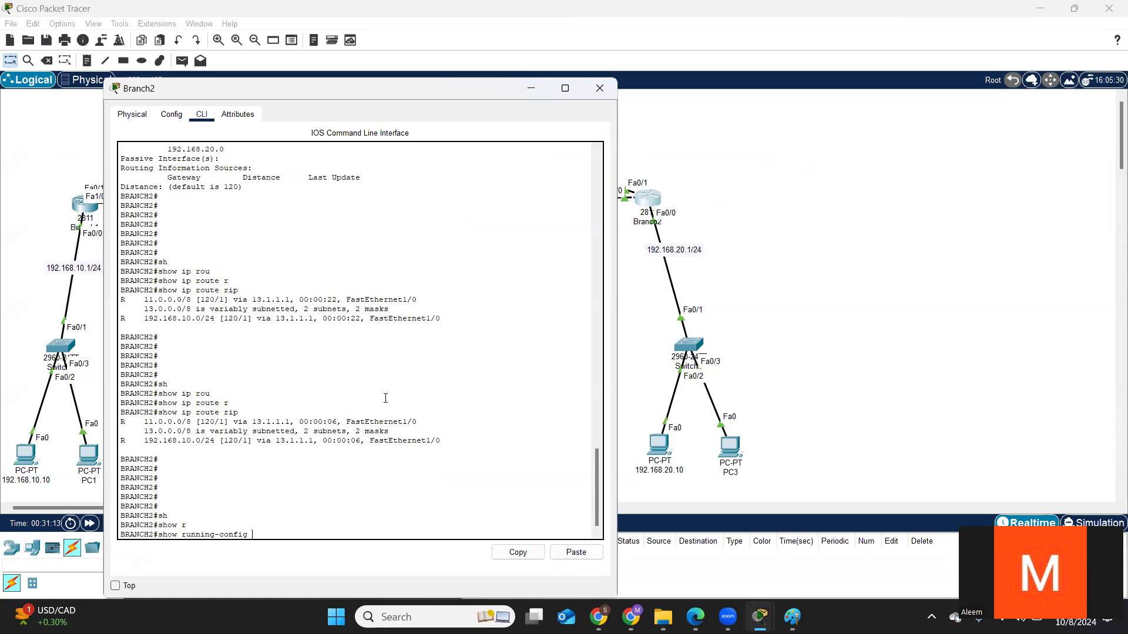
pyautogui.press('Return')
pyautogui.press('space')
pyautogui.press('space')
pyautogui.press('space')
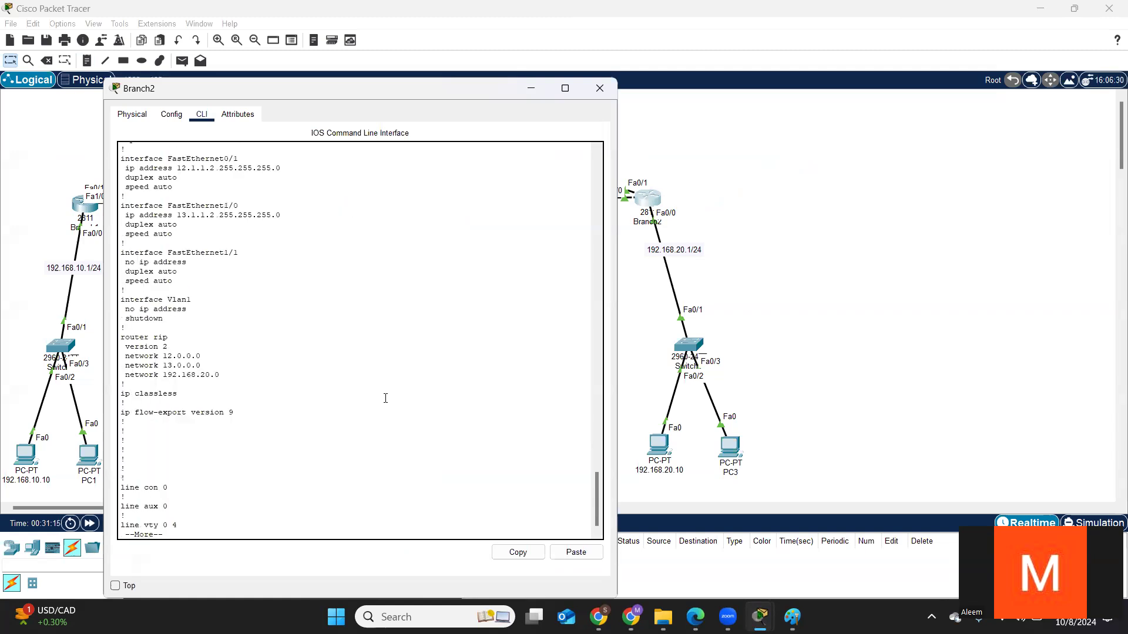
# Step: Copy Branch2's router rip block, including version 2 and its three networks, into a note on the workspace beside Branch2
pyautogui.moveTo(220, 376); pyautogui.dragTo(115, 338)
pyautogui.click(519, 552)
pyautogui.click(533, 89)
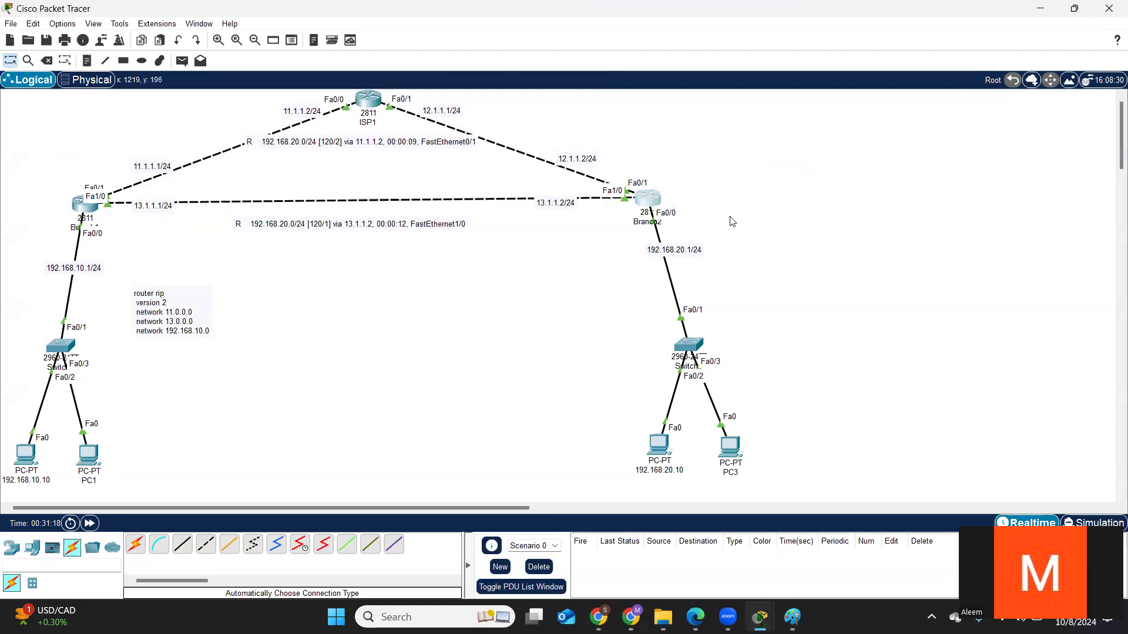
pyautogui.click(87, 61)
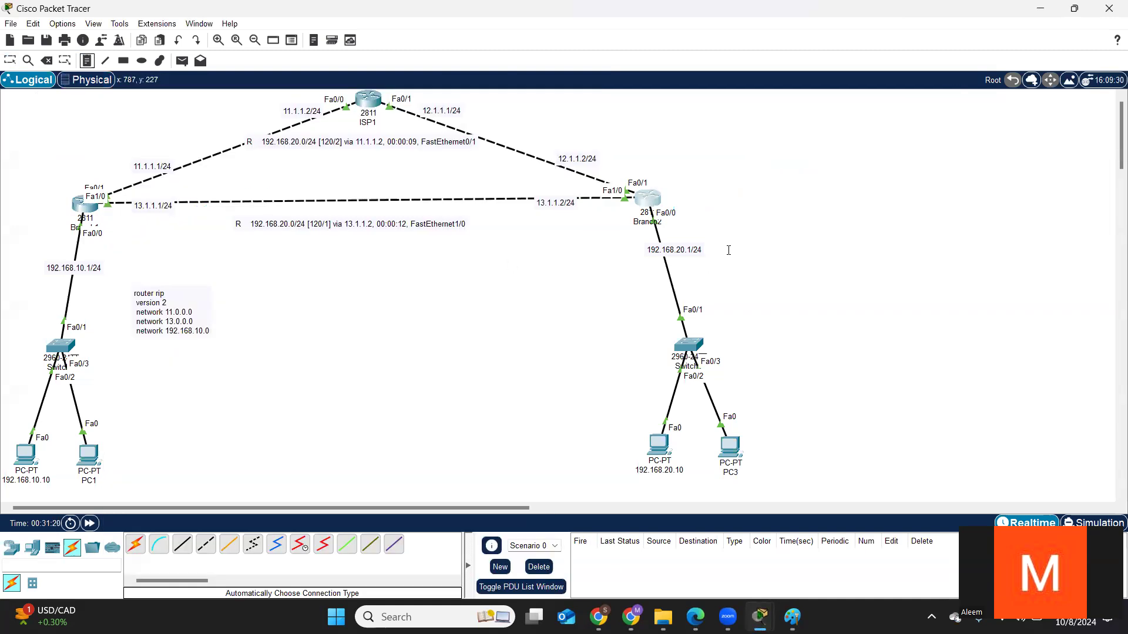
pyautogui.click(730, 213)
pyautogui.hotkey('ctrl', 'v')
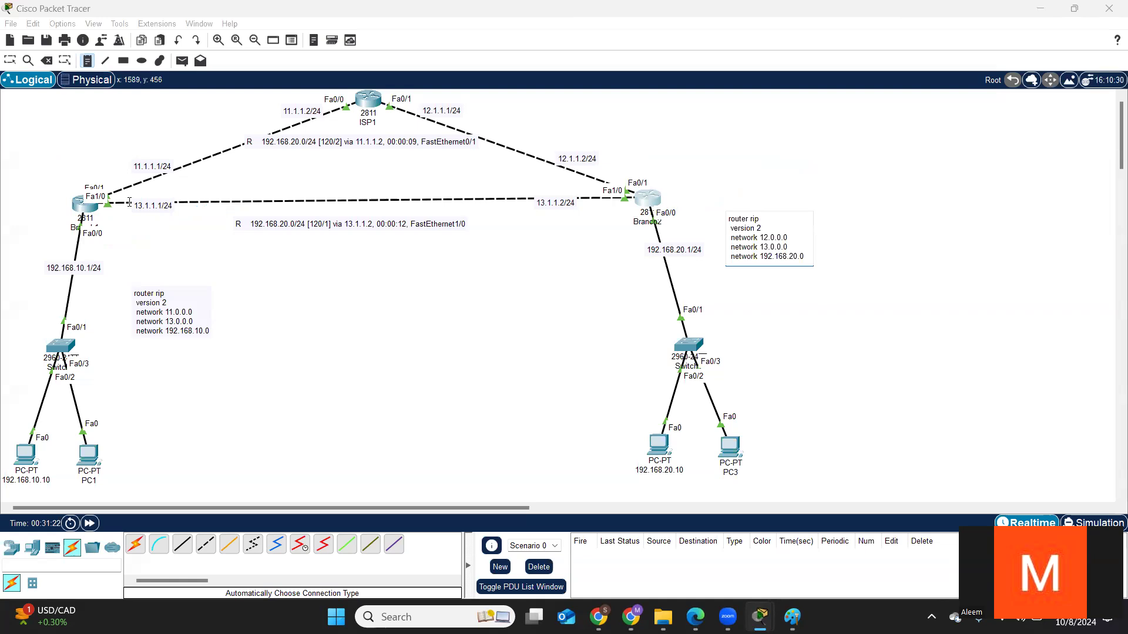
# Step: Move Branch1's RIP note up closer to Branch1 and shift Branch2's RIP note slightly away from its router
pyautogui.click(10, 60)
pyautogui.moveTo(161, 304); pyautogui.dragTo(148, 257)
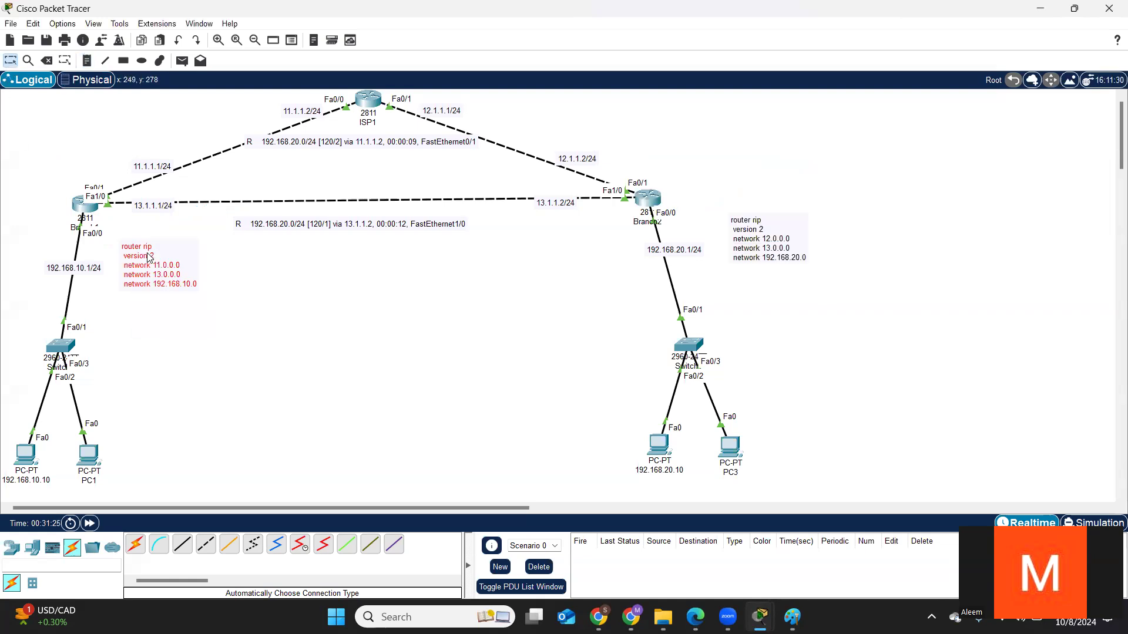
pyautogui.moveTo(779, 240); pyautogui.dragTo(789, 252)
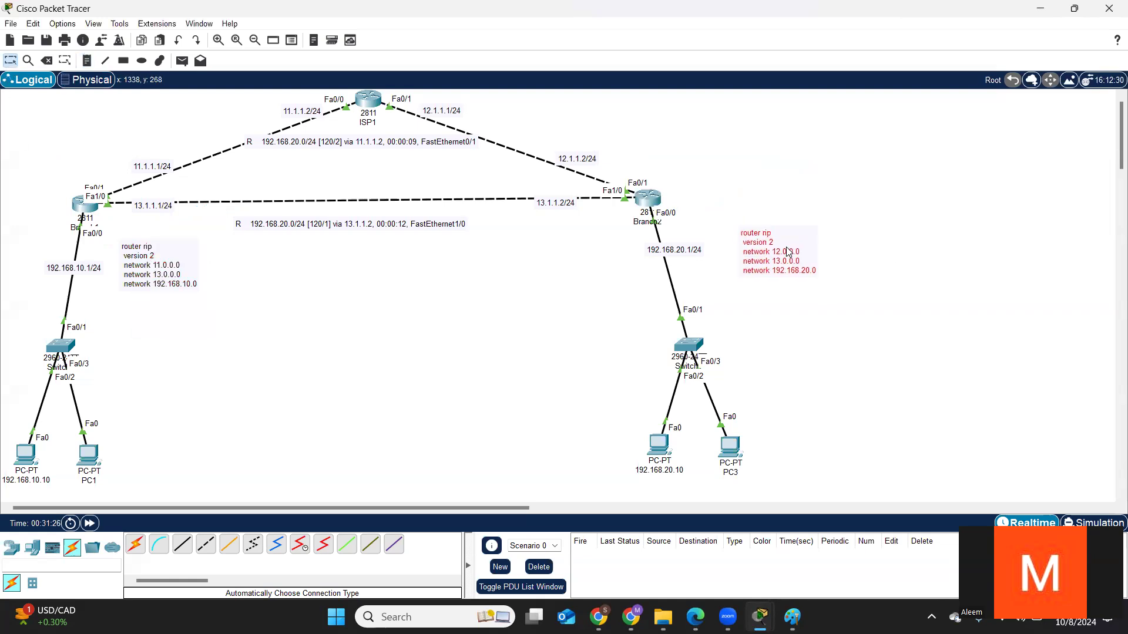
pyautogui.click(901, 263)
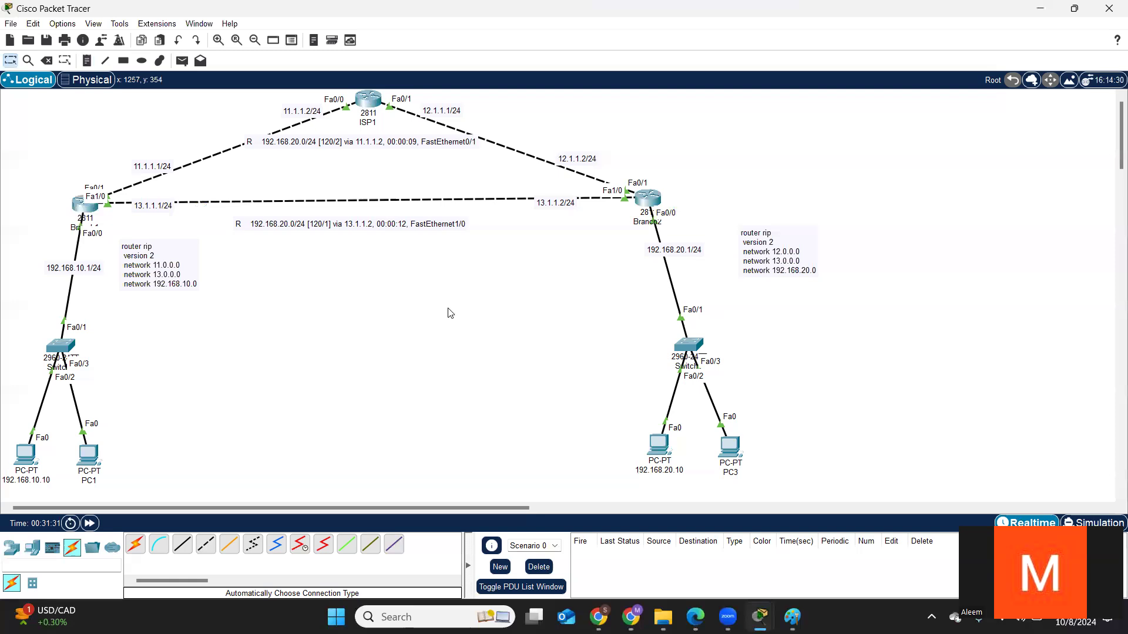
# Step: Open ISP1's command line and enter privileged EXEC mode
pyautogui.click(366, 120)
pyautogui.press('Return')
pyautogui.press('Return')
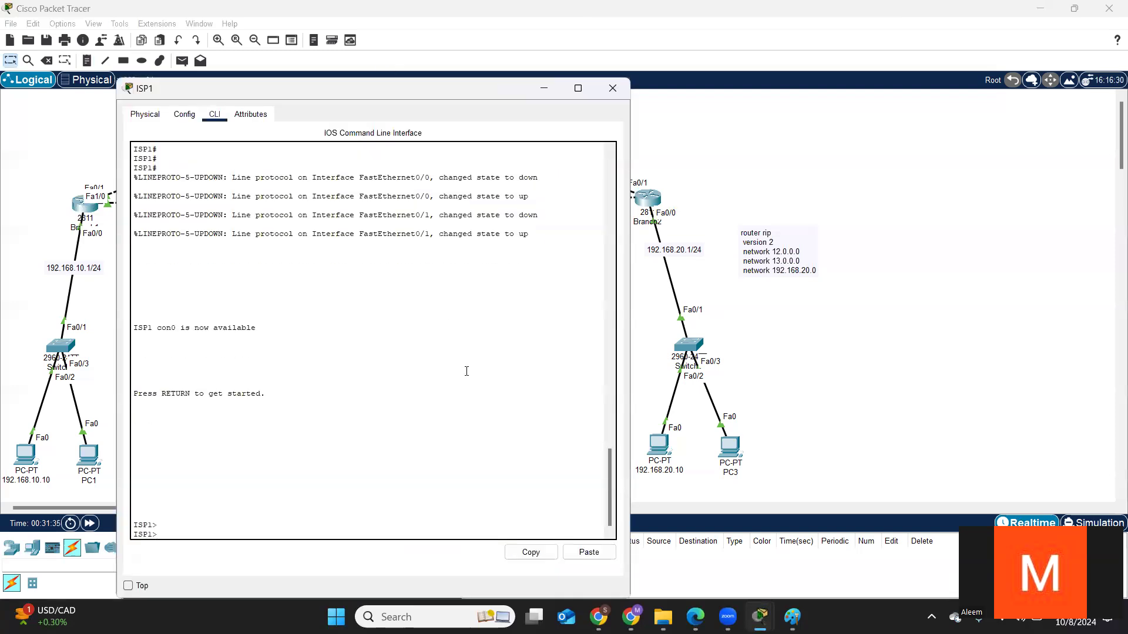
pyautogui.write('en')
pyautogui.press('Return')
pyautogui.press('Return')
pyautogui.press('Return')
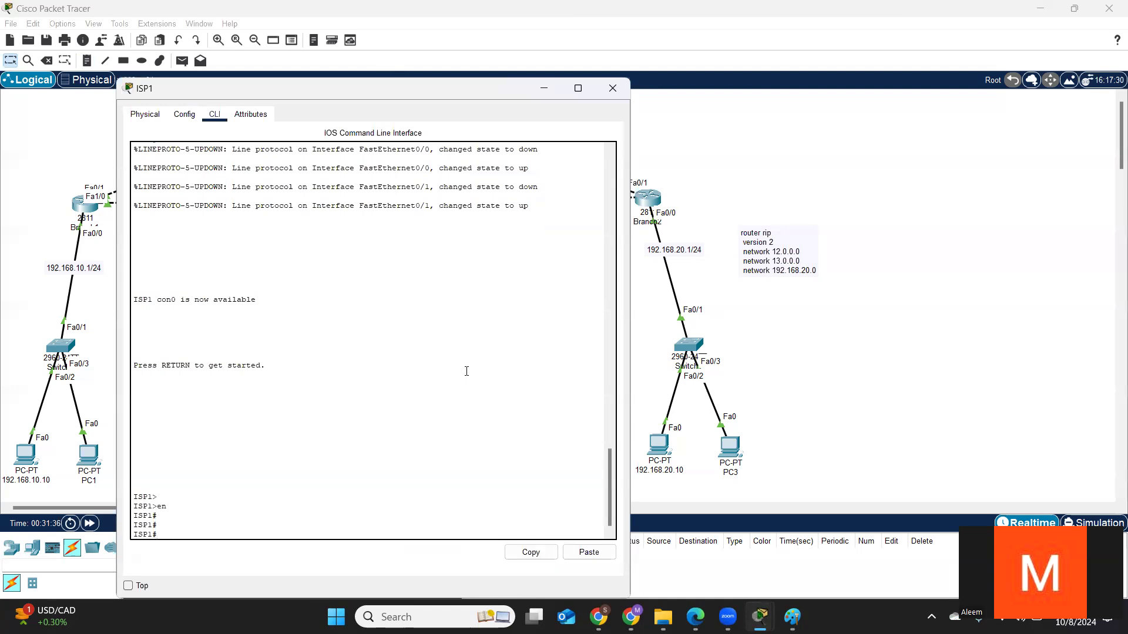
# Step: Display ISP1's full configuration with show running-config
pyautogui.write('sh')
pyautogui.press('Tab')
pyautogui.write('ru')
pyautogui.press('Tab')
pyautogui.press('Return')
pyautogui.press('space')
pyautogui.press('space')
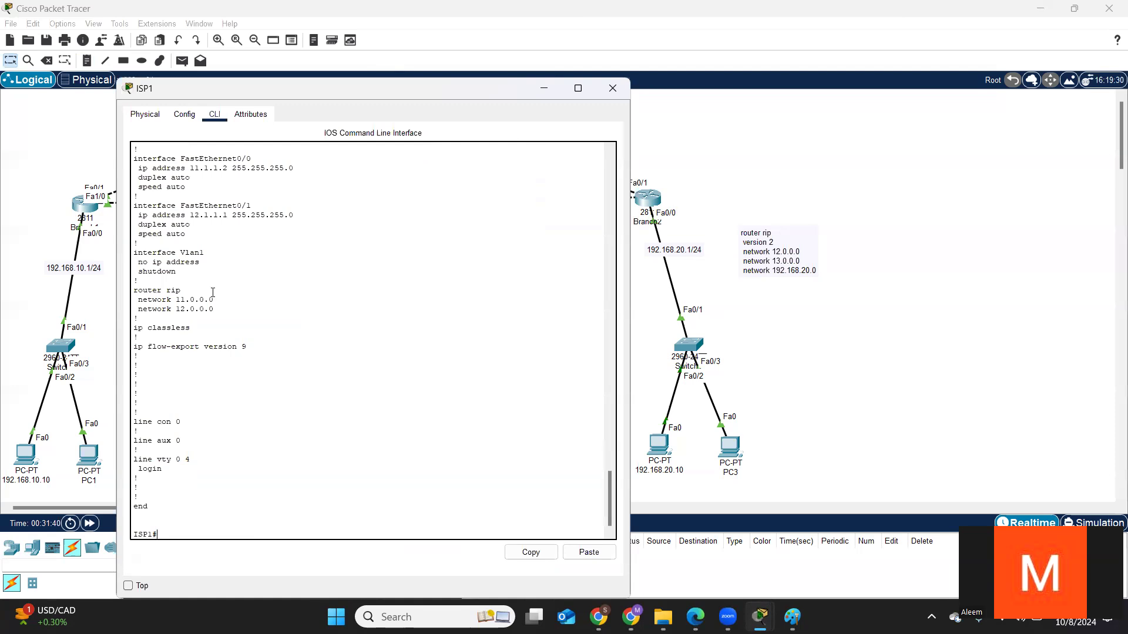
# Step: Copy ISP1's router rip block with networks 11.0.0.0 and 12.0.0.0 into a note and place it beside ISP1
pyautogui.moveTo(211, 304); pyautogui.dragTo(134, 287)
pyautogui.click(529, 555)
pyautogui.click(552, 89)
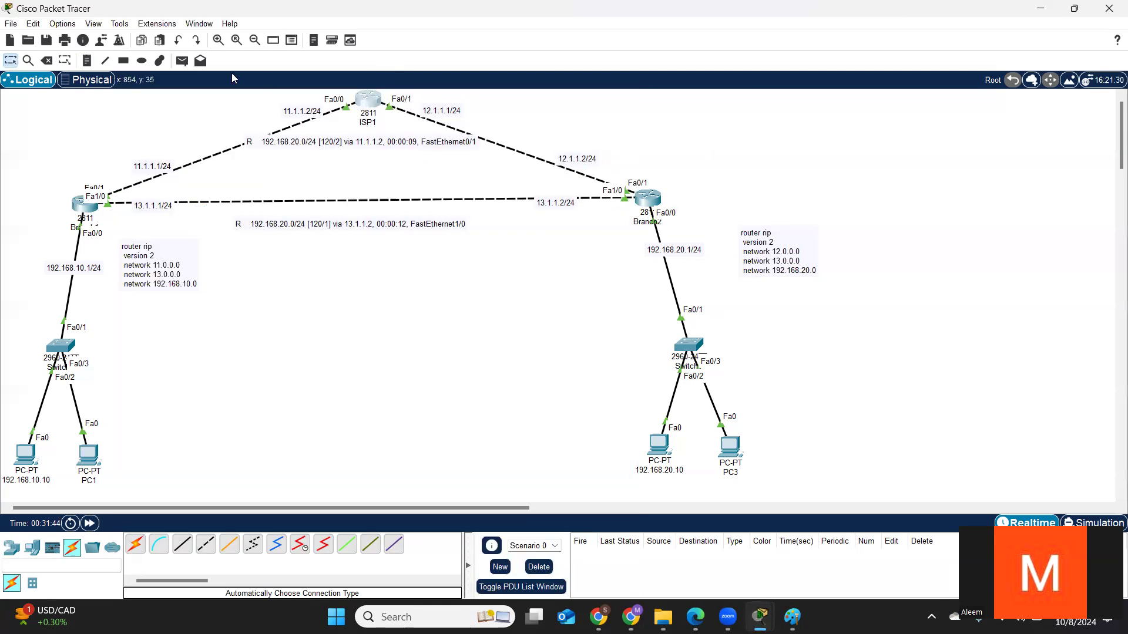
pyautogui.click(87, 60)
pyautogui.click(627, 123)
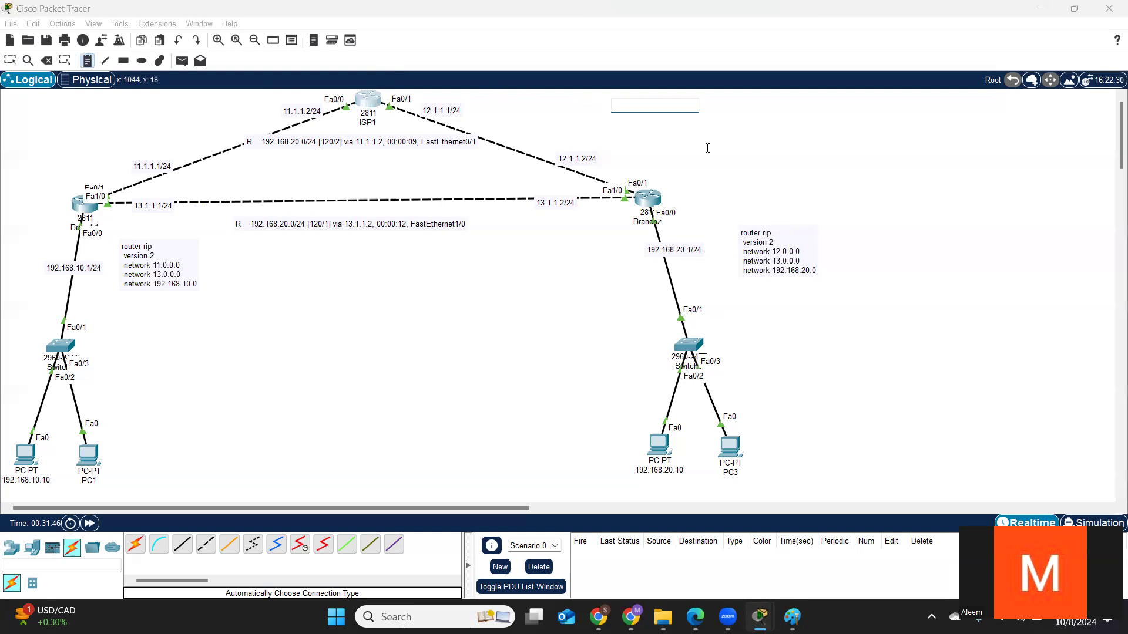
pyautogui.hotkey('ctrl', 'v')
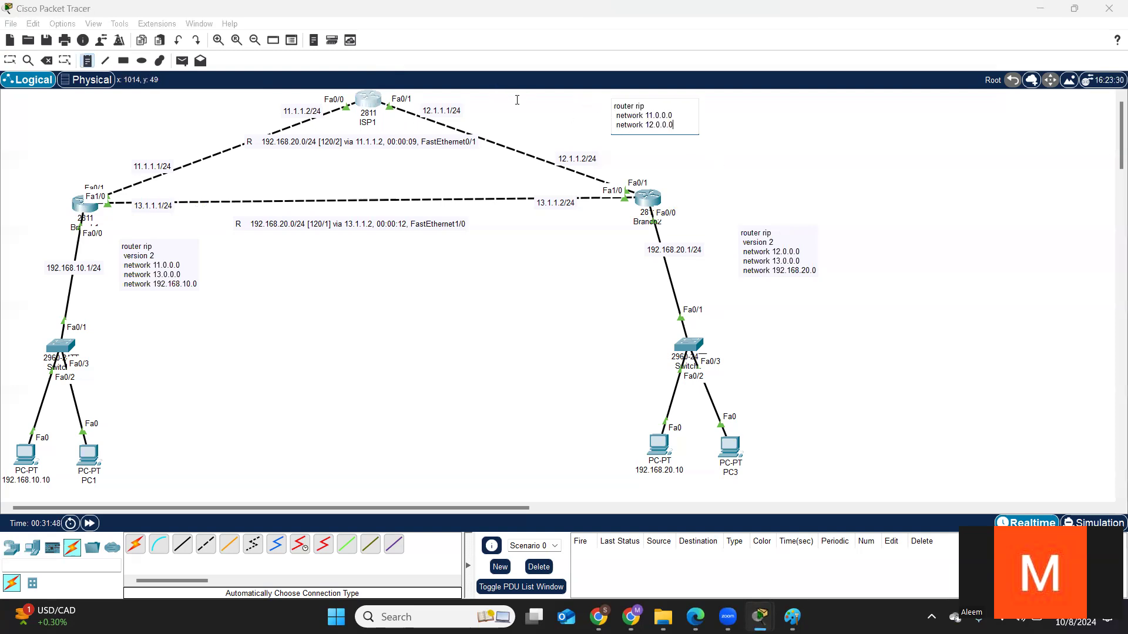
pyautogui.click(10, 61)
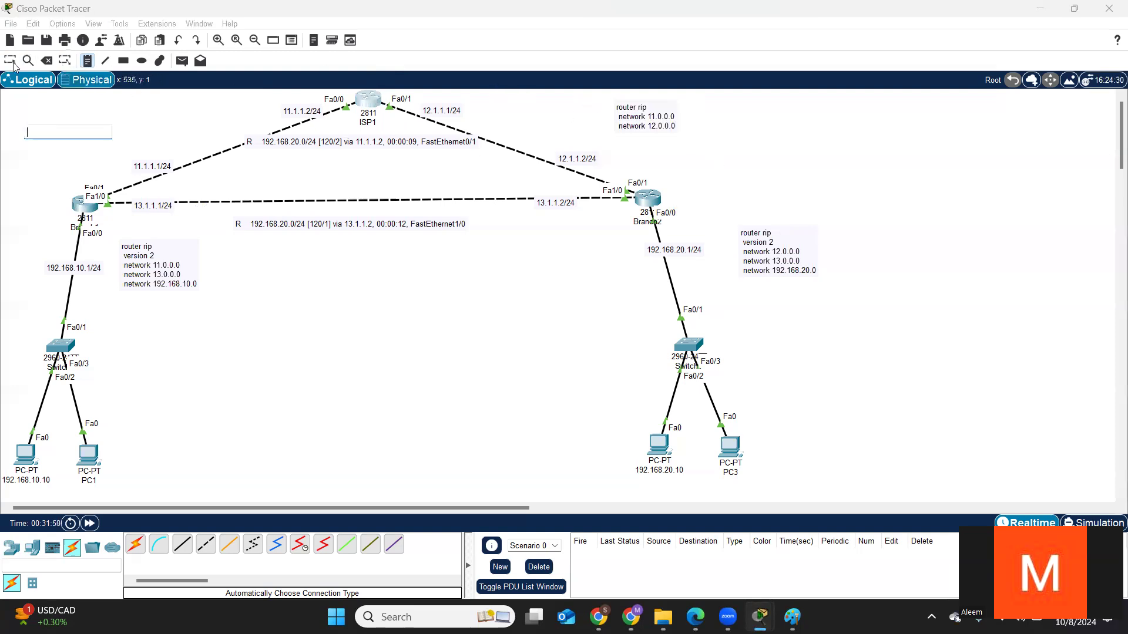
pyautogui.moveTo(632, 117); pyautogui.dragTo(527, 120)
pyautogui.click(746, 110)
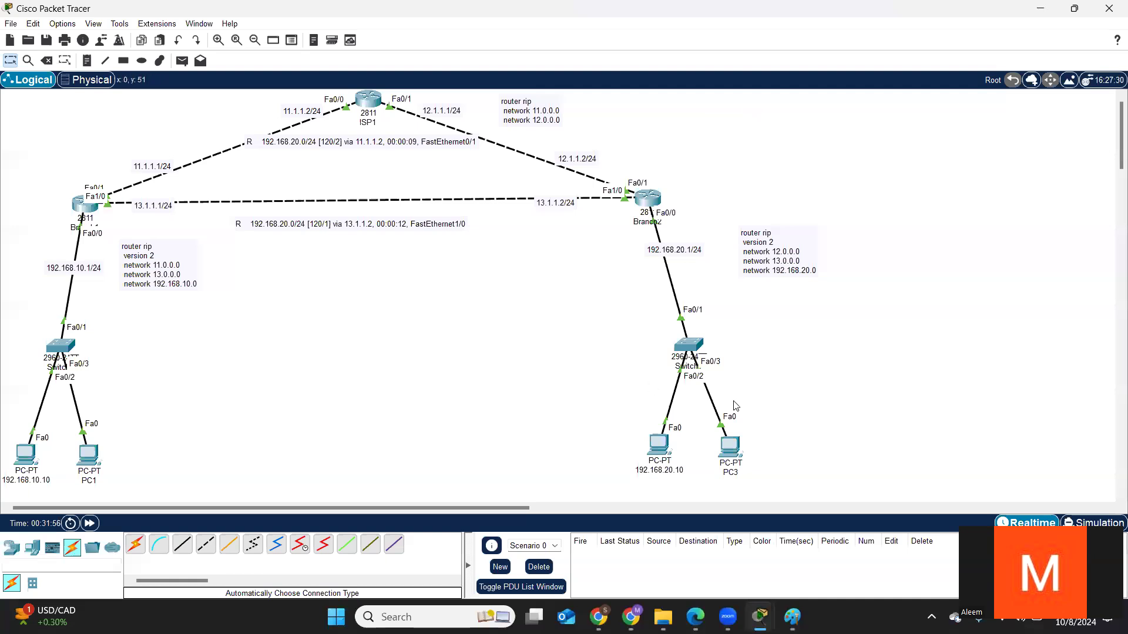
pyautogui.moveTo(11, 111); pyautogui.dragTo(787, 490)
pyautogui.click(92, 204)
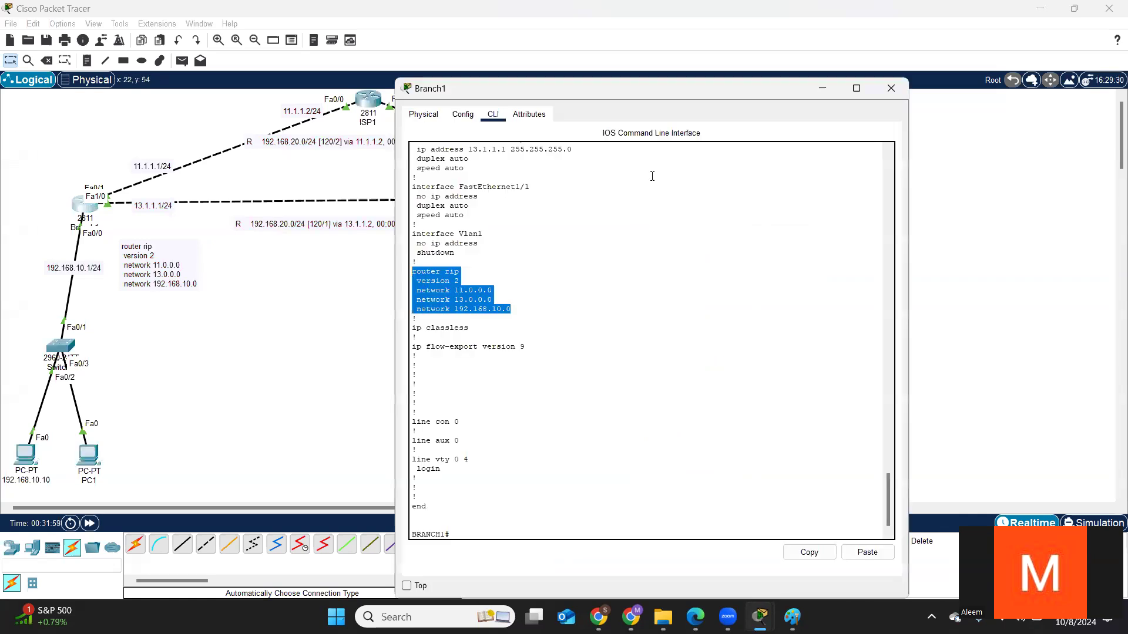
pyautogui.click(889, 92)
# Step: Select the whole topology with its notes and move it slightly down on the workspace
pyautogui.moveTo(10, 100); pyautogui.dragTo(958, 485)
pyautogui.moveTo(376, 93); pyautogui.dragTo(374, 116)
pyautogui.click(828, 223)
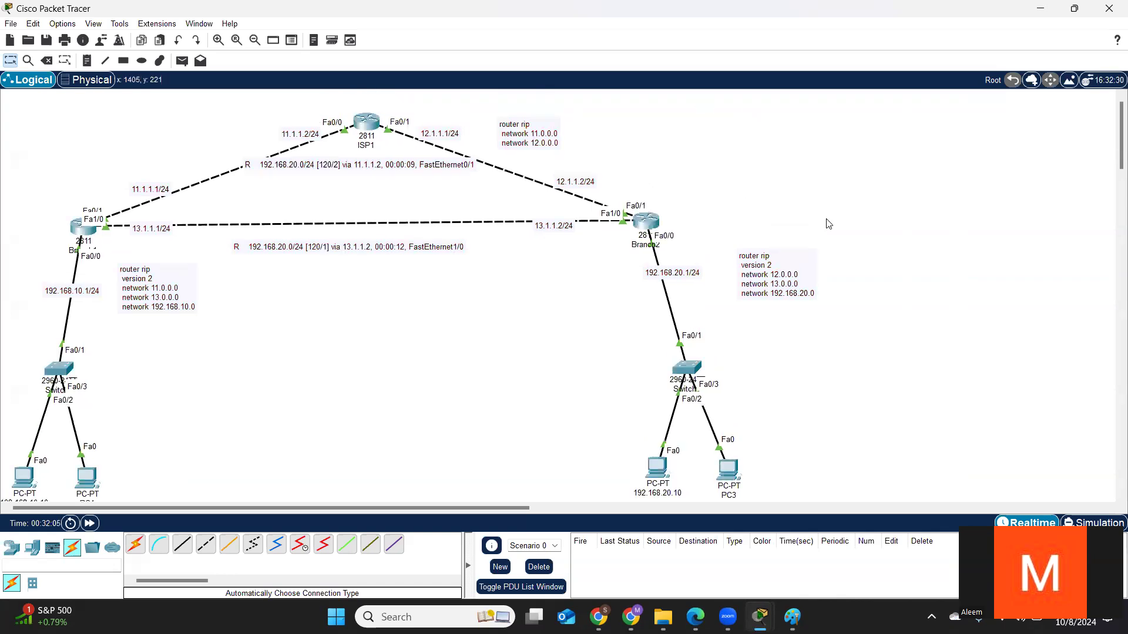
pyautogui.scroll(-1, 906, 237)
pyautogui.scroll(1, 1061, 212)
pyautogui.scroll(-1, 1113, 149)
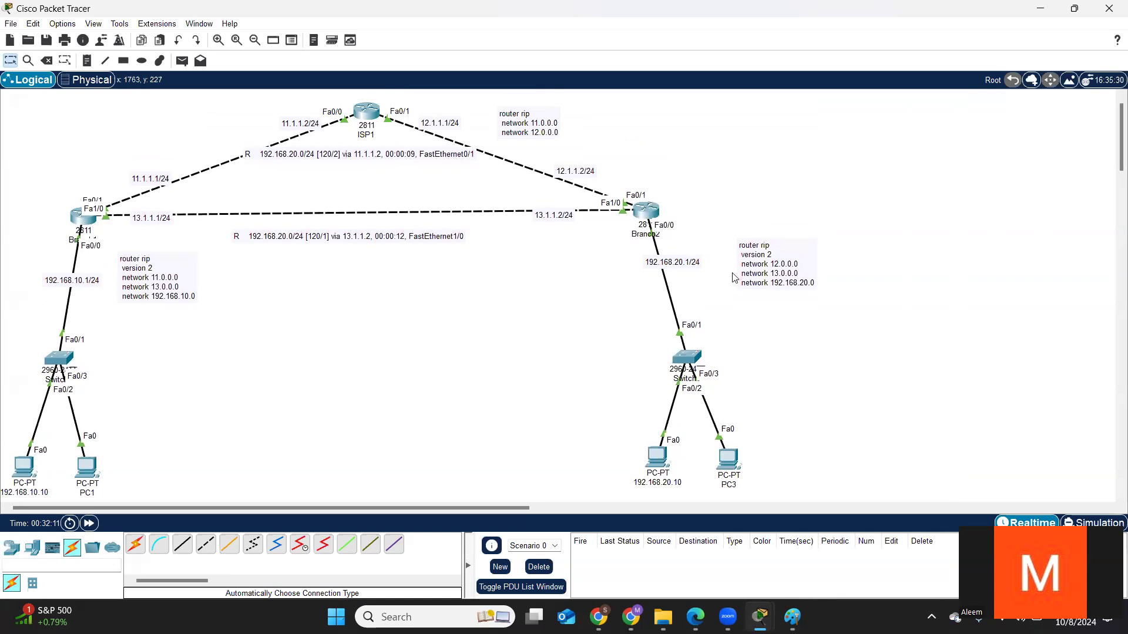